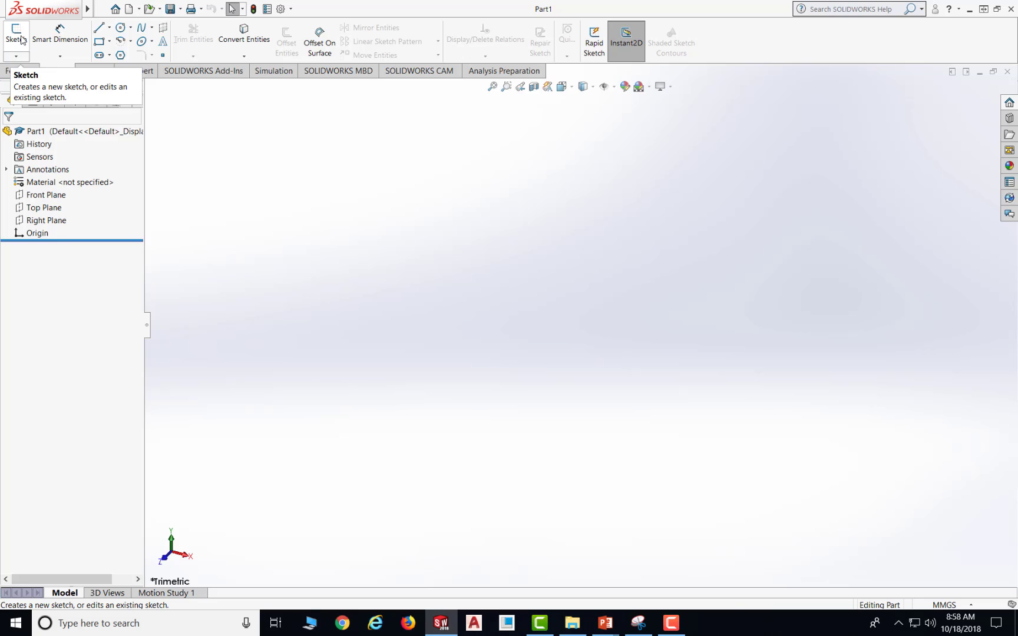
Start a sketch on the Right Plane, look at the Exercise 2 drawing in the PowerPoint presentation Ch7, and return to SOLIDWORKS.
click(21, 39)
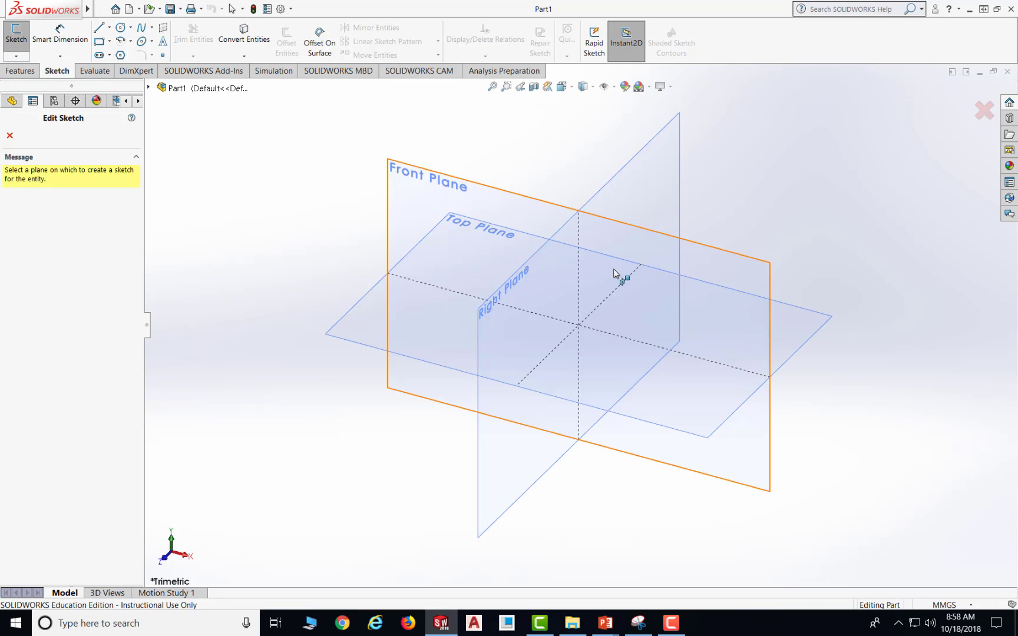
click(652, 194)
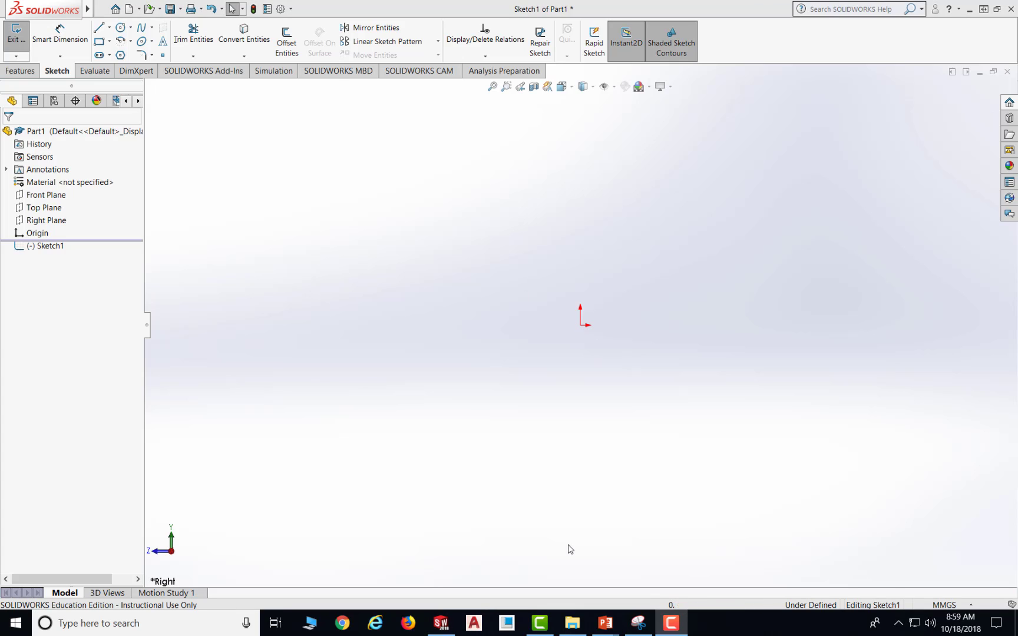
mouse_move(610, 629)
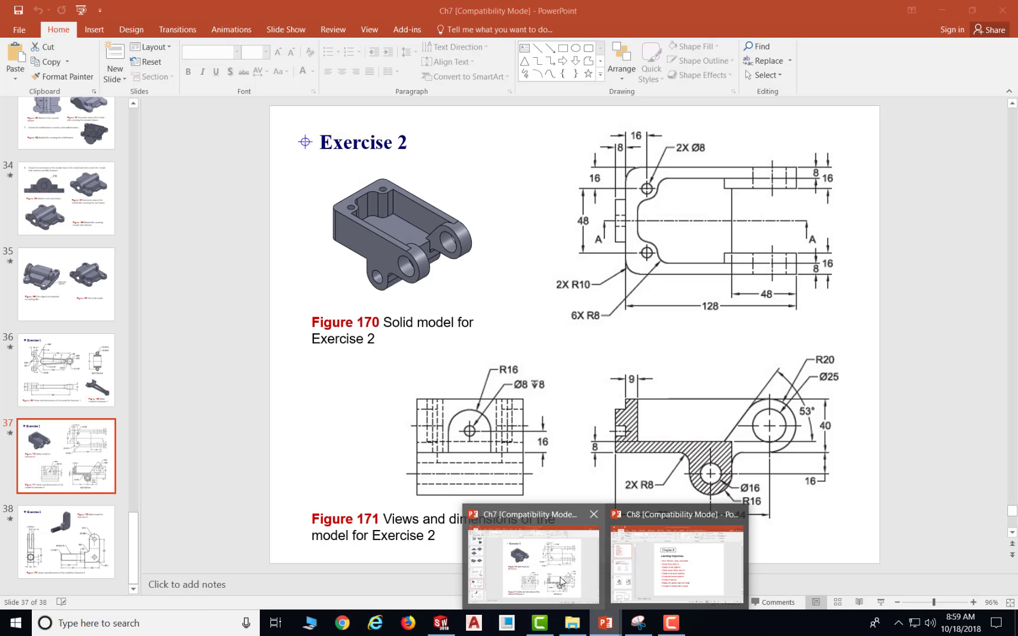
click(561, 582)
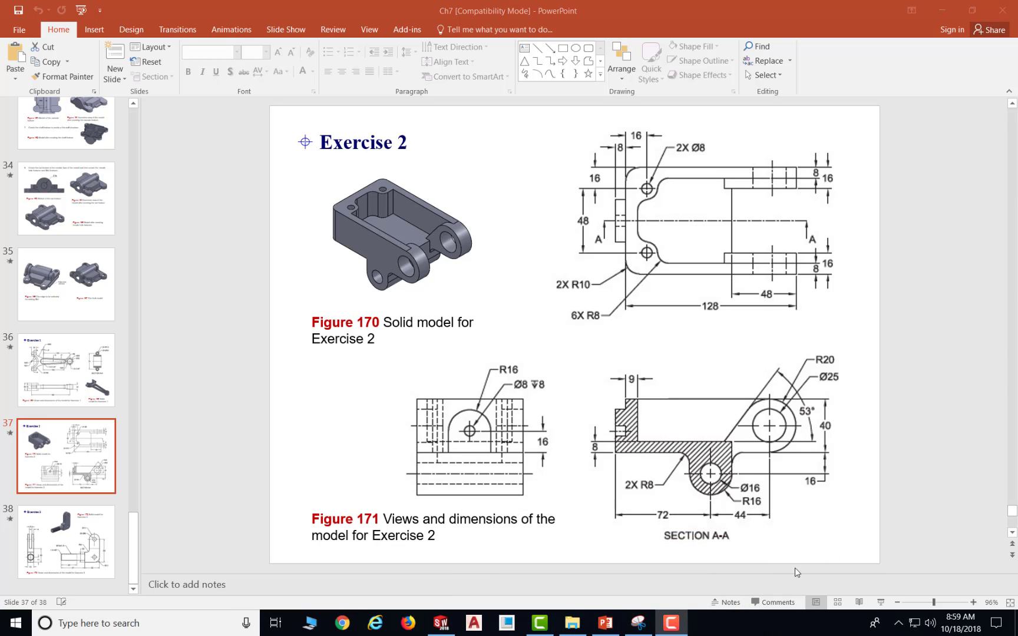
click(441, 623)
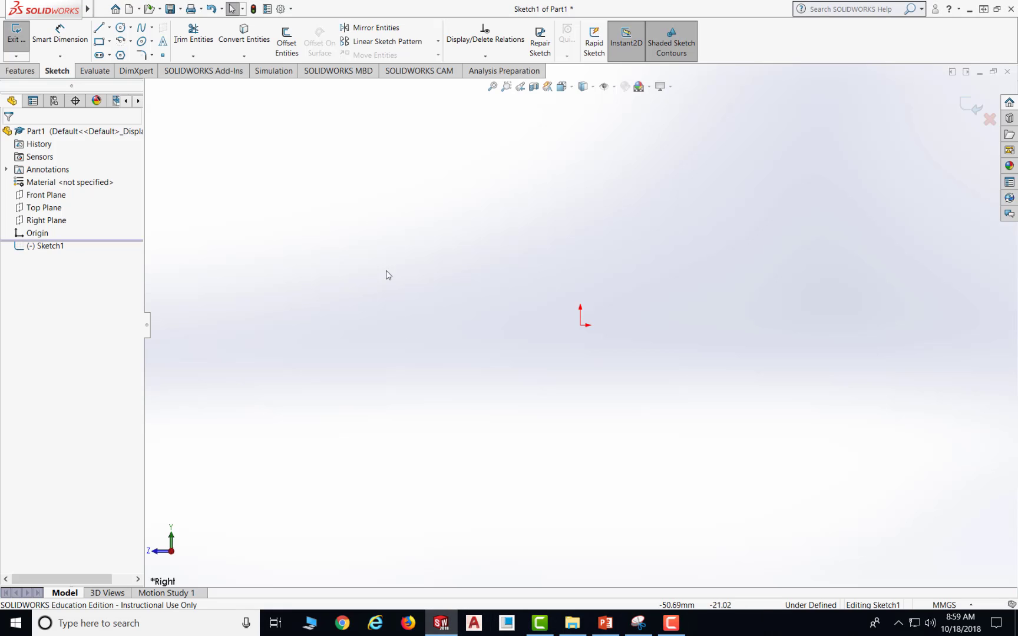
Sketch two concentric circles centred on the origin, with radii of about 21 mm and 36 mm.
click(120, 28)
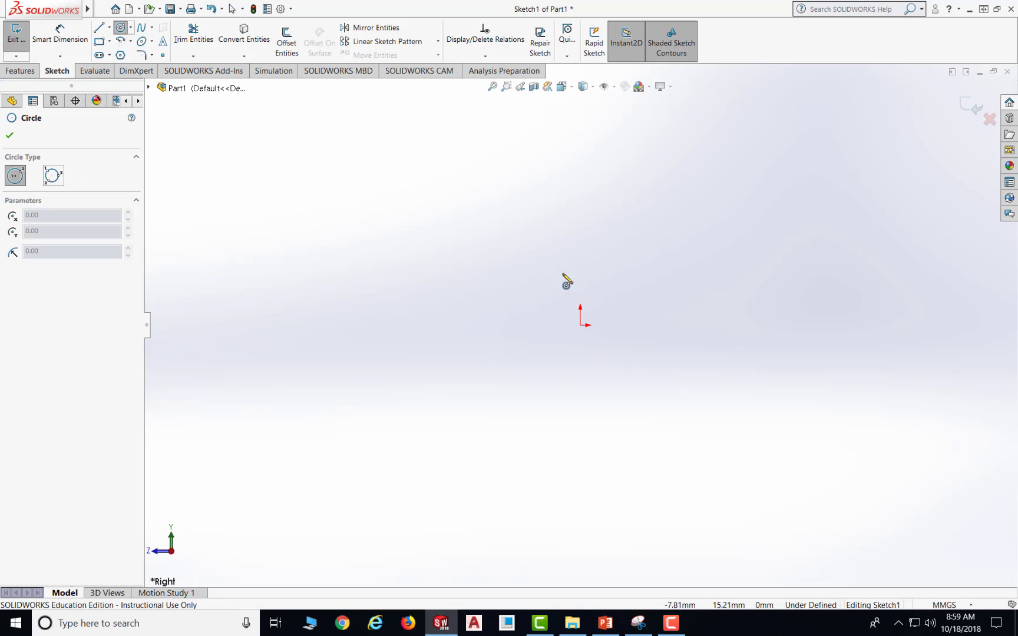
click(580, 325)
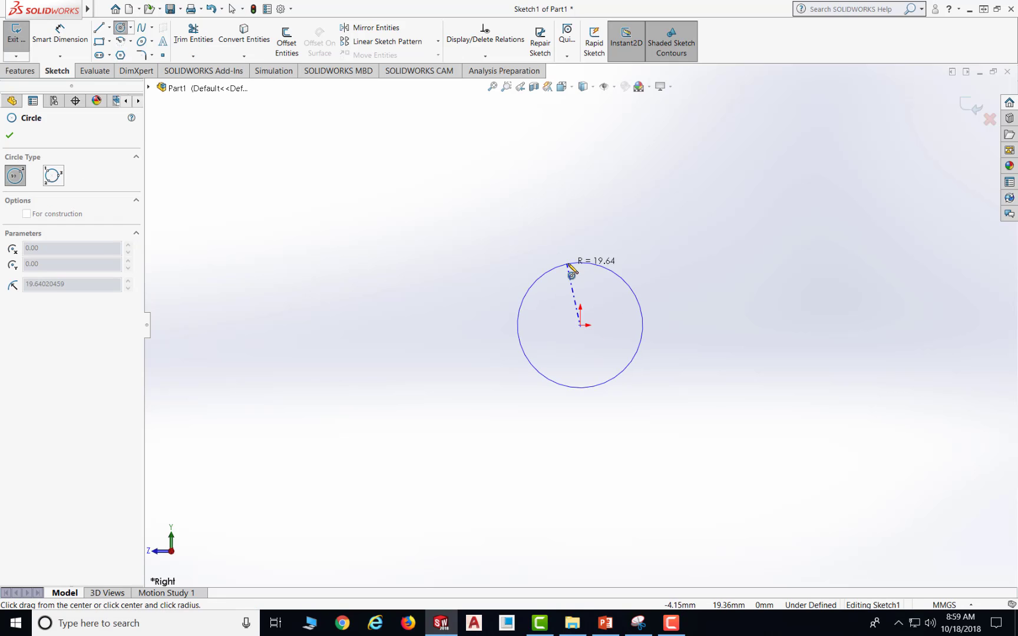
click(582, 260)
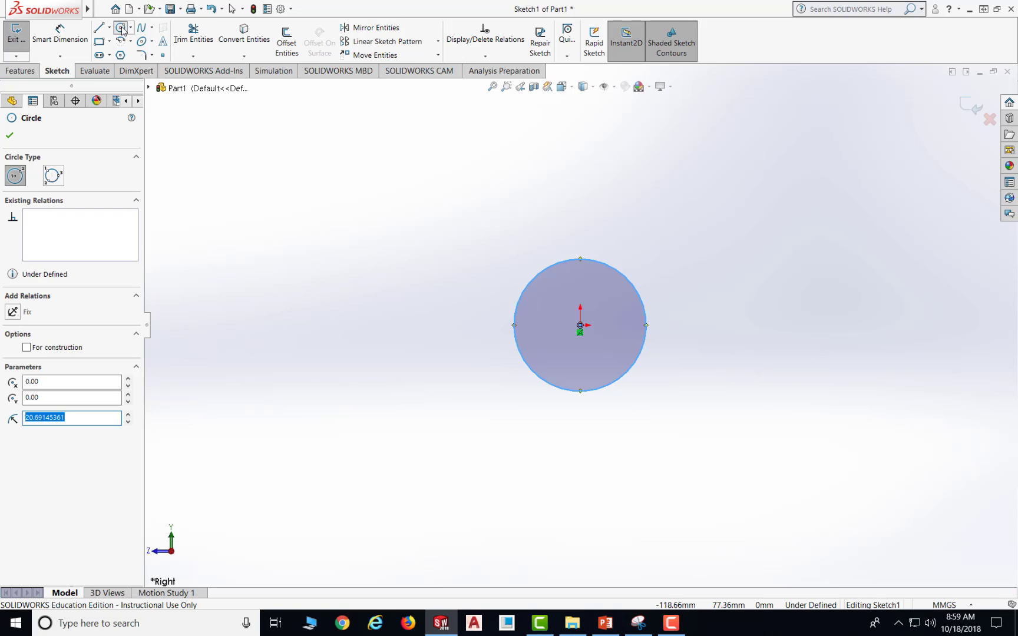
click(581, 325)
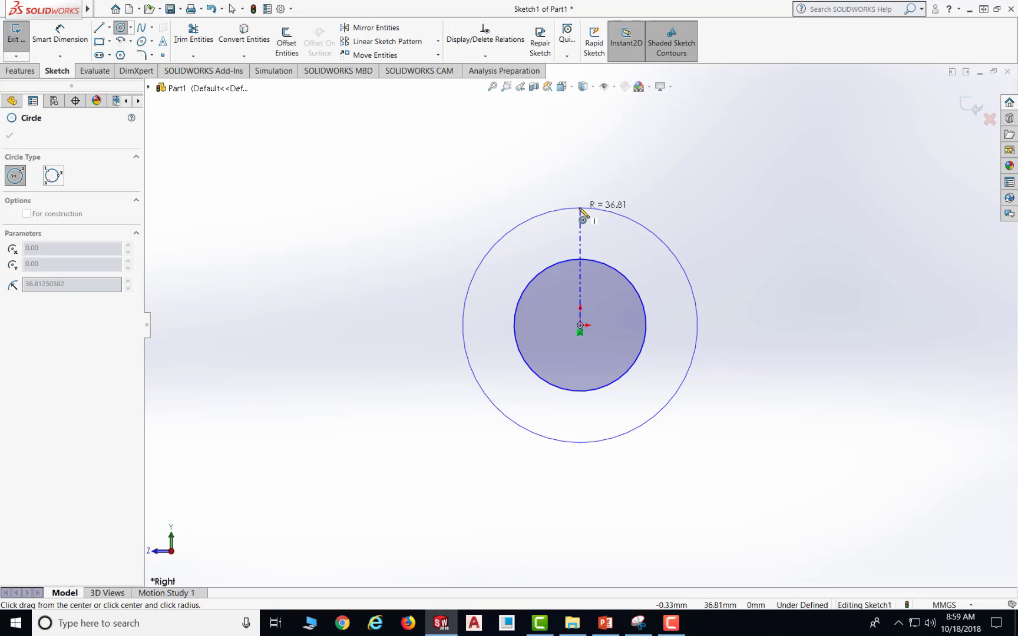
click(581, 210)
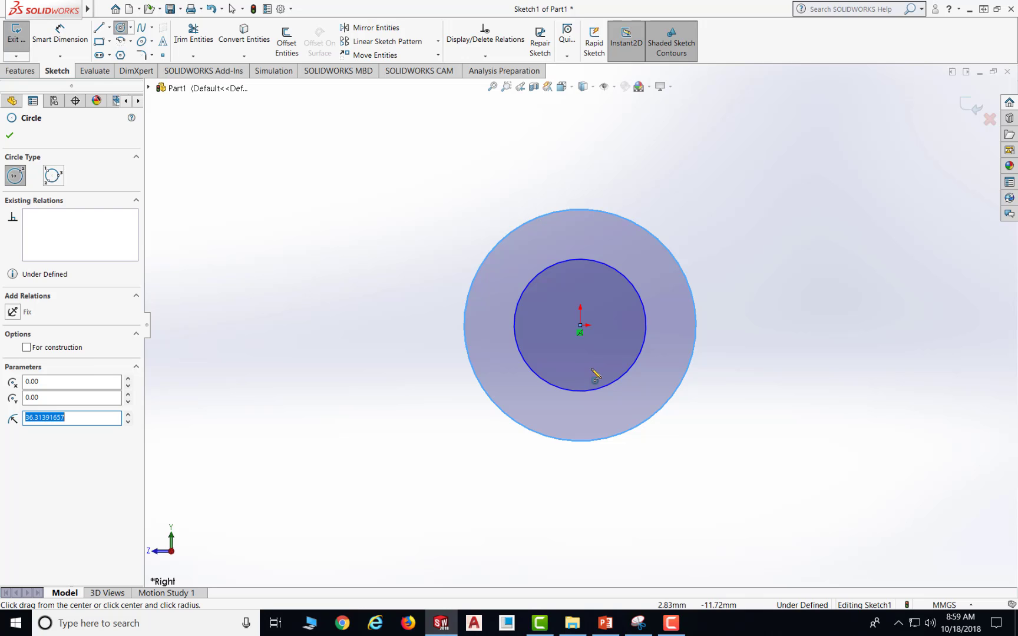
Check the hole size on the Exercise 2 drawing in PowerPoint, and dimension the inner circle's diameter as 16 mm in SOLIDWORKS.
click(607, 626)
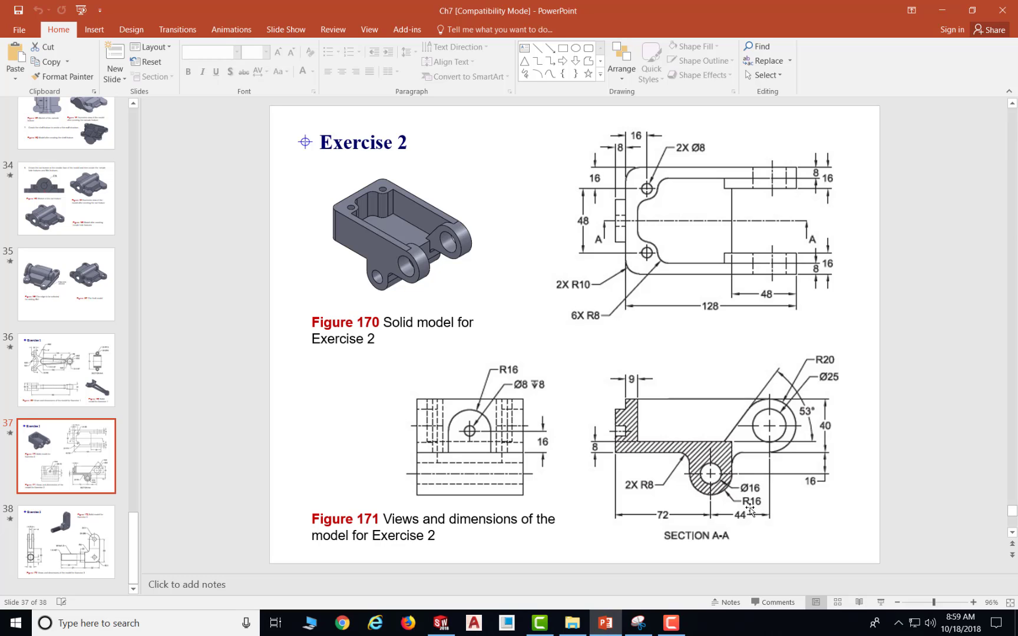
click(615, 633)
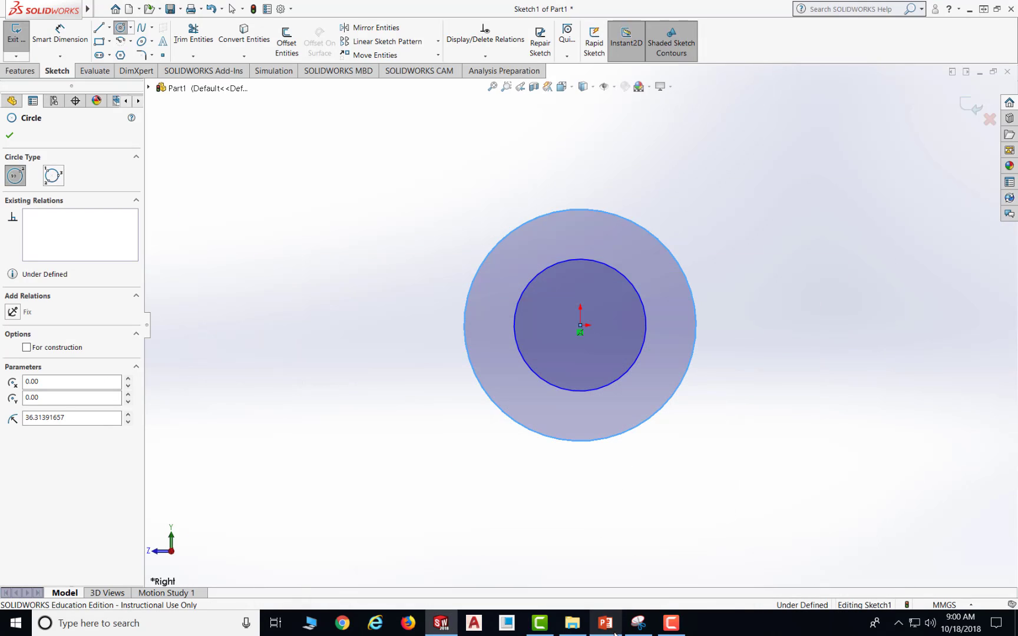
click(52, 38)
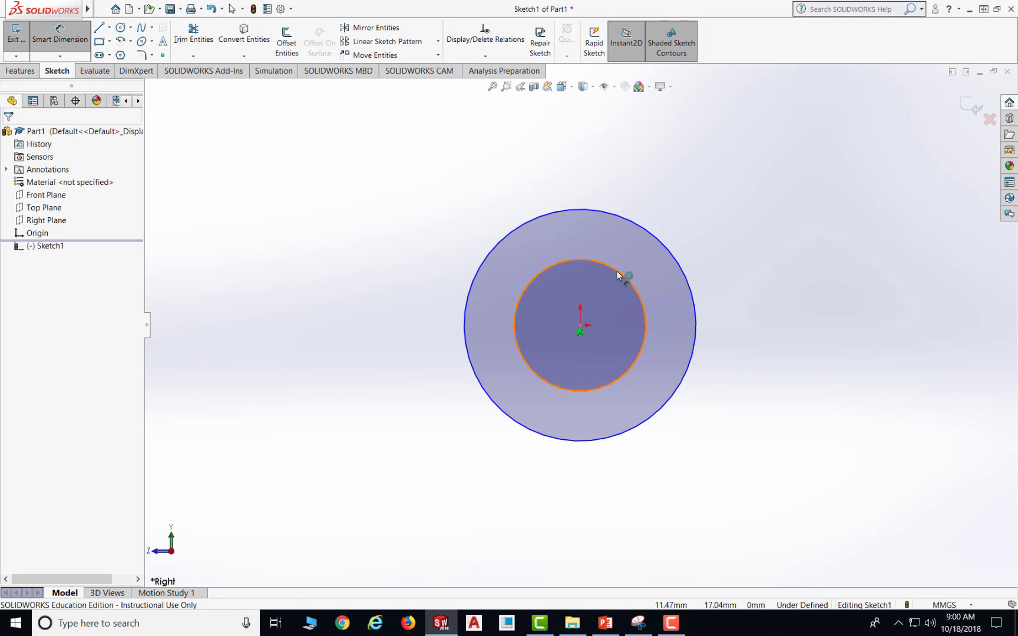
click(619, 275)
click(747, 246)
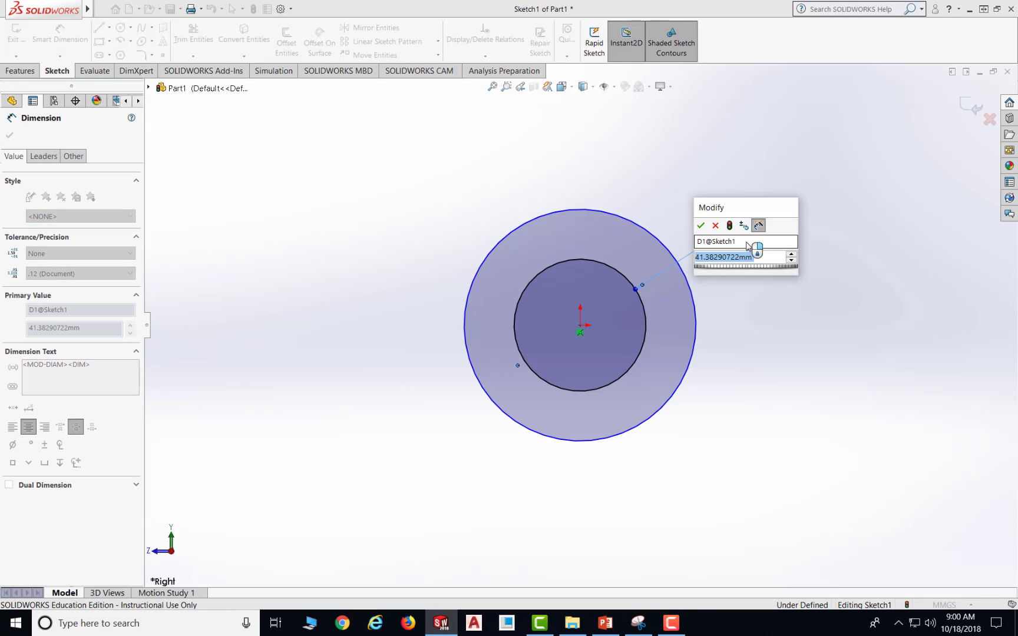
text(16)
key(Return)
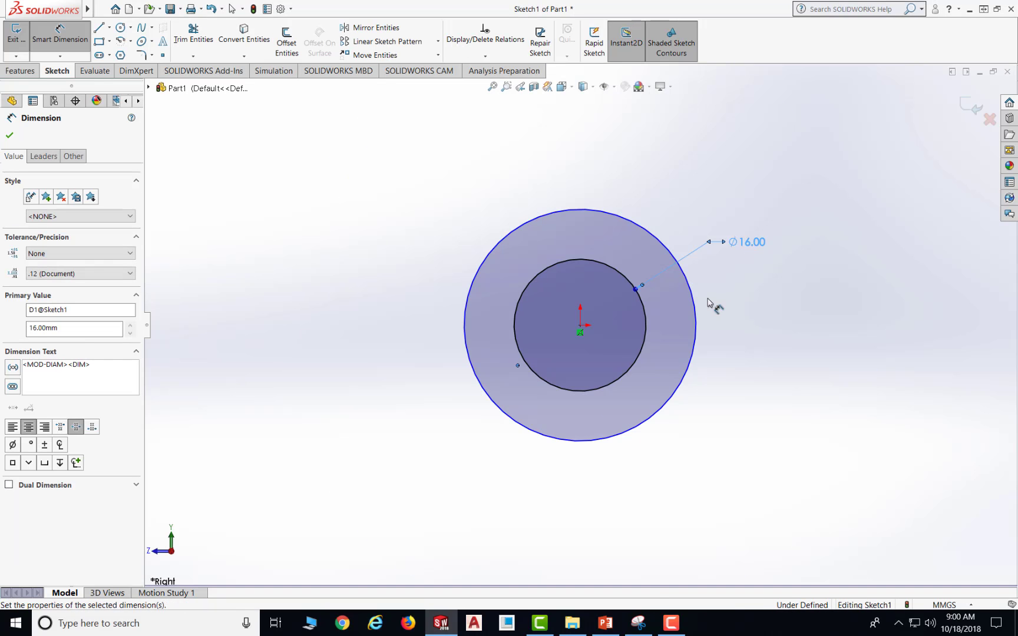
Dimension the outer circle's diameter as 32 mm.
click(696, 308)
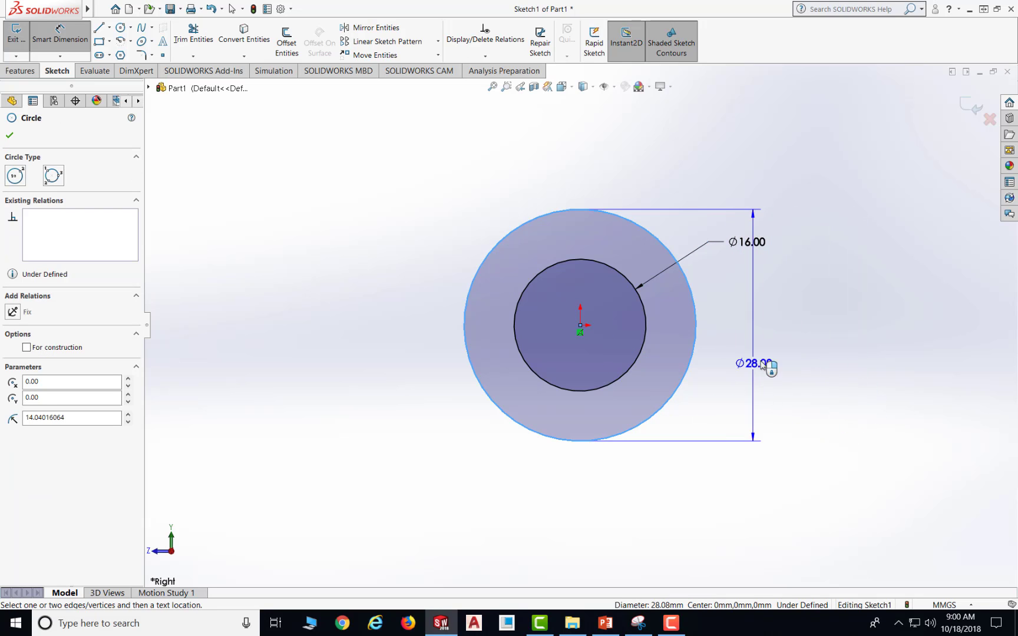
click(774, 357)
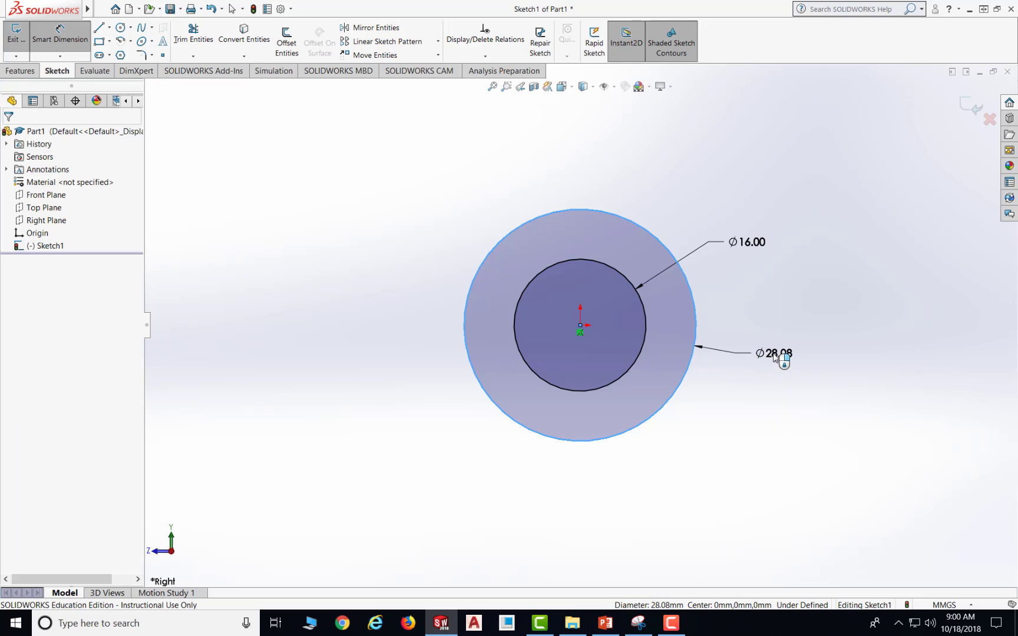
text(32)
key(Return)
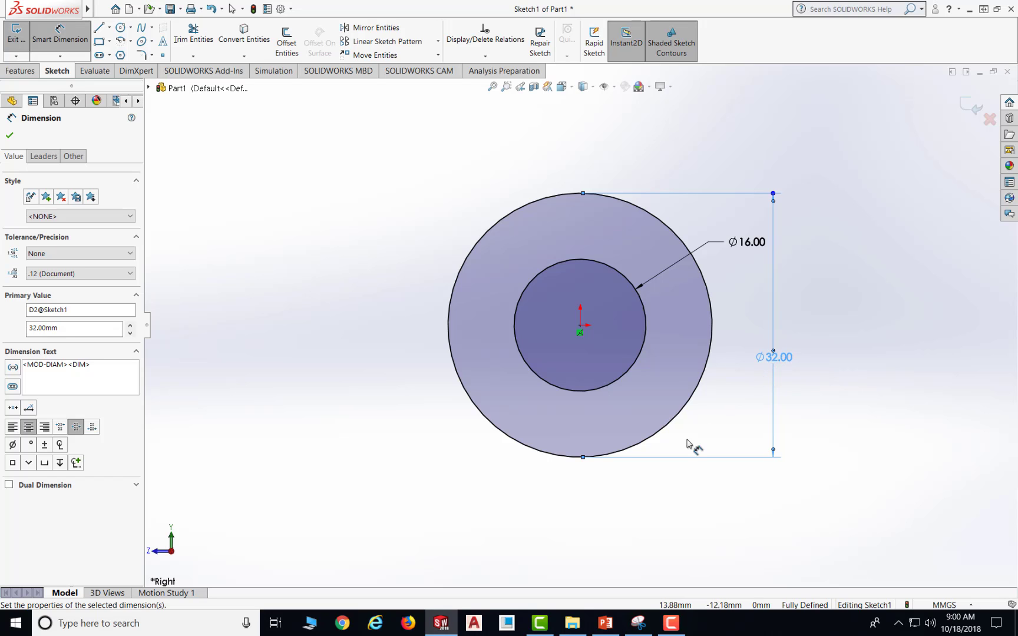
Consult the Exercise 2 drawing in PowerPoint, and in SOLIDWORKS sketch a vertical line about 27 mm upward from the outer circle's right quadrant point.
click(606, 623)
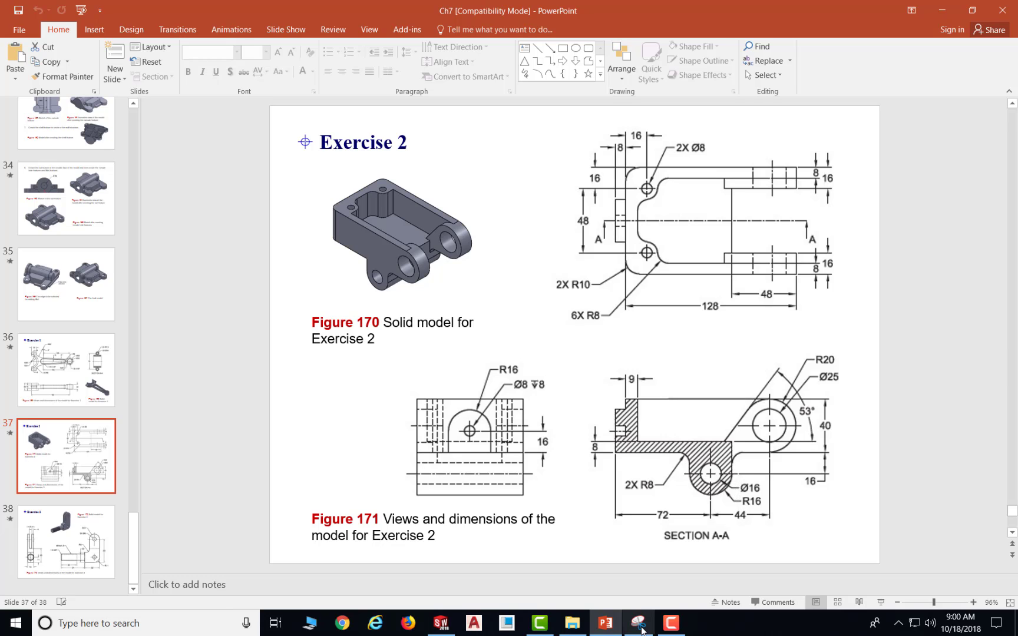
click(611, 632)
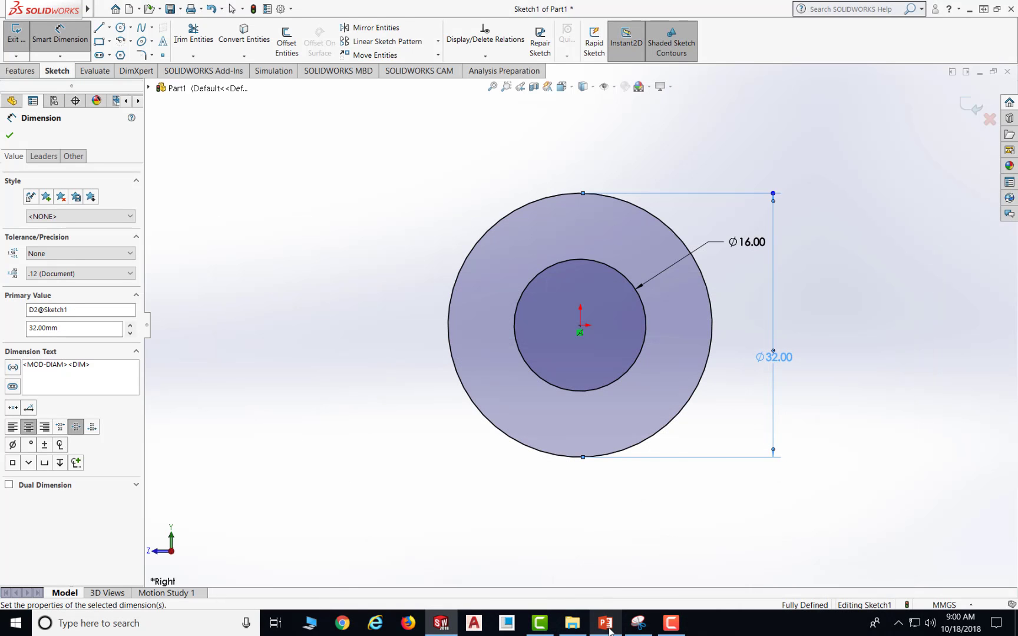
scroll(698, 314, down, 2)
scroll(707, 312, up, 3)
scroll(707, 312, up, 1)
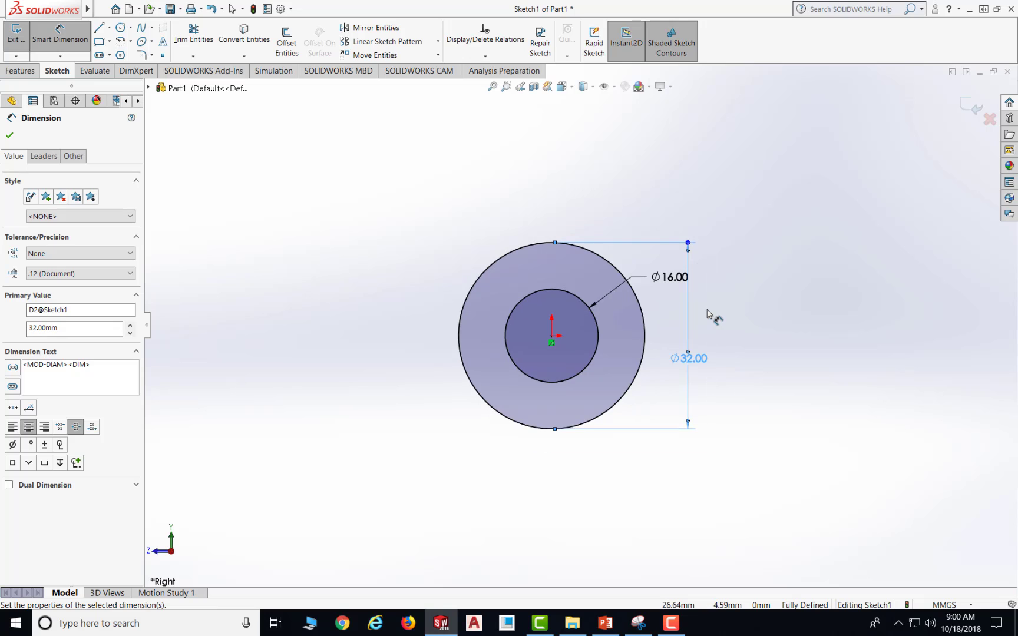
scroll(709, 315, up, 2)
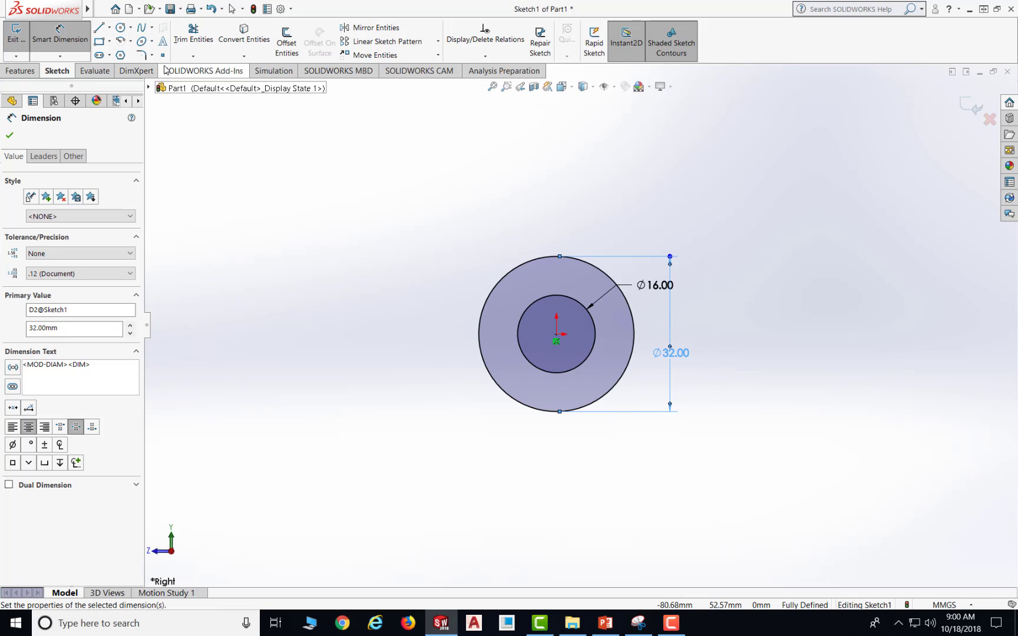
key(l)
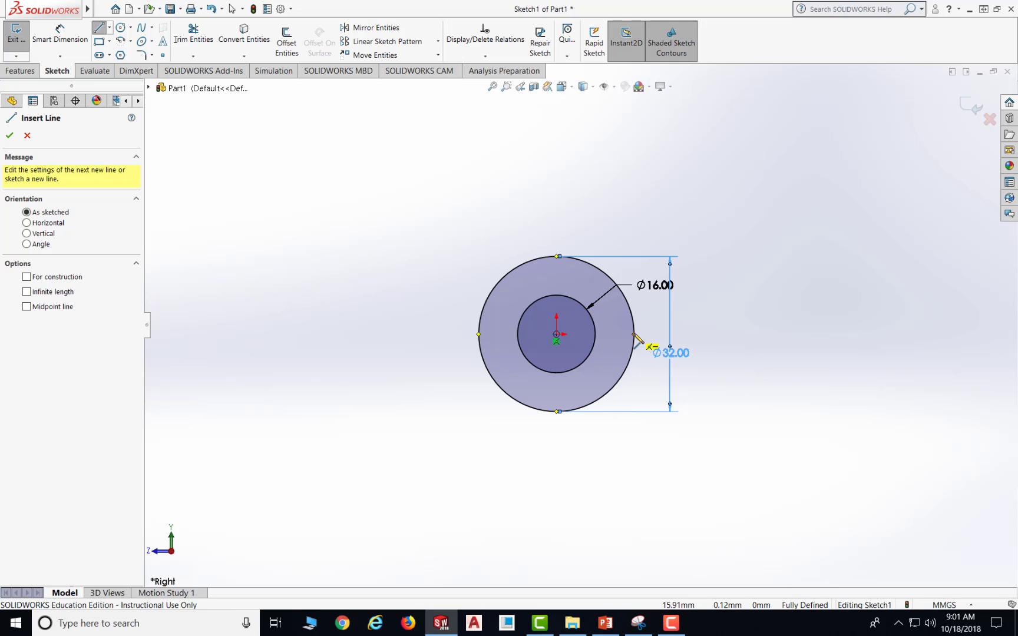
click(634, 334)
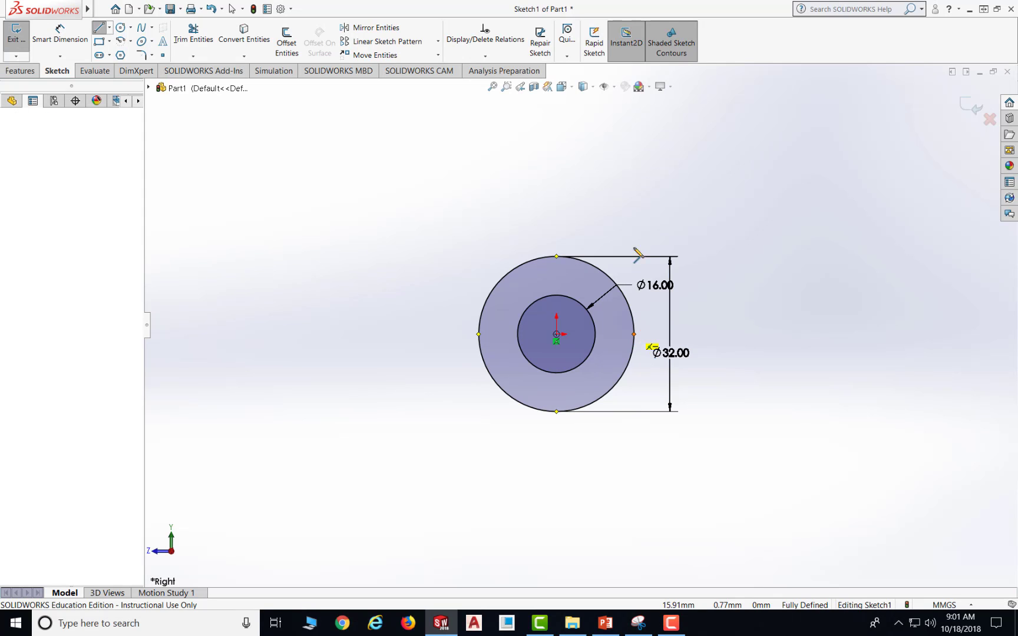
click(634, 204)
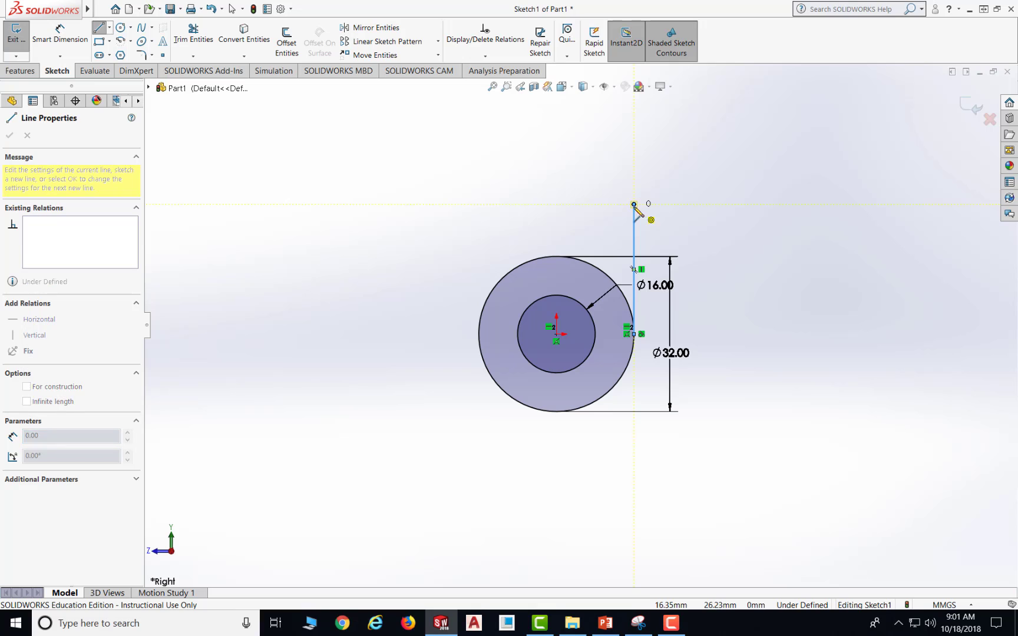
click(99, 28)
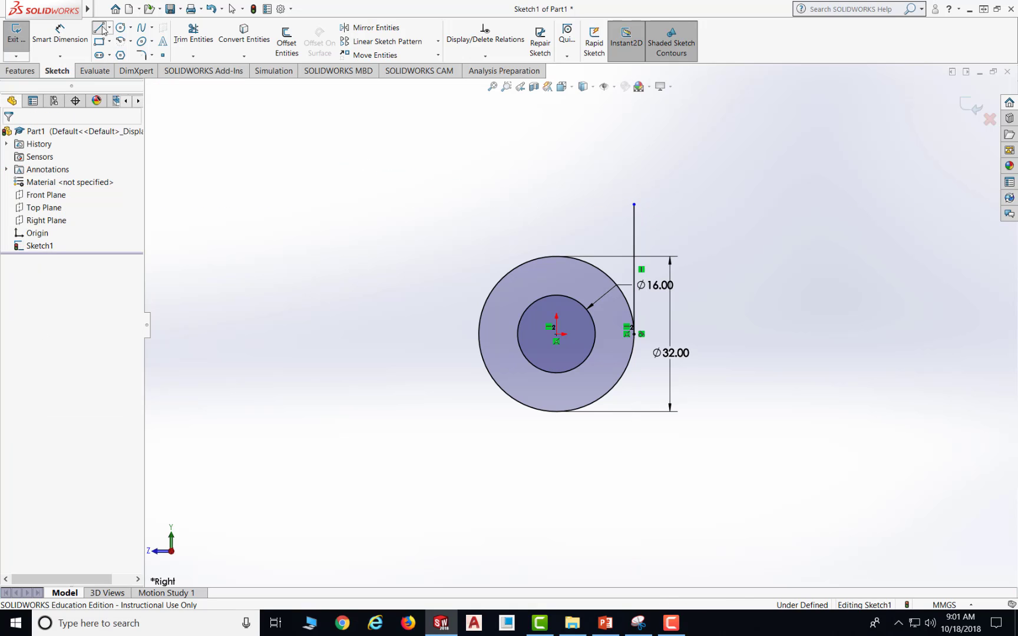
Sketch a vertical line upward from the outer circle's left quadrant point, ending level with the top of the right vertical line.
click(99, 28)
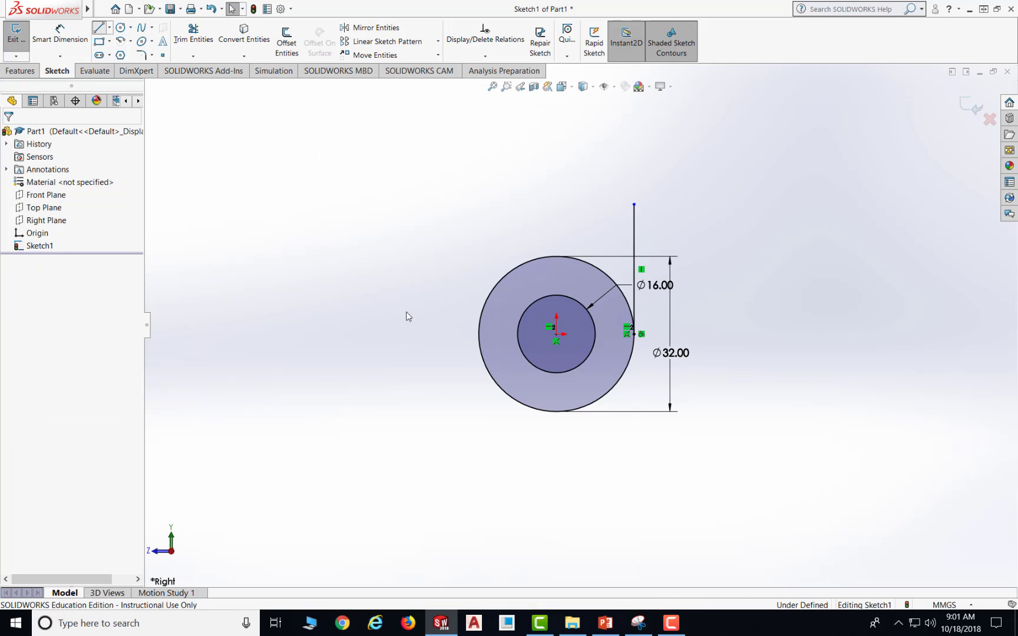
click(479, 334)
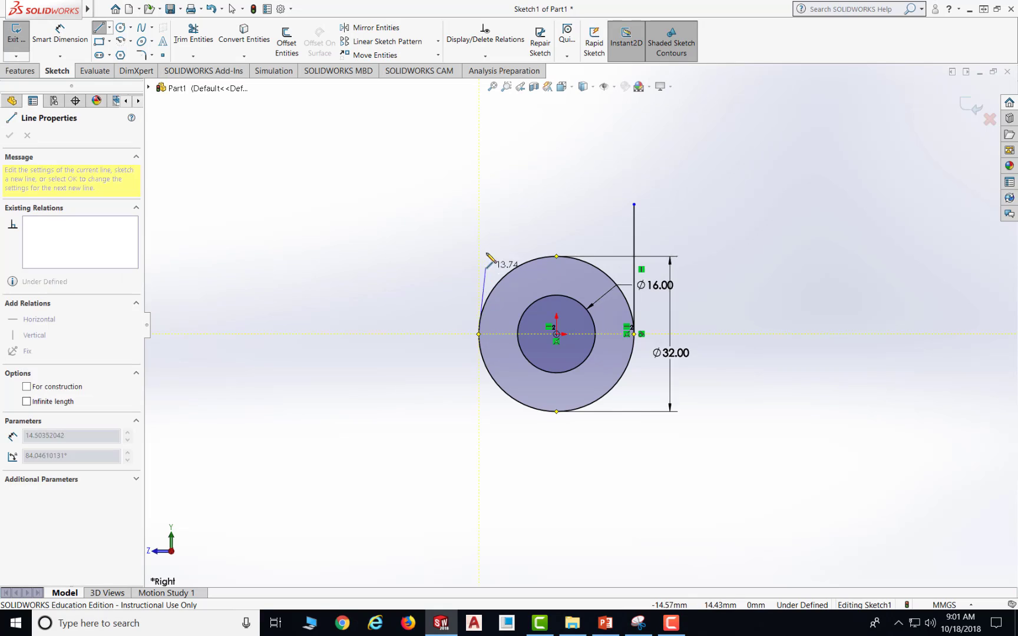
click(479, 205)
key(Escape)
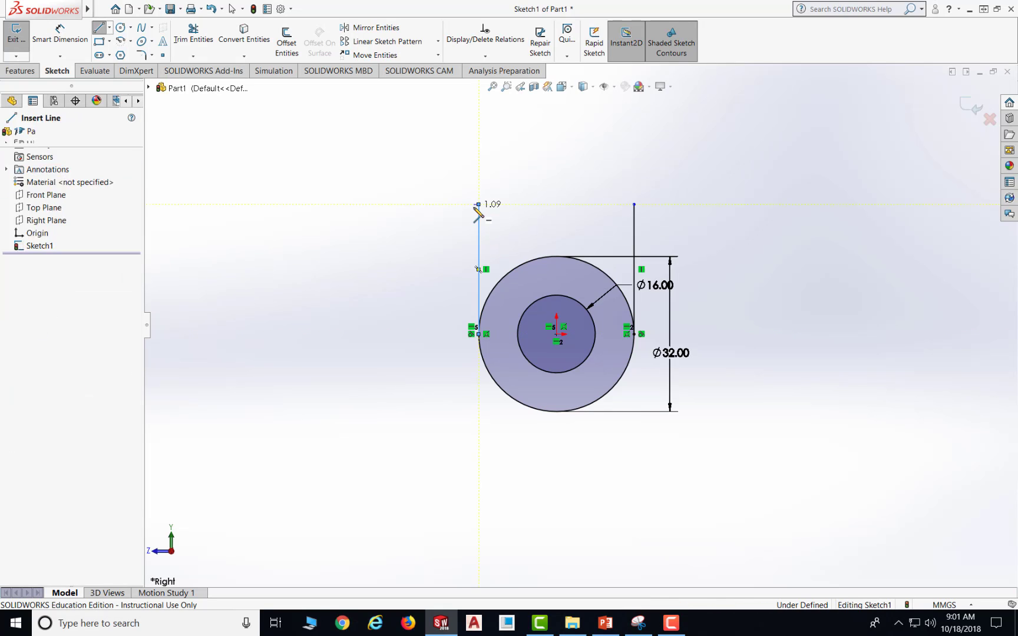
key(Escape)
Sketch a horizontal line extending outward to the right from the top end of the right vertical line.
click(99, 28)
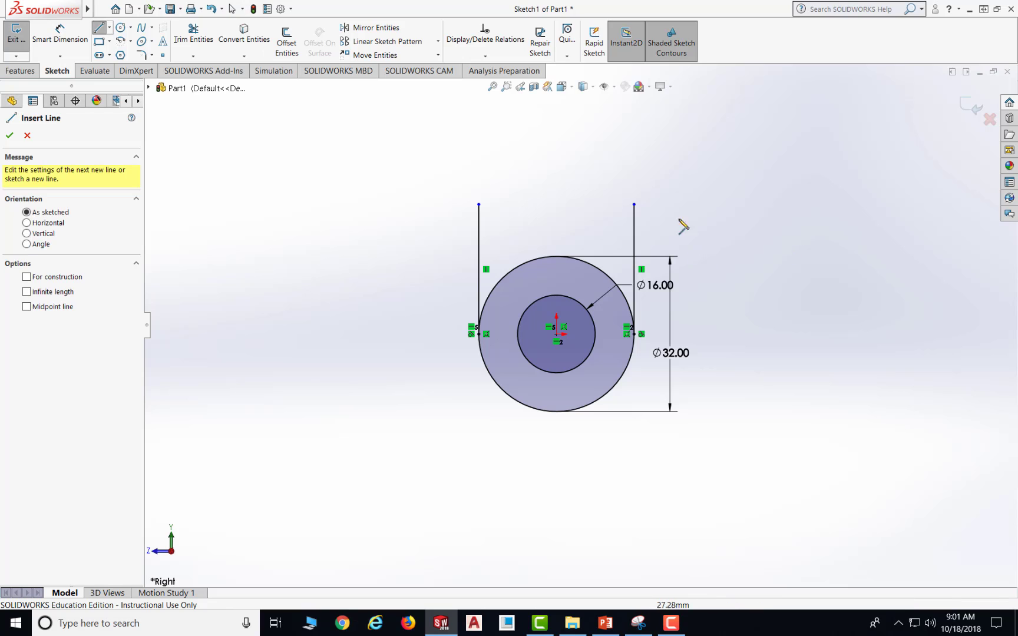
click(634, 204)
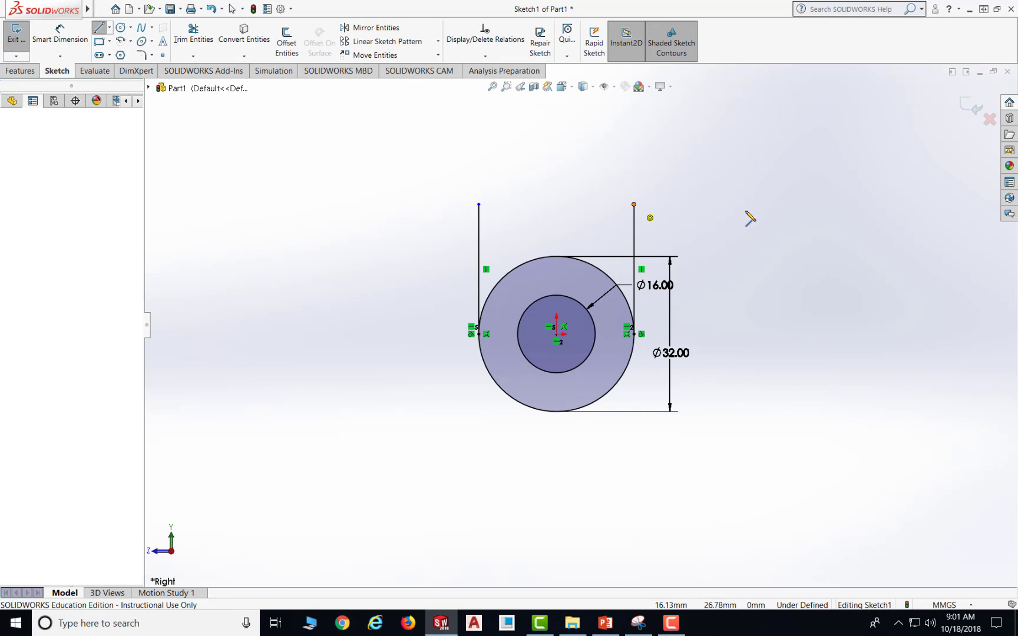
click(801, 204)
key(Escape)
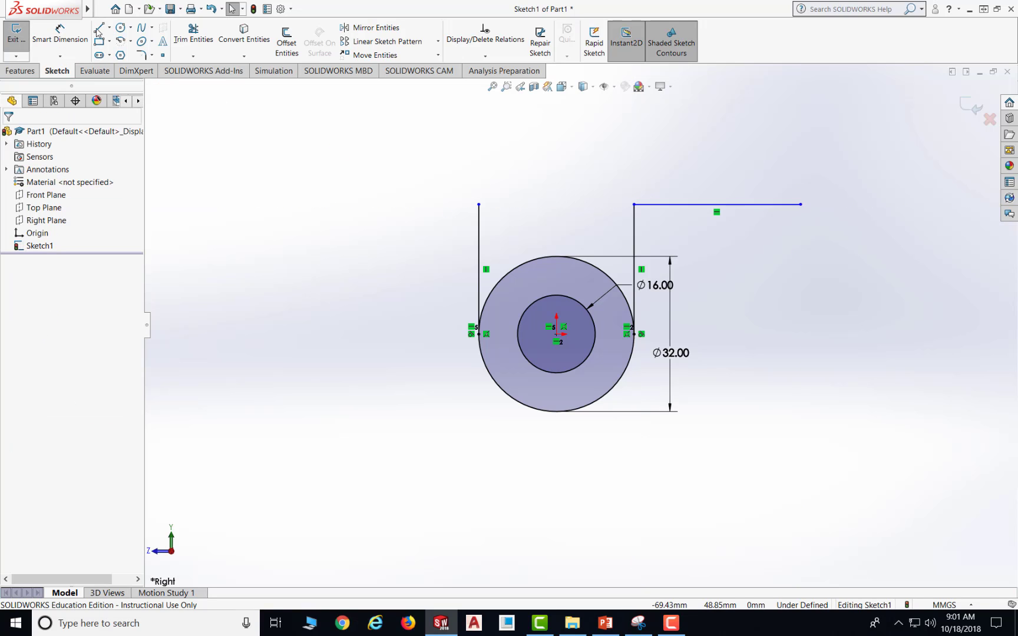
Sketch chained lines from the left vertical's top: horizontally outward, vertically upward, and about 124 mm horizontally back to above the right horizontal line's end.
click(479, 205)
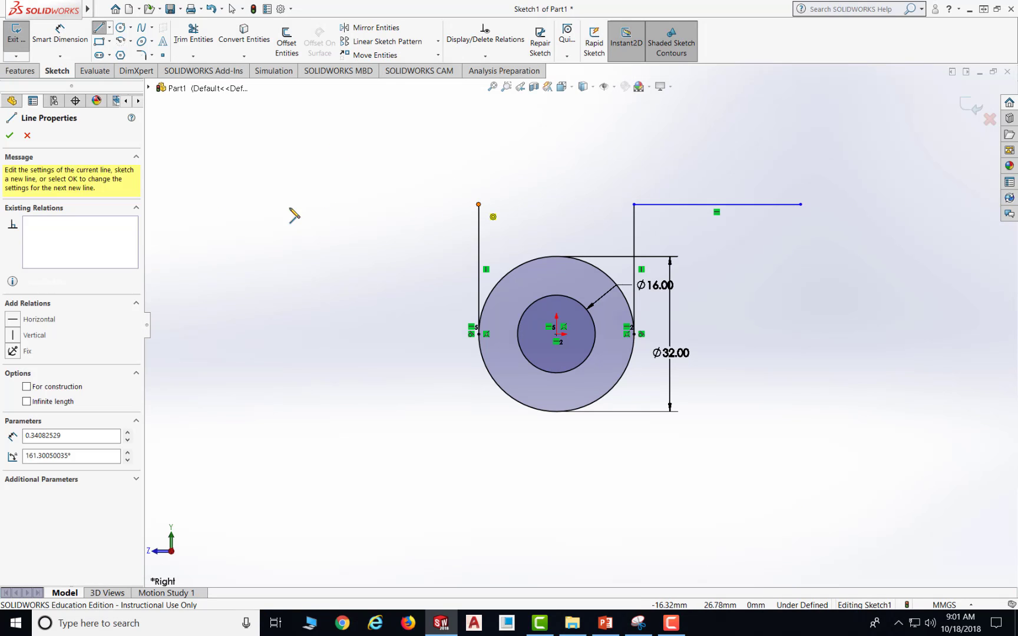
double_click(199, 205)
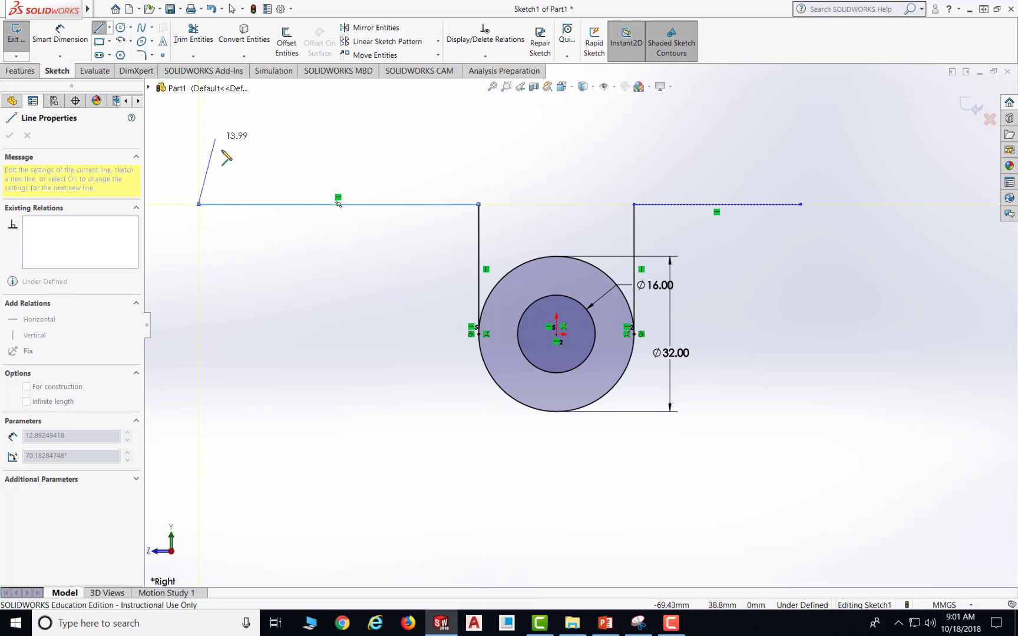
scroll(220, 149, up, 2)
scroll(251, 153, up, 1)
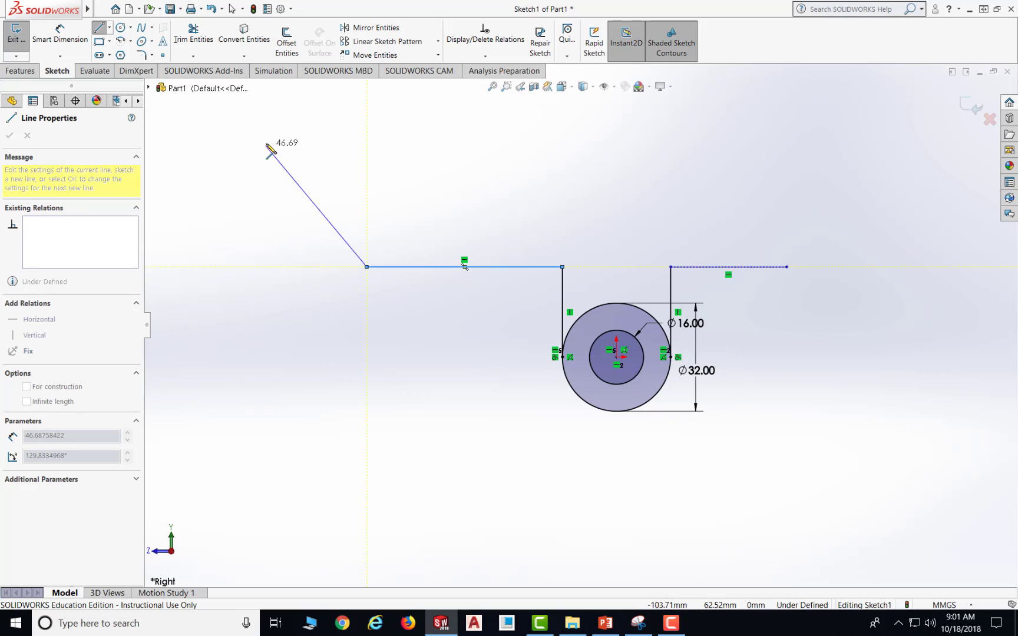
click(367, 110)
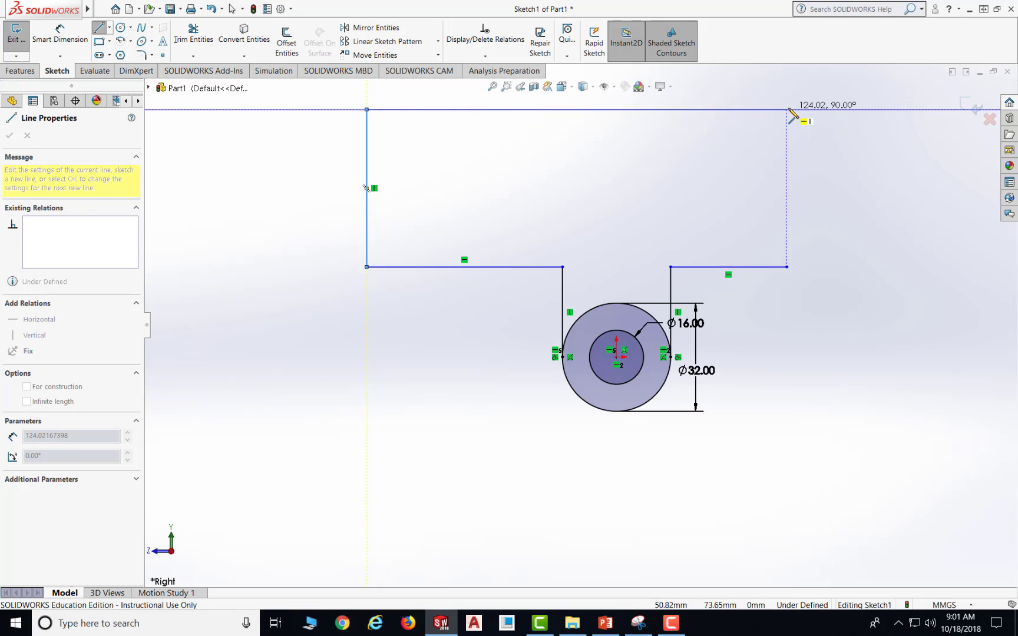
click(790, 109)
key(Escape)
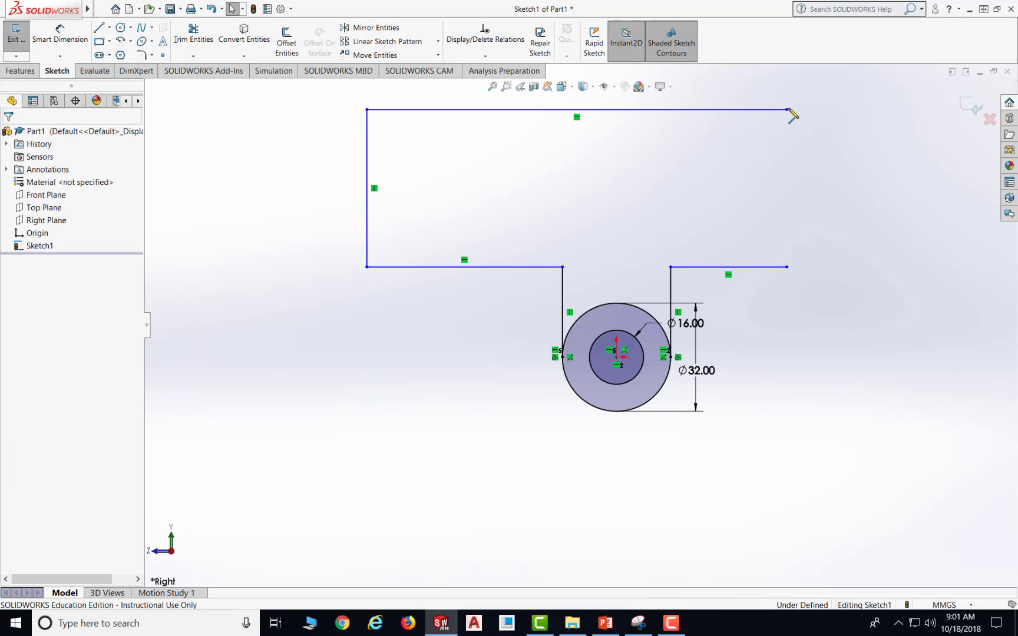
Consult the Exercise 2 drawing in PowerPoint, and in SOLIDWORKS sketch a circle of about 13.3 mm radius between the right ends of the horizontal lines.
key(alt+Tab)
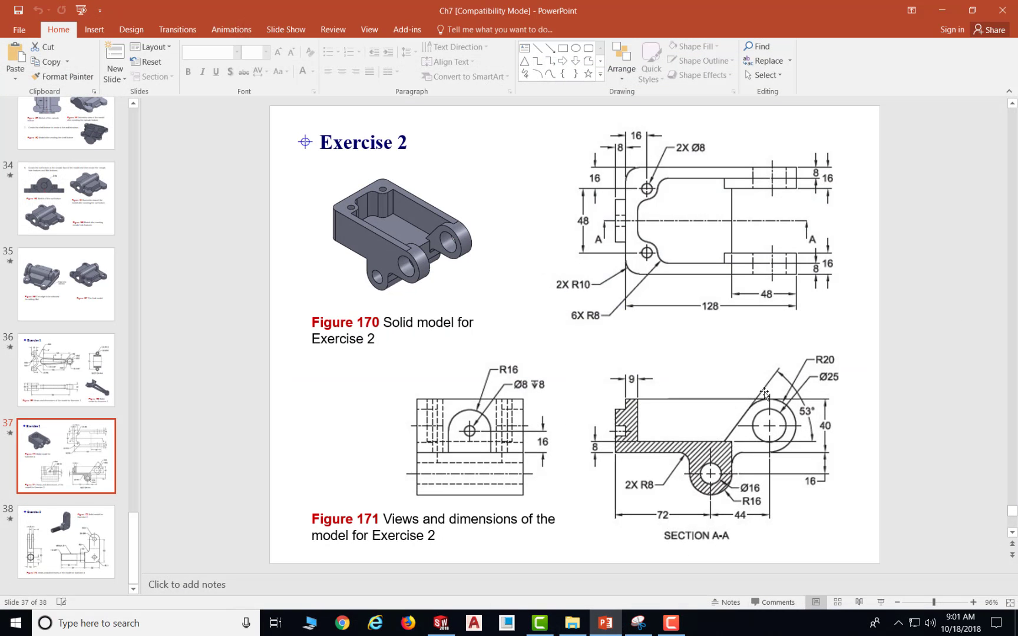
click(613, 626)
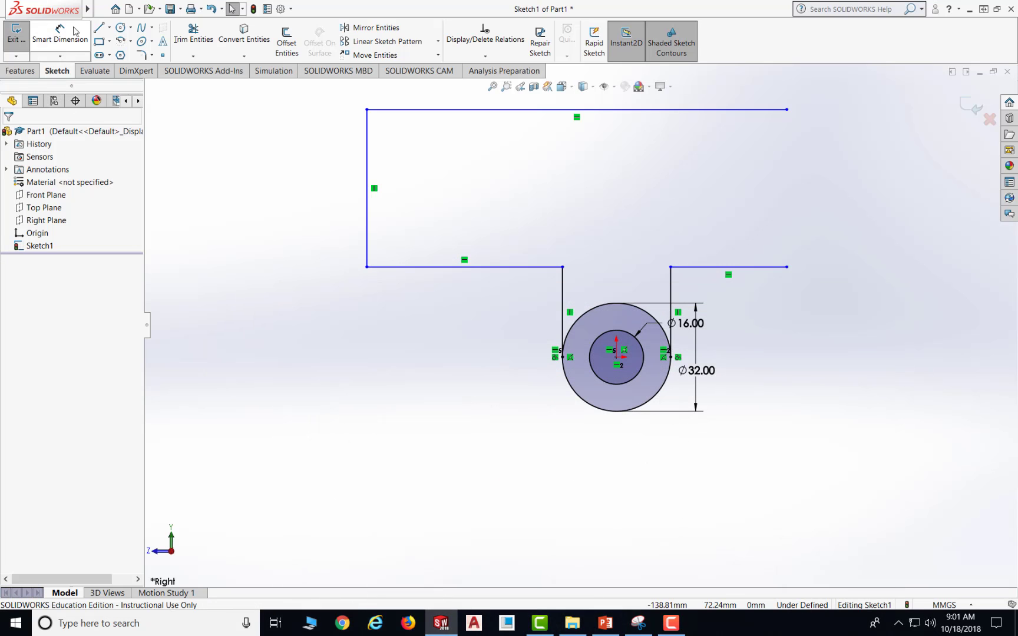
click(121, 27)
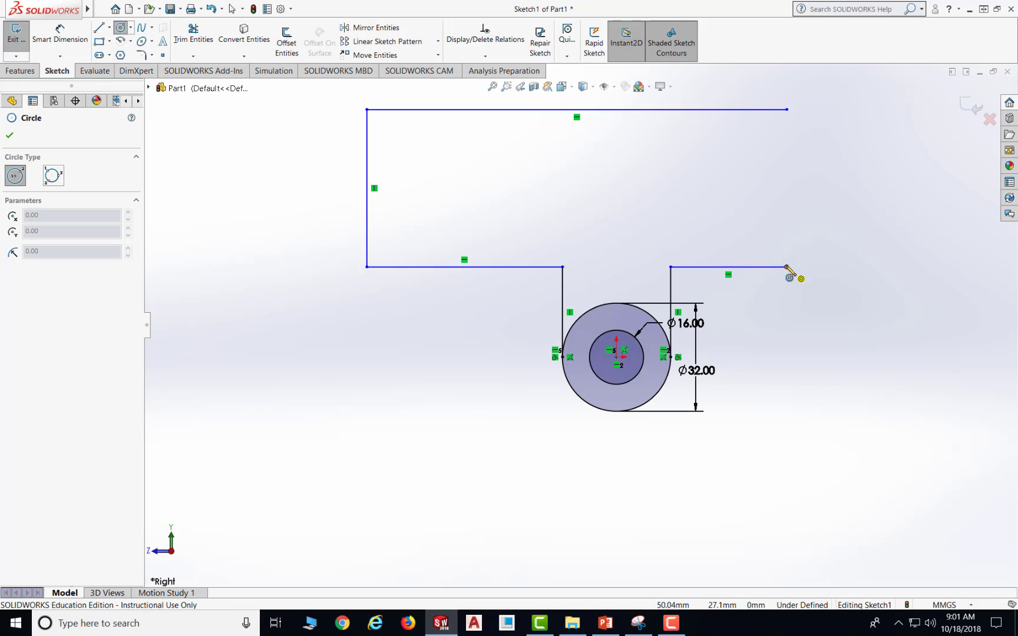
click(787, 197)
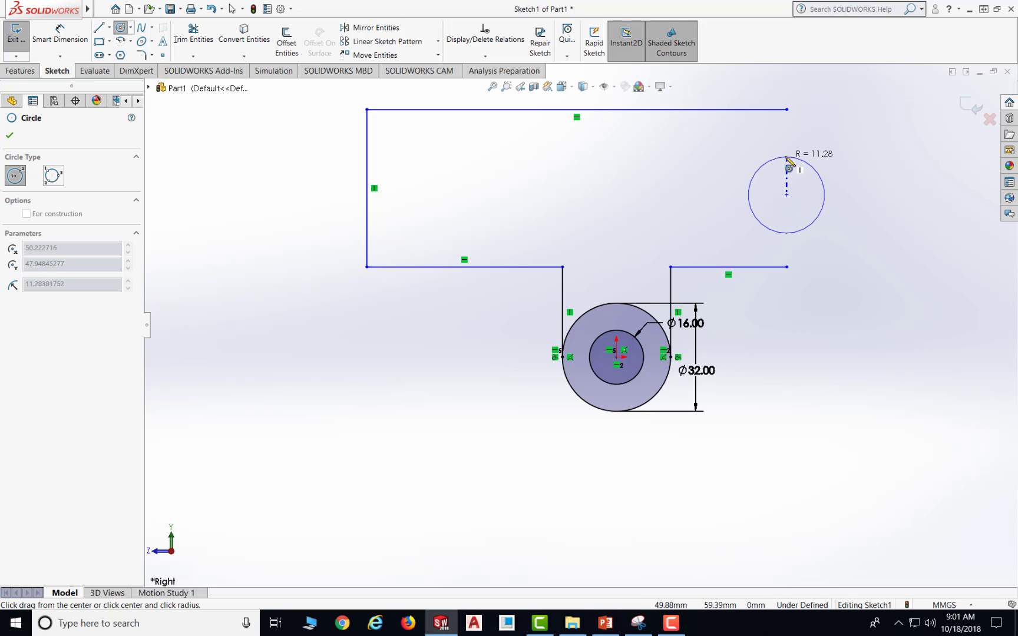
click(788, 152)
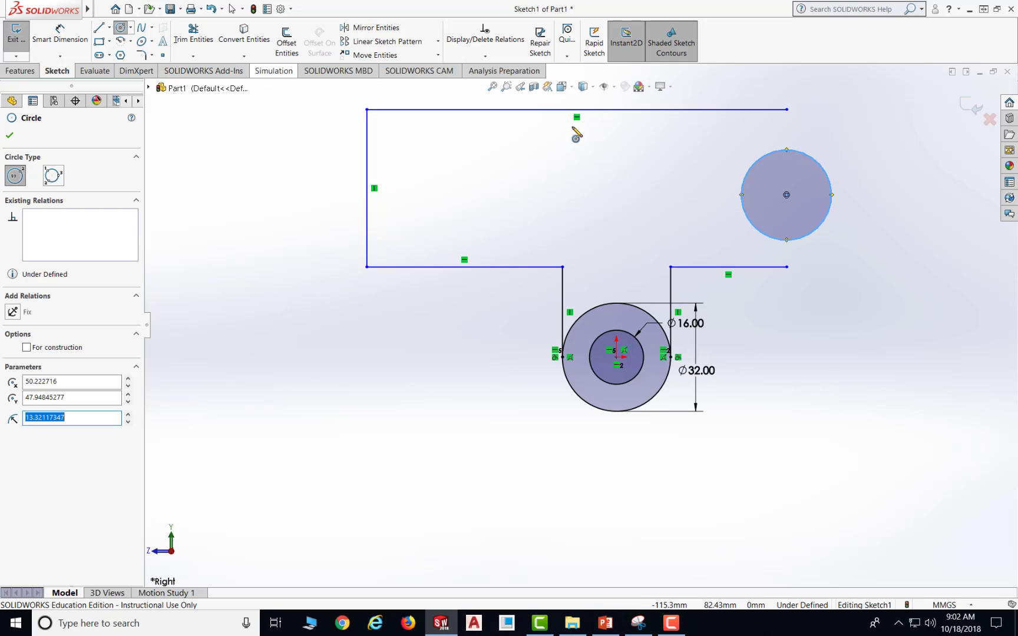
Sketch a concentric circle of about 21.3 mm radius around it, passing through the right end of the lower right horizontal line.
click(786, 195)
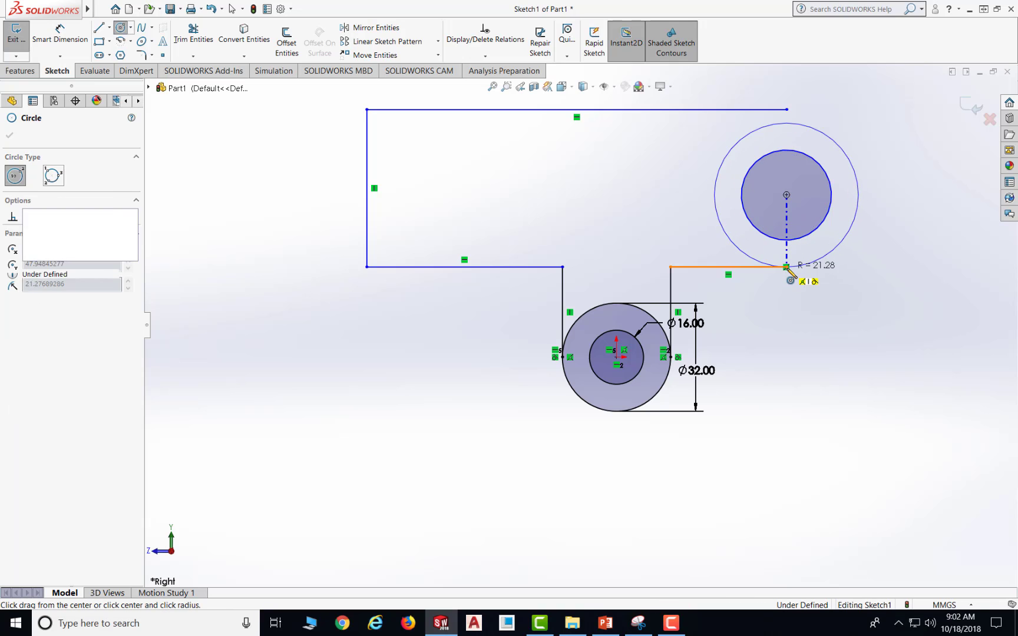
click(788, 269)
key(Escape)
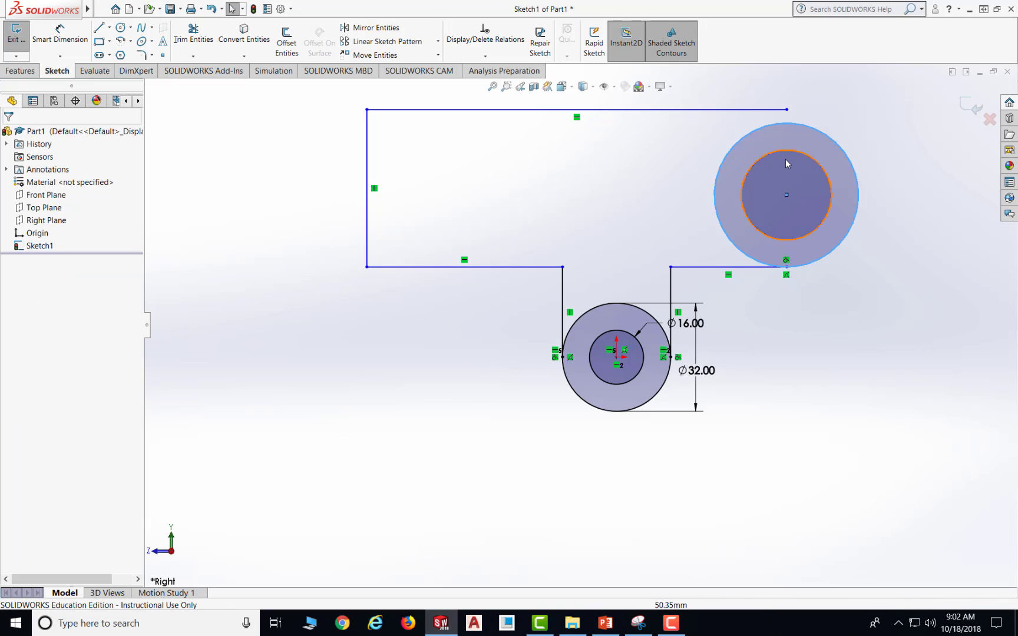
Add a tangent relation between the upper horizontal line and the outer circle at its right end.
click(484, 58)
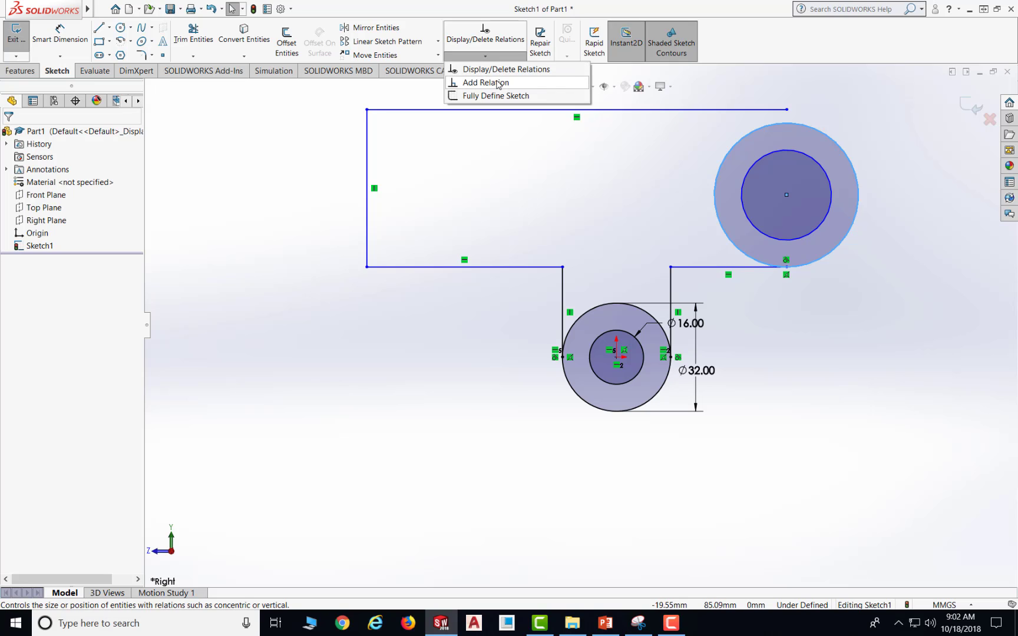
click(498, 83)
click(752, 109)
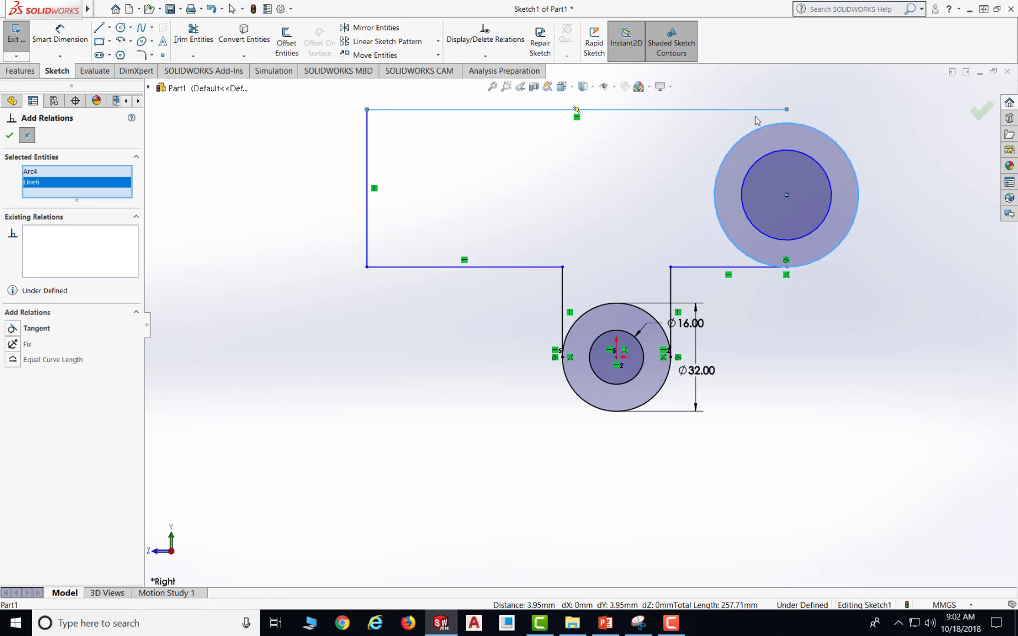
click(12, 329)
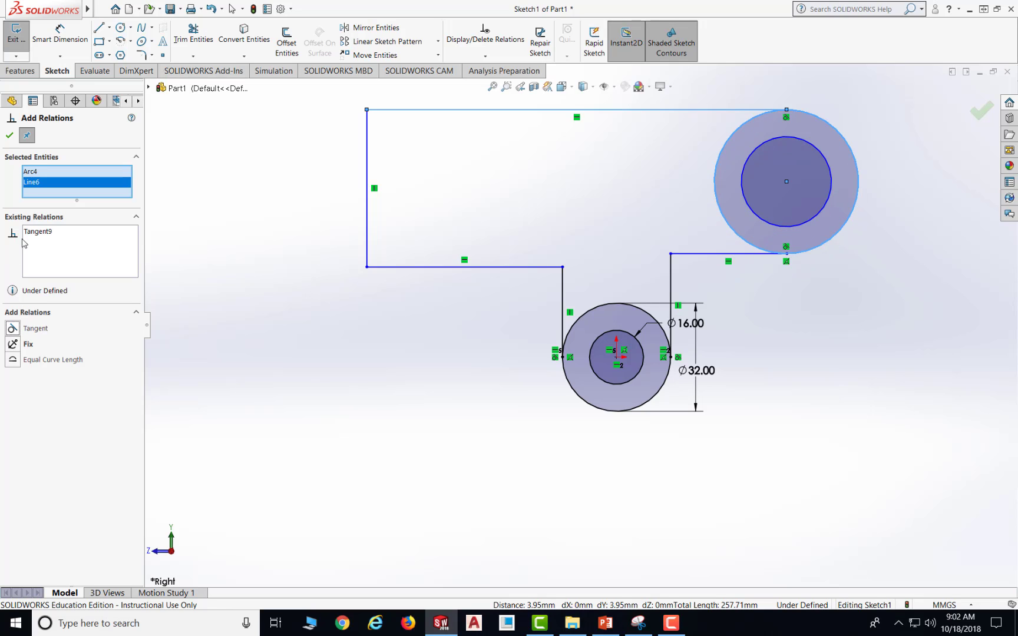
click(10, 136)
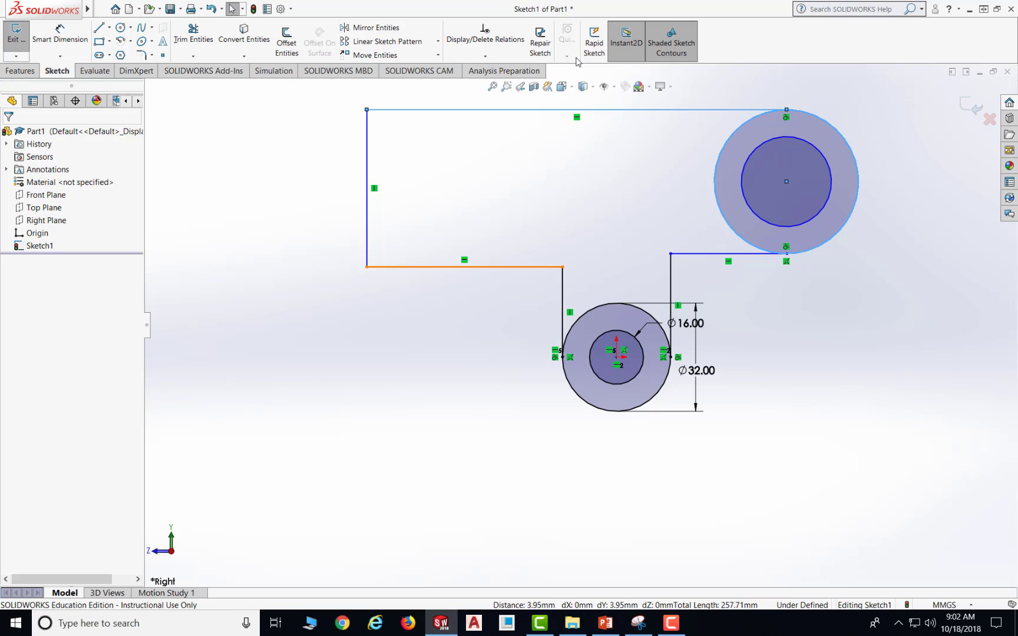
Add a collinear relation between the lower right and lower left horizontal lines.
click(769, 295)
click(485, 56)
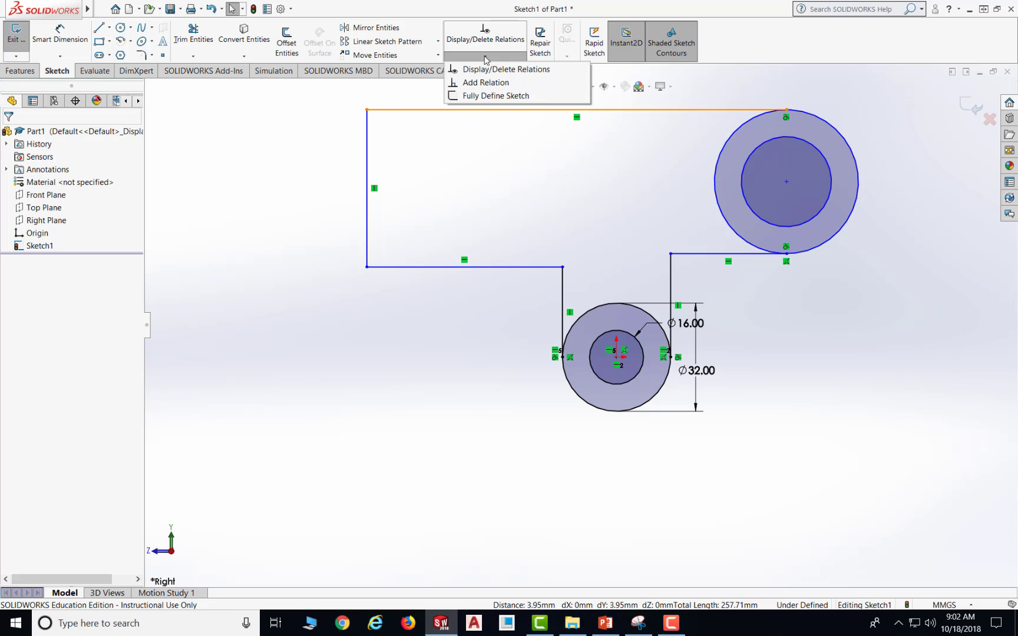
click(486, 84)
click(700, 254)
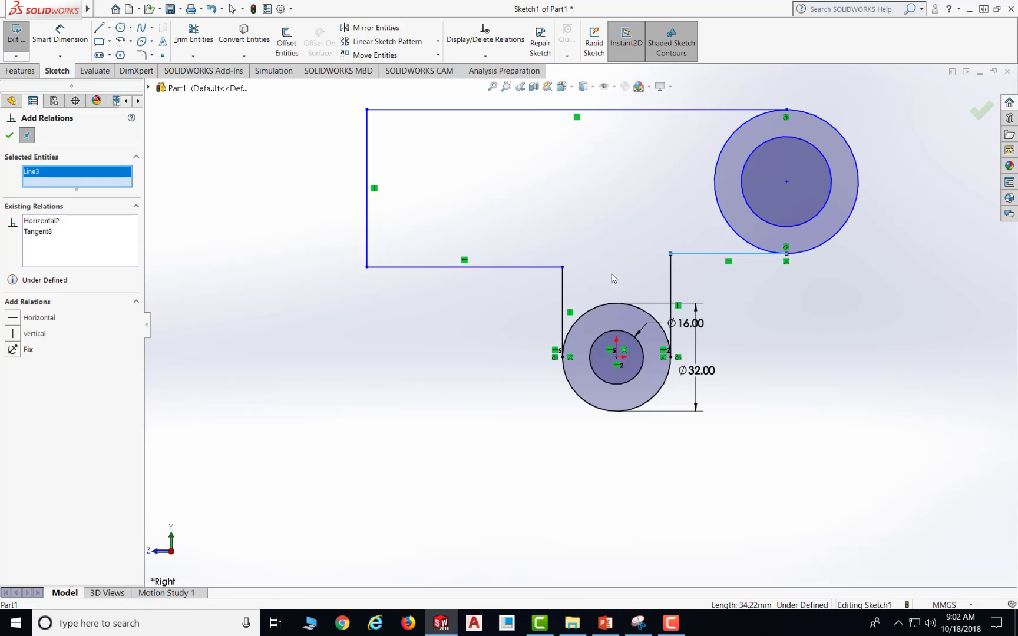
click(534, 268)
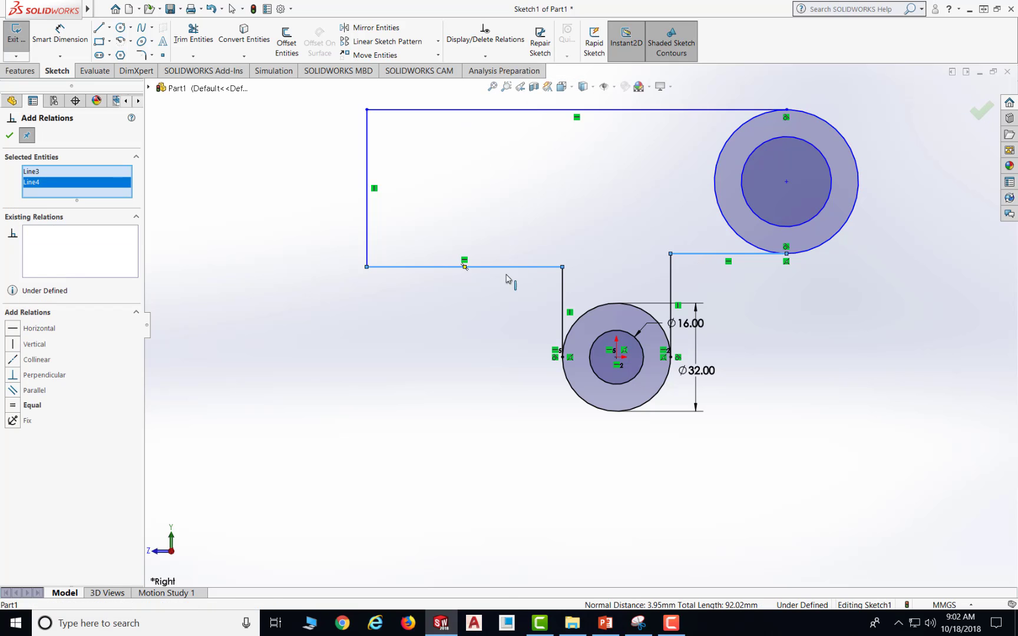
click(13, 359)
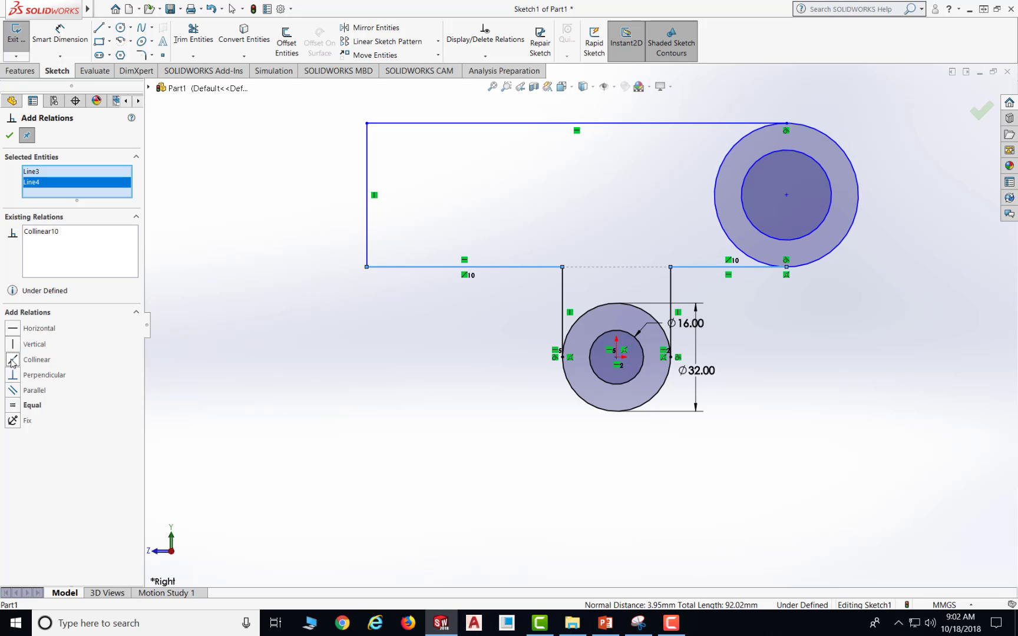
click(8, 136)
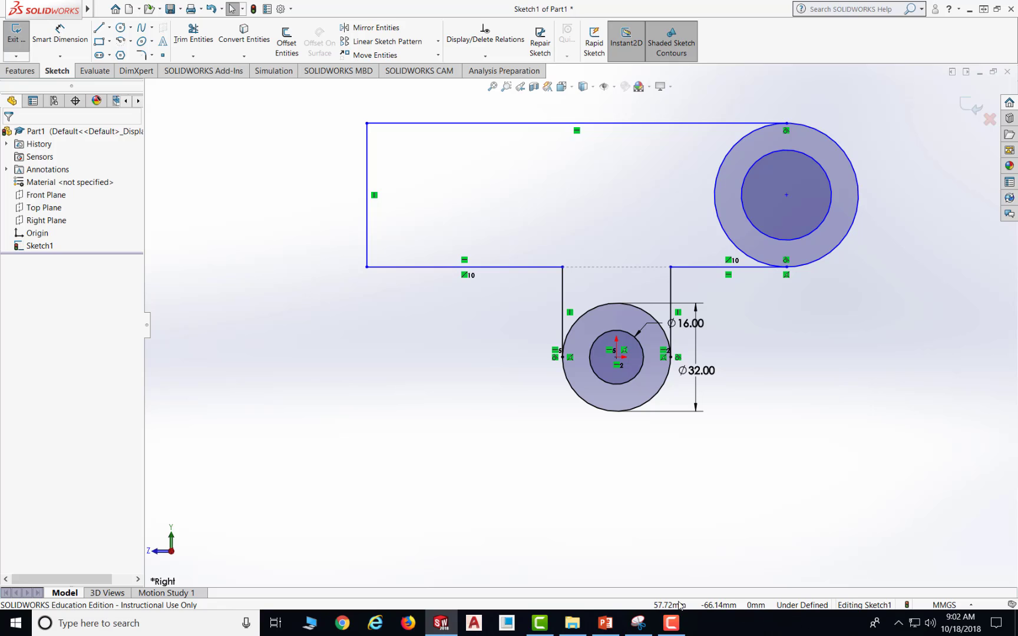
Consult the Exercise 2 drawing in PowerPoint, and in SOLIDWORKS dimension the upper right inner circle's diameter as 25 mm.
click(607, 624)
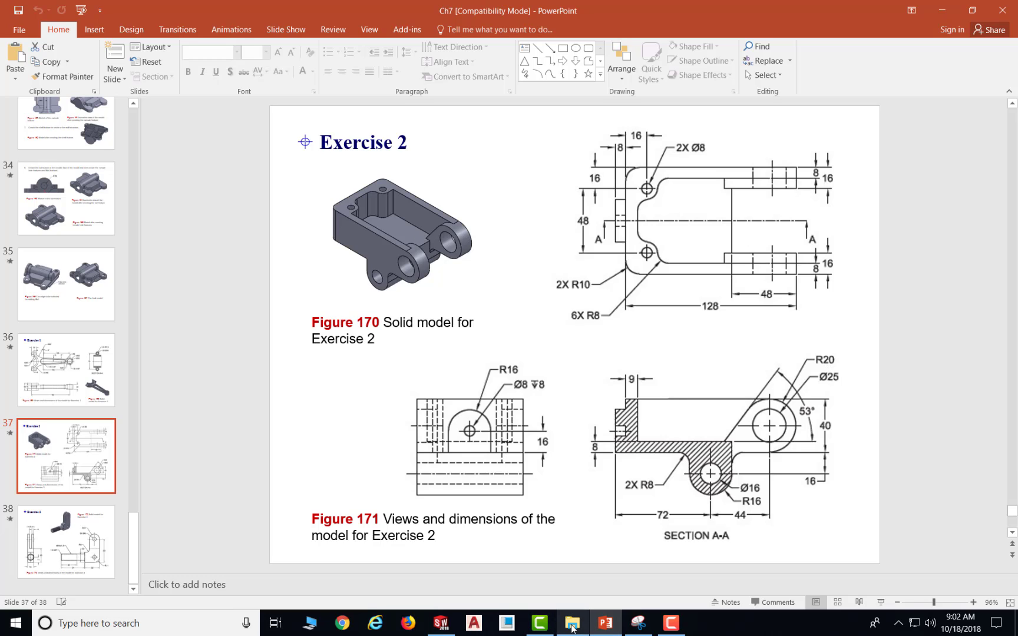
click(446, 627)
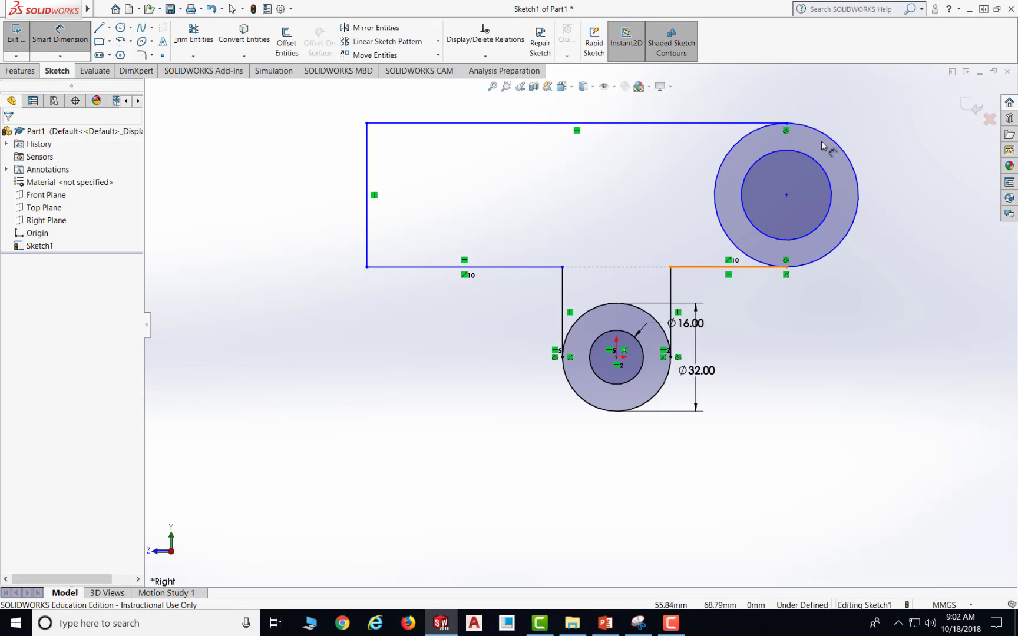
click(829, 175)
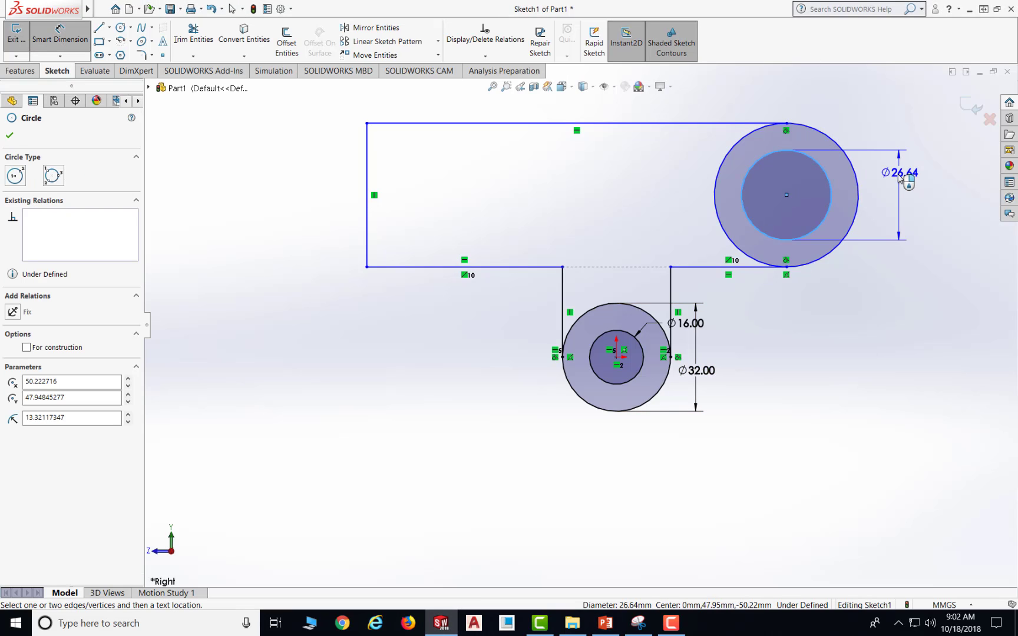
click(900, 176)
text(25)
key(Return)
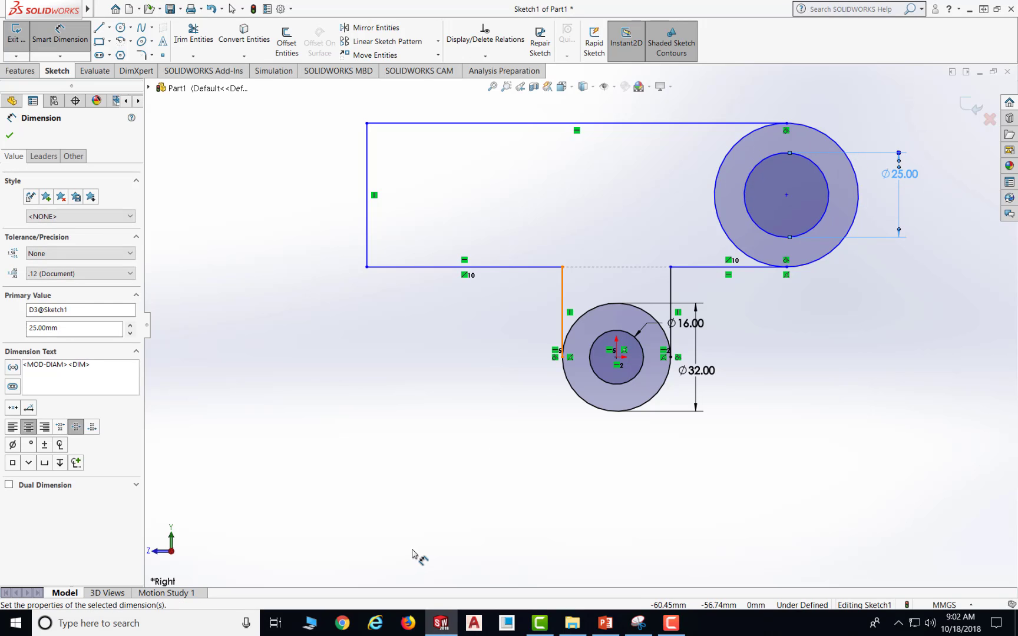
Dimension the upper right outer circle's diameter as 40 mm.
click(835, 146)
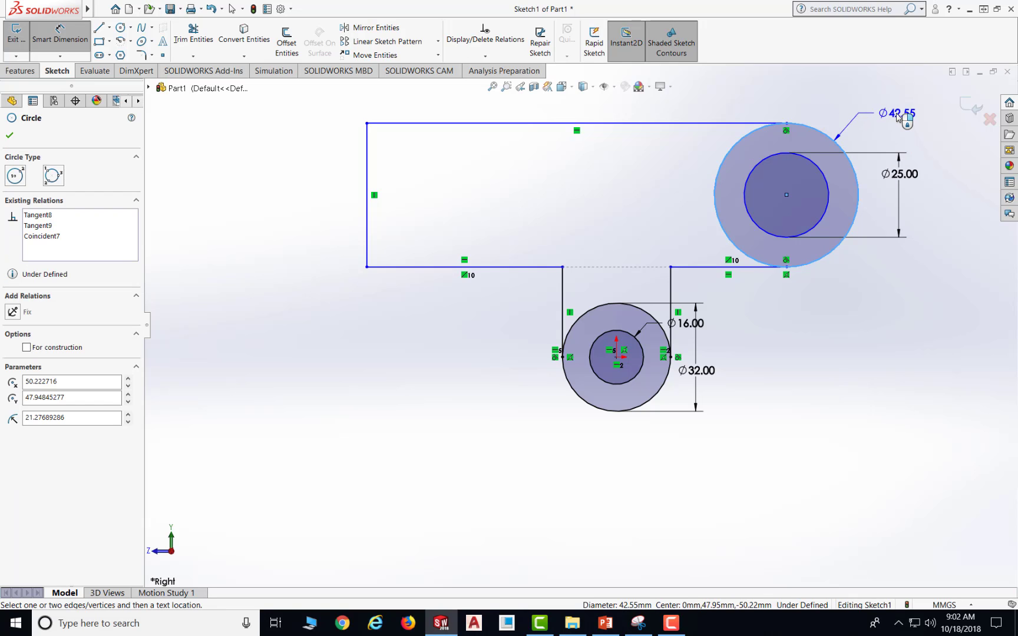
click(898, 115)
text(45)
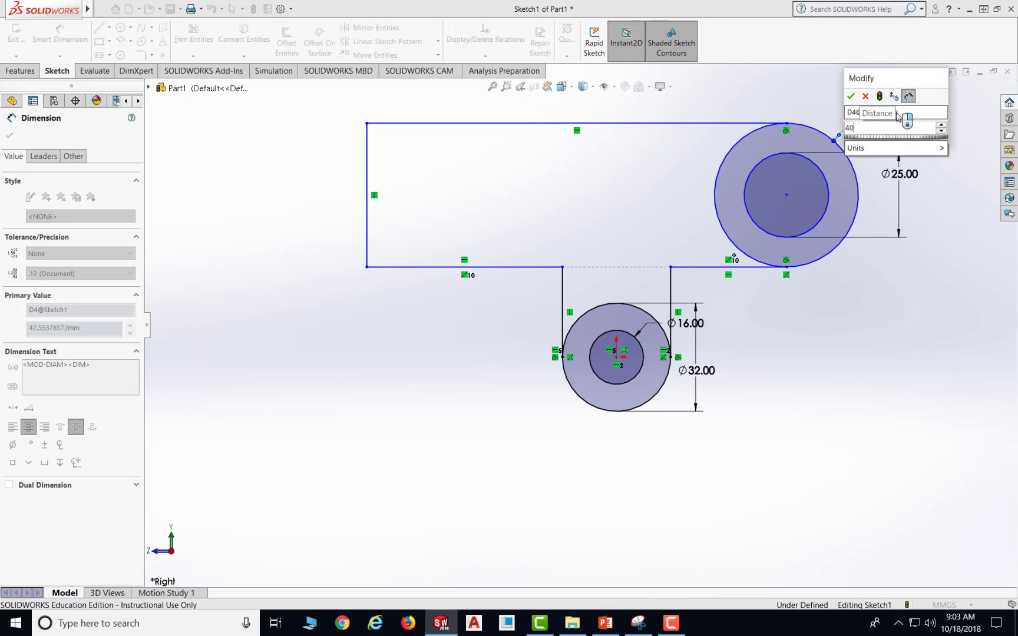
key(Return)
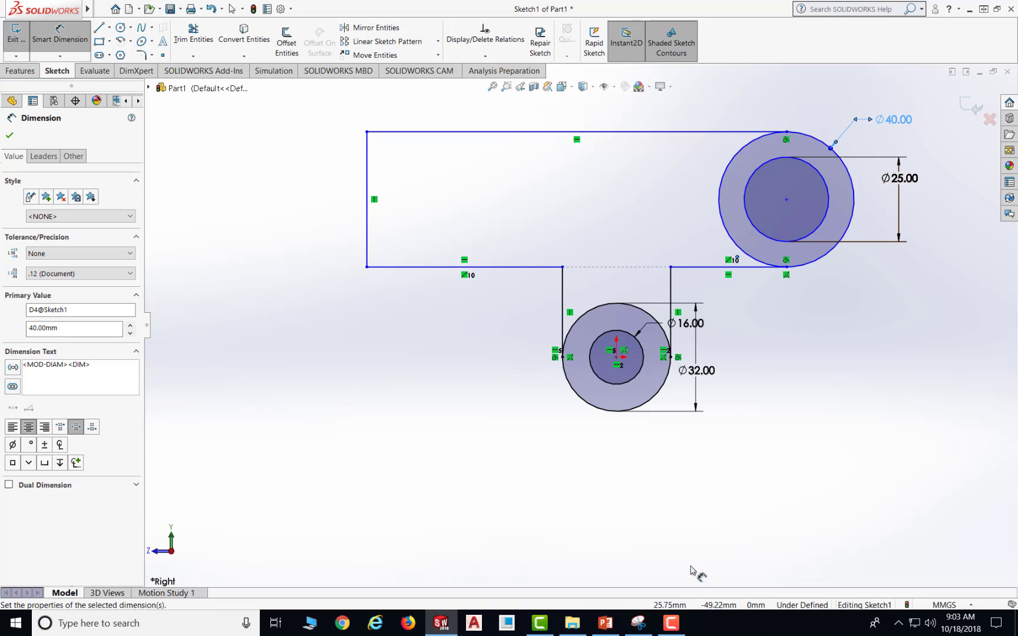
Recheck the drawing in PowerPoint, and in SOLIDWORKS dimension the horizontal distance between the origin and the upper right circles' center as 44 mm.
click(621, 622)
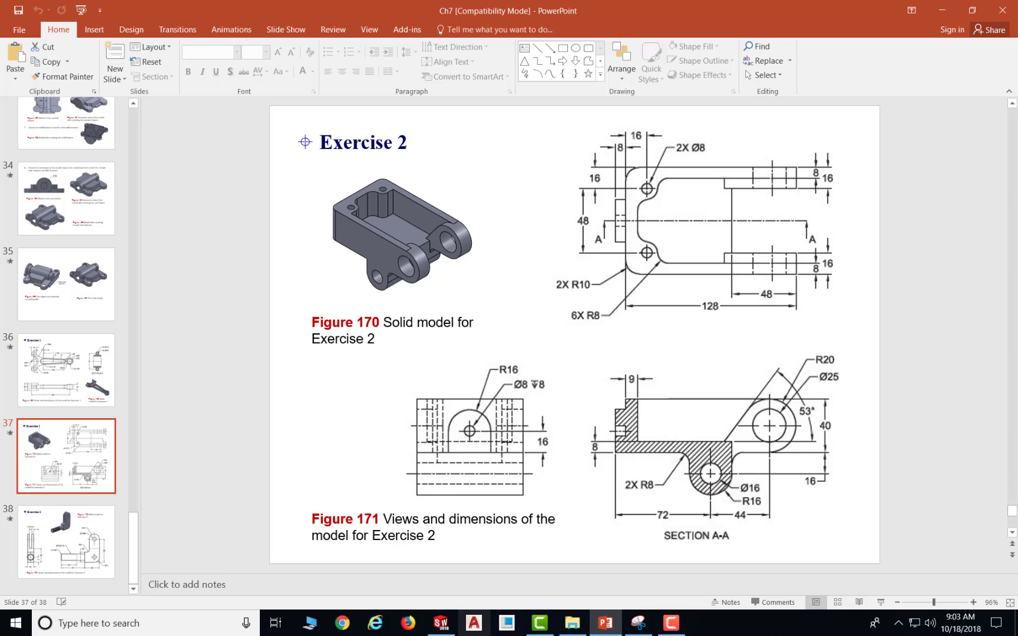
click(603, 633)
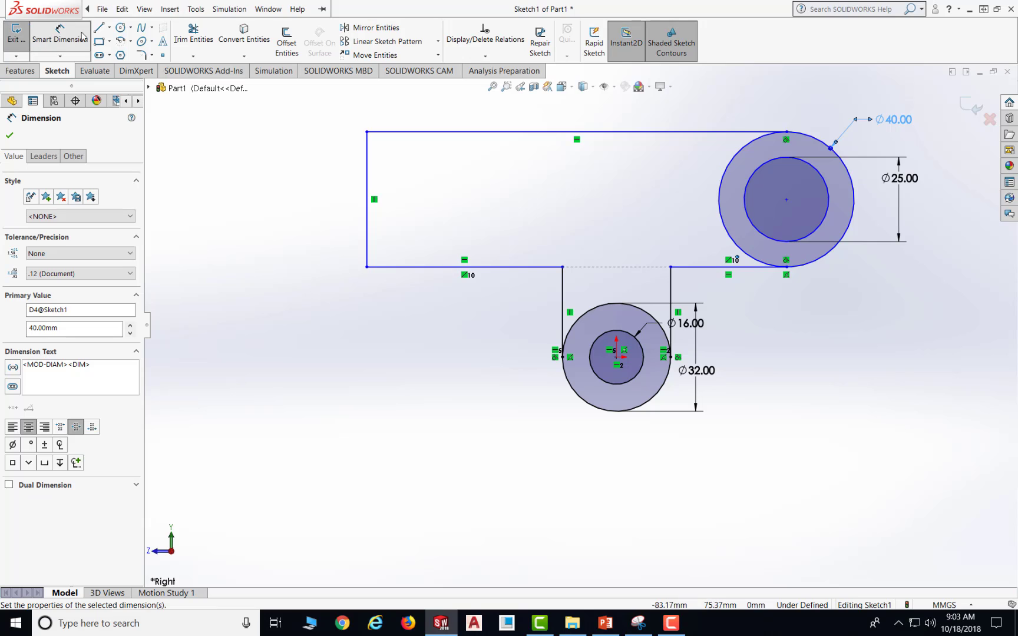
click(616, 357)
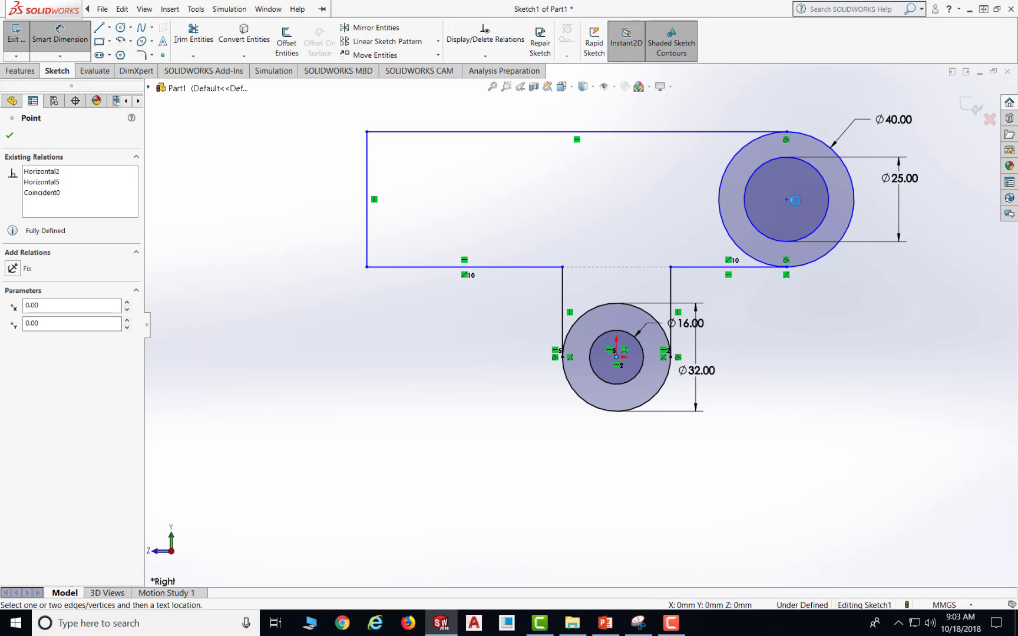
click(787, 201)
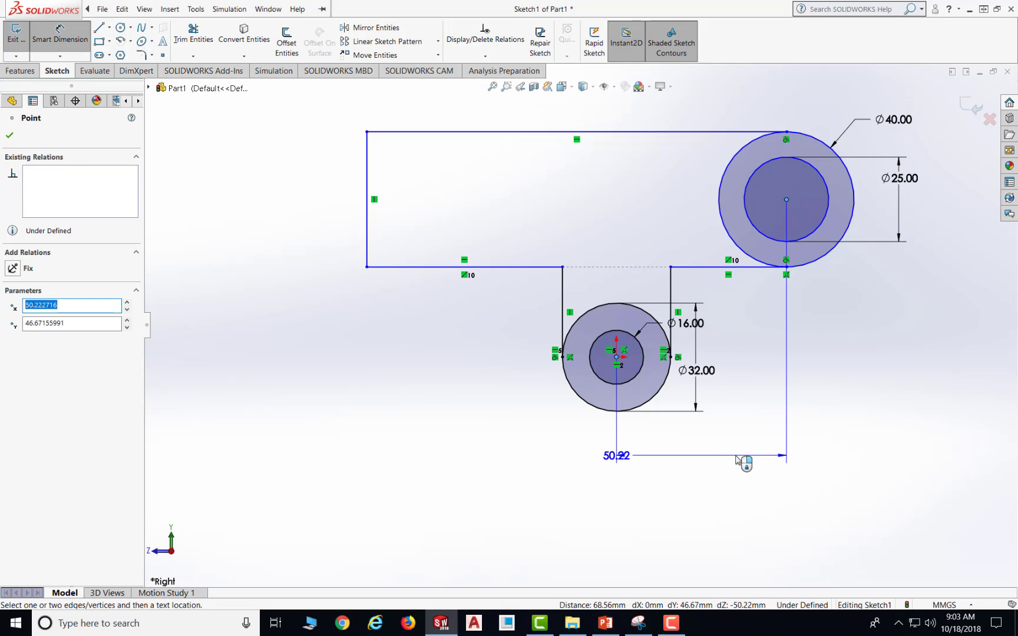
click(696, 471)
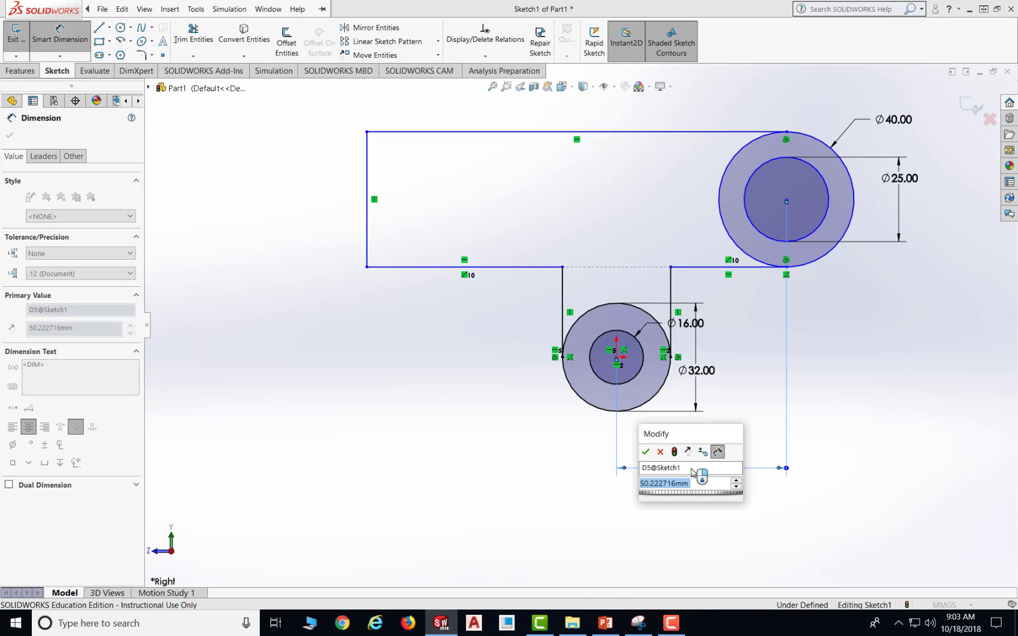
text(44)
key(Return)
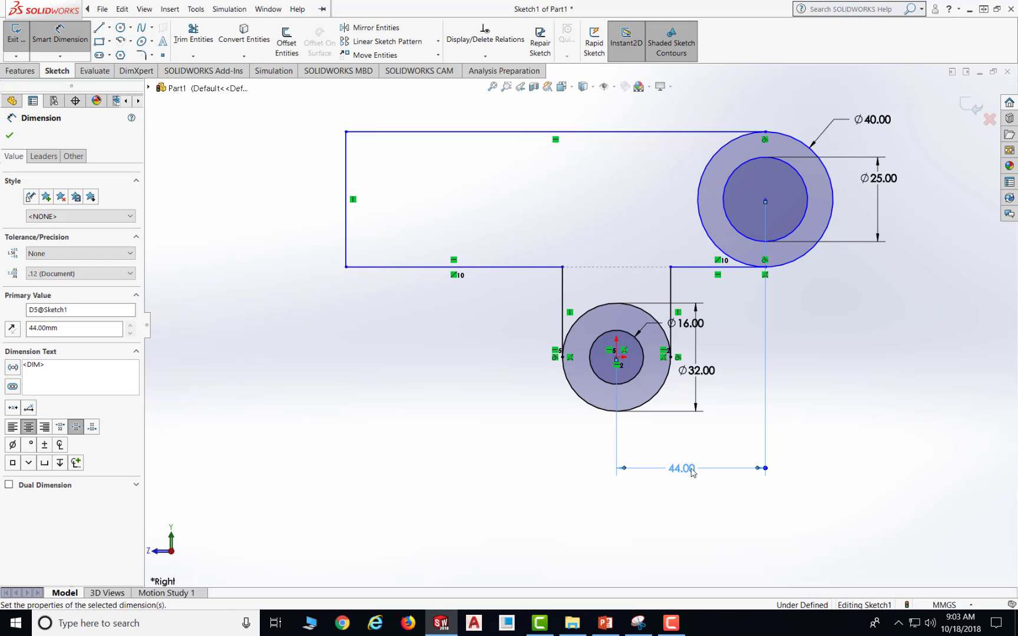
Recheck the drawing in PowerPoint, and in SOLIDWORKS dimension the horizontal distance from the left vertical line to the origin as 72-8 mm.
click(607, 624)
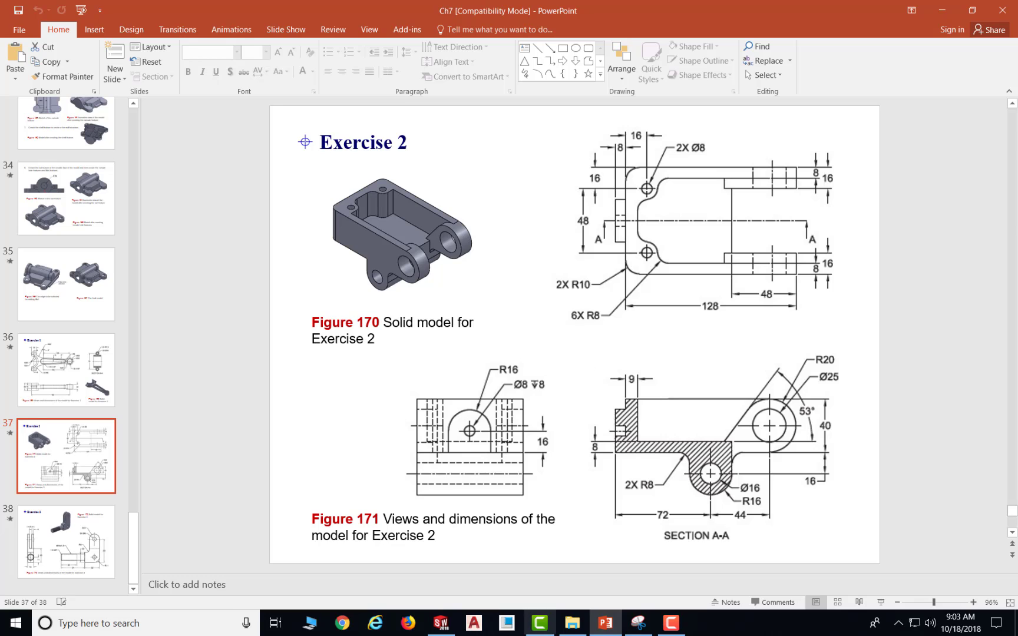
click(444, 625)
key(alt+h)
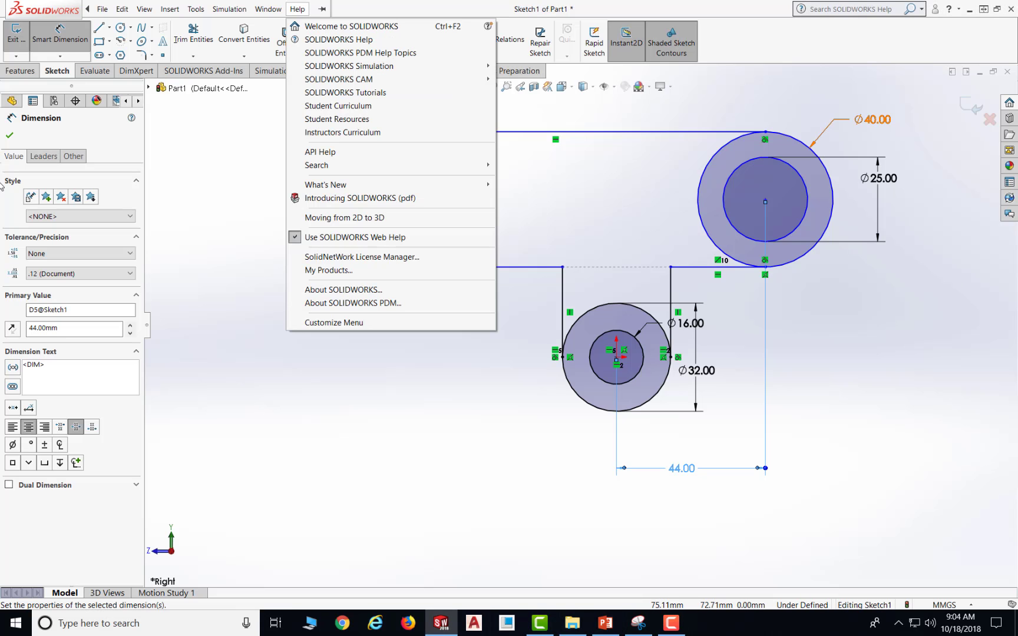
click(56, 39)
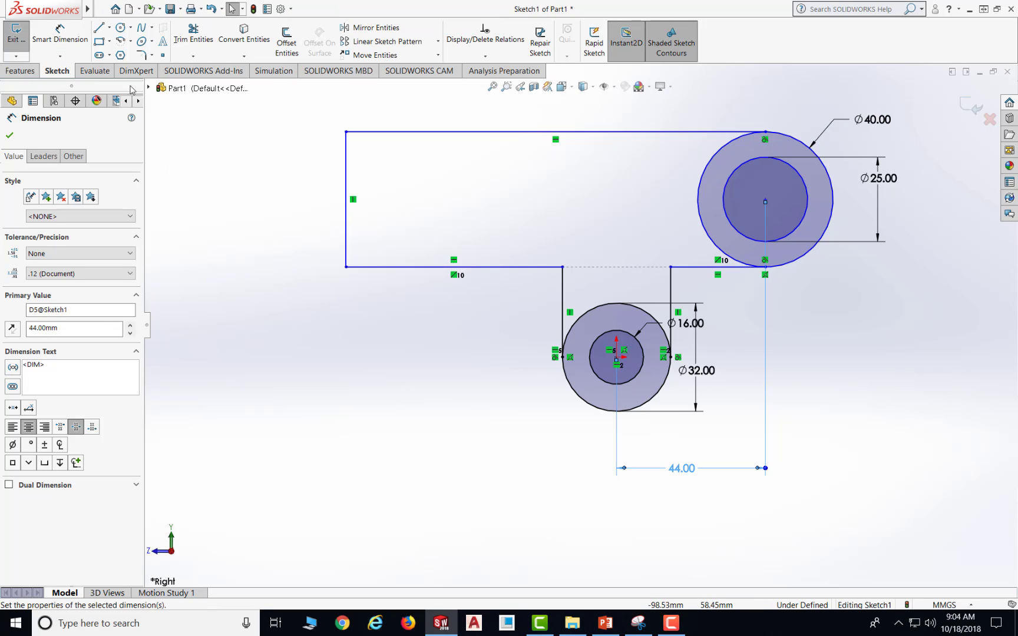
click(62, 36)
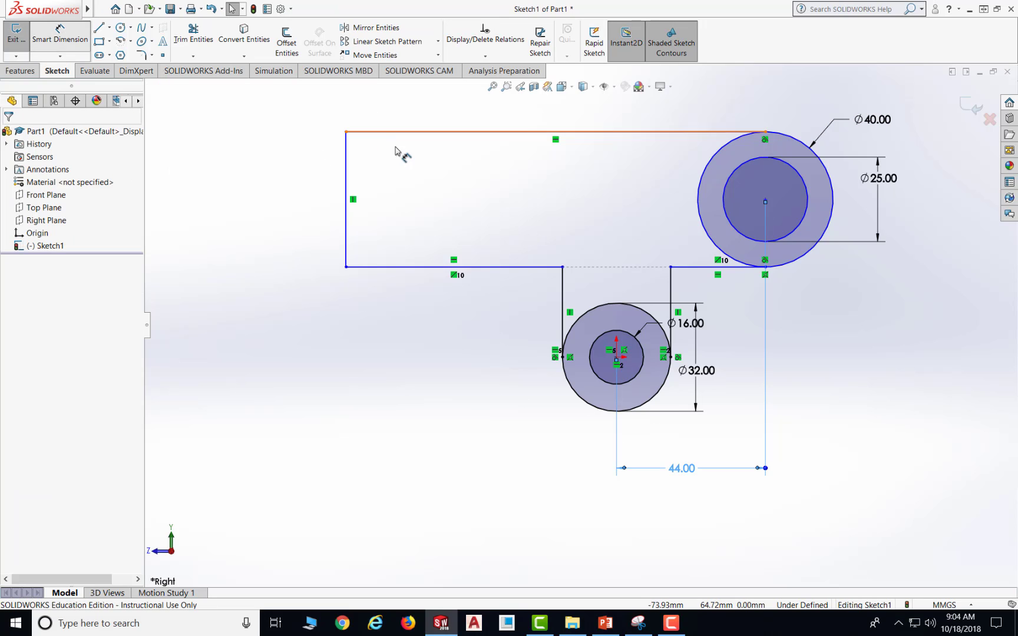
click(347, 165)
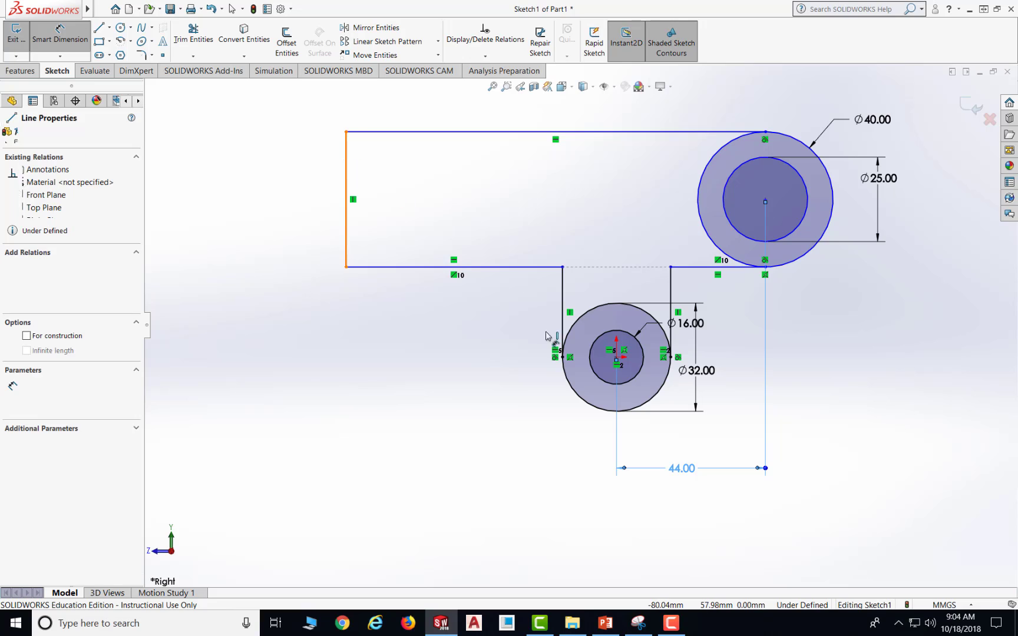
click(617, 358)
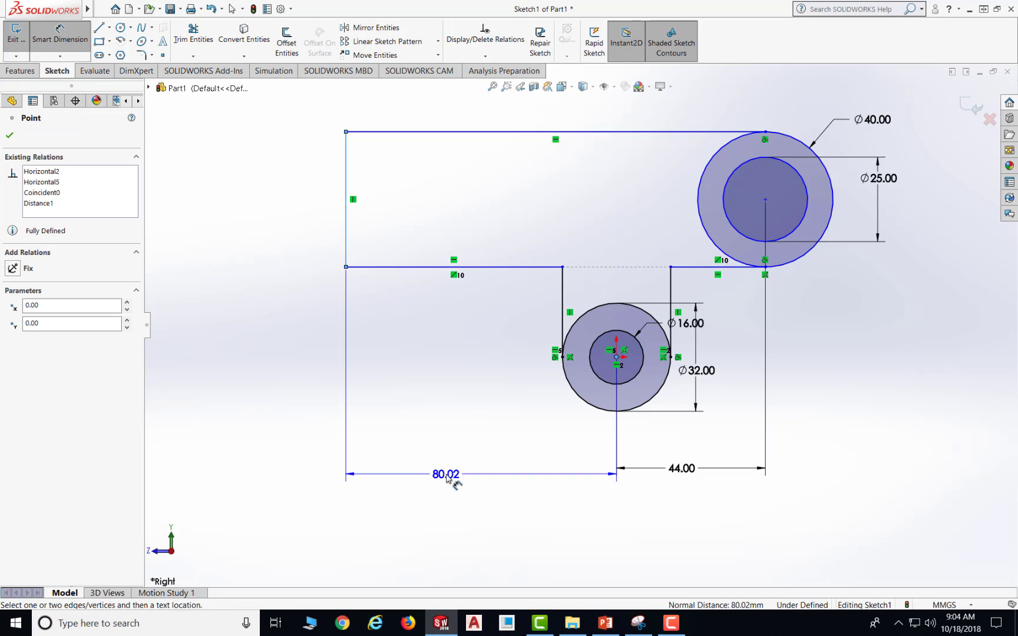
click(453, 470)
text(72-8)
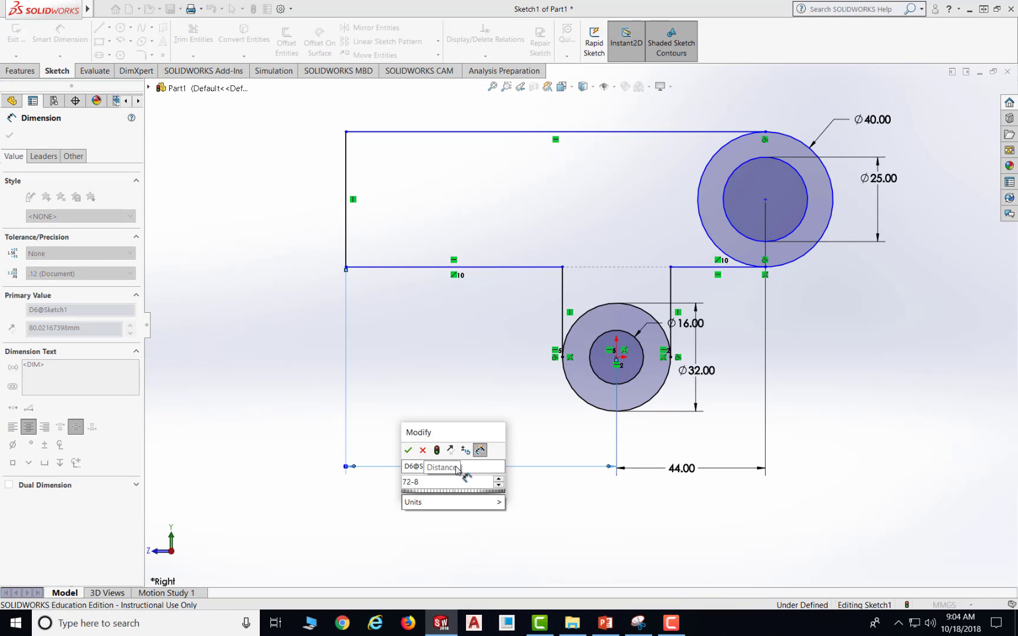
key(Return)
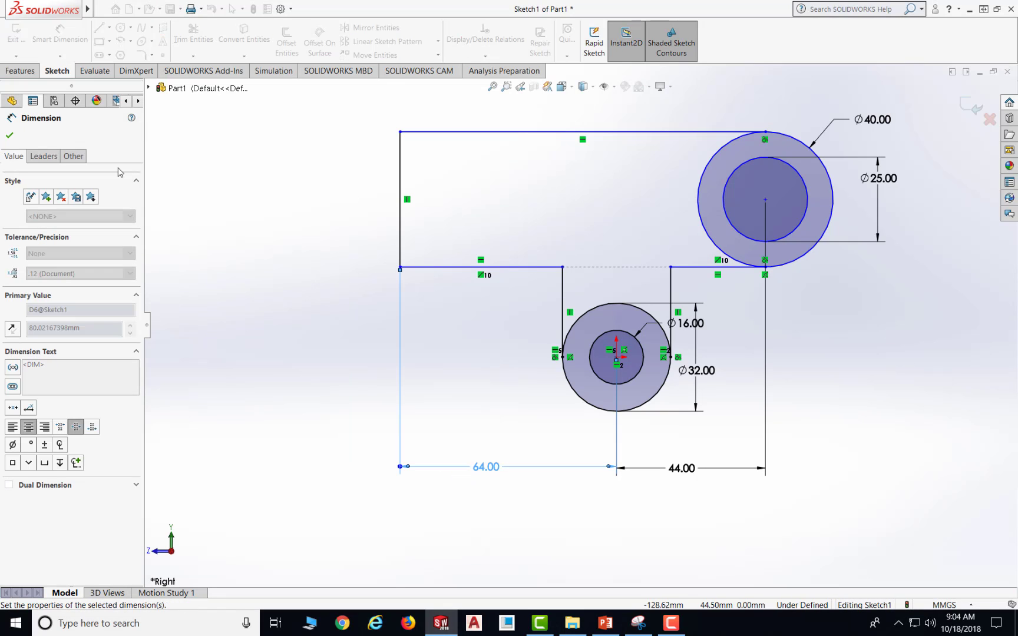
click(10, 135)
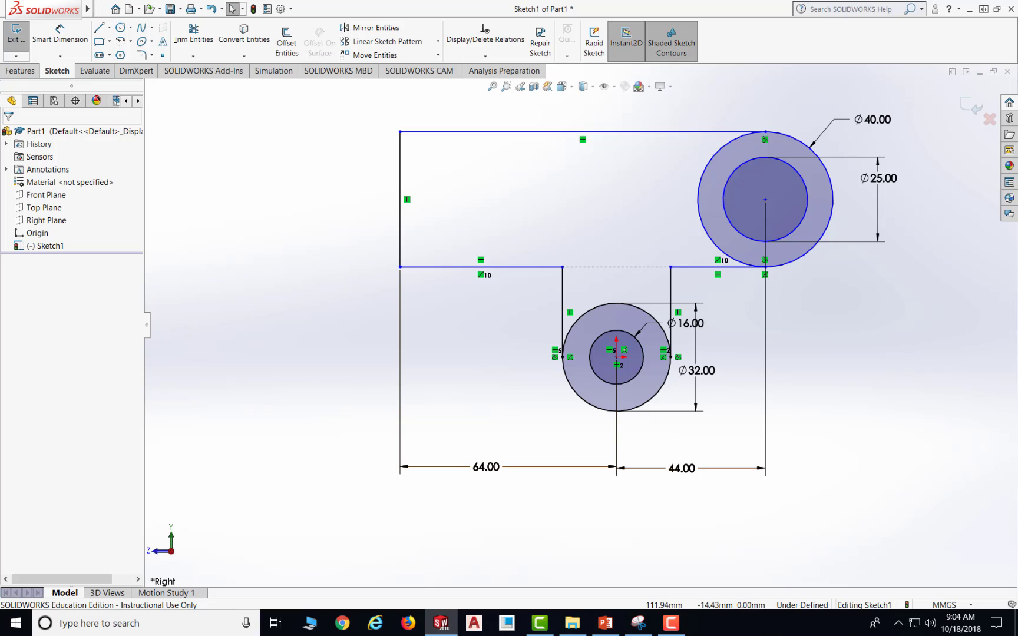
Consult the drawing in PowerPoint, and in SOLIDWORKS dimension the vertical distance between the origin and the 40 mm circle's lower tangent point as 16 mm.
click(617, 628)
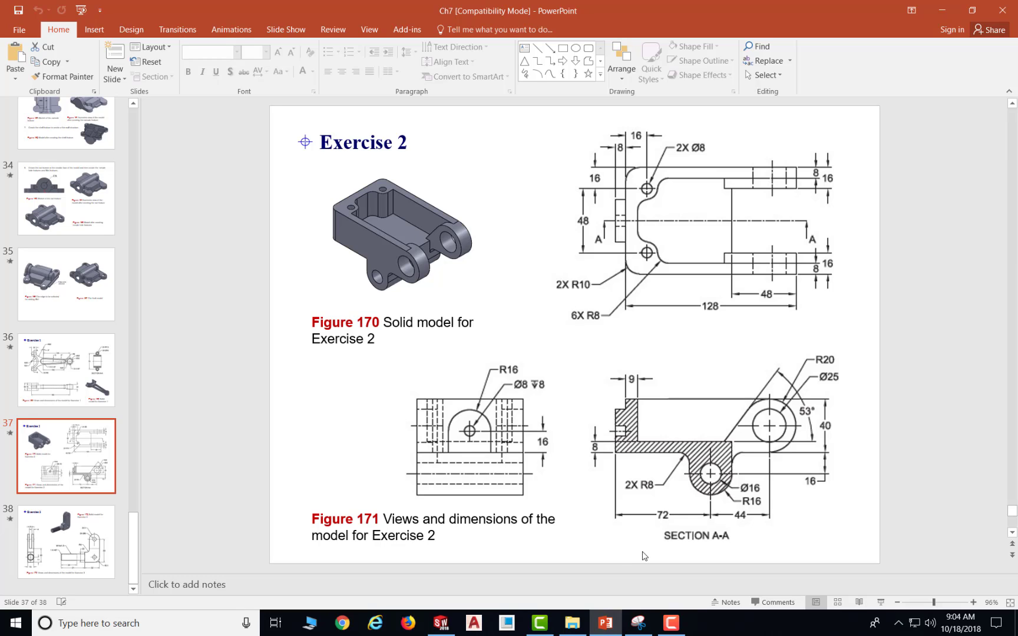
click(440, 624)
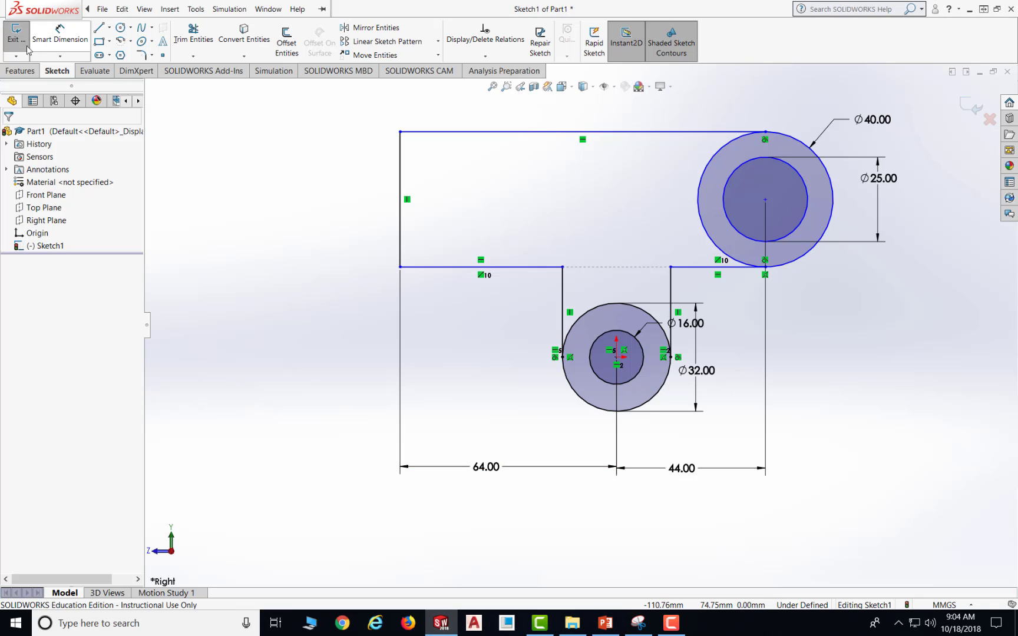
click(60, 35)
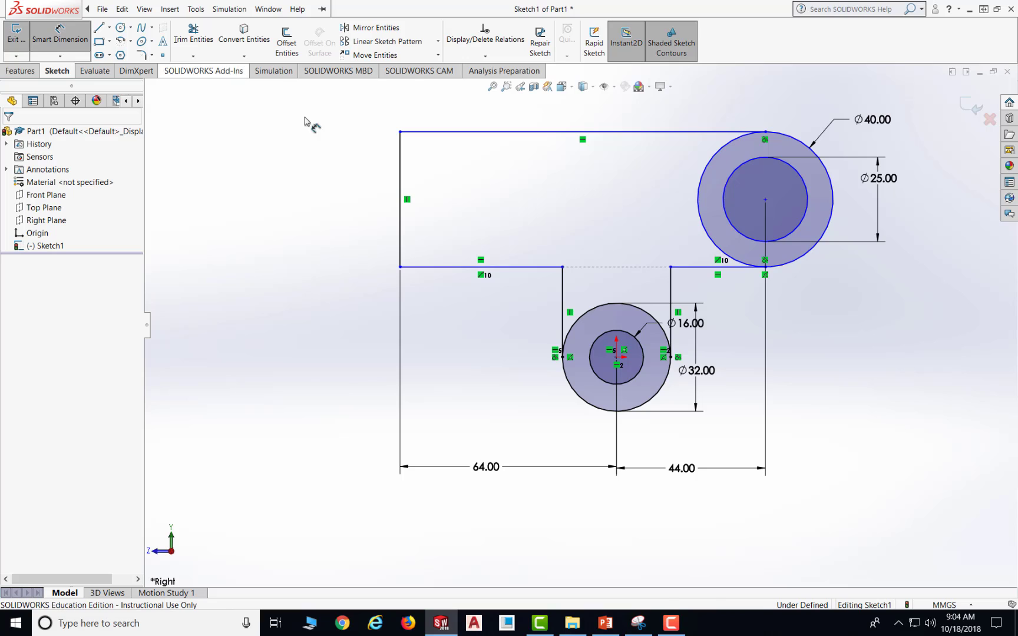
click(617, 357)
click(766, 267)
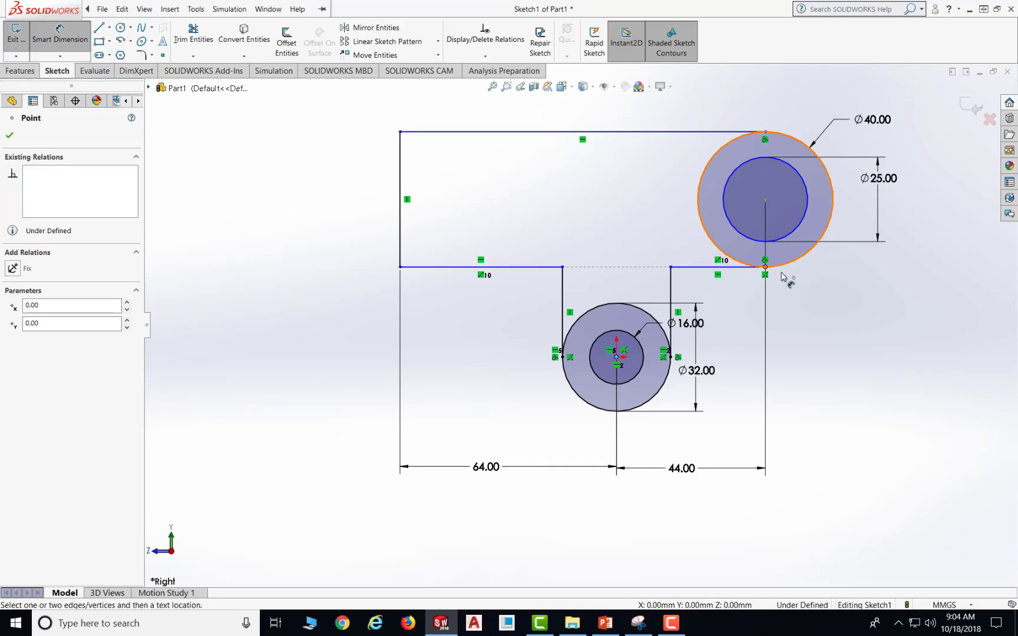
click(868, 330)
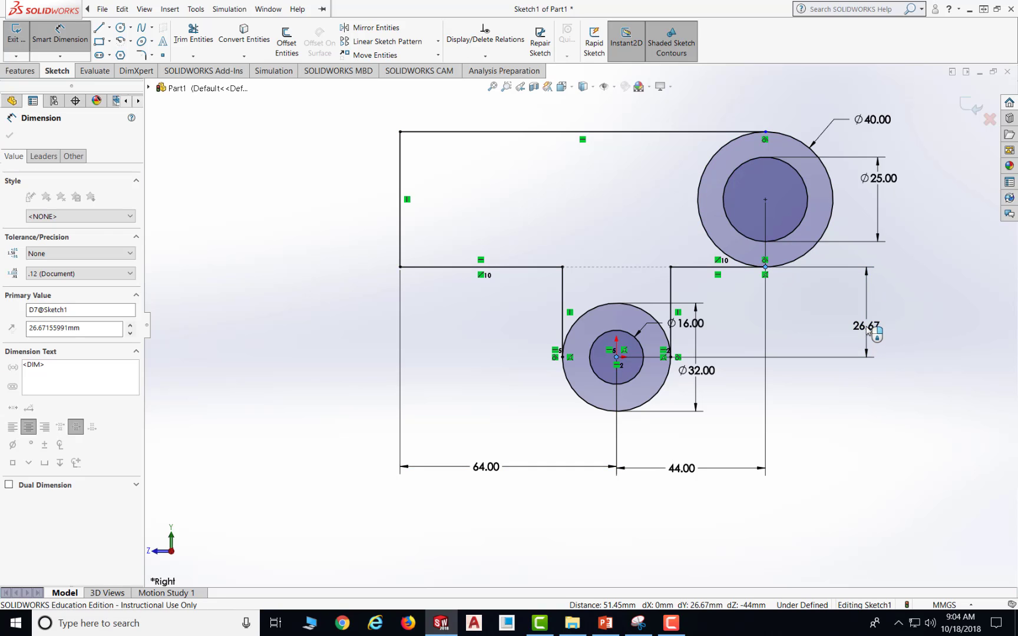
text(16)
key(Return)
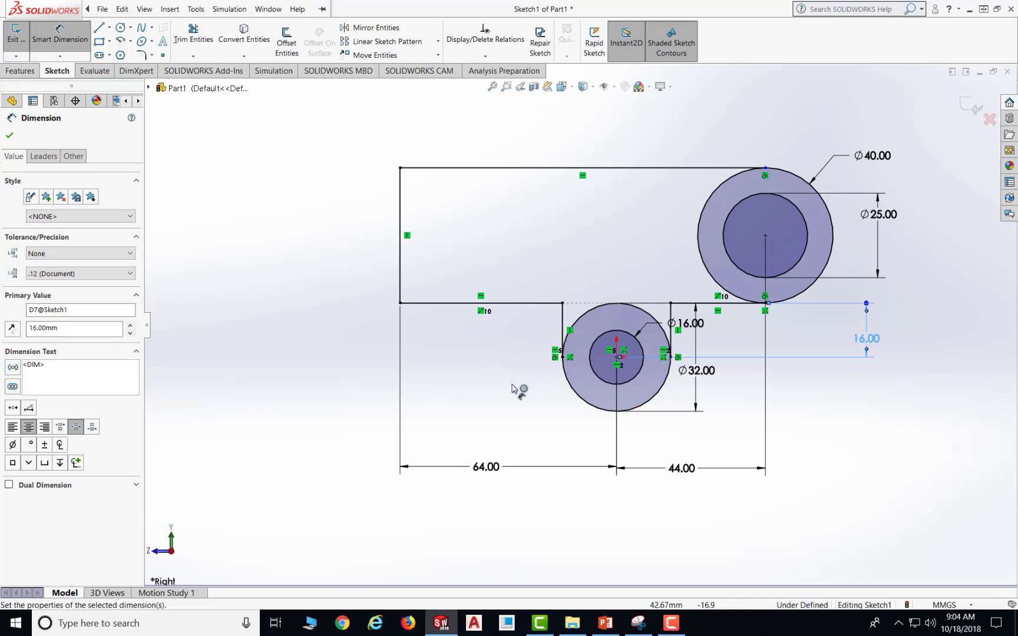
key(Escape)
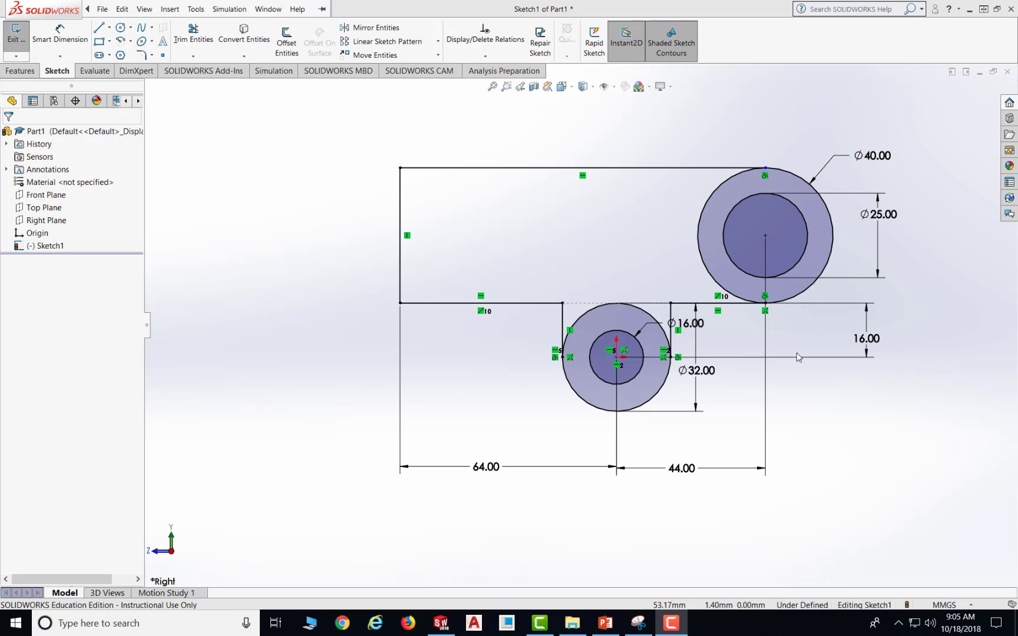
Test the upper horizontal line's loose right endpoint by moving it, and attach it to the top of the 40 mm circle.
click(766, 168)
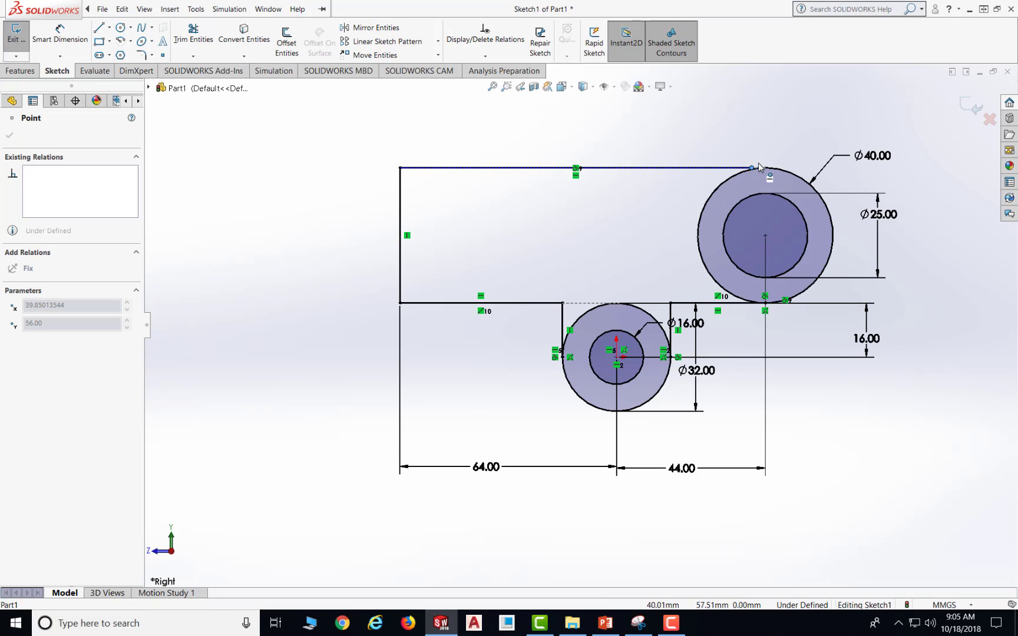
drag(767, 164, 765, 168)
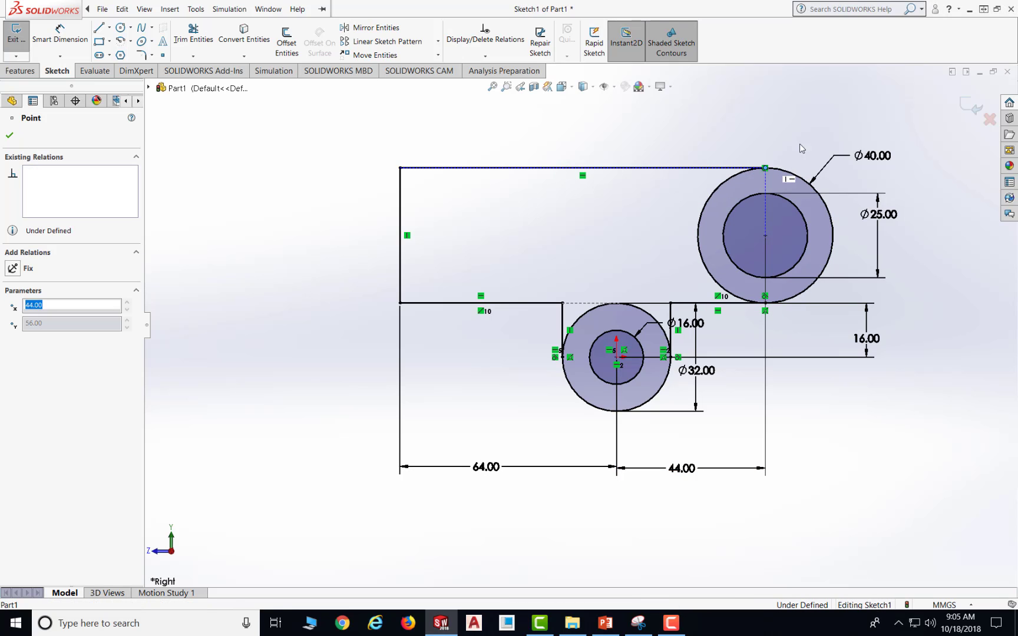
click(905, 207)
click(766, 169)
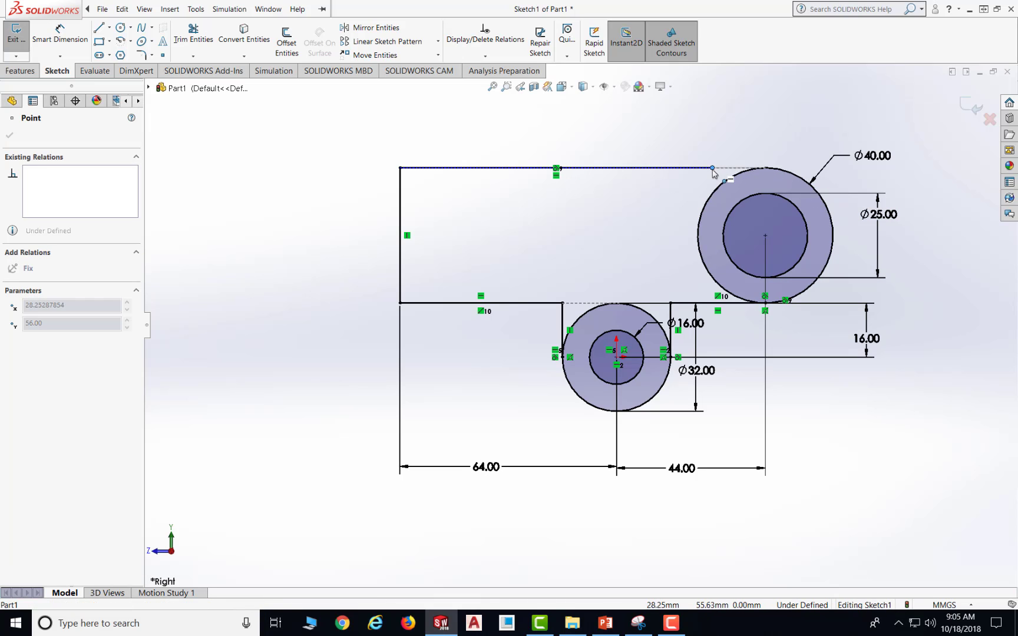
click(779, 171)
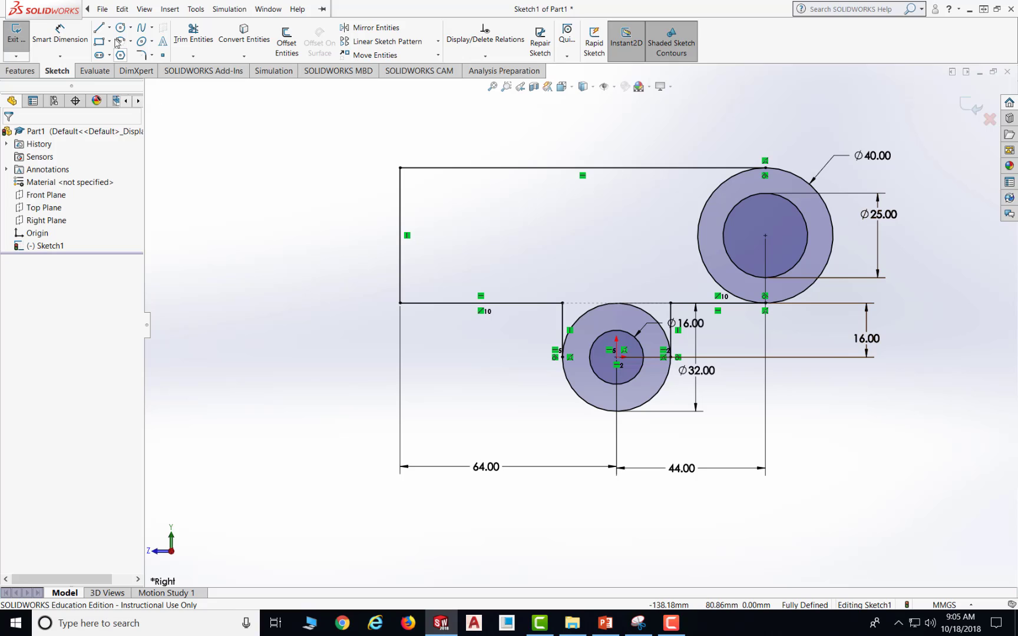
Save the part as C7E2 in the Temp folder.
click(107, 12)
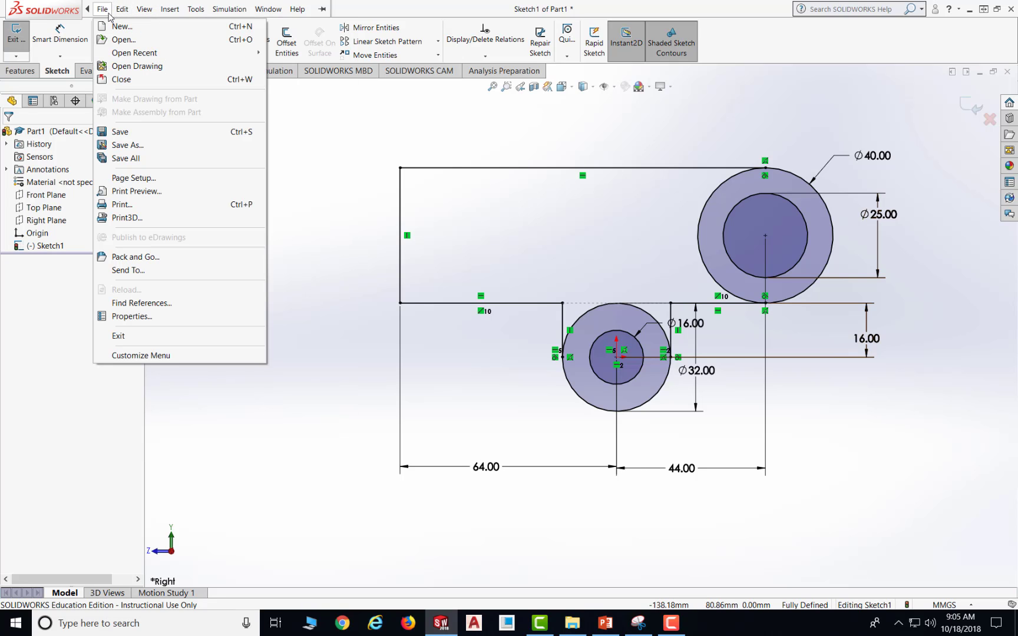
click(120, 132)
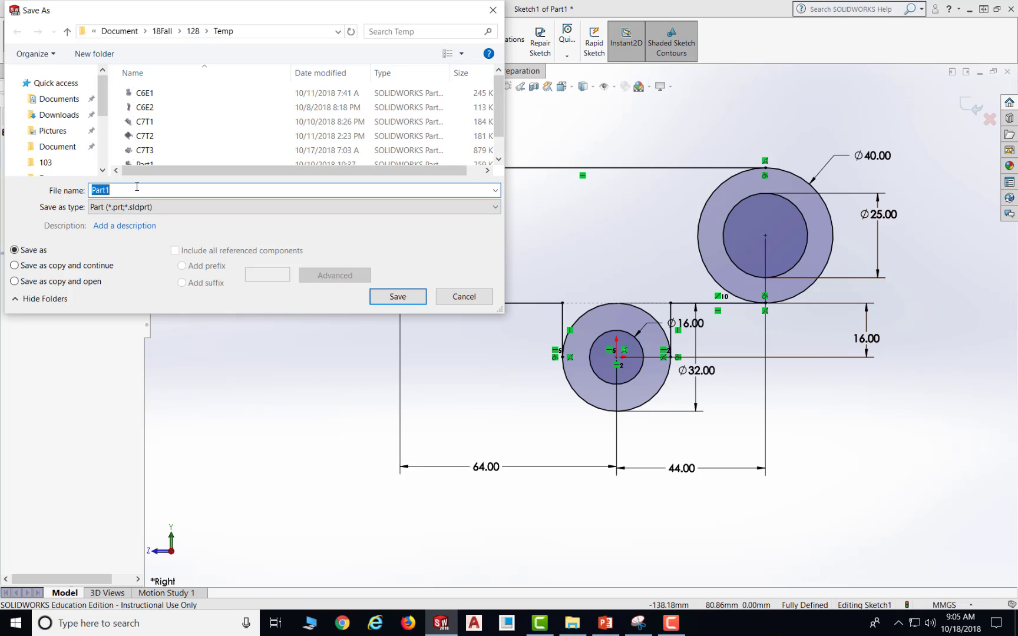
text(C7)
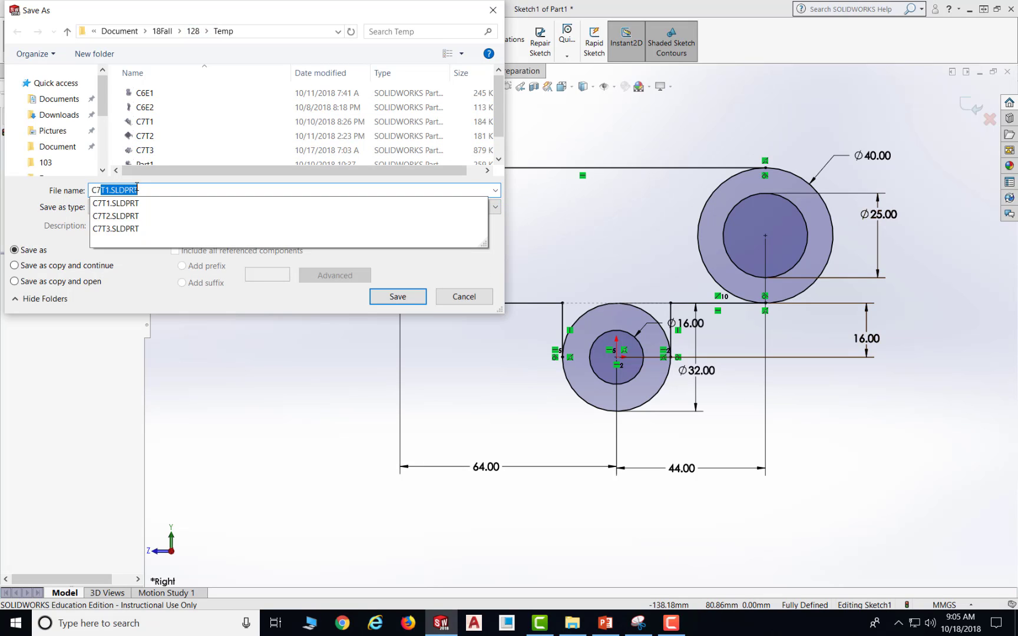
text(E2)
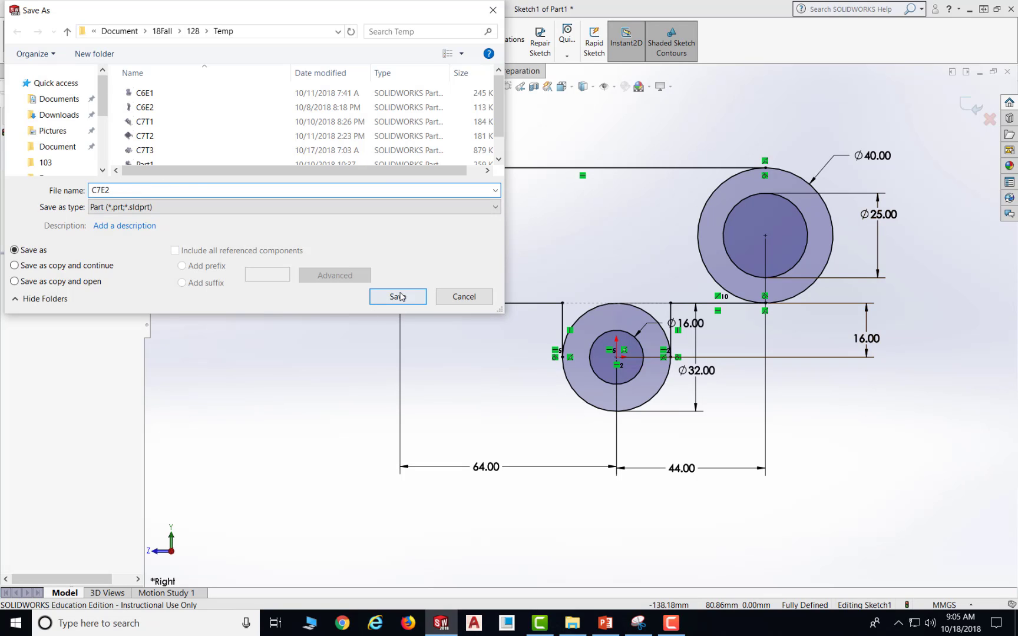
click(394, 296)
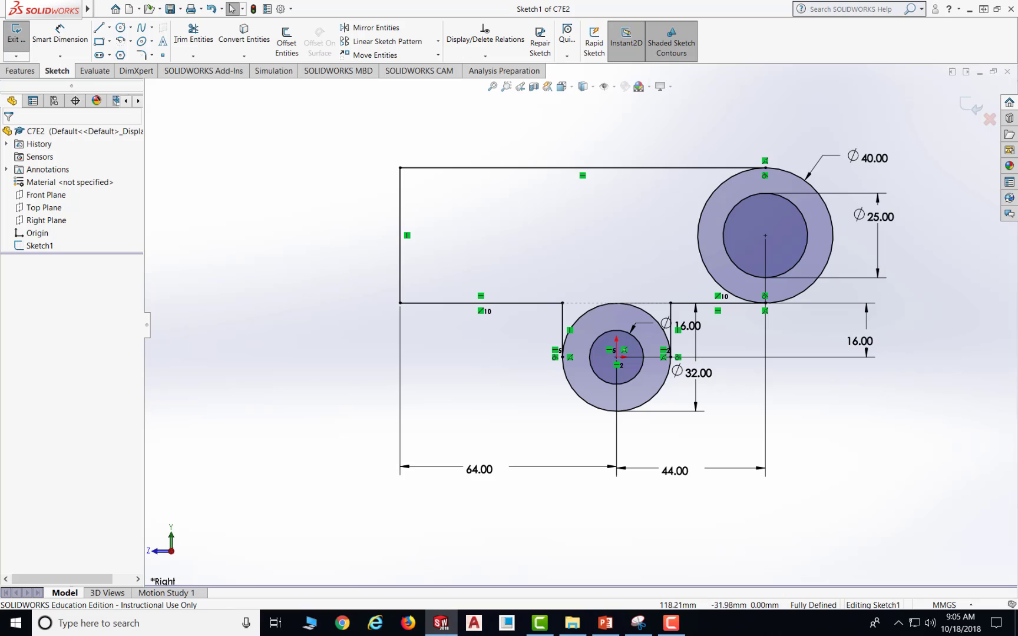
Check the fillet radius in the PowerPoint drawing, and in SOLIDWORKS add 8 mm sketch fillets to both corners above the 32 mm circle.
click(607, 623)
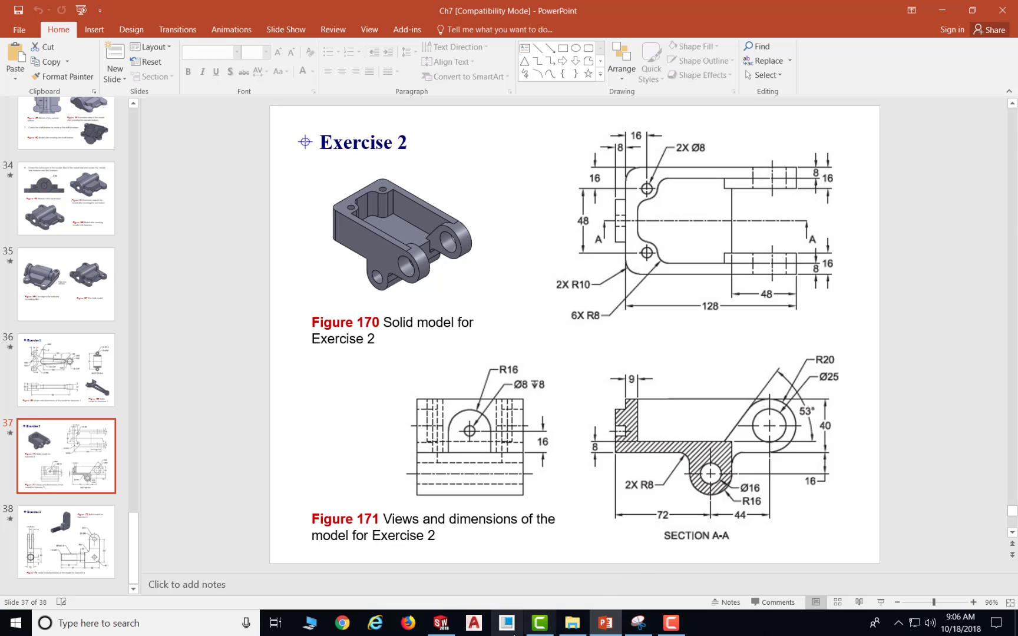
mouse_move(441, 626)
click(406, 566)
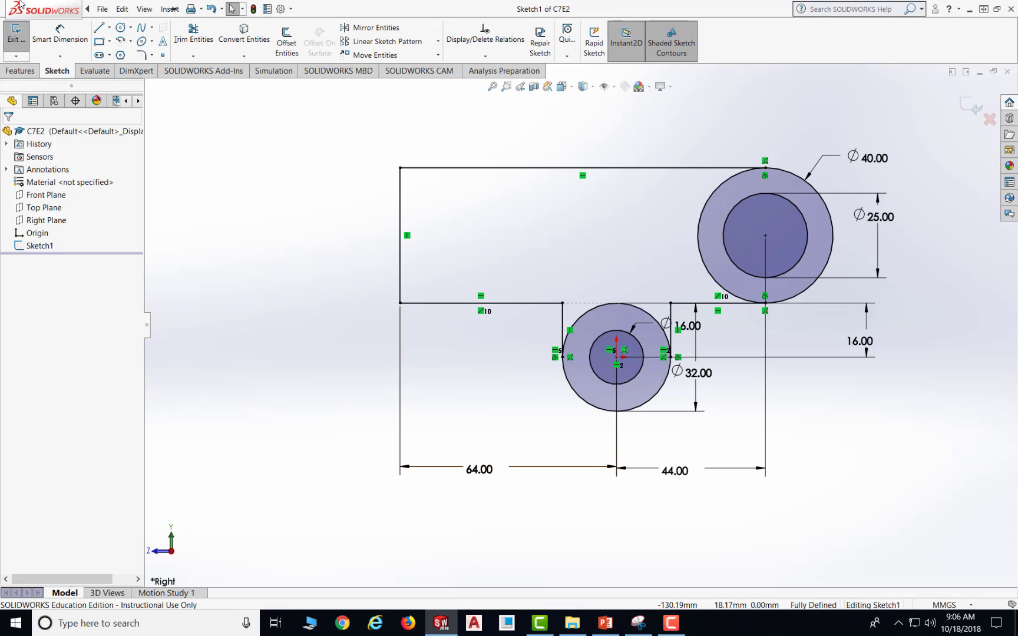
click(141, 54)
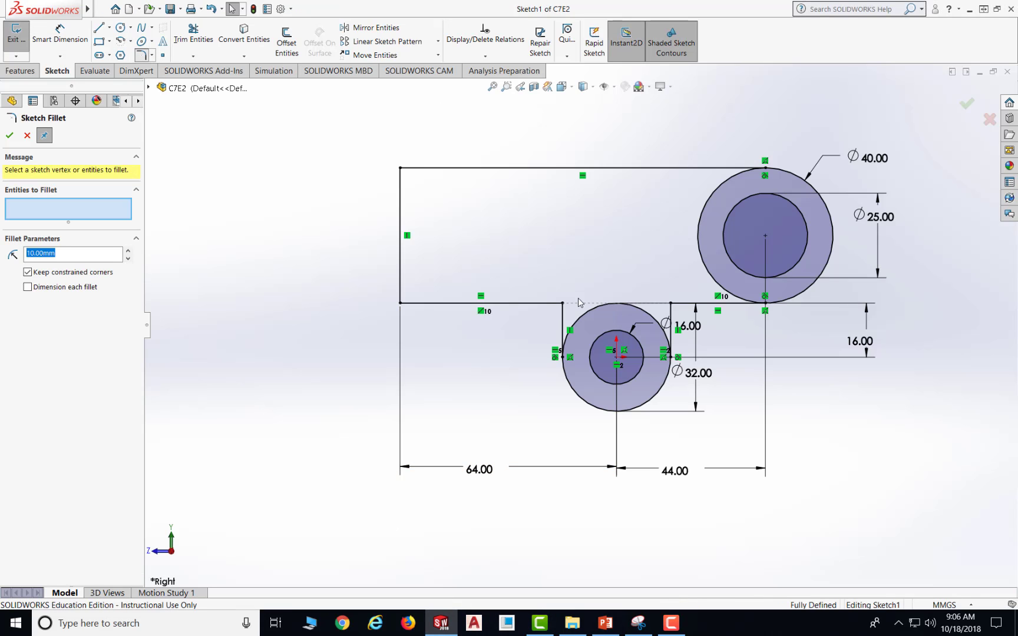
click(552, 304)
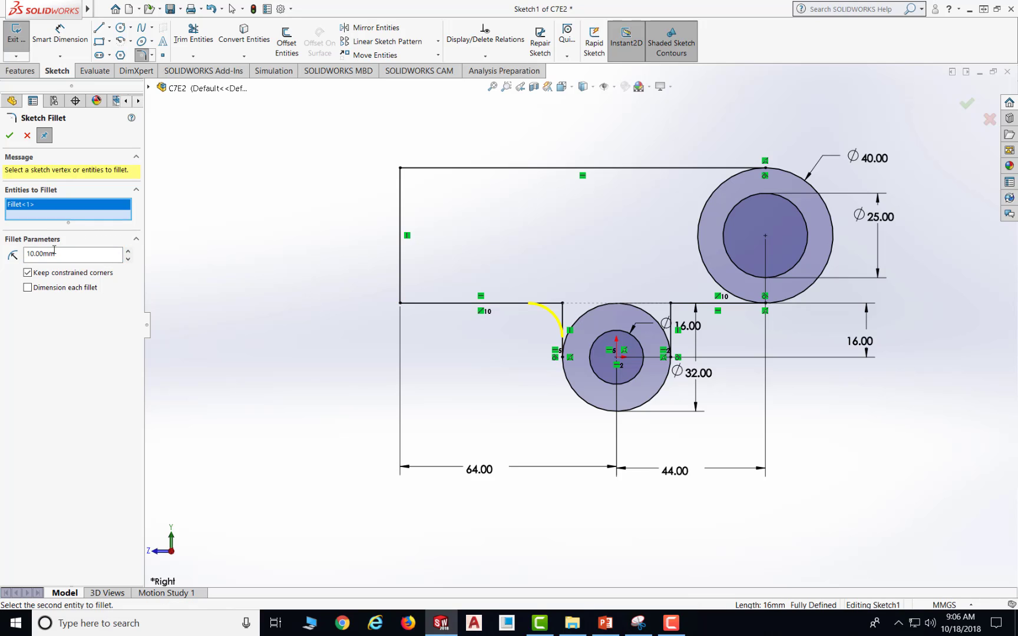
drag(60, 254, 2, 255)
text(8)
key(Return)
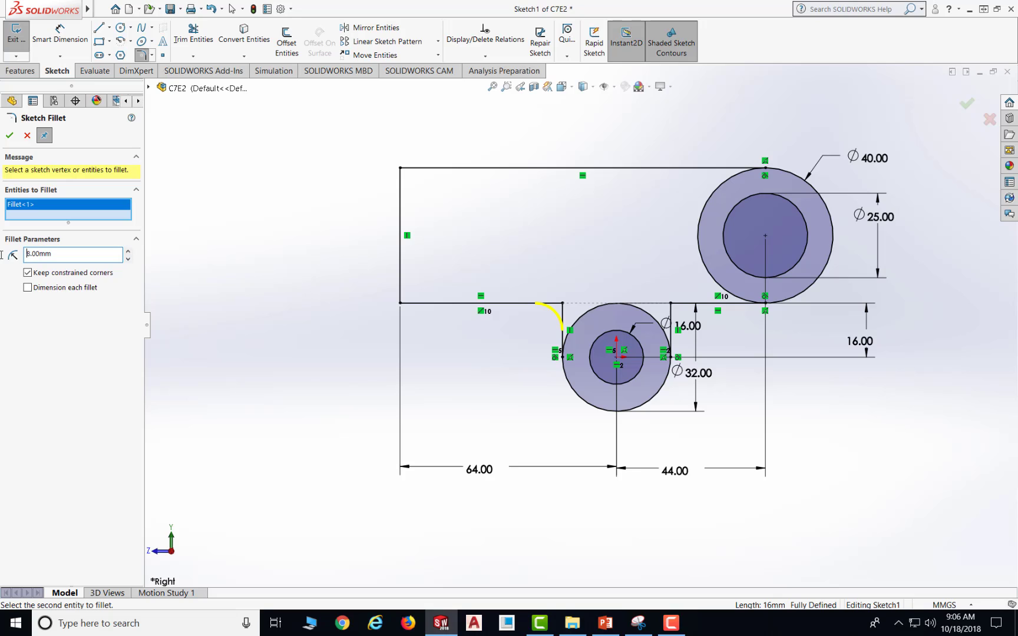
click(671, 313)
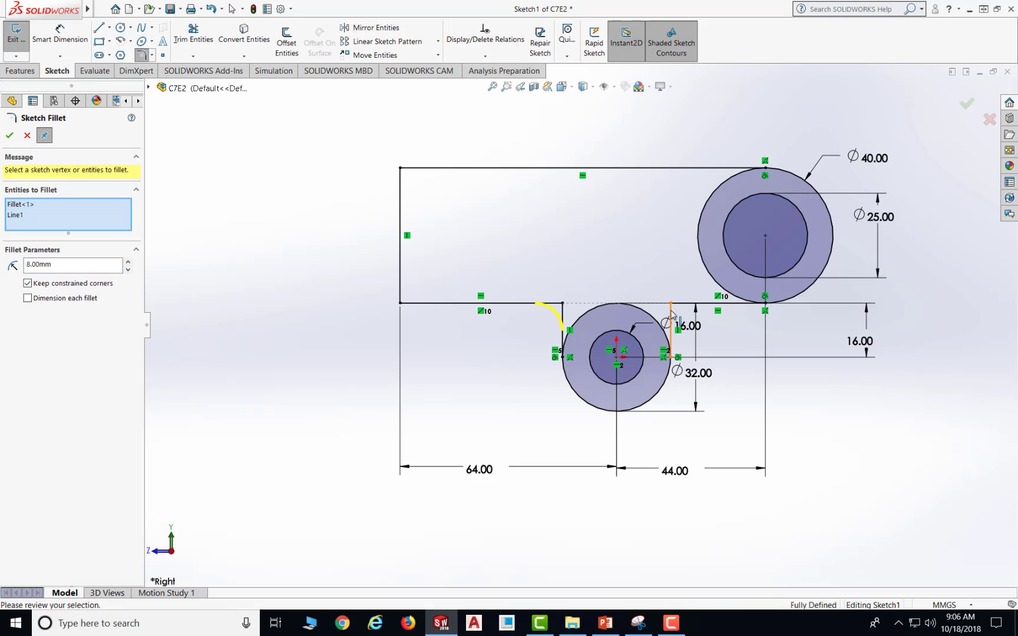
click(676, 304)
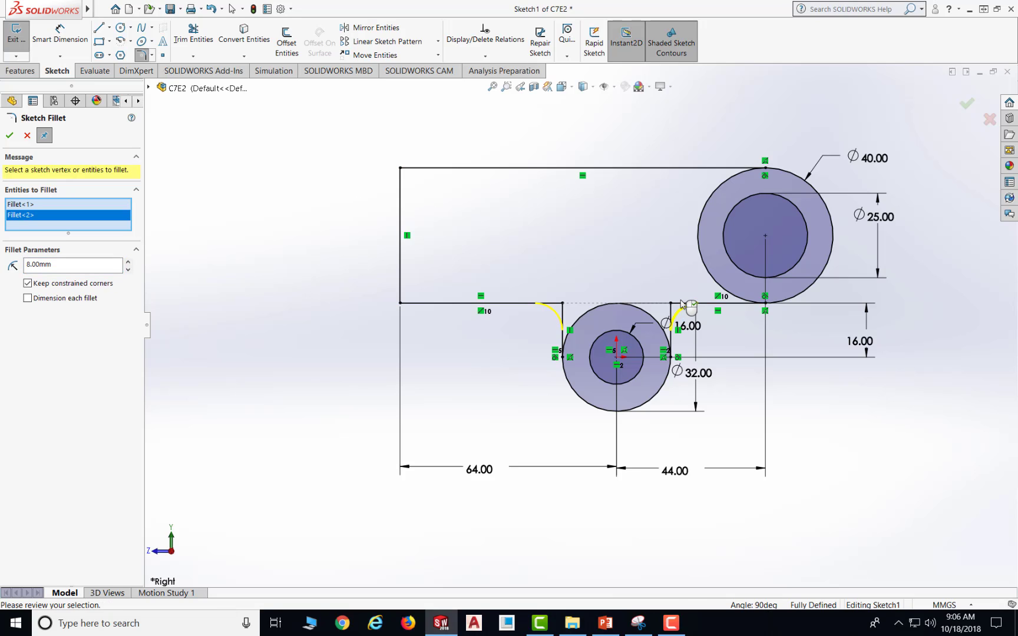
click(10, 135)
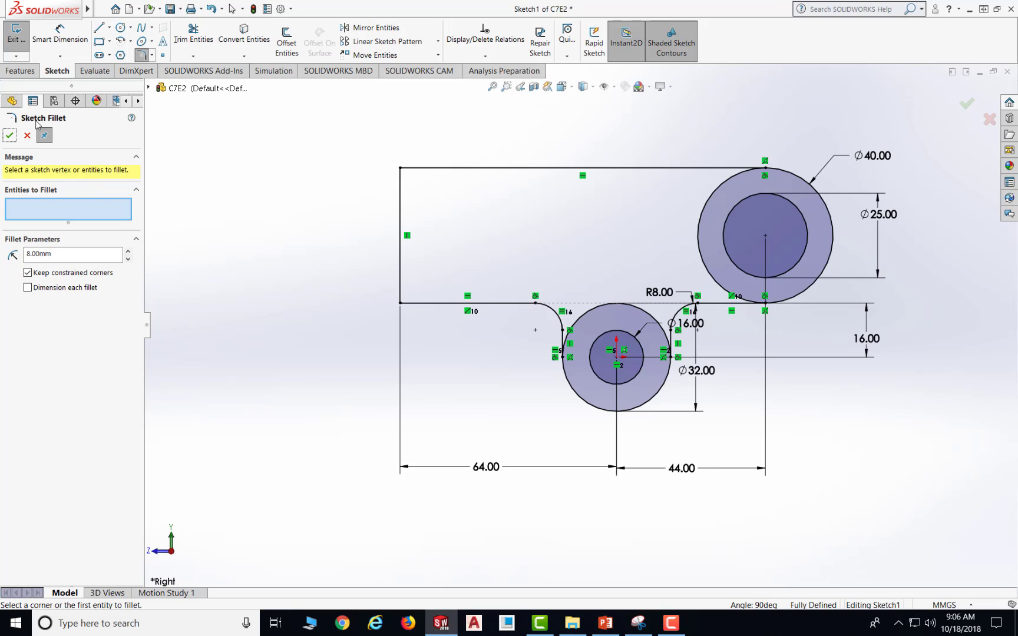
click(9, 136)
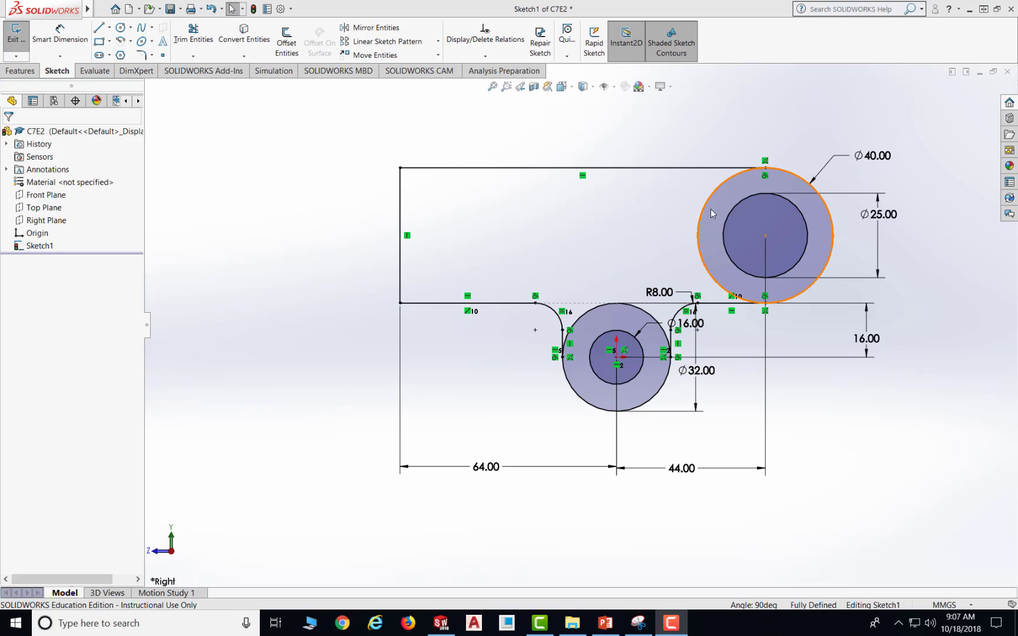
Trim away the inner arc of the 40 mm circle and the upper arc of the 32 mm circle, leaving one closed outline.
click(202, 45)
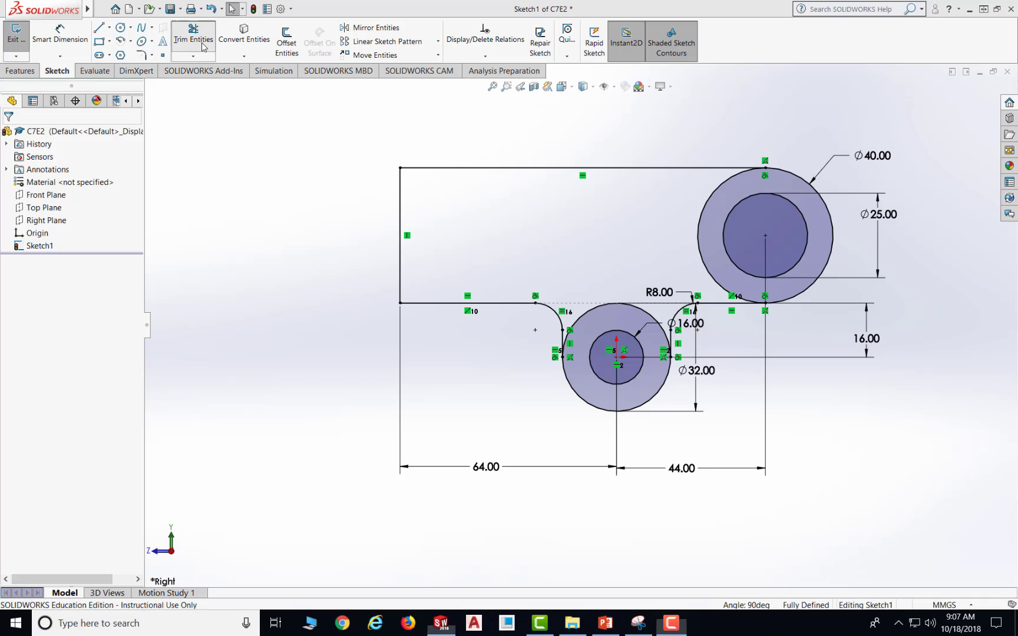
click(708, 206)
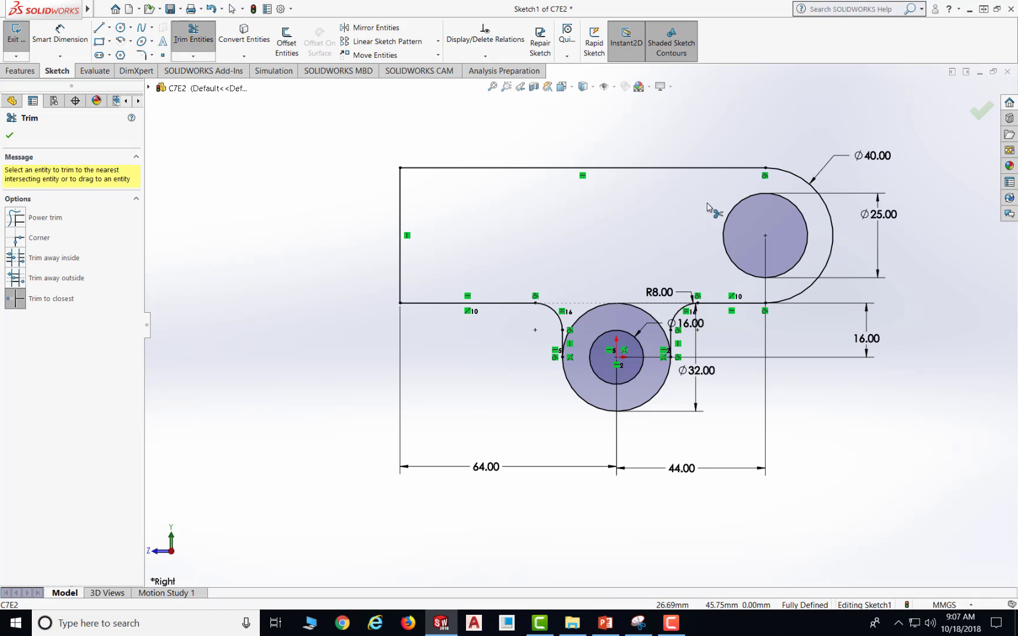
click(587, 317)
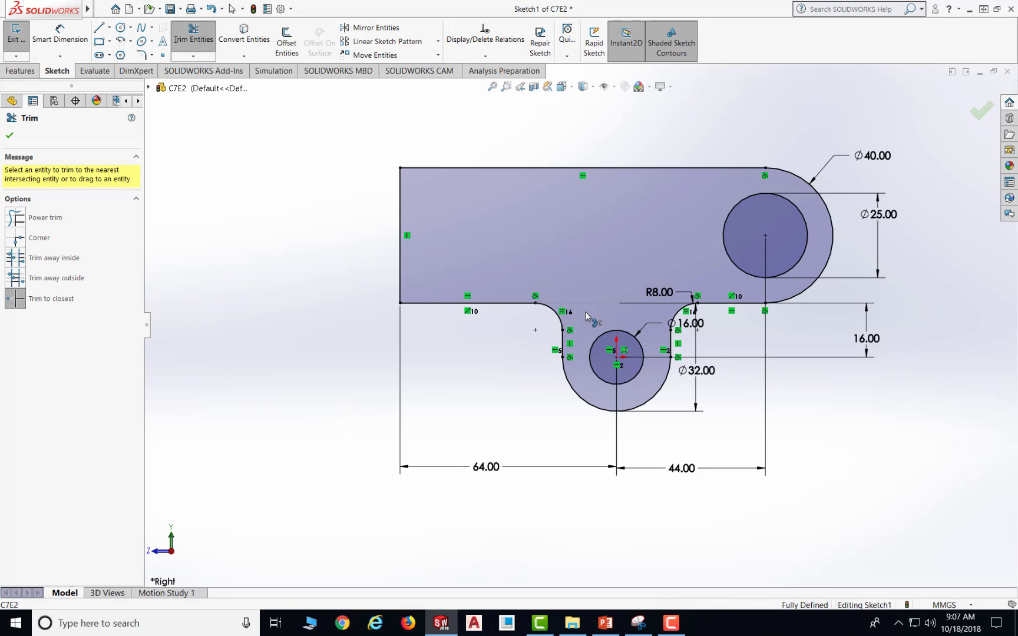
click(9, 134)
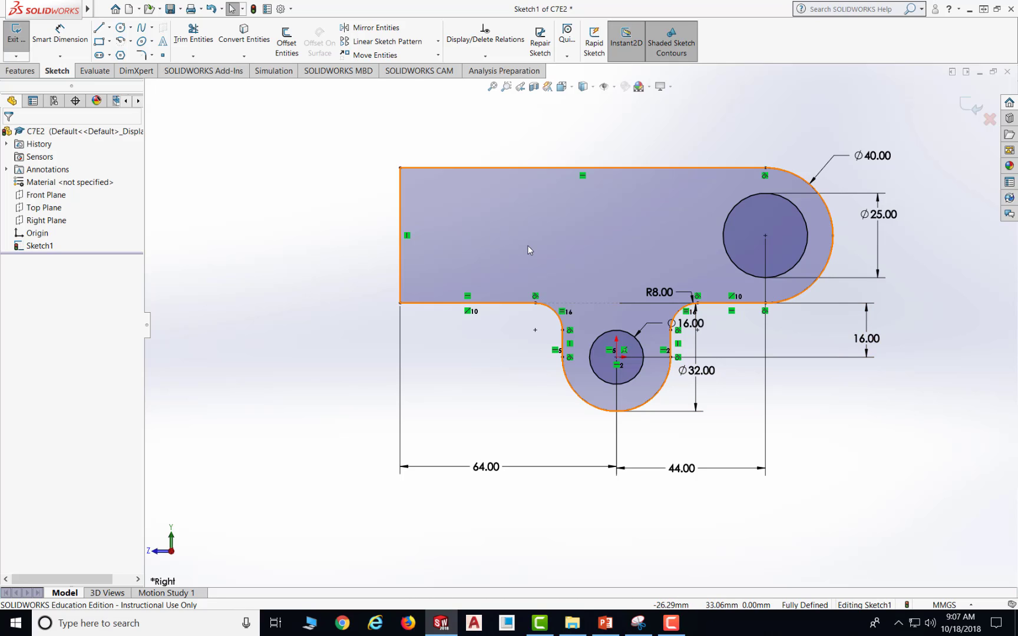
Check the overall width in the PowerPoint drawing, and in SOLIDWORKS extrude the profile Mid Plane with a depth of 48+16+16 mm.
click(605, 624)
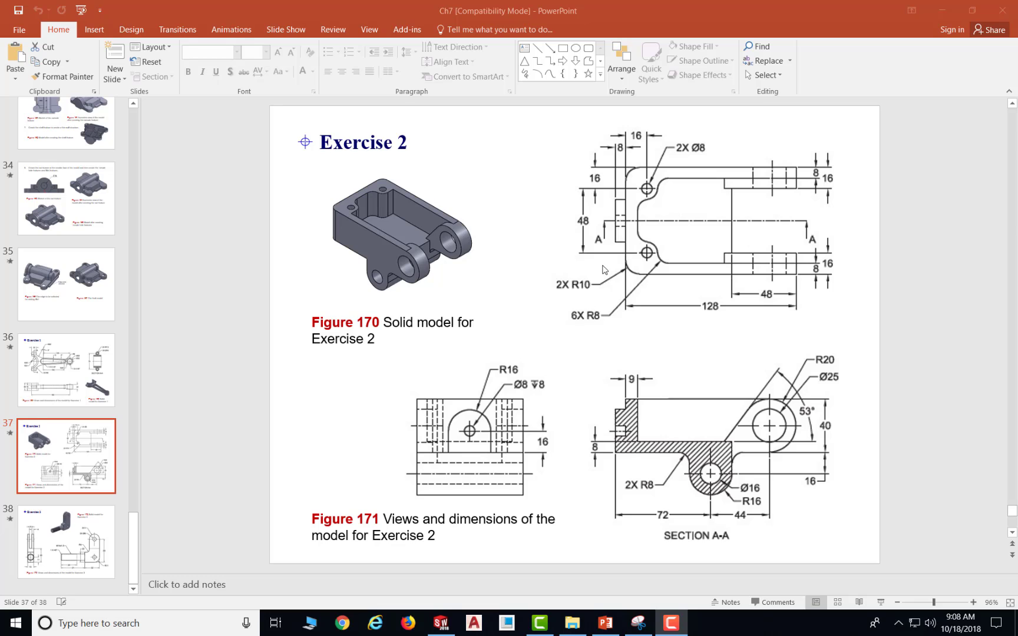
click(439, 629)
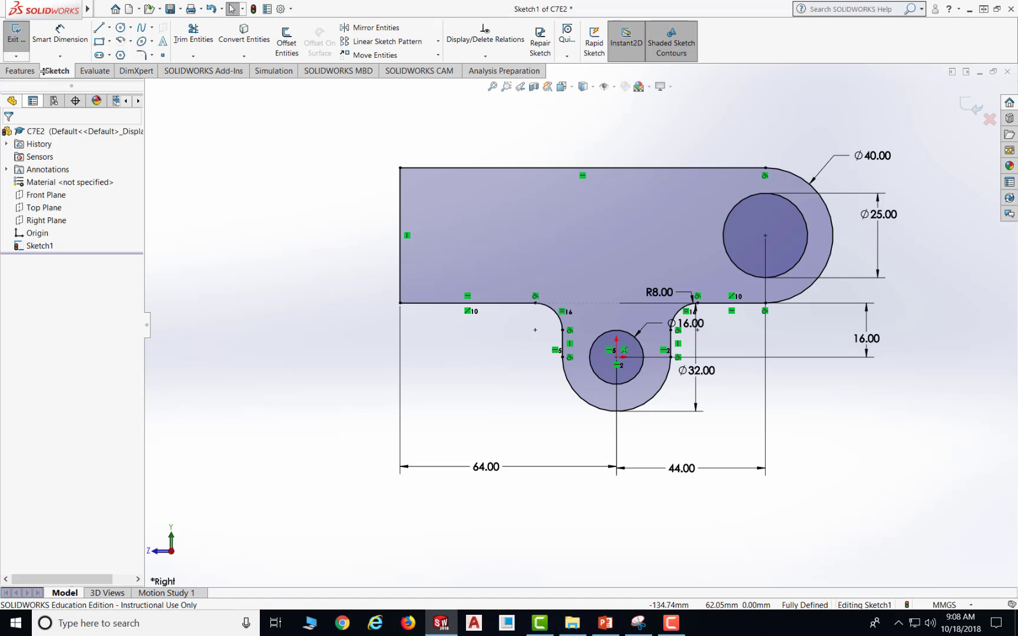
click(20, 70)
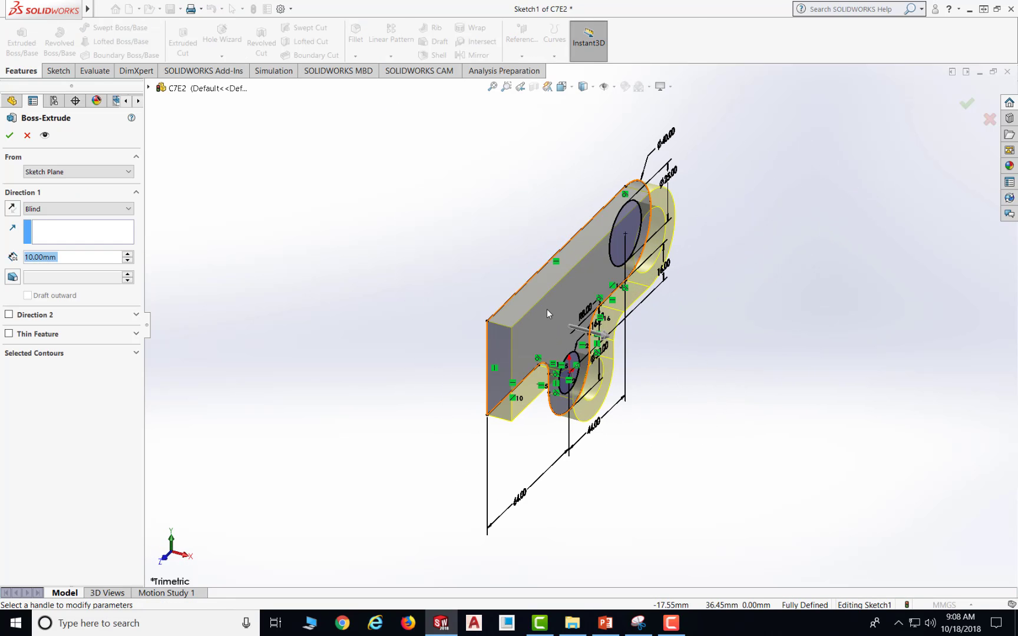
click(104, 209)
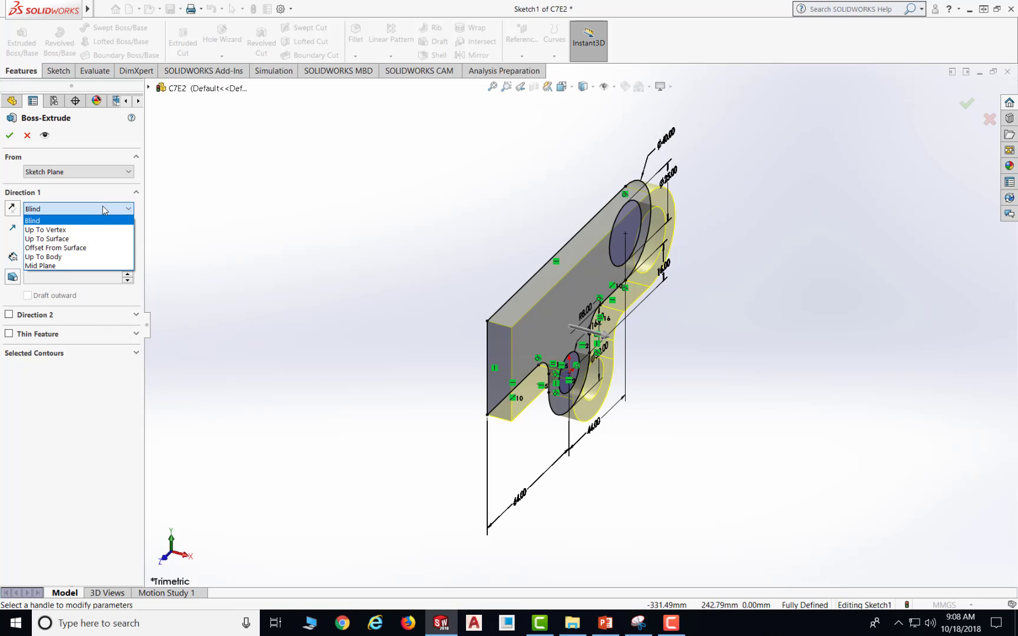
click(43, 266)
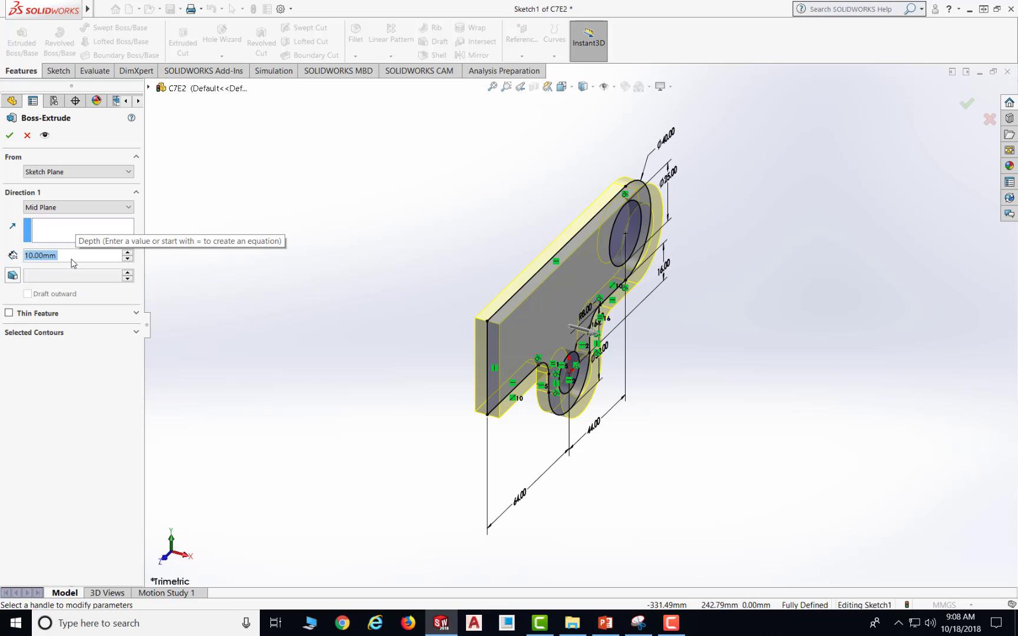
text(48+1)
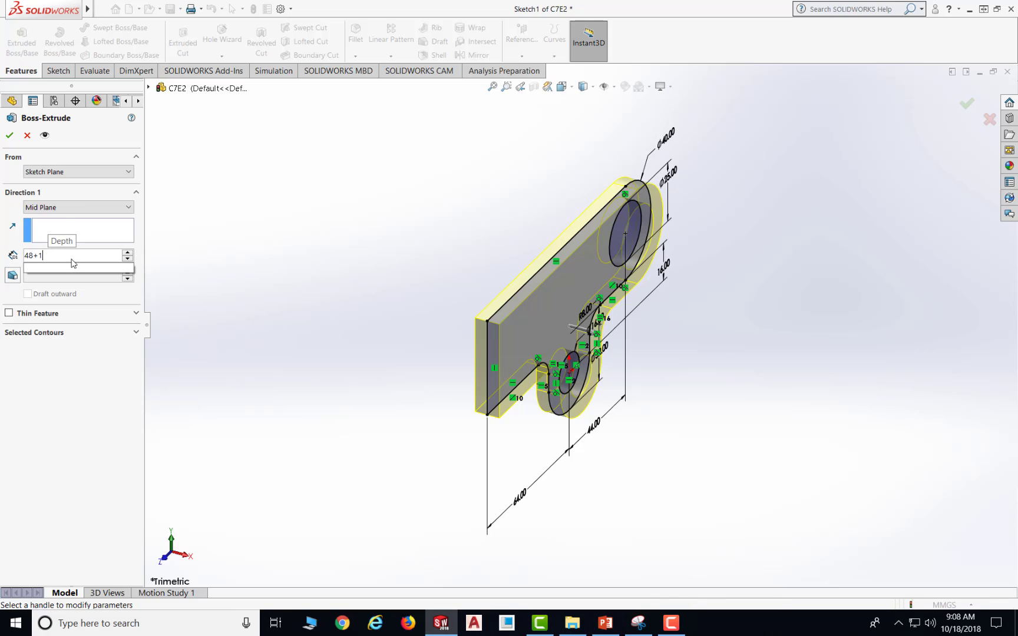
text(6+16)
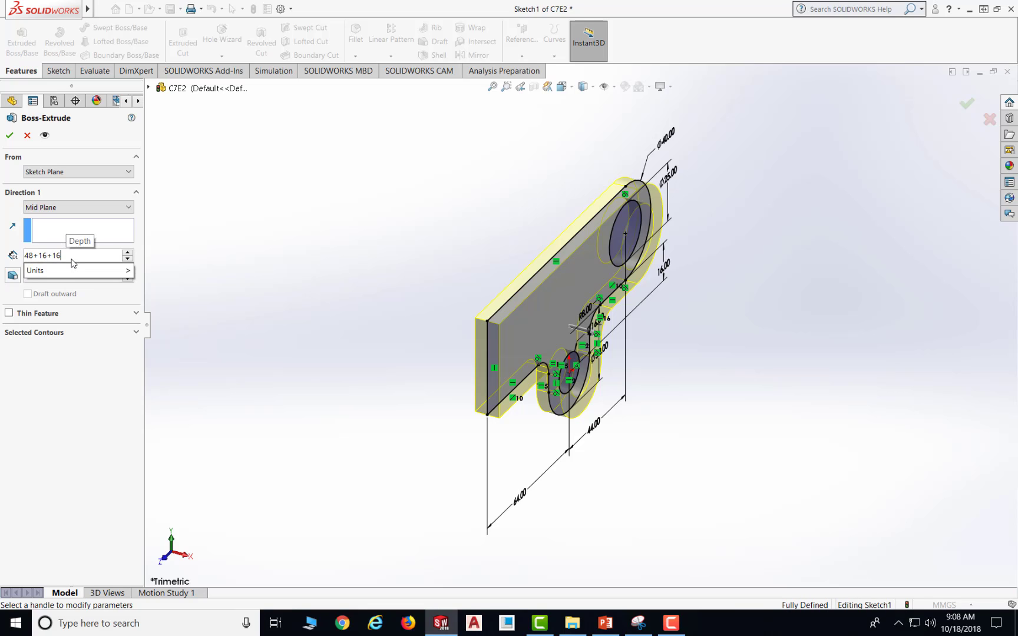
key(Return)
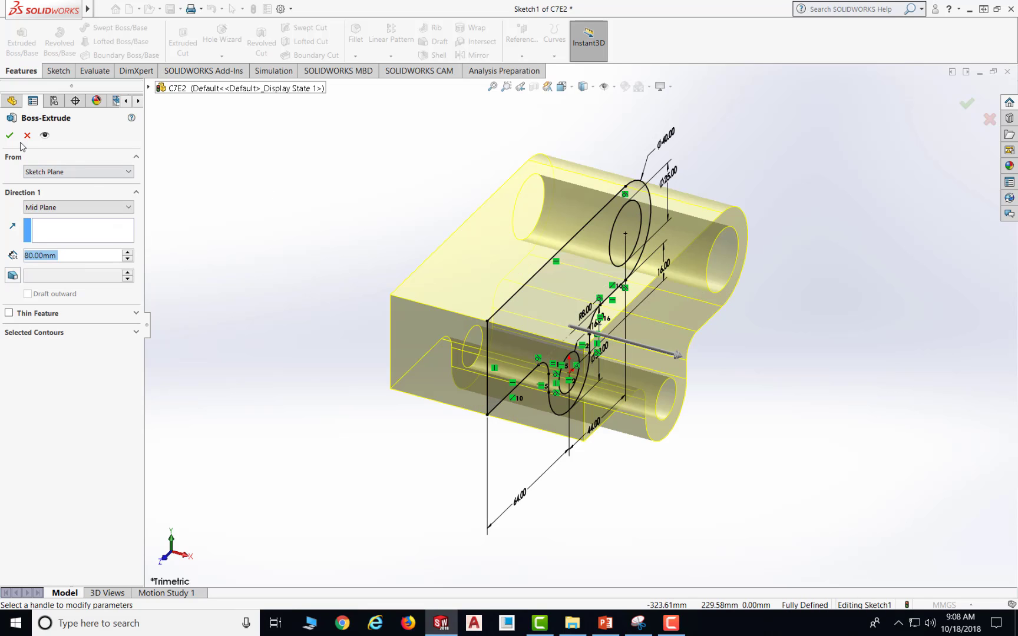
click(9, 135)
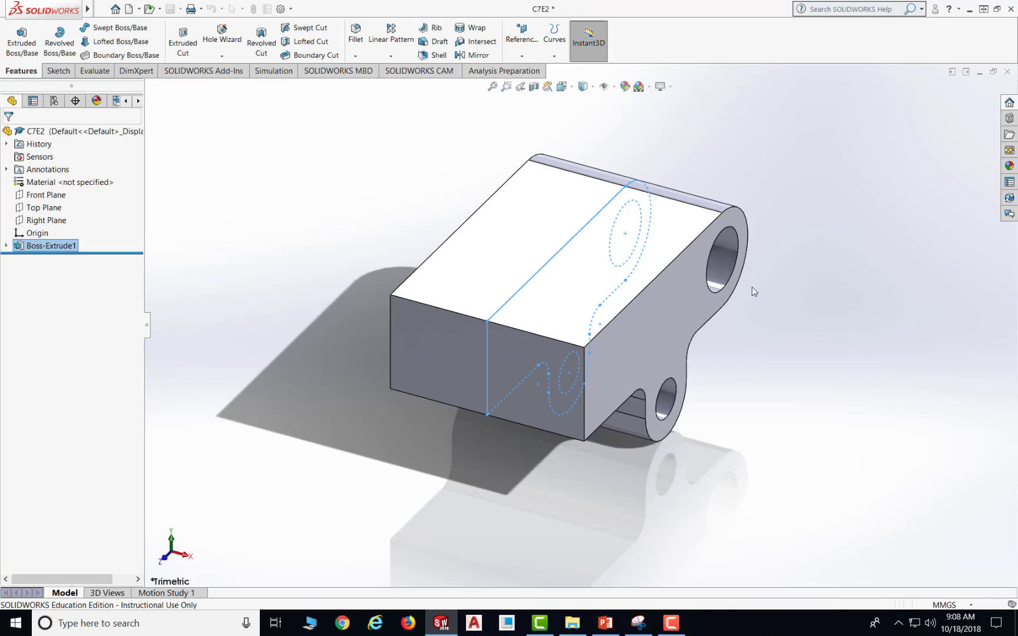
Save the part and consult the Exercise 2 drawing in PowerPoint before returning to the model in SOLIDWORKS.
click(279, 205)
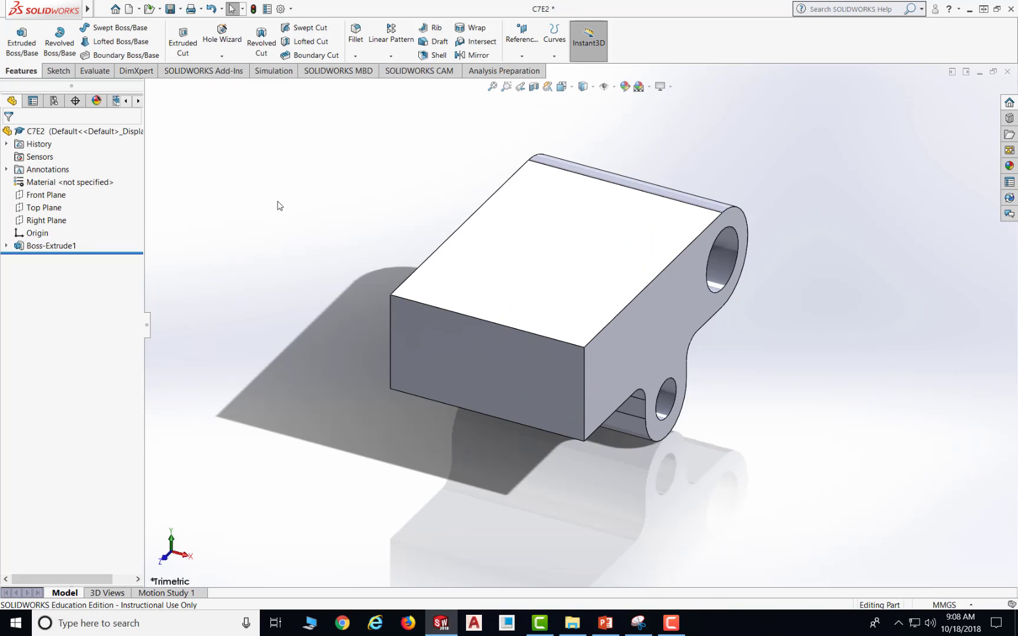
key(ctrl+s)
middle_drag(718, 416, 636, 412)
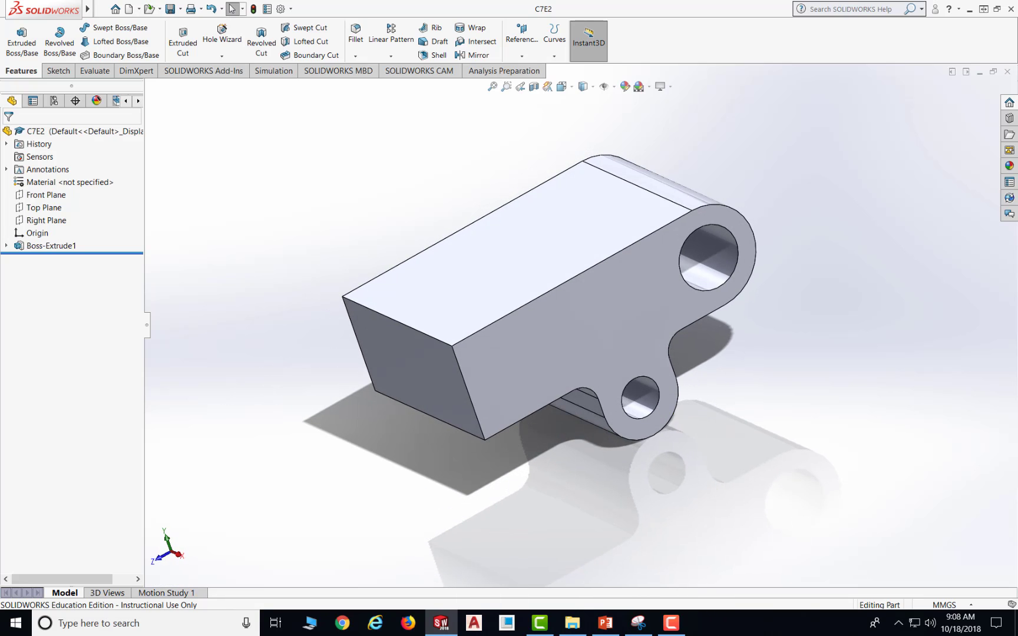
click(605, 622)
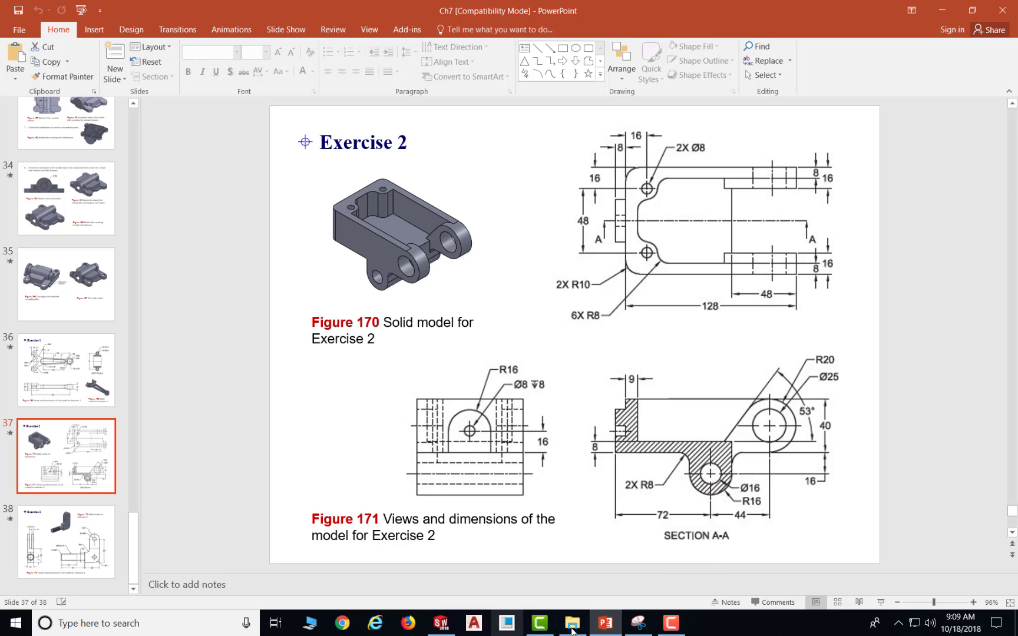
key(alt+Tab)
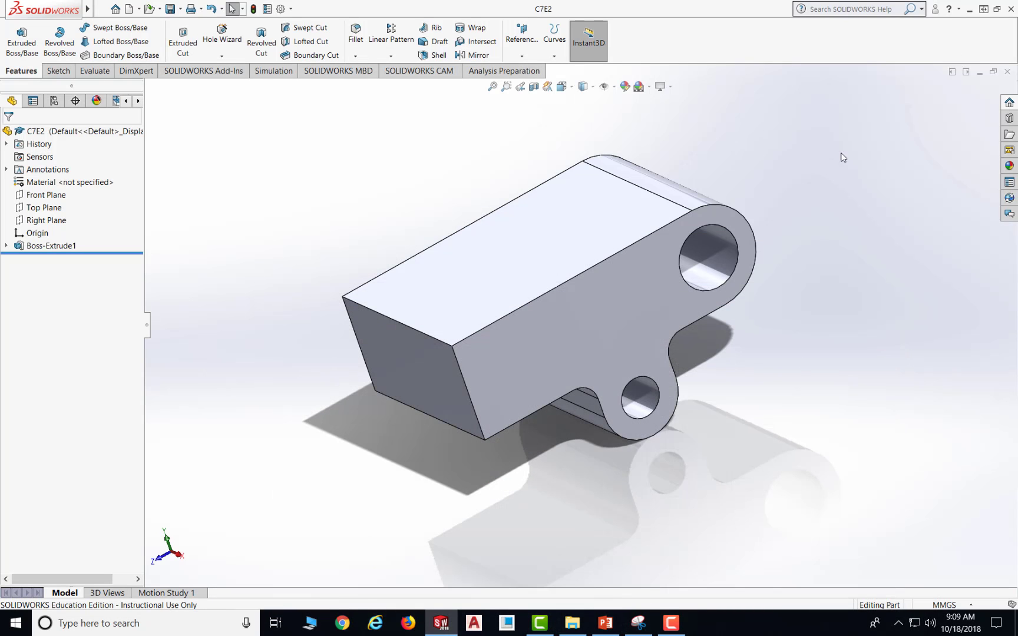
Orient the view straight down onto the block's top face with its length horizontal, and compare it with the drawing in PowerPoint.
click(571, 87)
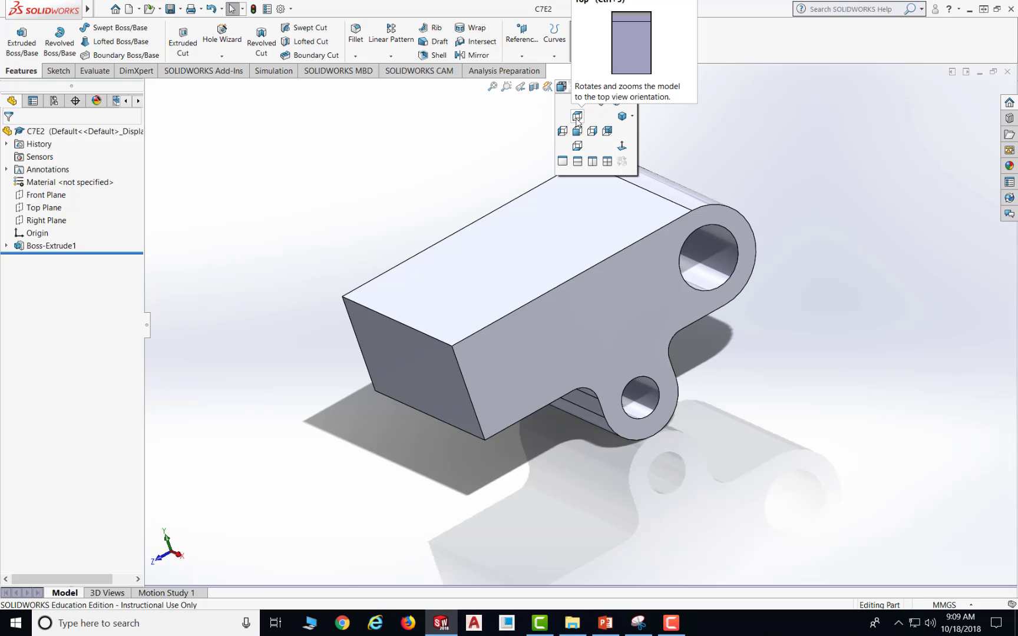
click(577, 117)
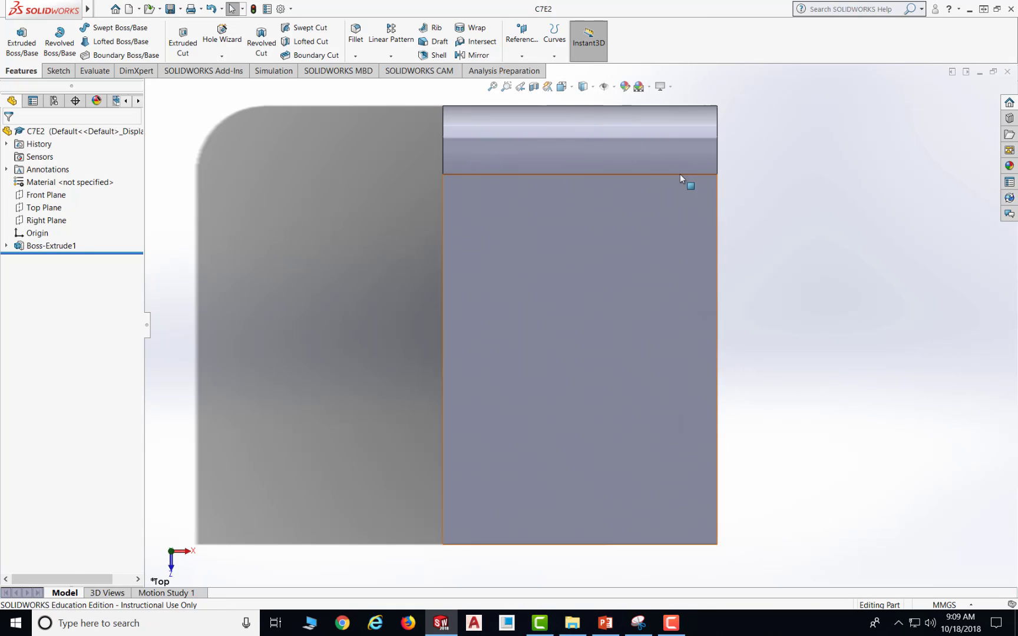
middle_drag(684, 100, 607, 88)
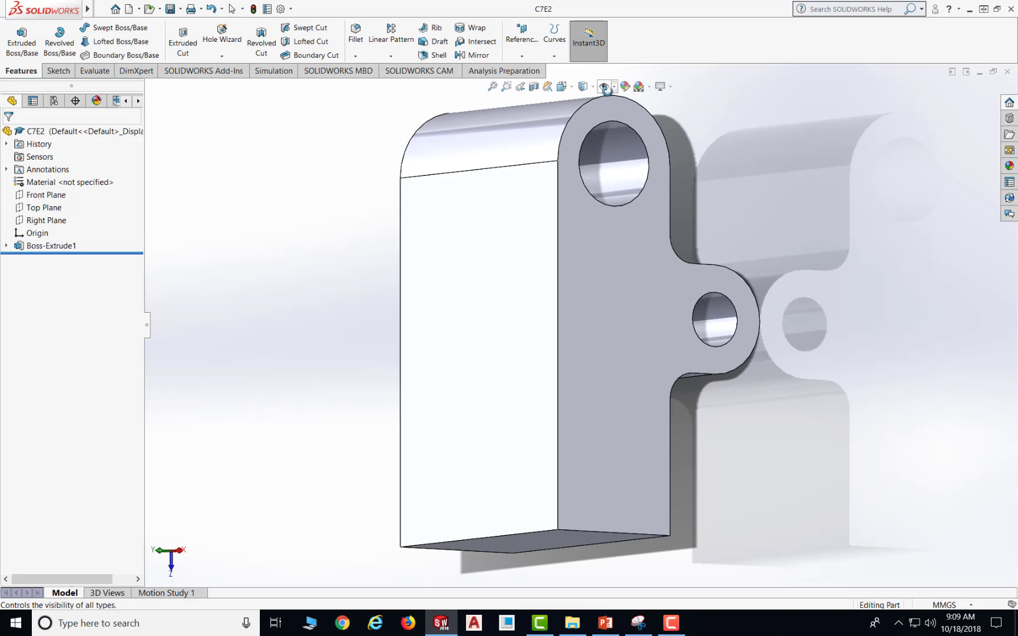
click(554, 426)
middle_drag(849, 312, 642, 360)
middle_drag(825, 248, 695, 177)
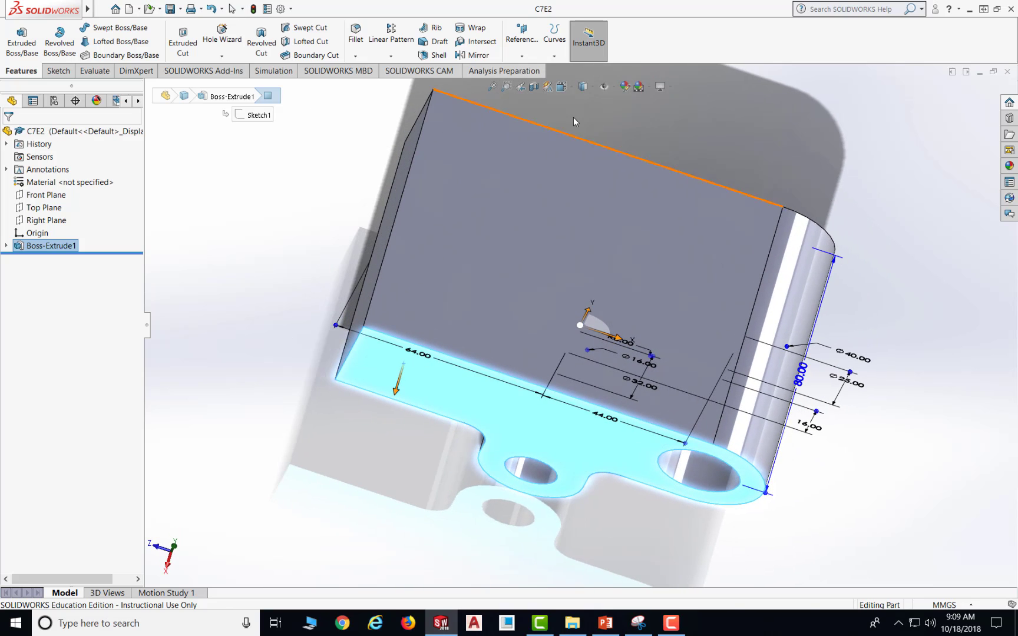
click(563, 89)
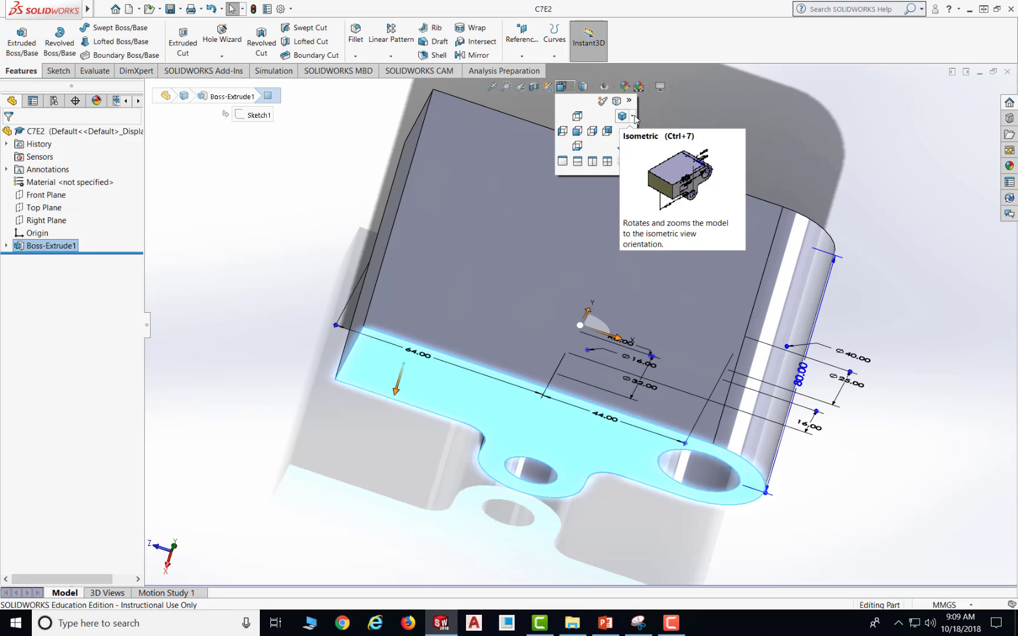
click(620, 102)
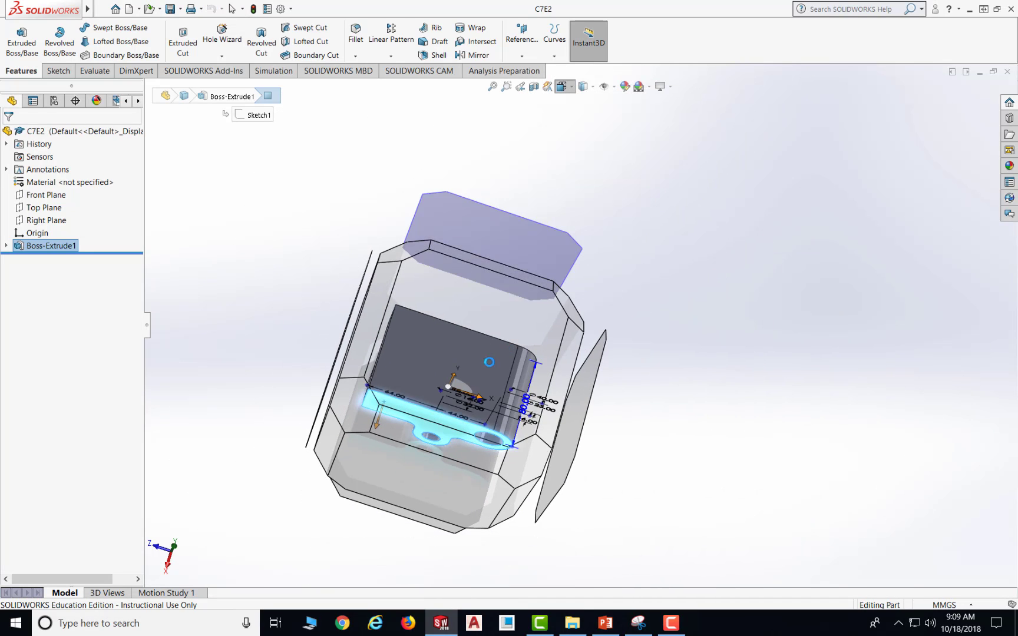
click(481, 319)
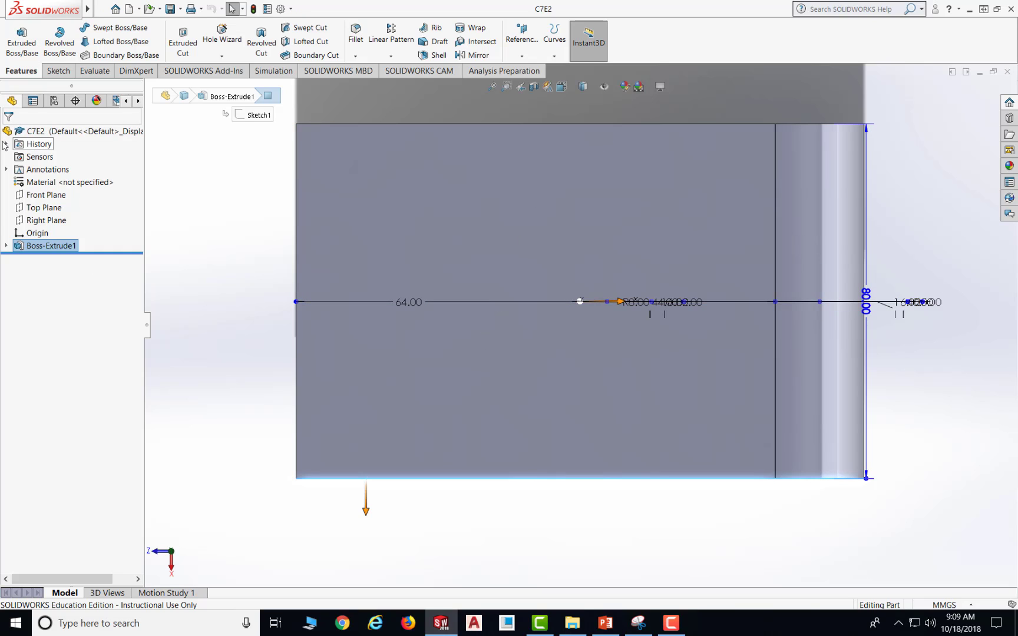
click(605, 624)
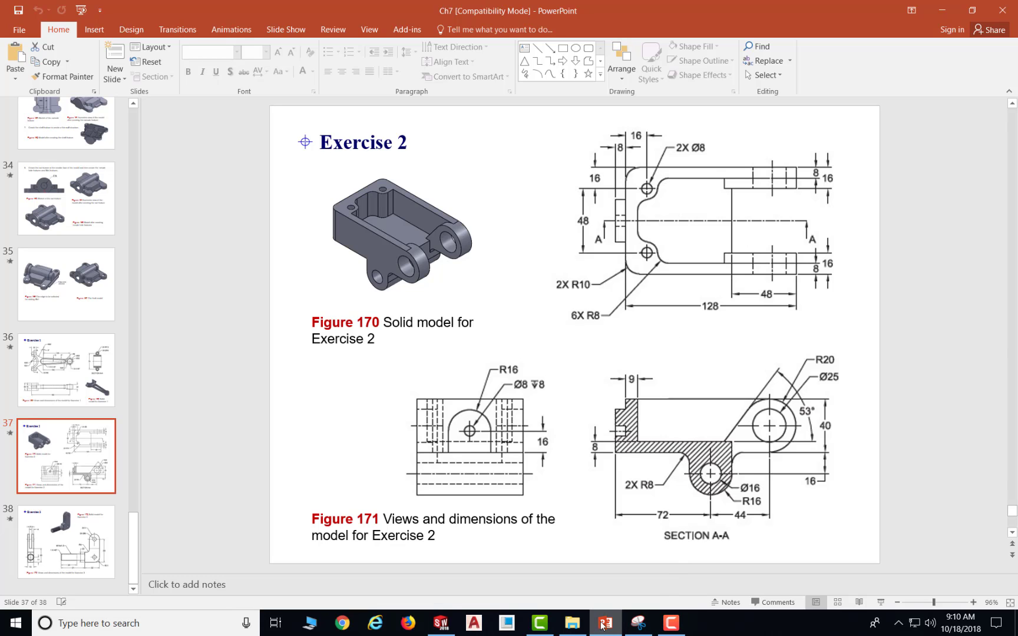
click(440, 622)
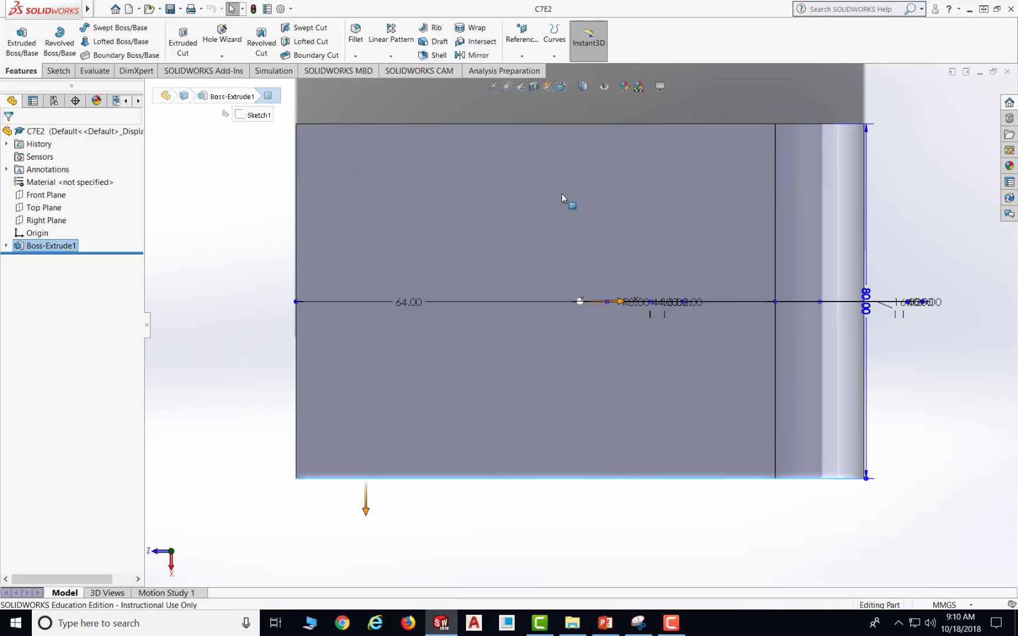
click(57, 71)
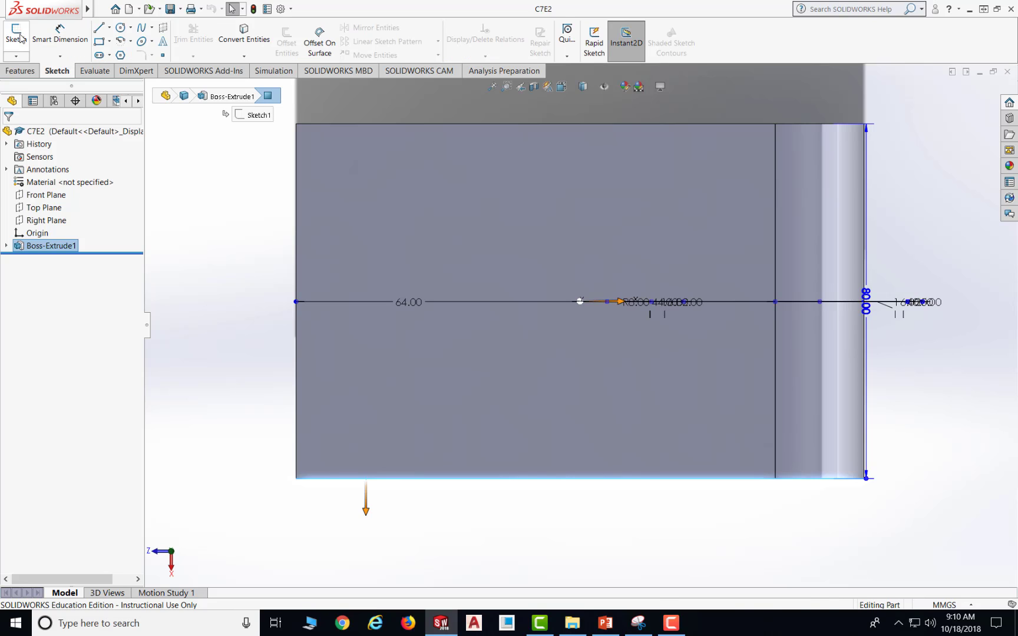
click(15, 36)
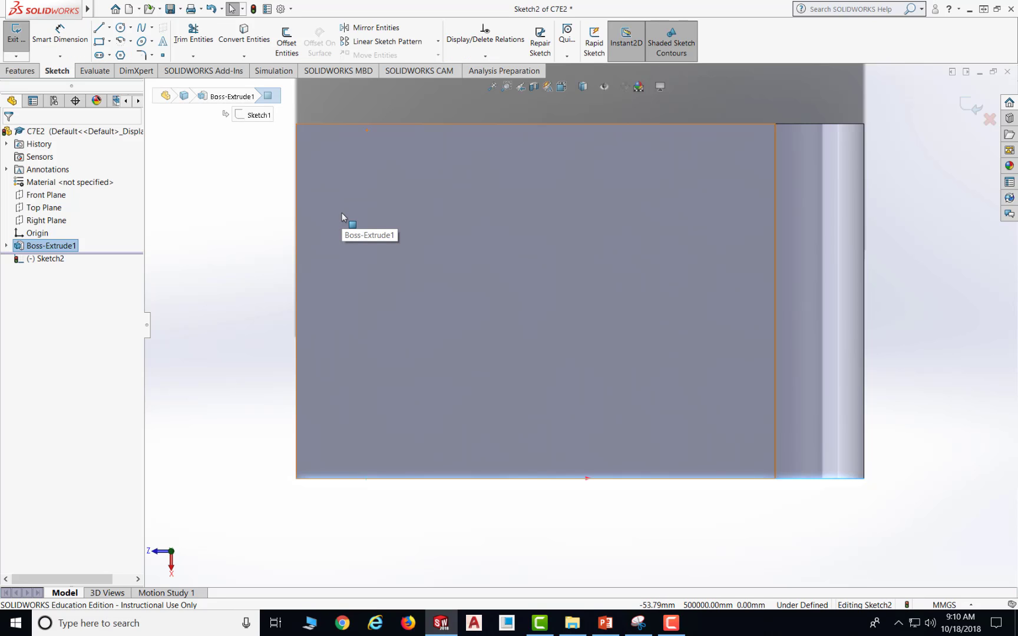
click(348, 202)
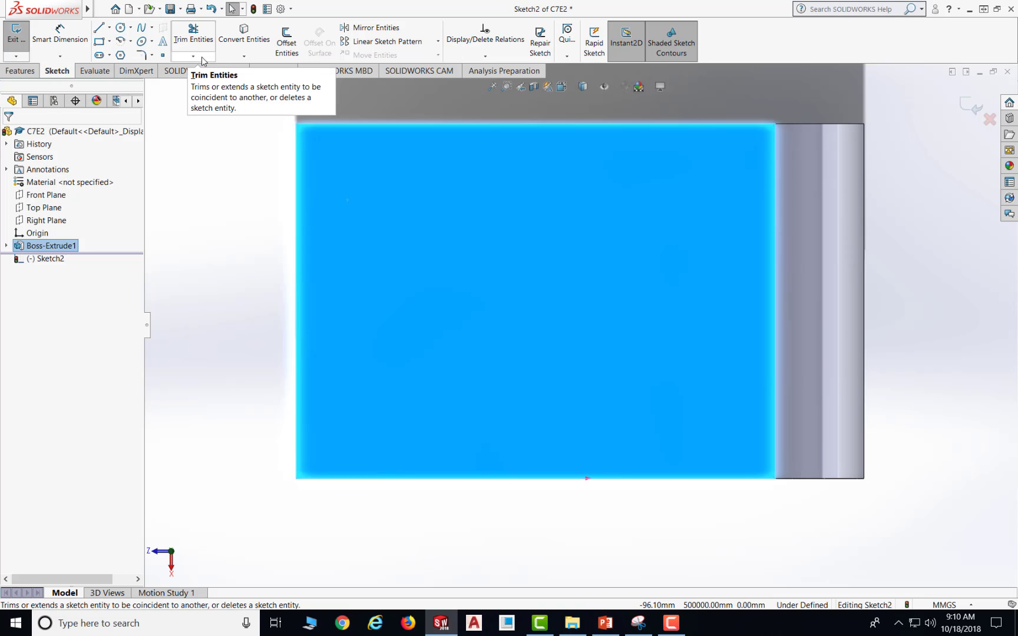
click(110, 28)
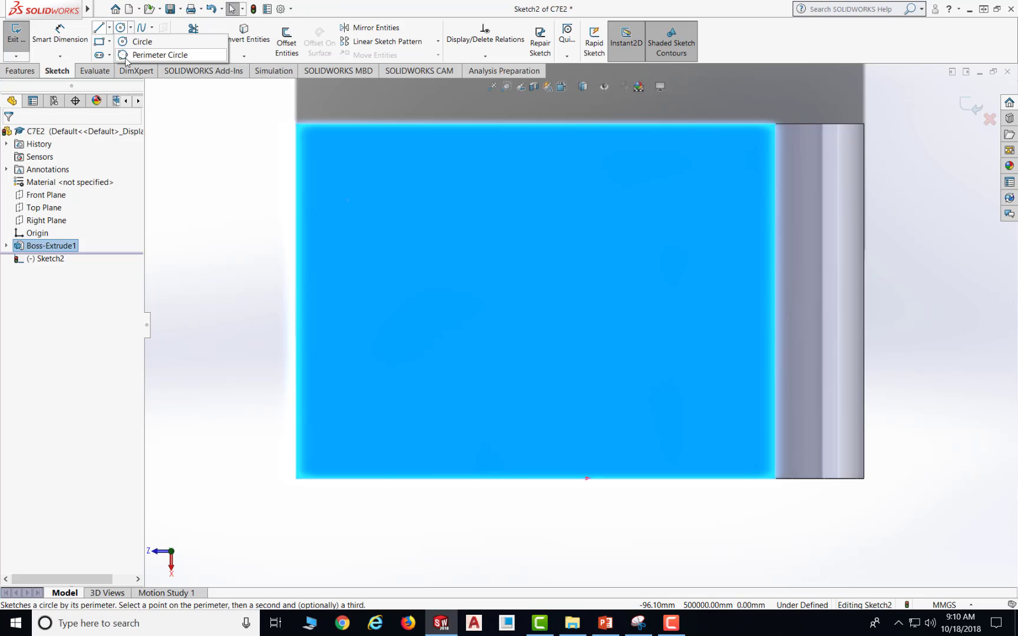
click(112, 54)
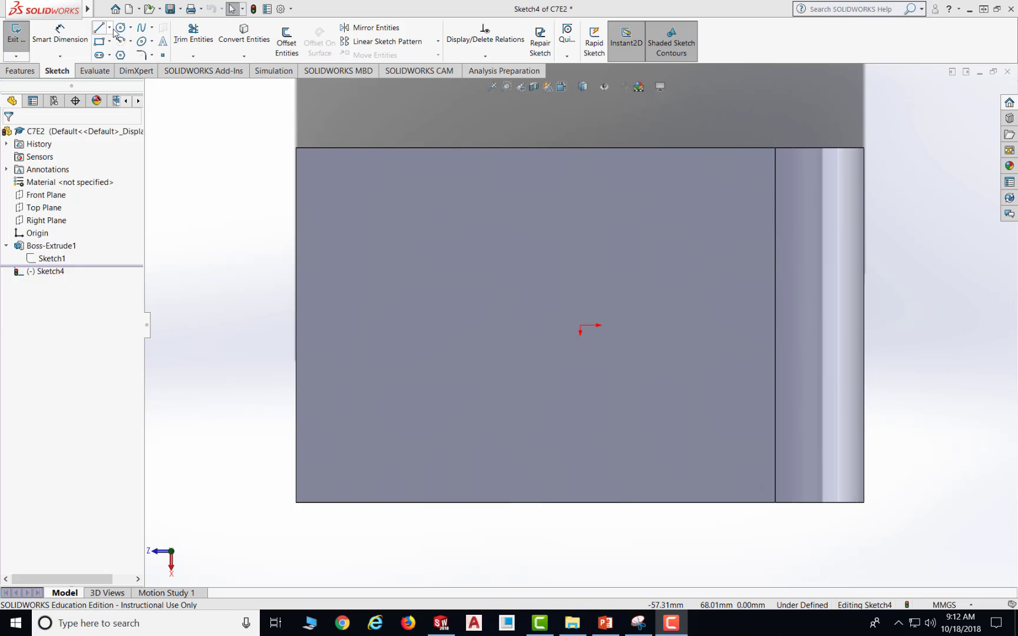
Draw a construction centerline about 143 mm long through the origin along the block's length, extending past both ends.
click(110, 28)
click(125, 54)
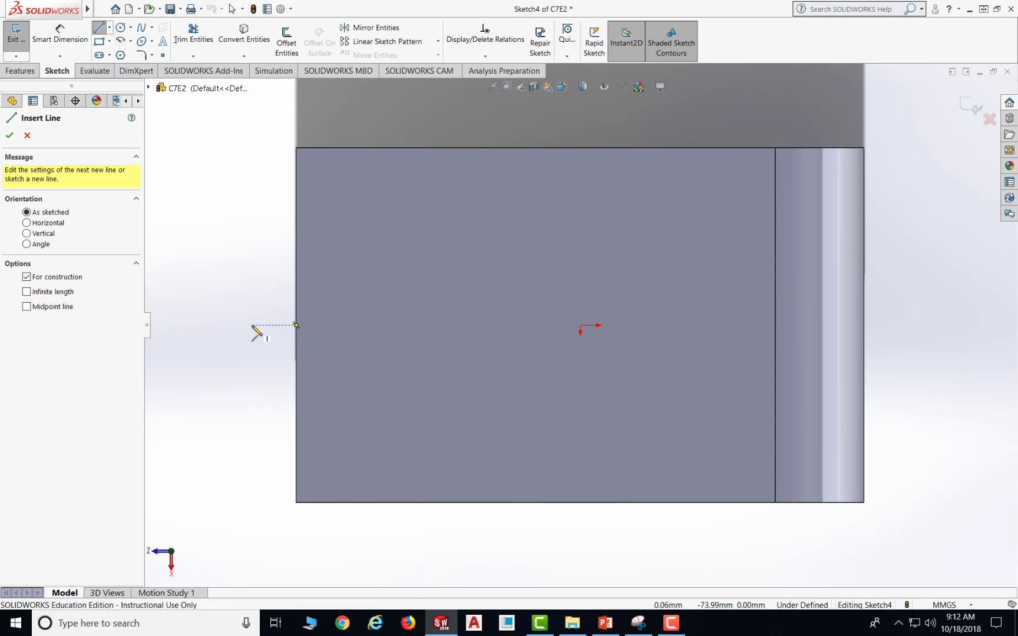
click(296, 326)
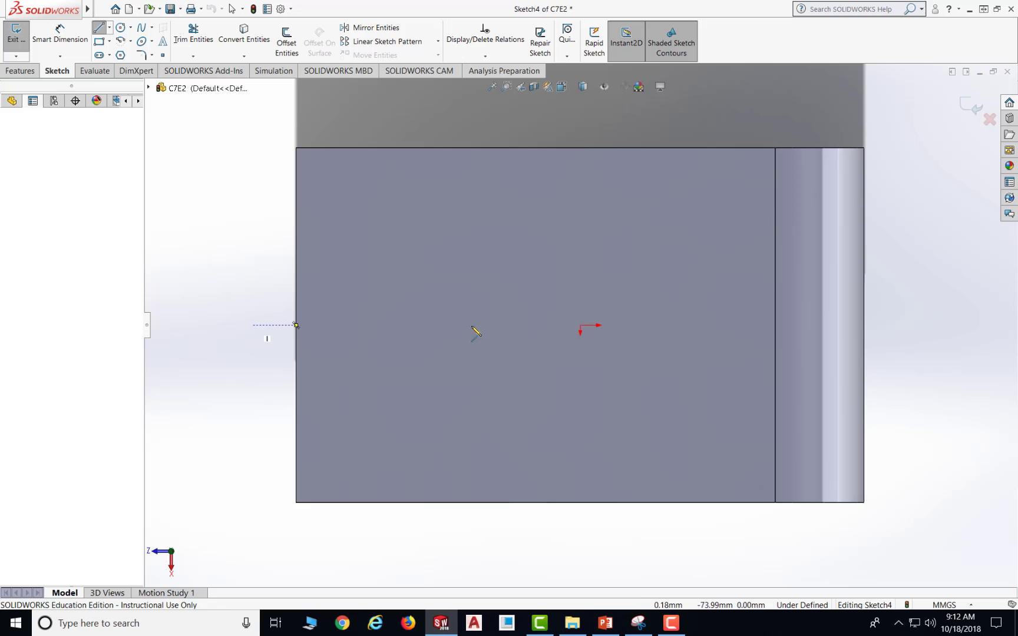
click(886, 325)
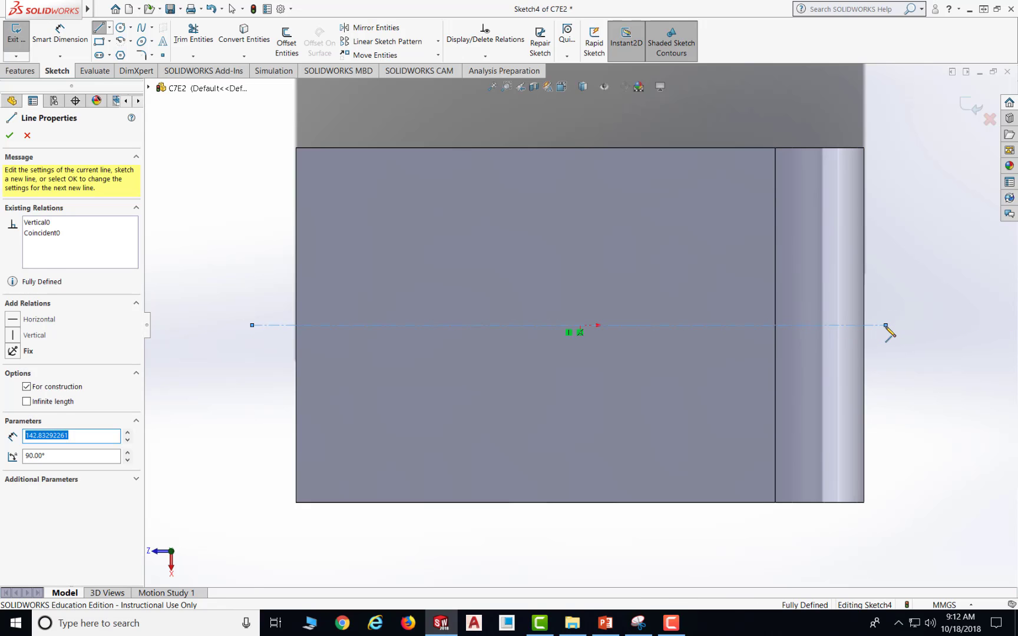
key(Escape)
key(Escape)
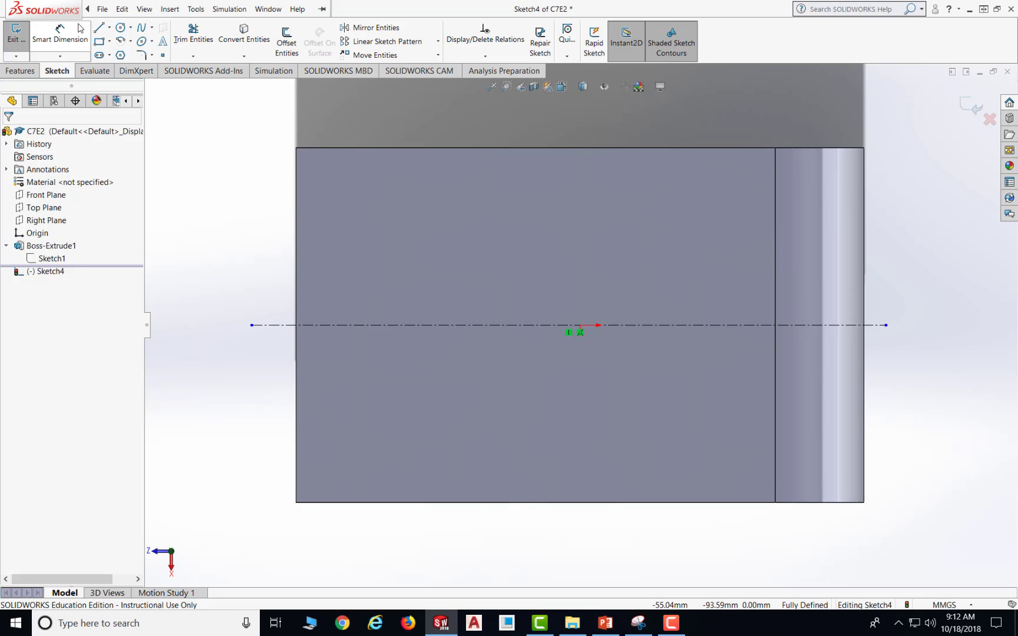
Draw a line about 11 mm long from the centerline, perpendicular to it, near the block's flat end.
click(99, 28)
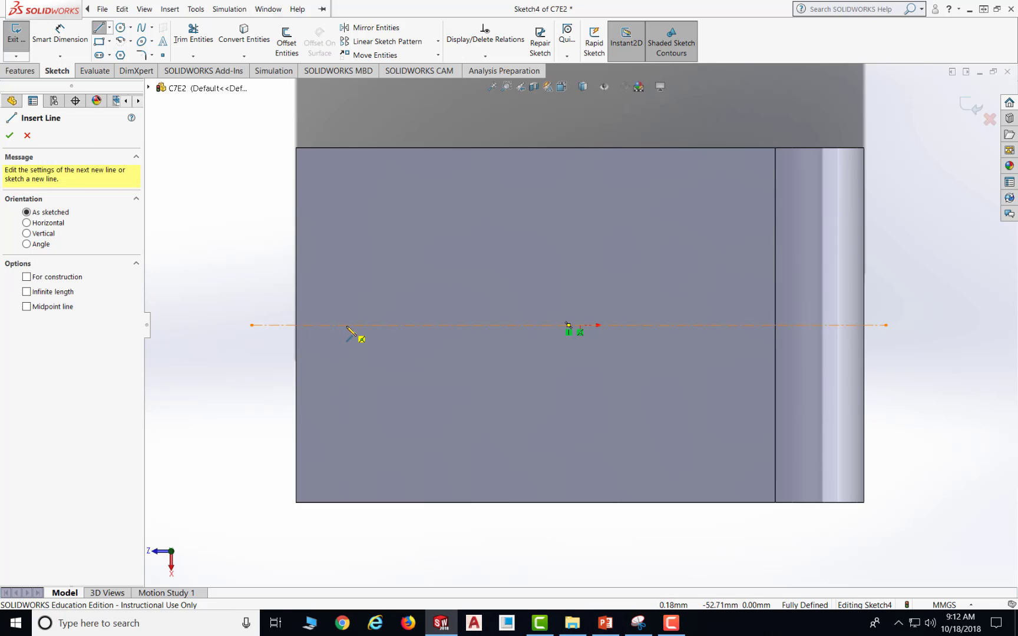
click(346, 325)
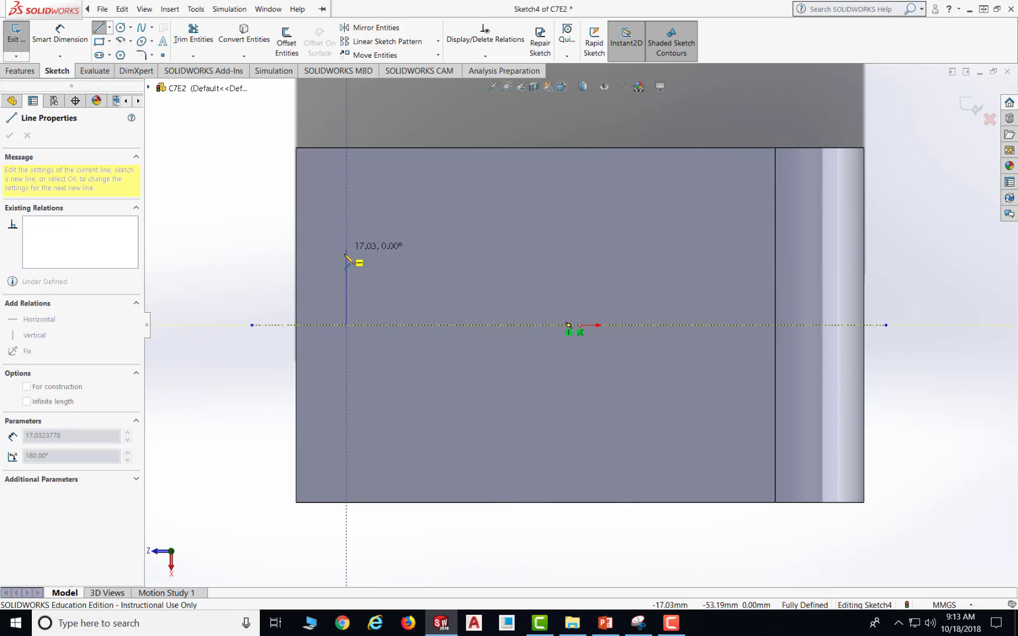
click(346, 274)
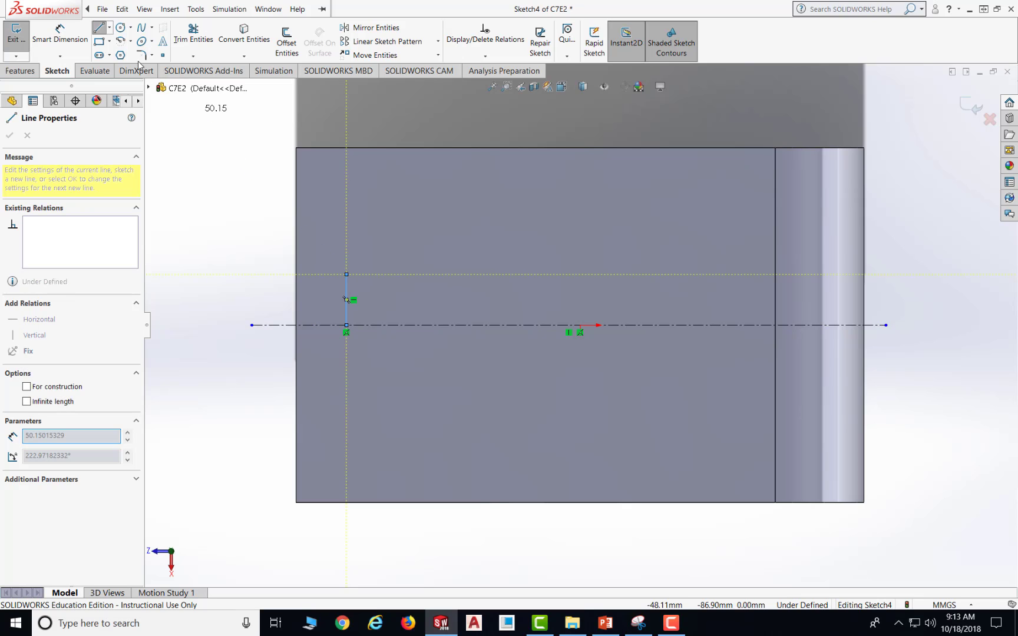
key(Escape)
Draw a circle of about 4.5 mm radius beside the short line, passing through the line's free endpoint.
click(122, 28)
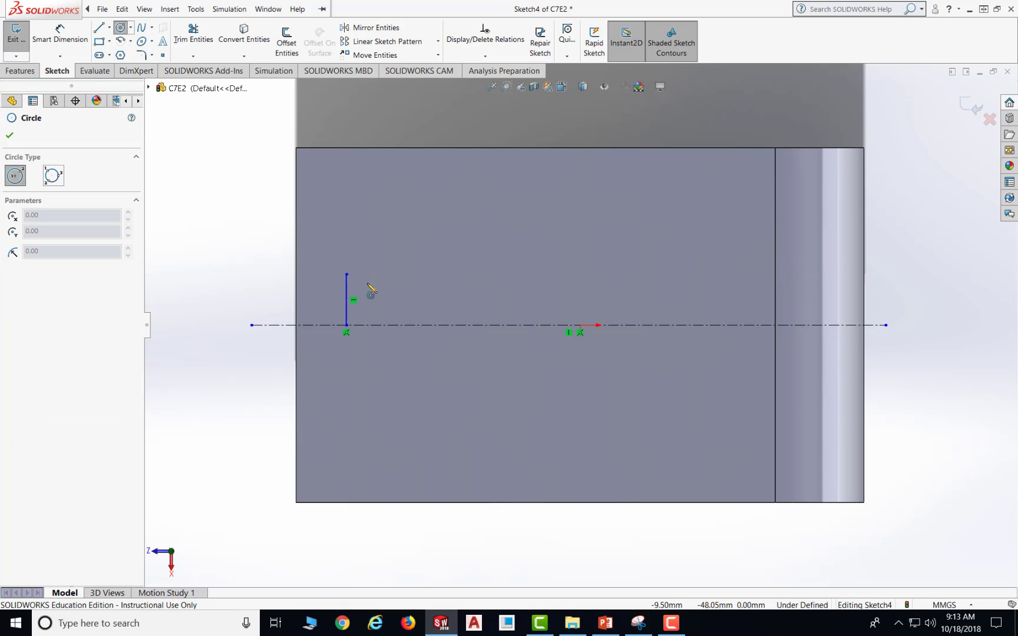
click(365, 275)
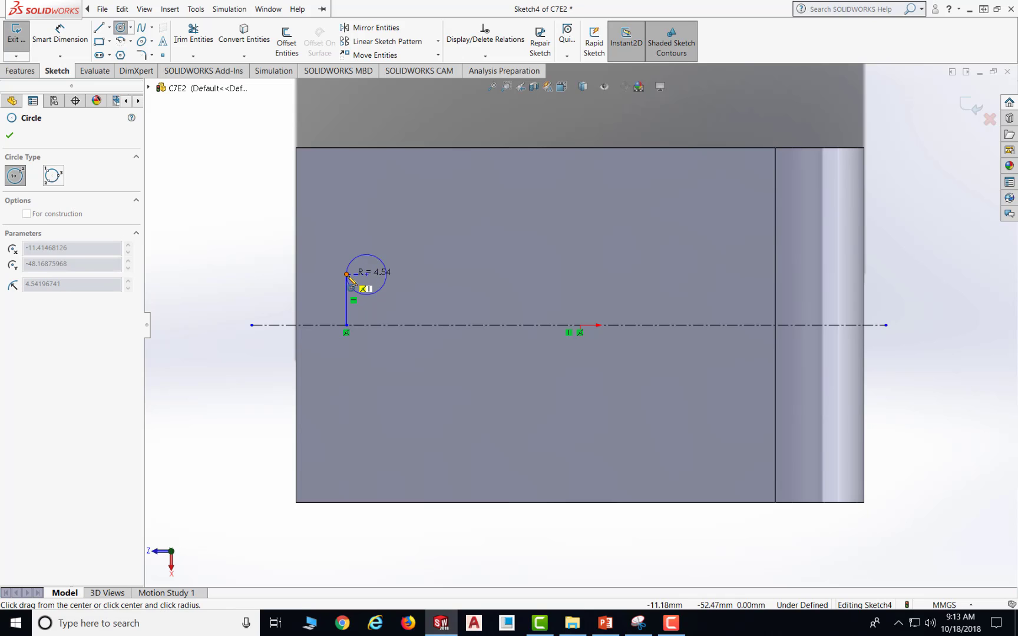
click(347, 275)
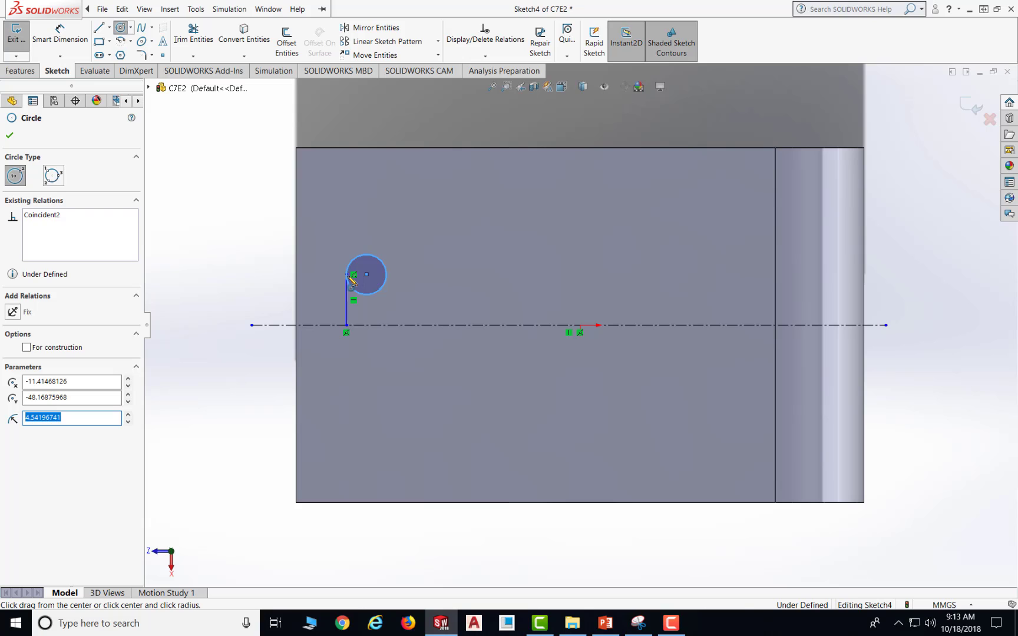
key(Escape)
Draw a second circle of about 6.6 mm radius tangent to the first, diagonally farther from the centerline.
click(122, 27)
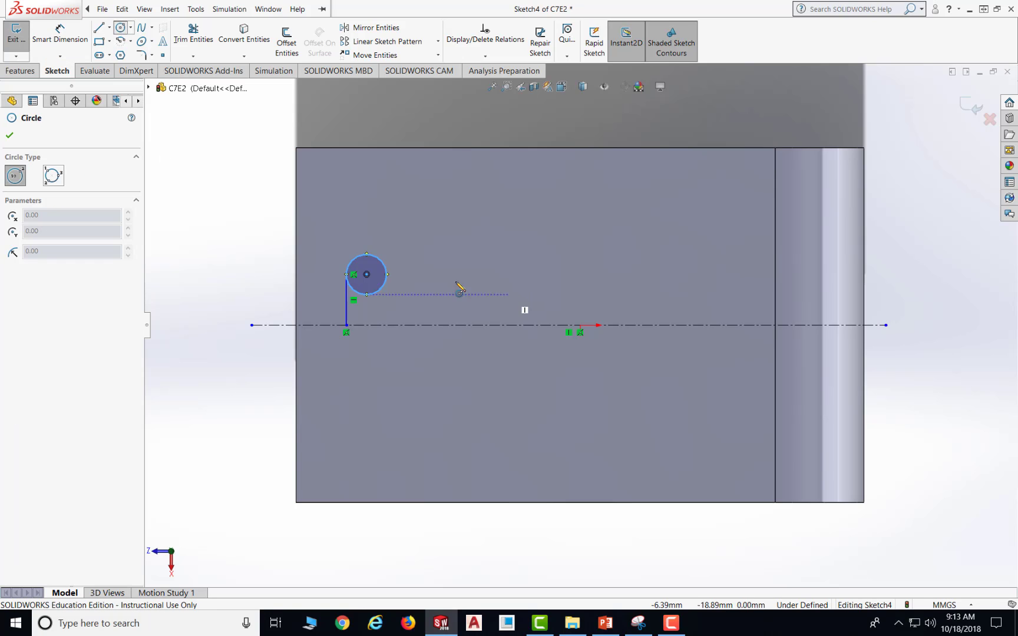
click(401, 240)
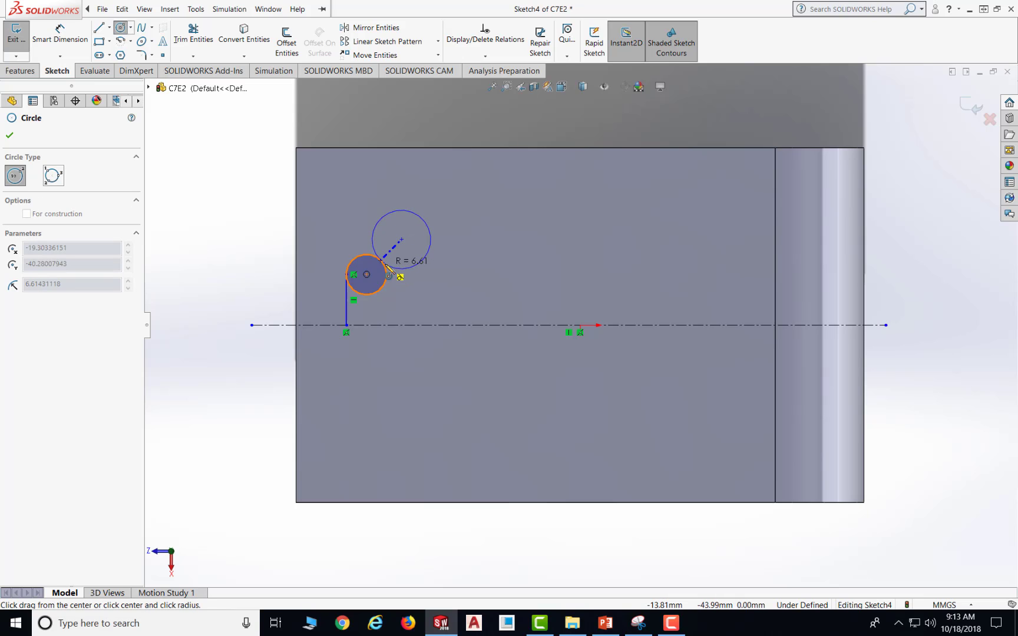
click(382, 266)
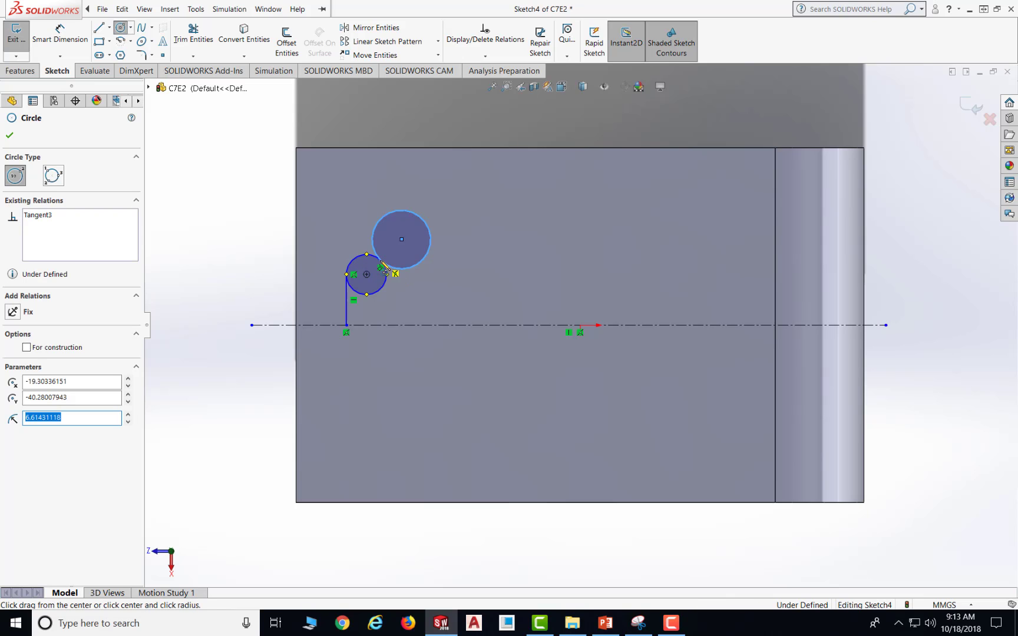
key(Escape)
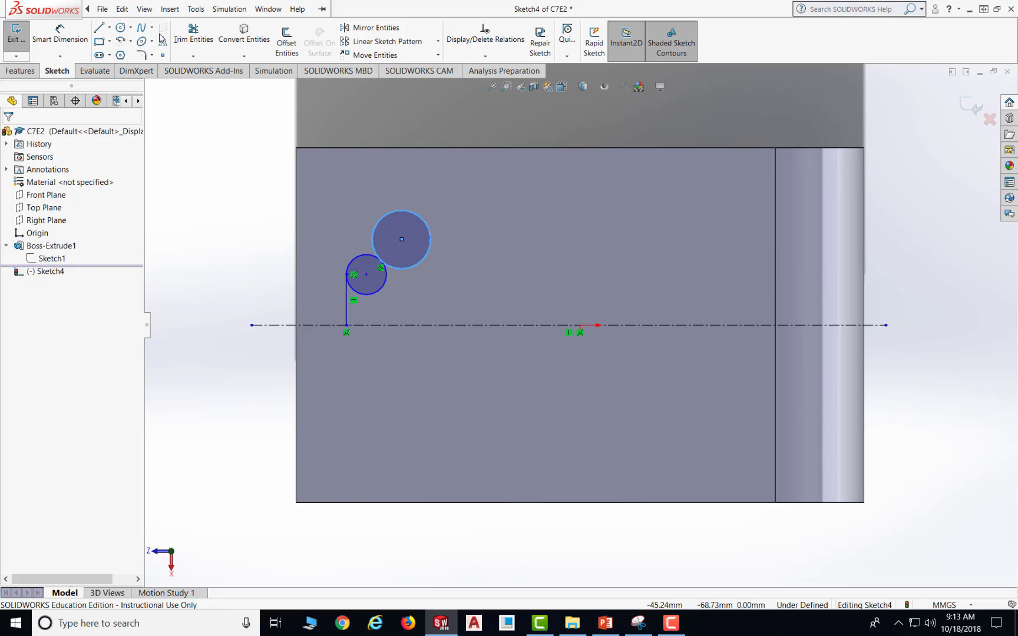
Draw a third circle of about 5.6 mm radius tangent to the second, closer to the block's long edge.
click(120, 28)
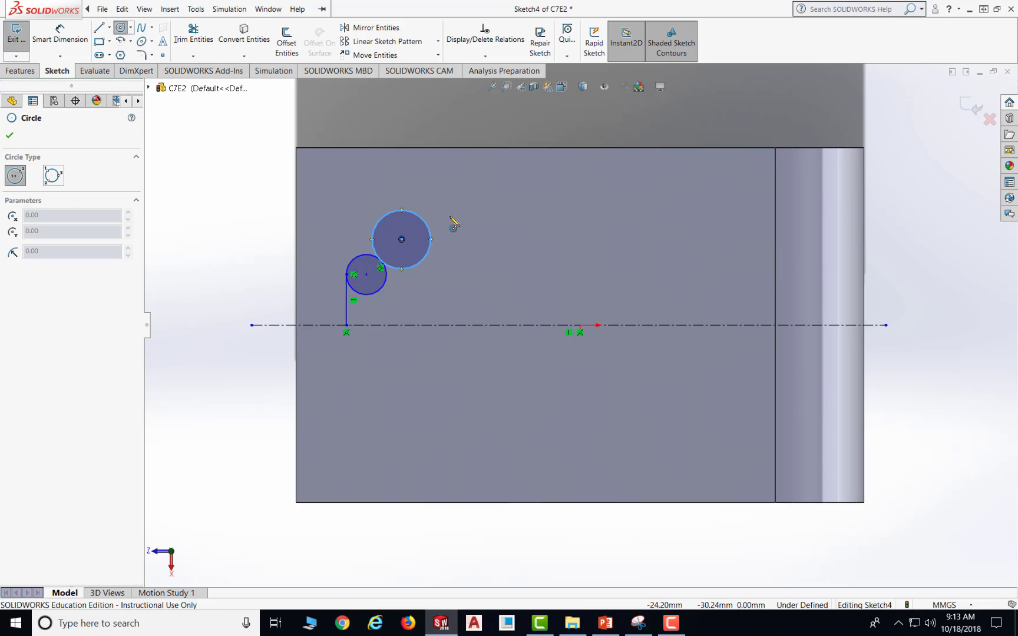
click(450, 216)
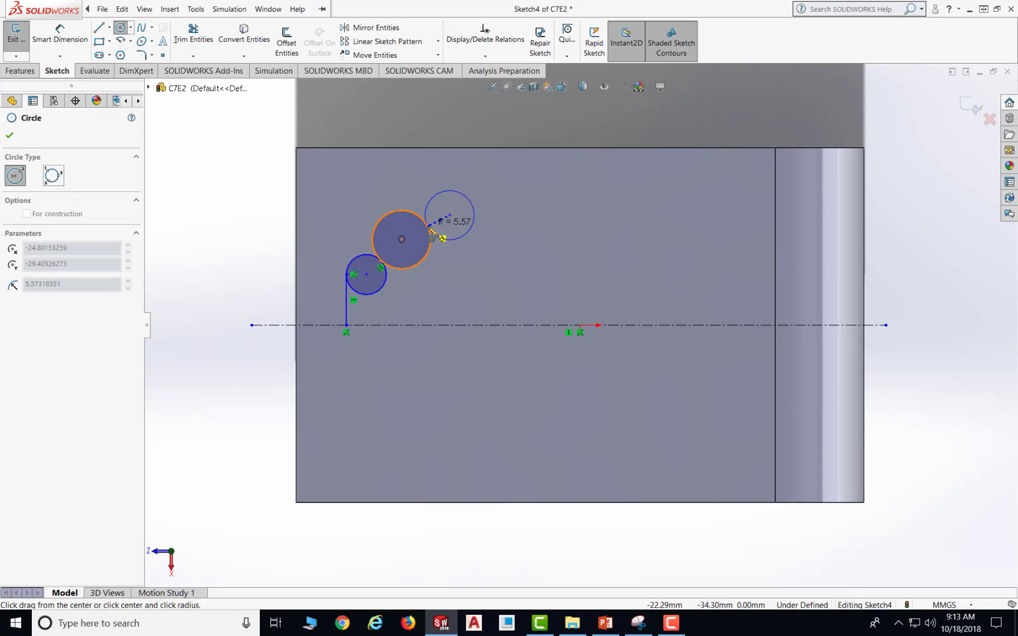
click(443, 240)
key(Escape)
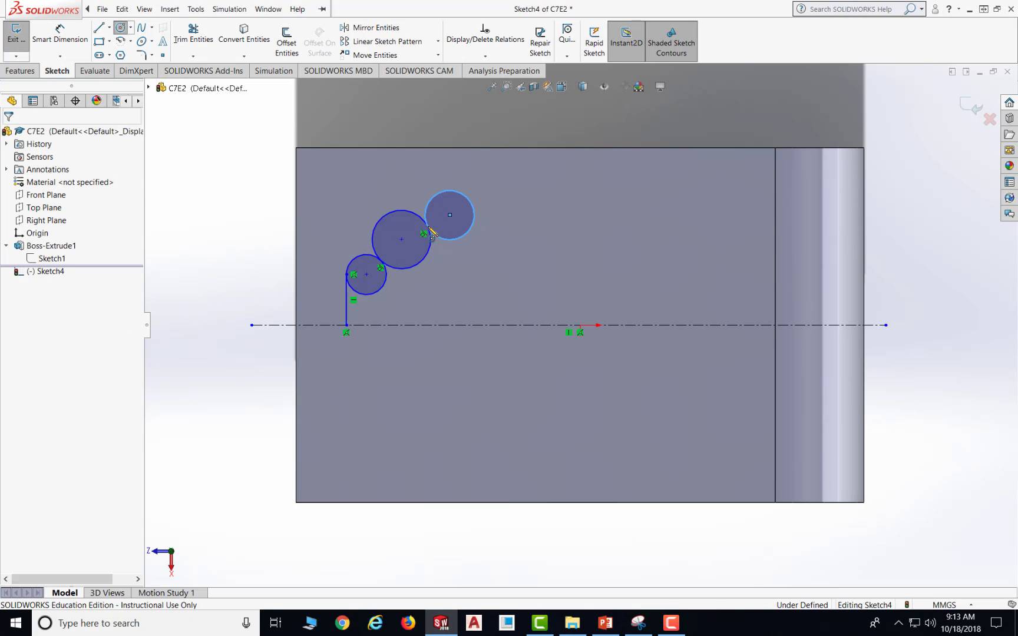
Draw a line parallel to the centerline from the third circle's outermost point to beyond the block's rounded end.
key(l)
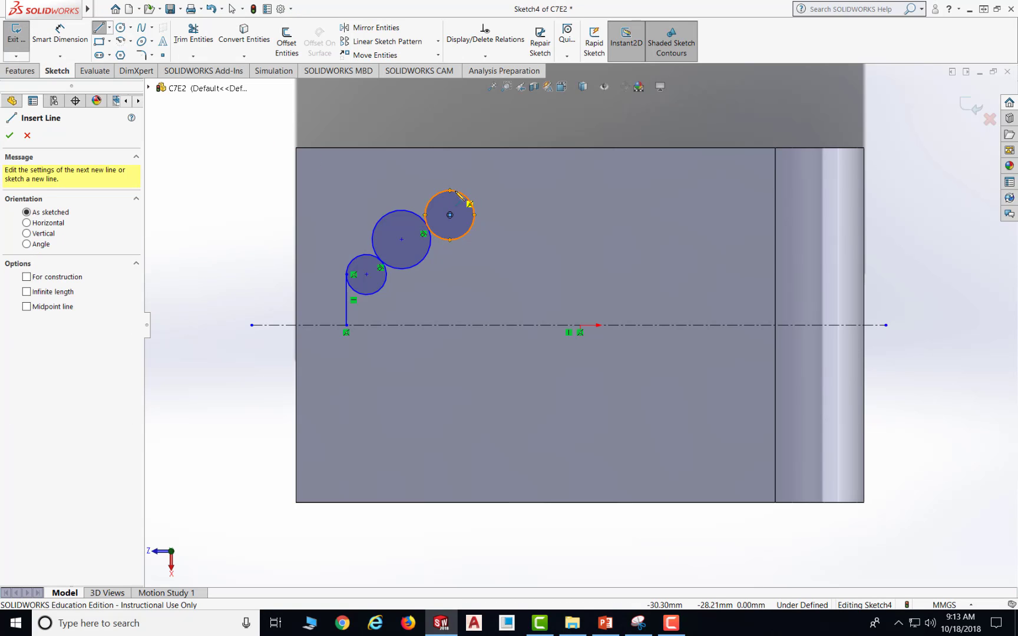
click(455, 191)
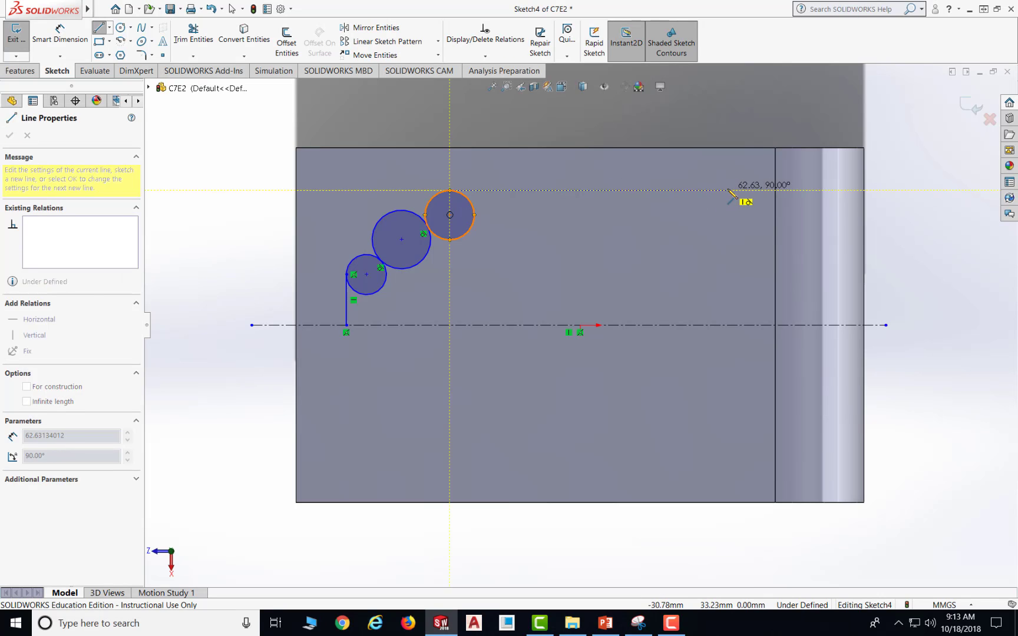
double_click(930, 190)
key(Escape)
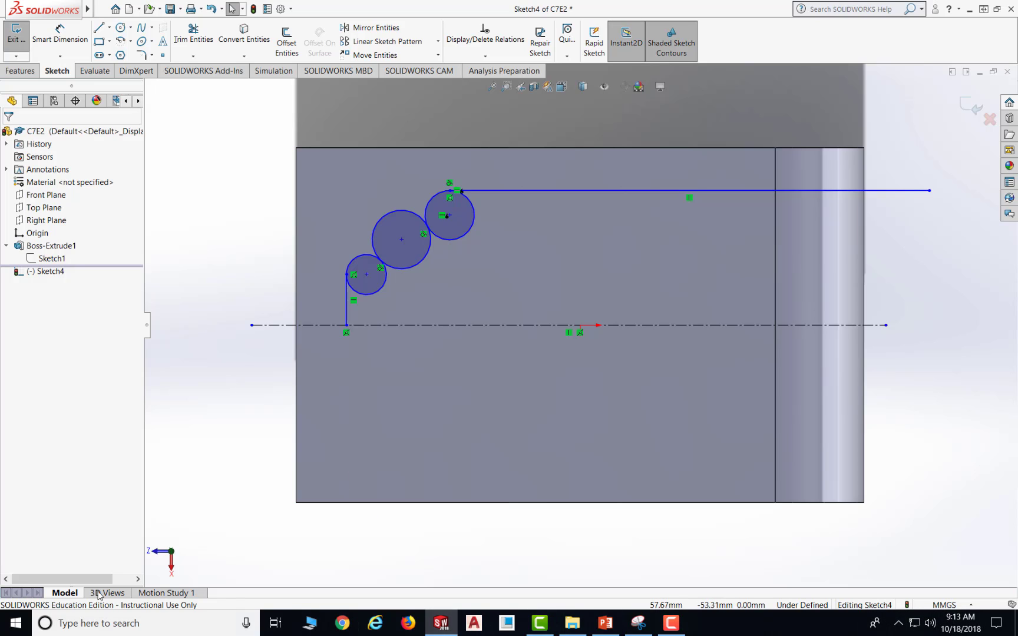
Consult the Exercise 2 drawing in PowerPoint, and in SOLIDWORKS set the third circle's diameter to 16 mm.
click(601, 626)
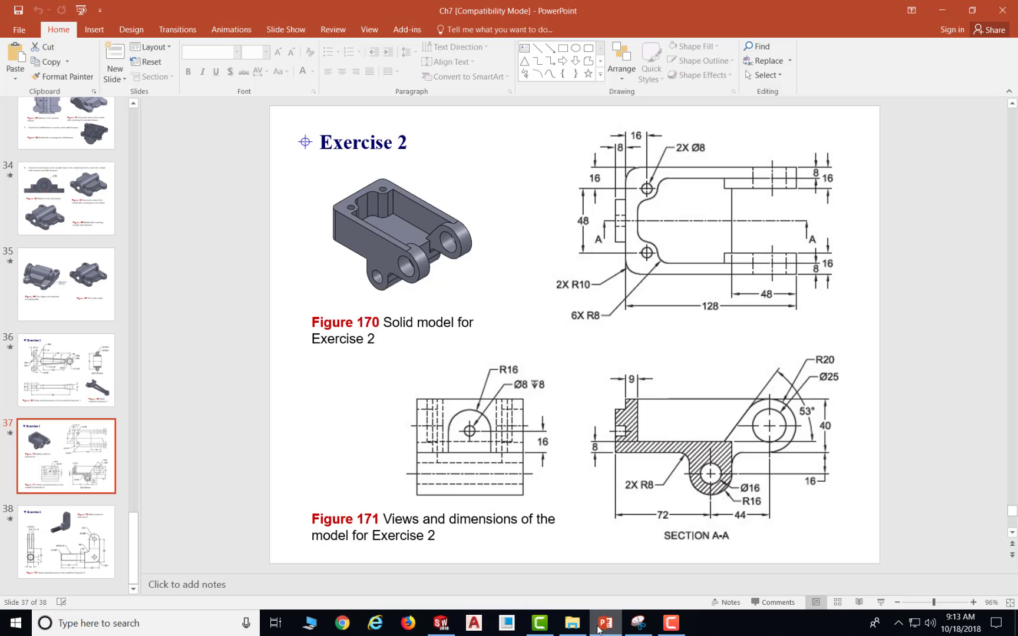
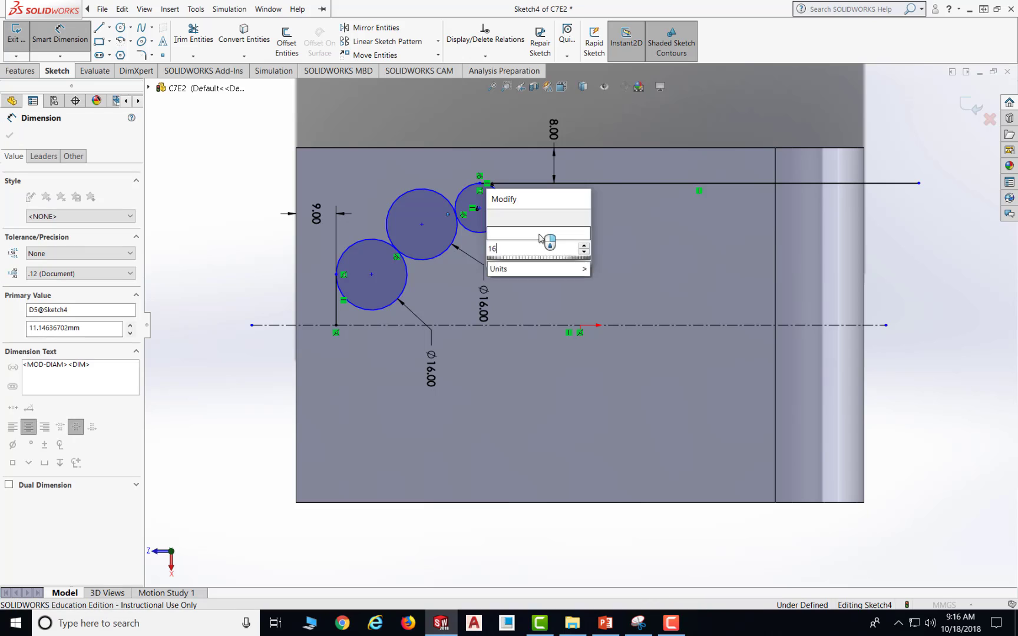
key(Return)
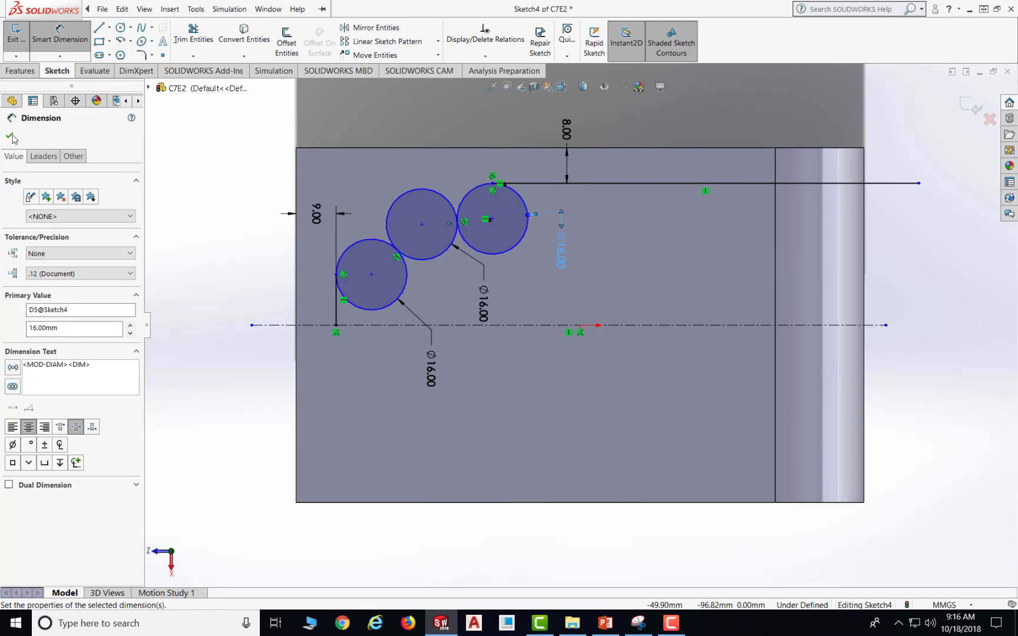
click(10, 136)
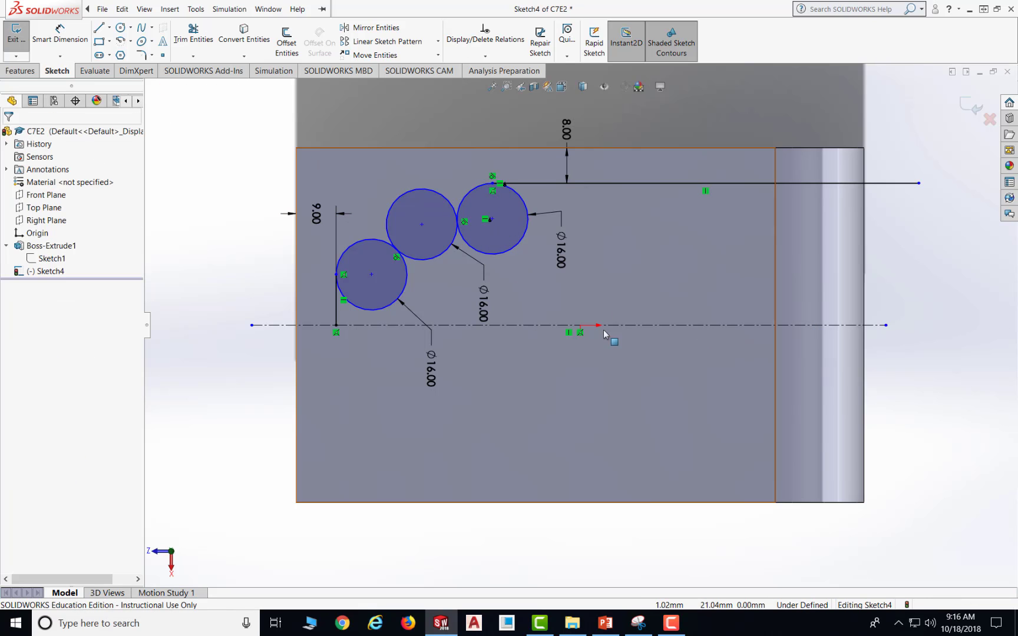
key(F10)
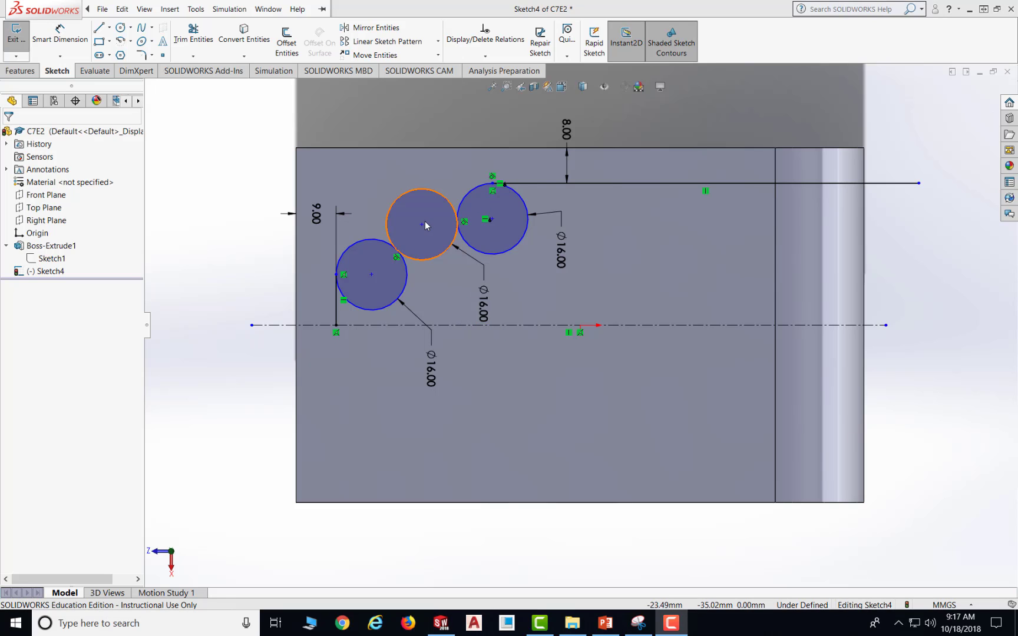
Check the hole spacing in the PowerPoint drawing, and in SOLIDWORKS dimension the middle circle's center 24 mm from the centerline.
click(612, 632)
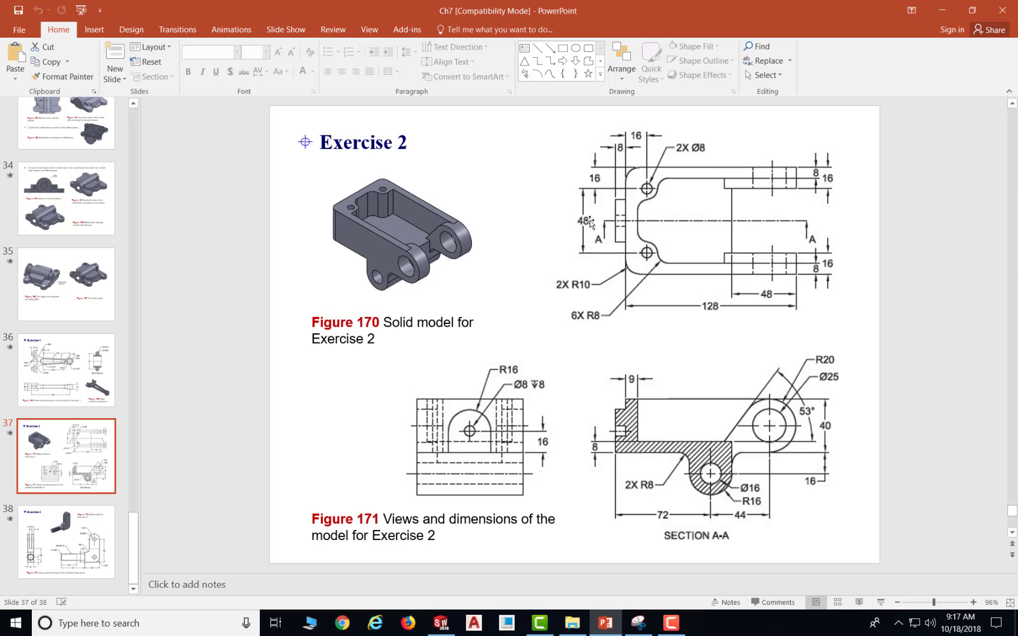
click(609, 632)
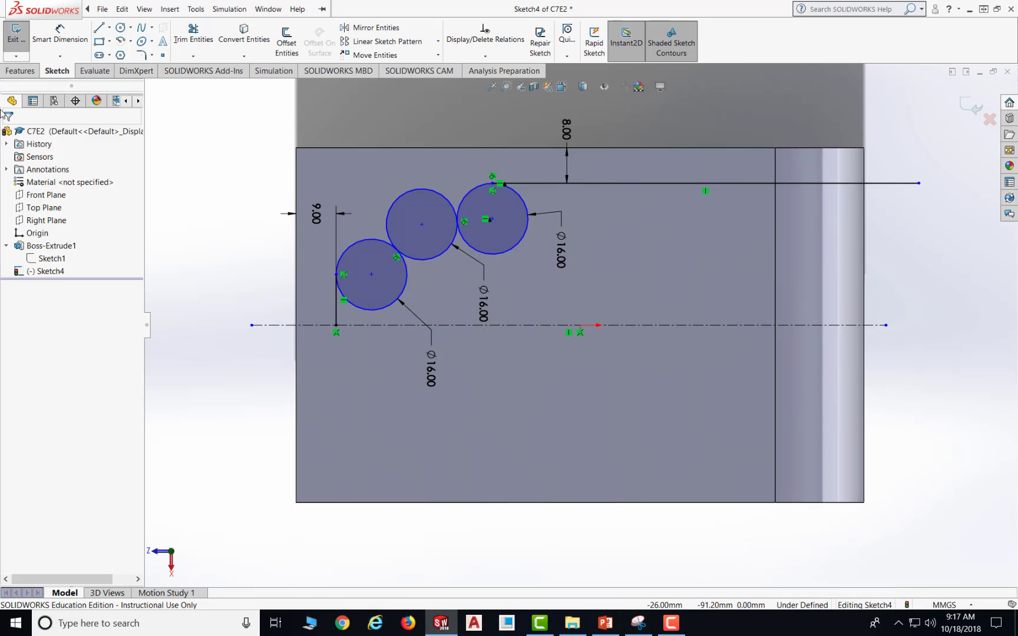
click(60, 34)
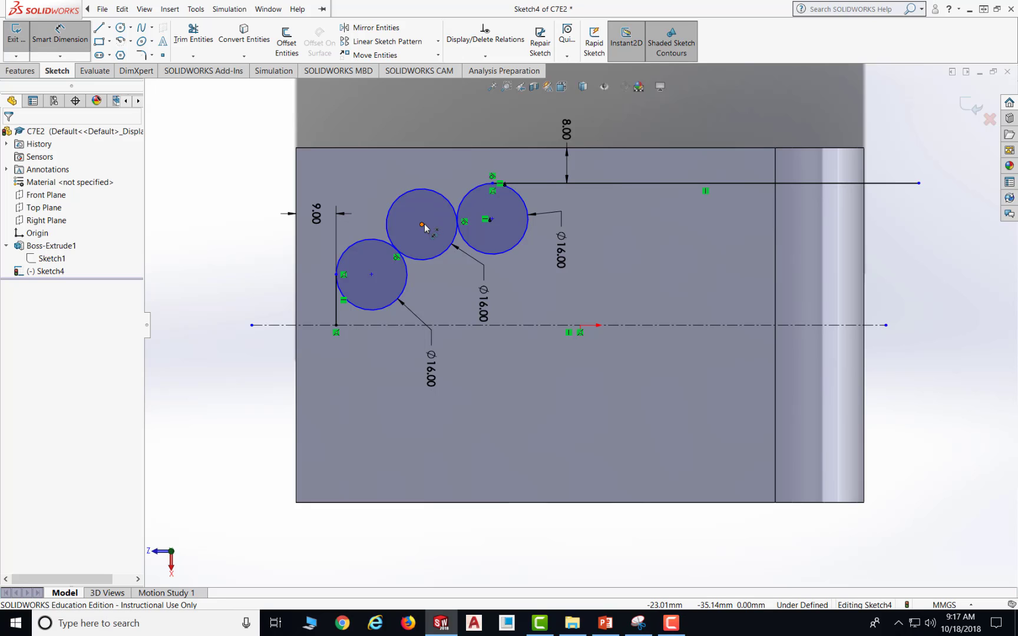
click(422, 225)
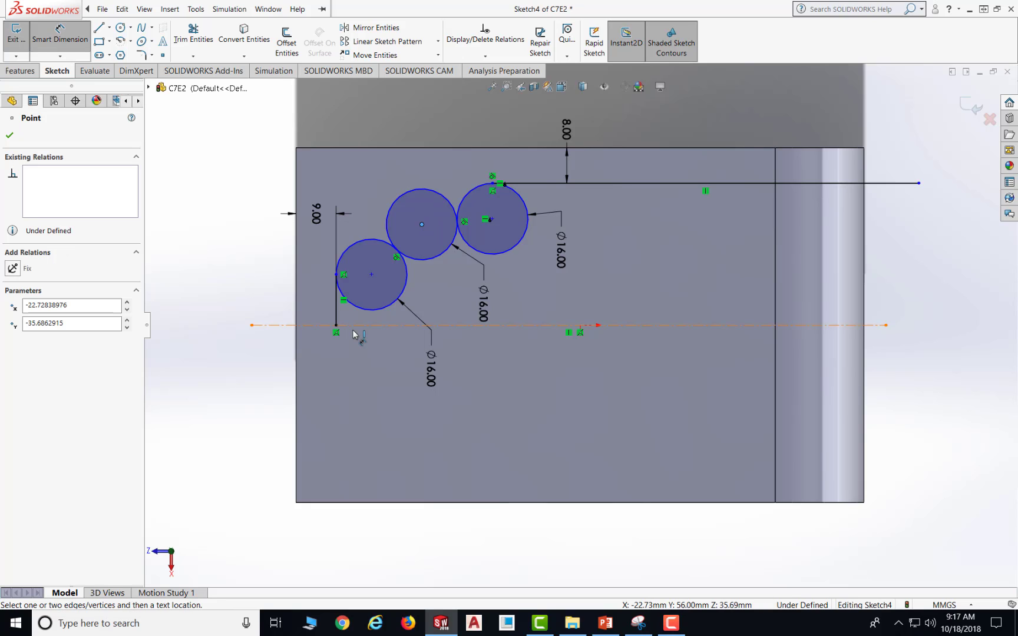
click(342, 326)
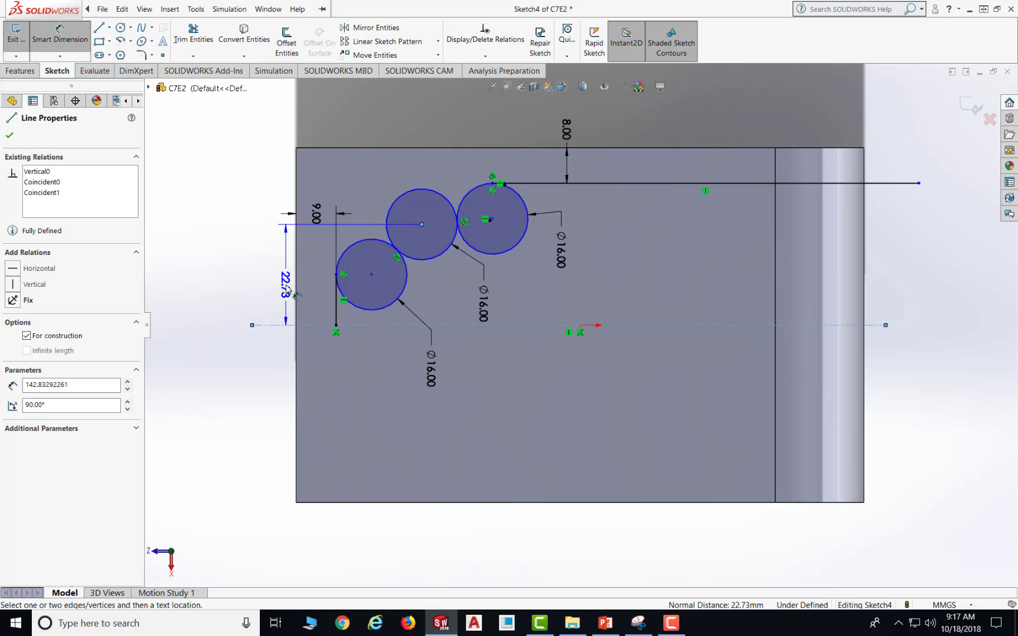
click(287, 288)
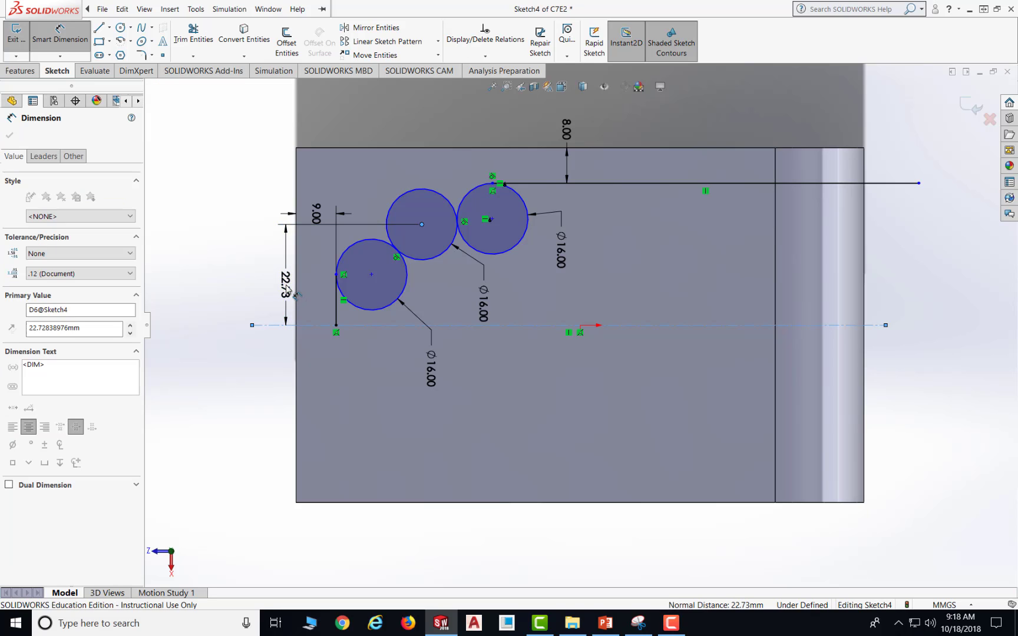
text(24)
key(Return)
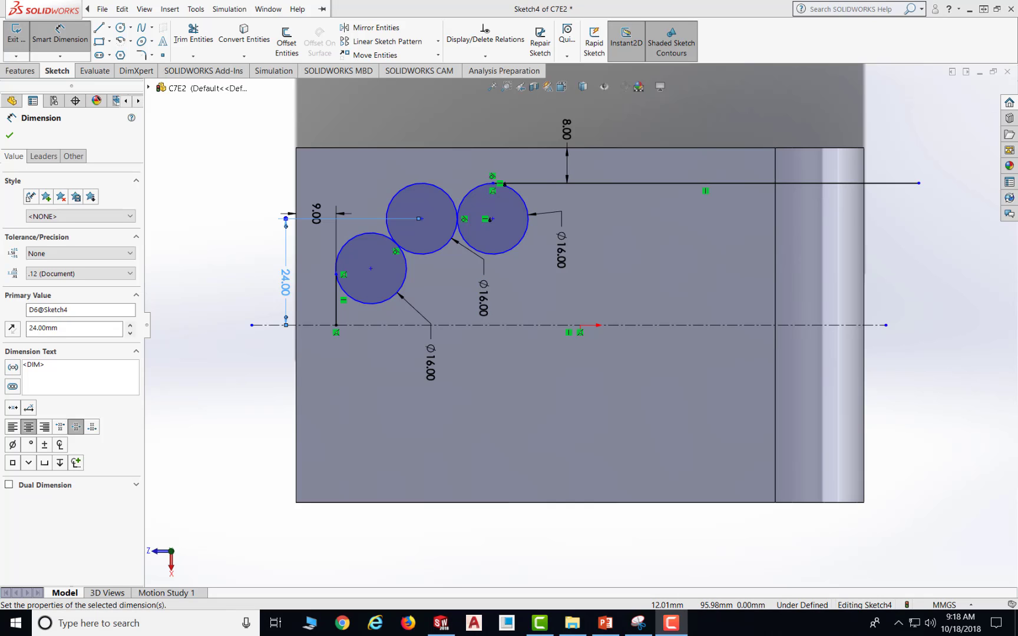
Review the pocket corner radii and hole positions in the Exercise 2 PowerPoint drawing, and return to the sketch in SOLIDWORKS.
click(607, 623)
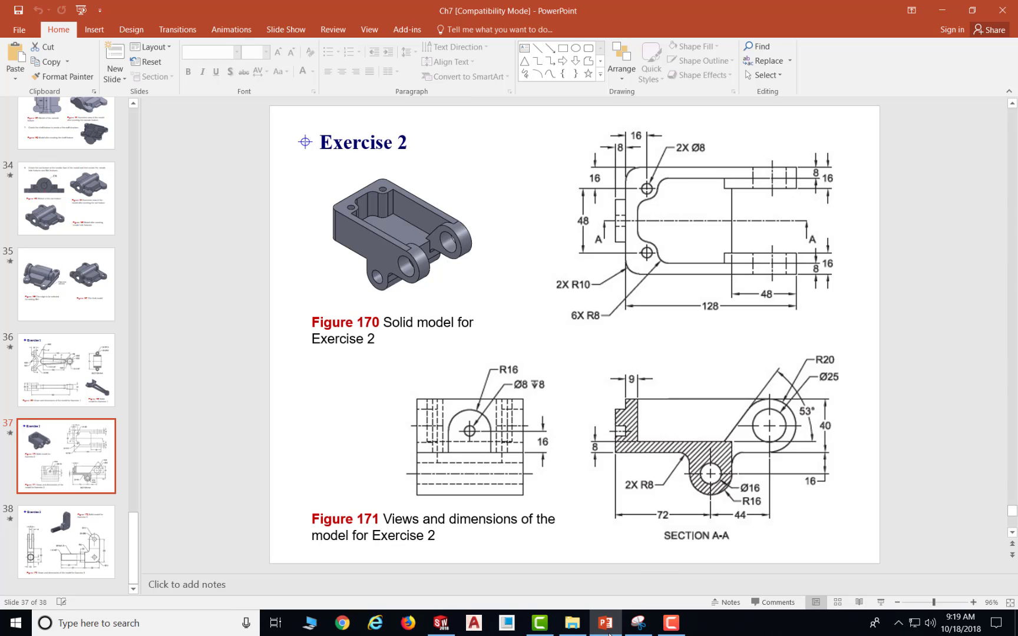
click(440, 623)
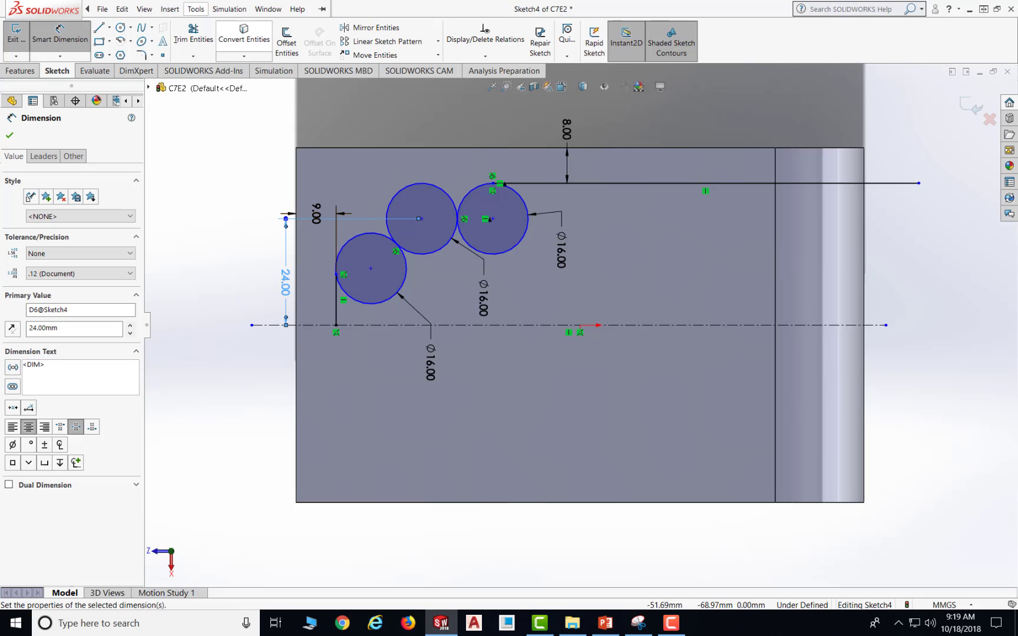
click(196, 9)
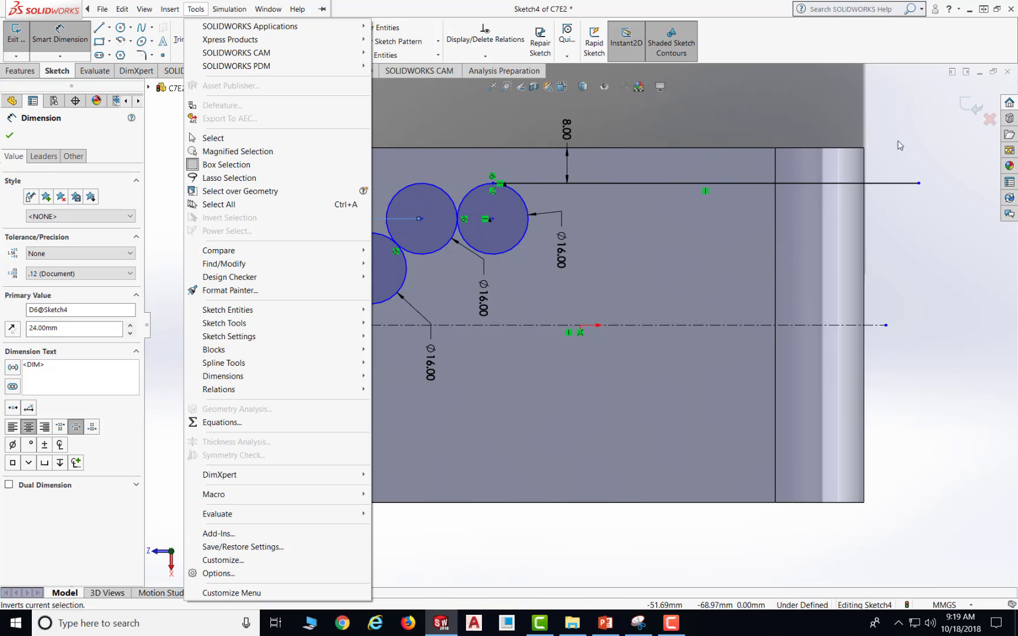
click(929, 152)
Align the centers of the middle circle and the circle nearest the centerline with a Horizontal relation, deleting the conflicting Vertical relation between them.
click(422, 219)
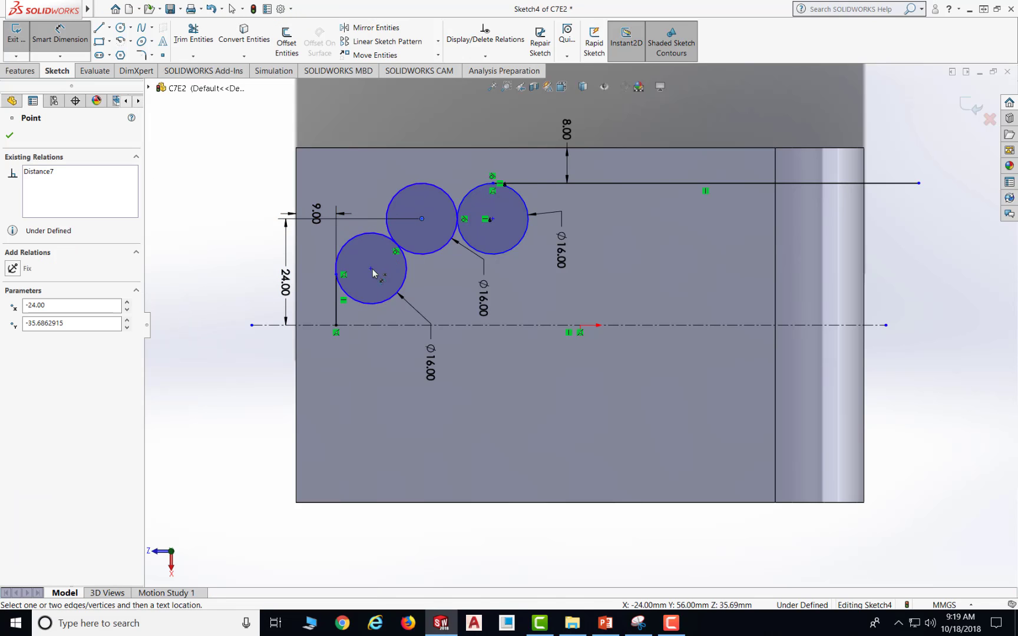
click(484, 56)
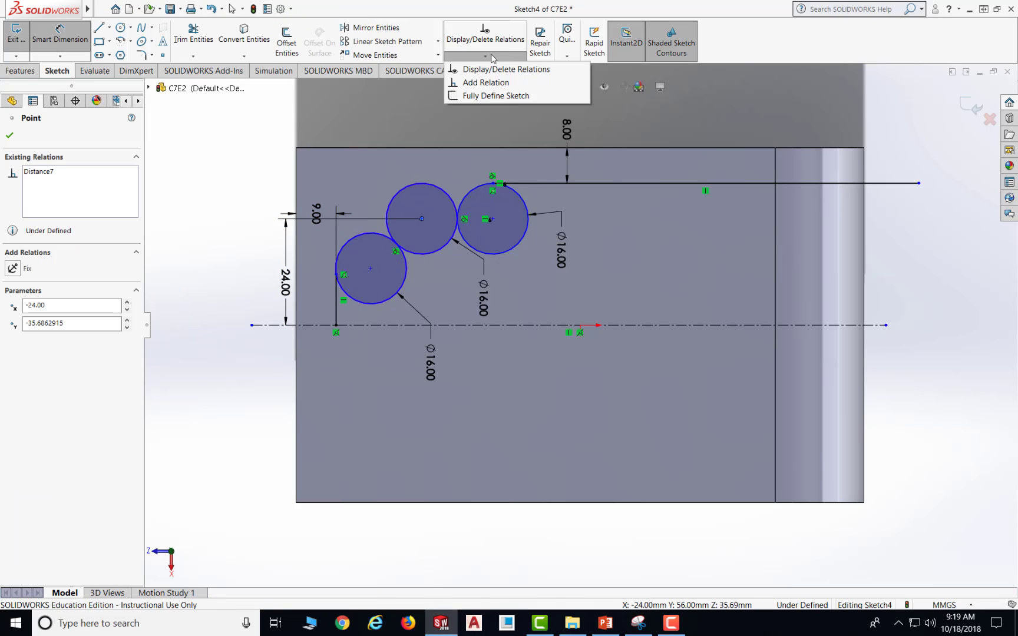
click(485, 82)
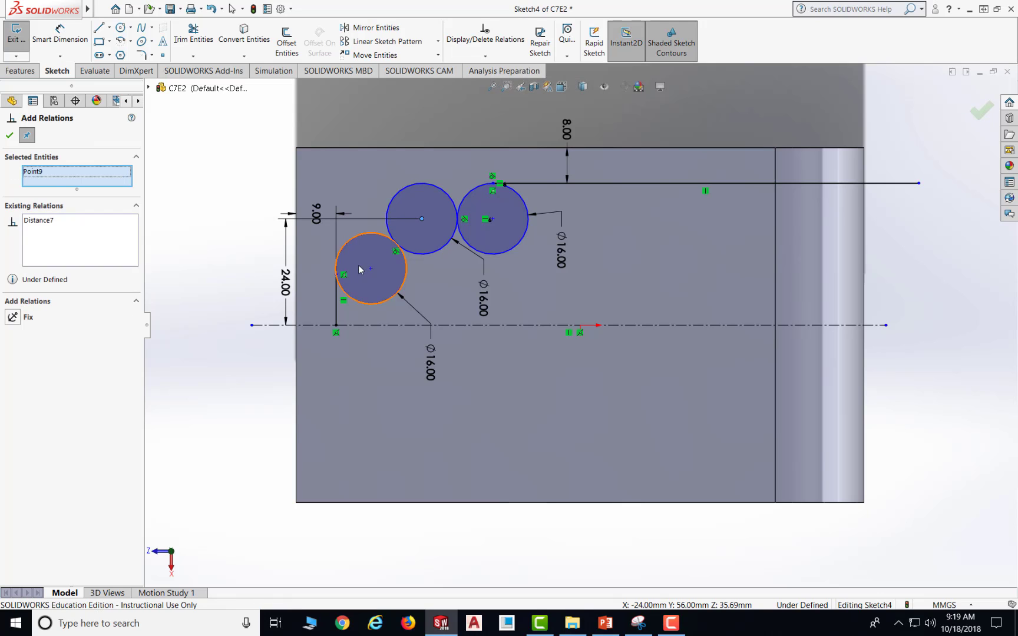
click(371, 269)
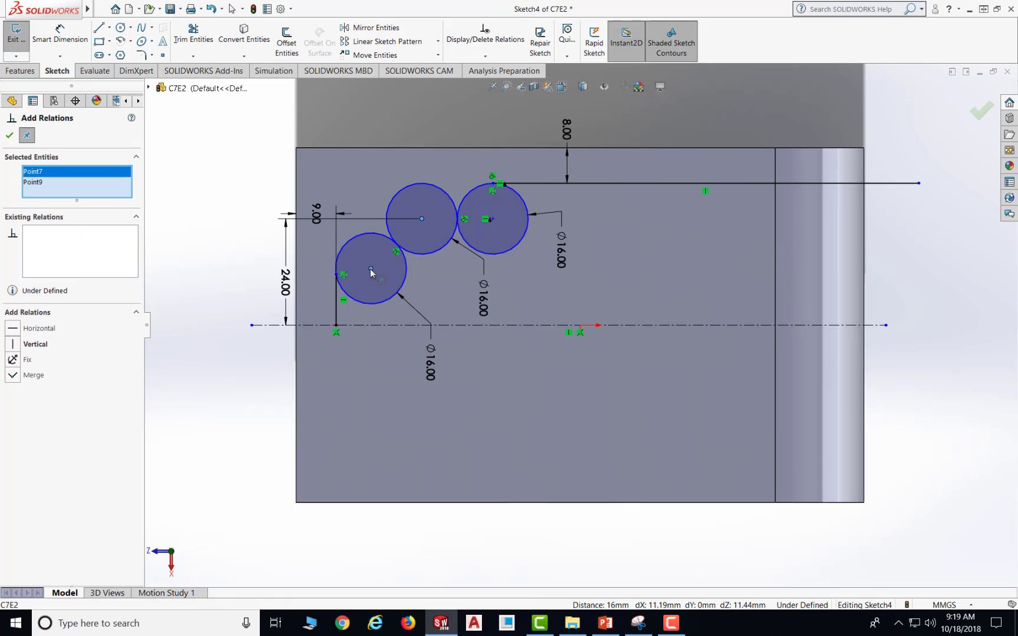
click(13, 344)
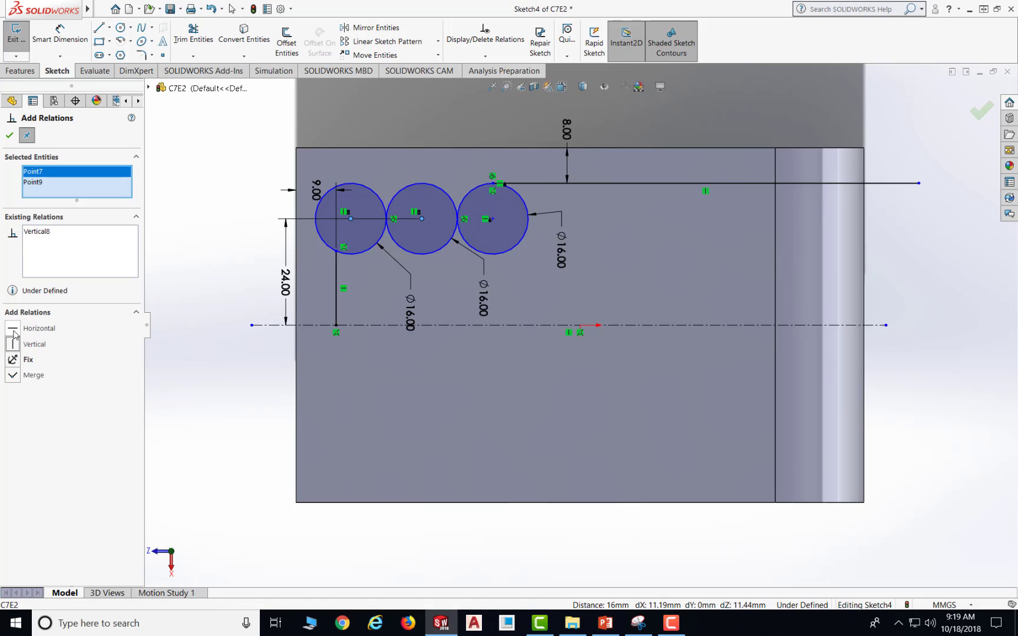
click(13, 329)
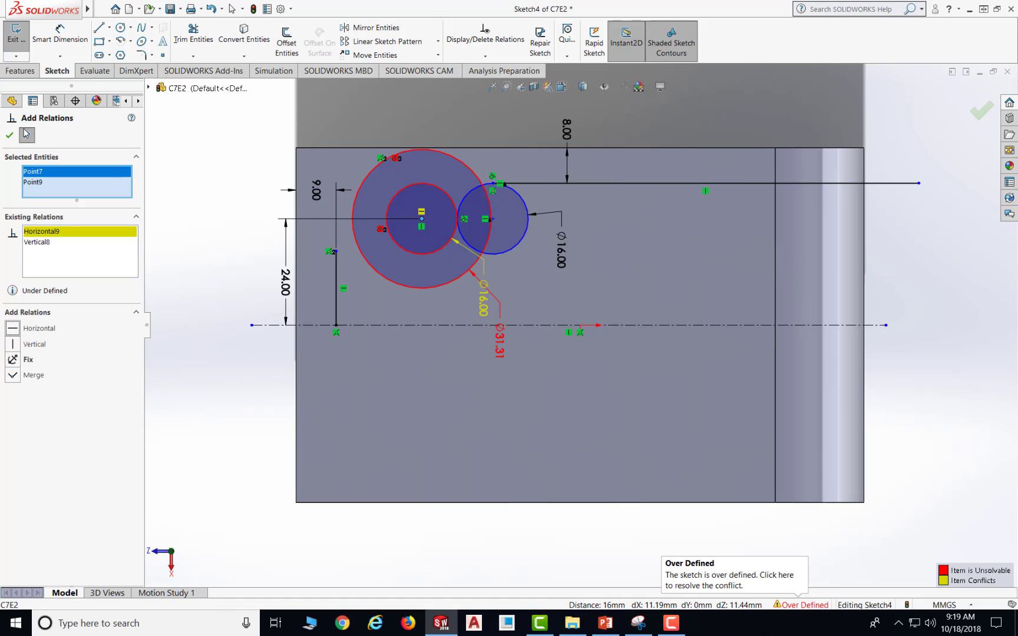
click(37, 243)
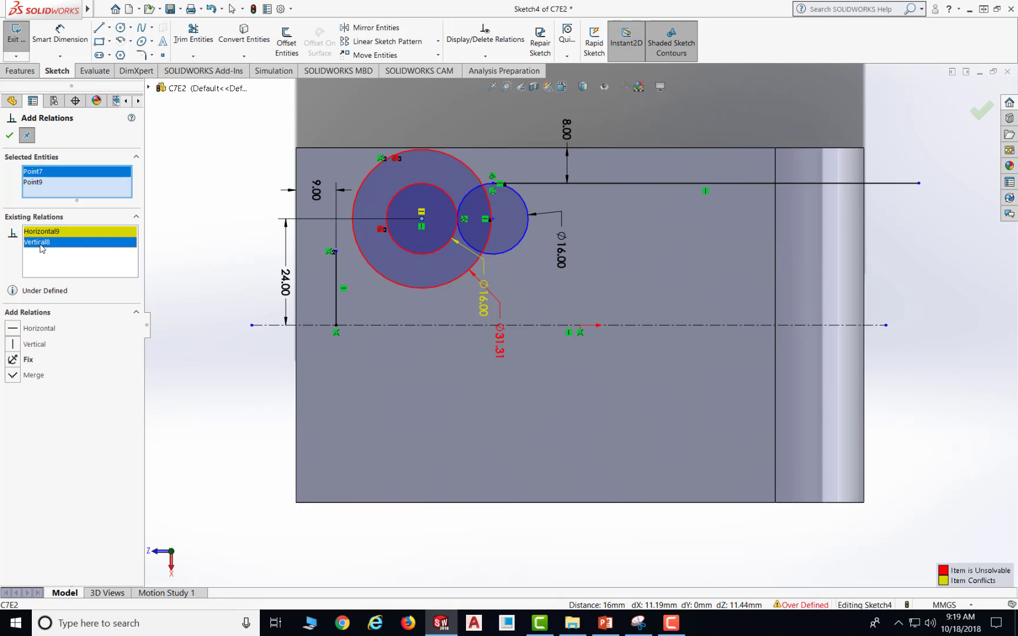
key(Delete)
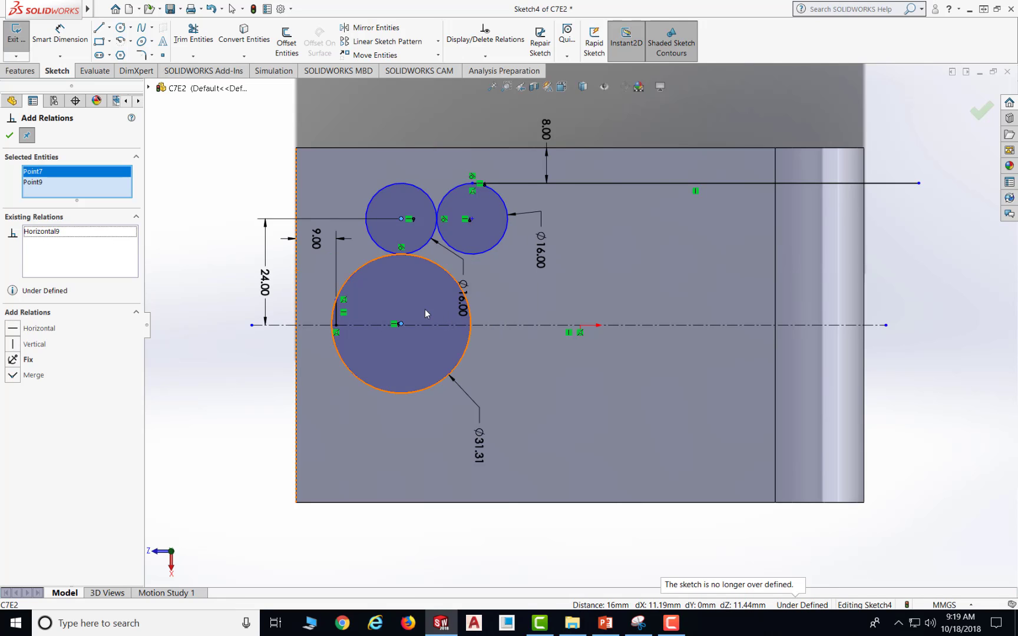
click(8, 138)
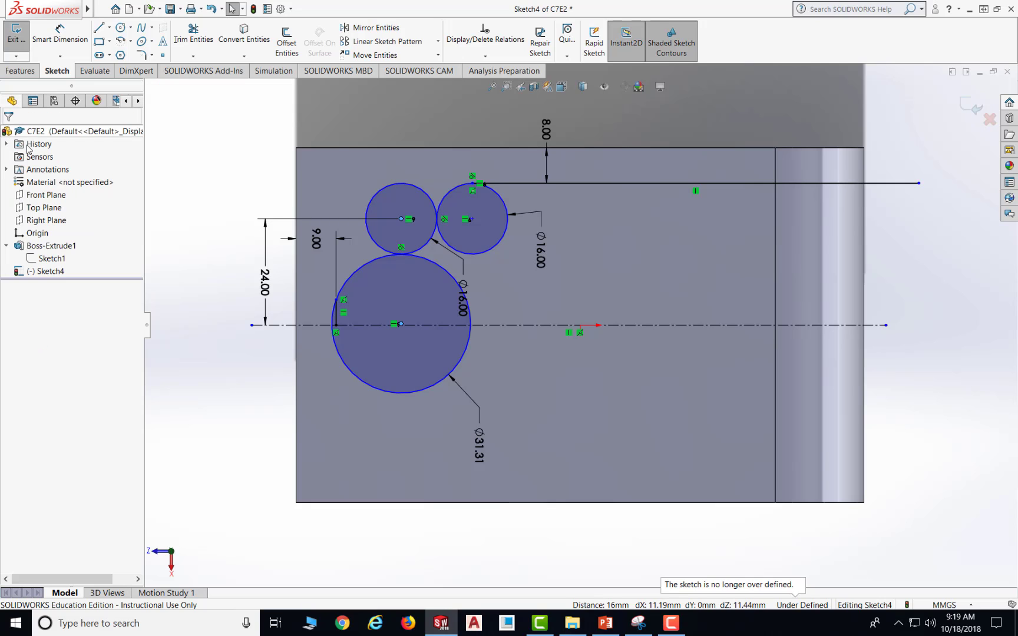
Set the diameter of the circle nearest the centerline to 16 mm.
double_click(480, 451)
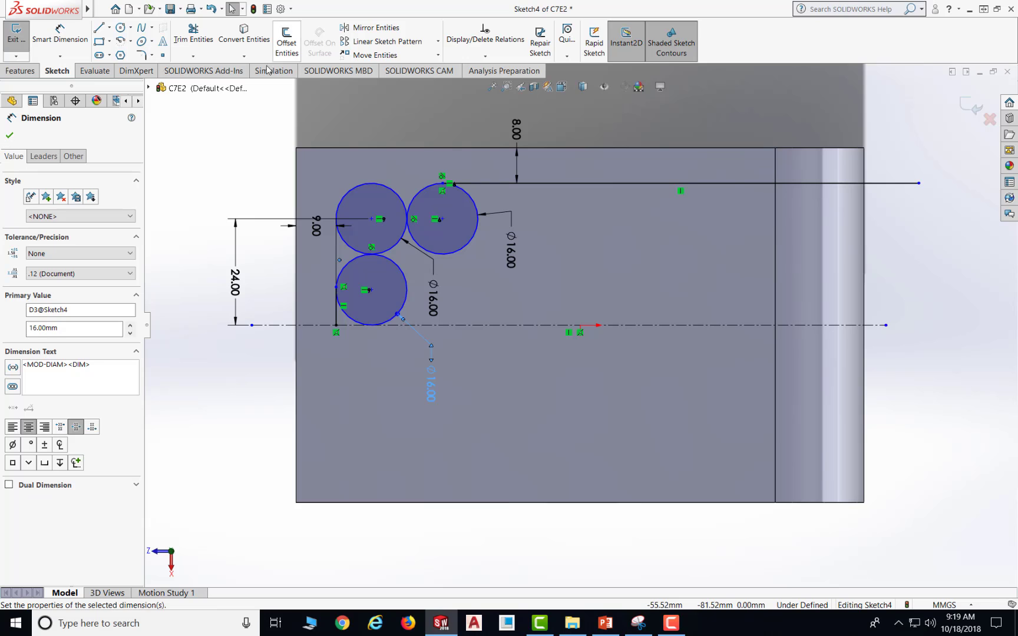
click(10, 135)
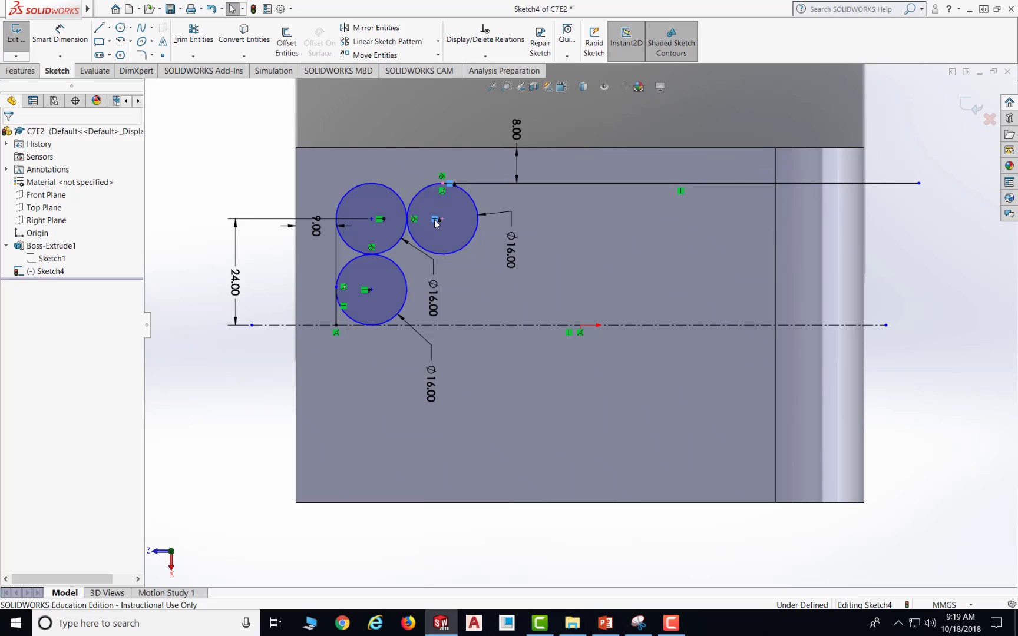
Try a Vertical relation between the centers of the two circles near the block's long edge, and undo it.
click(485, 56)
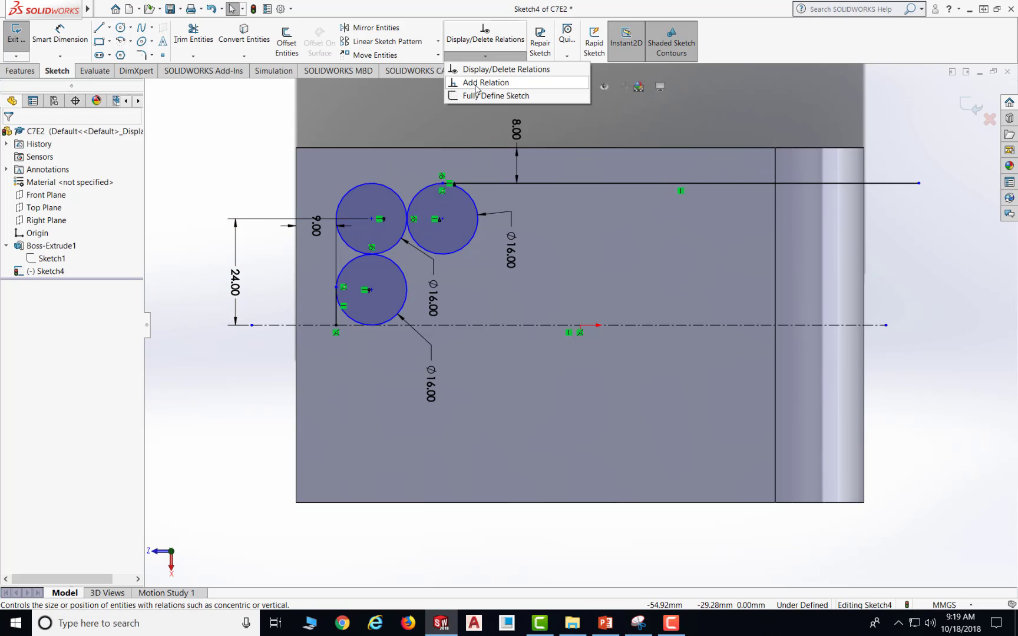
click(476, 82)
click(415, 220)
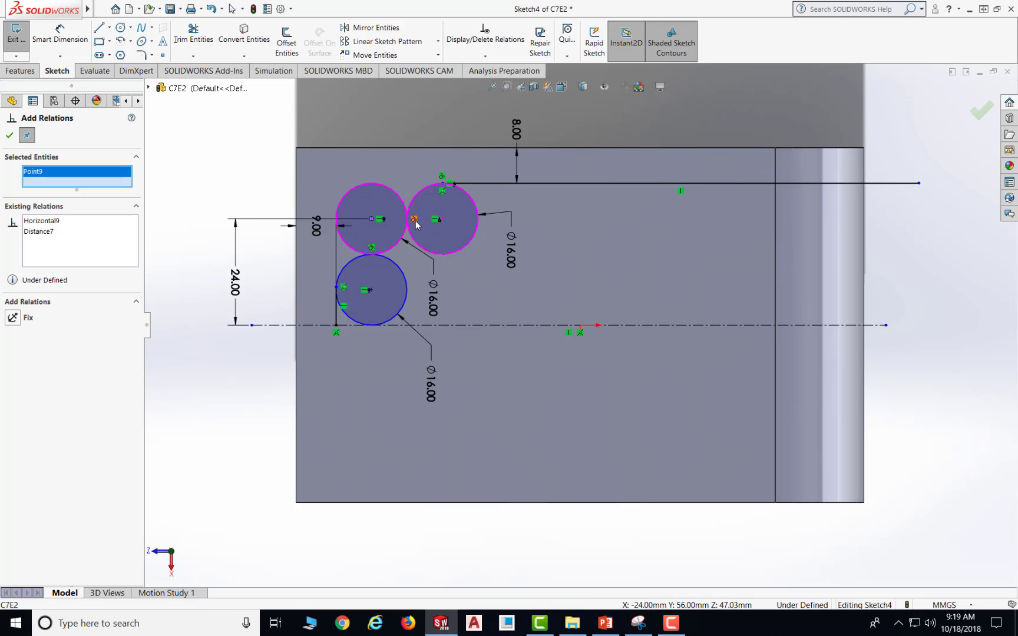
click(442, 219)
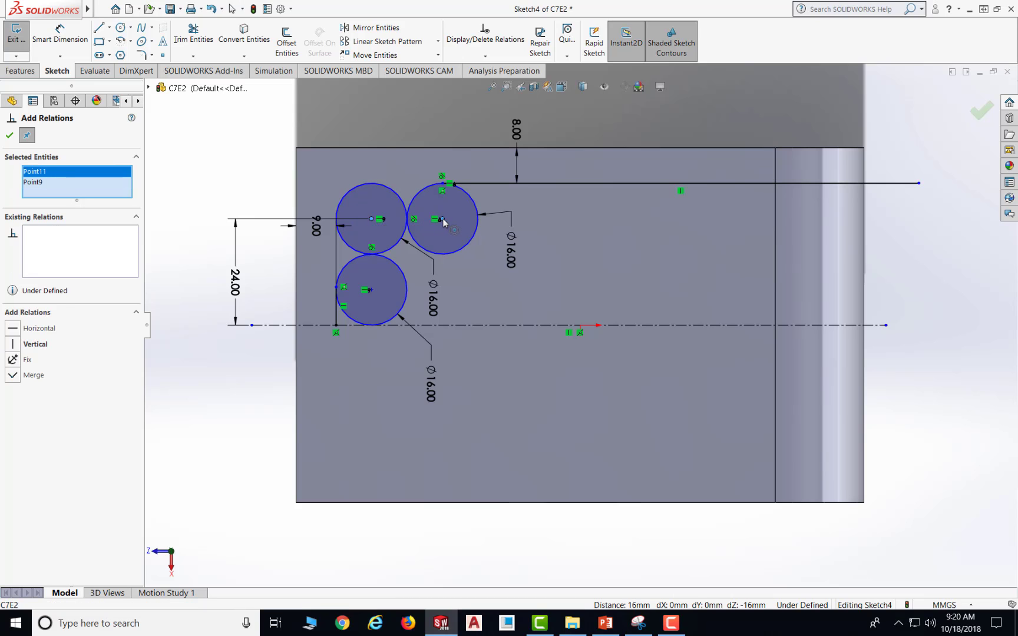
click(12, 344)
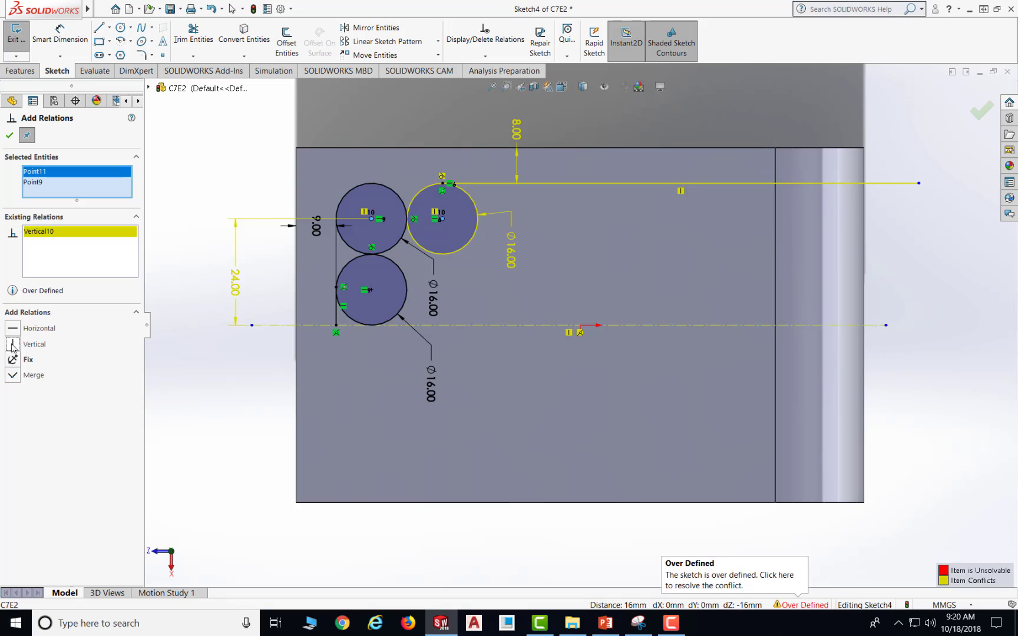
click(10, 135)
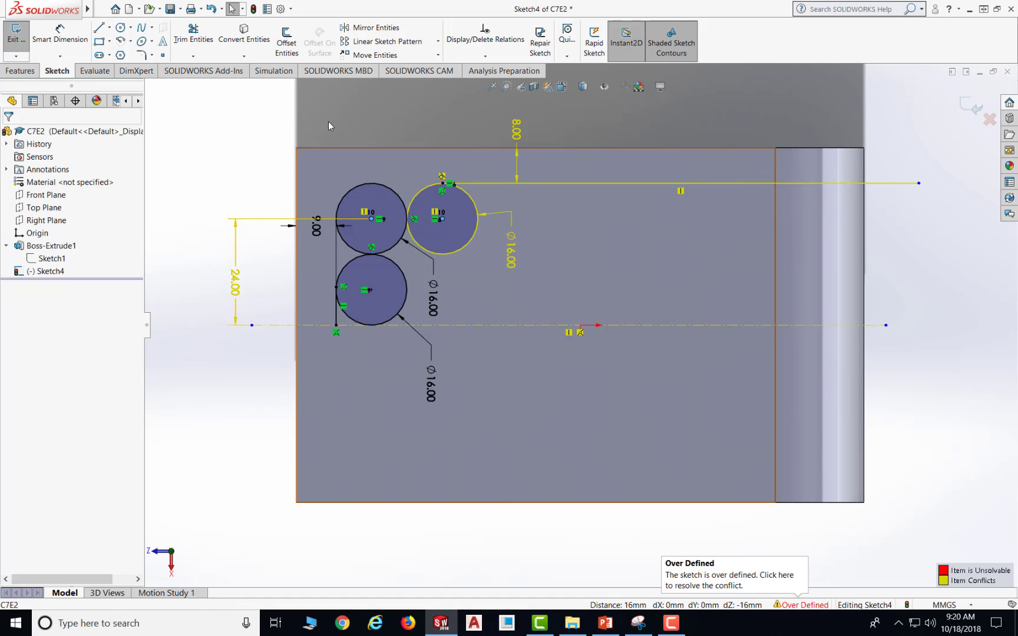
click(211, 9)
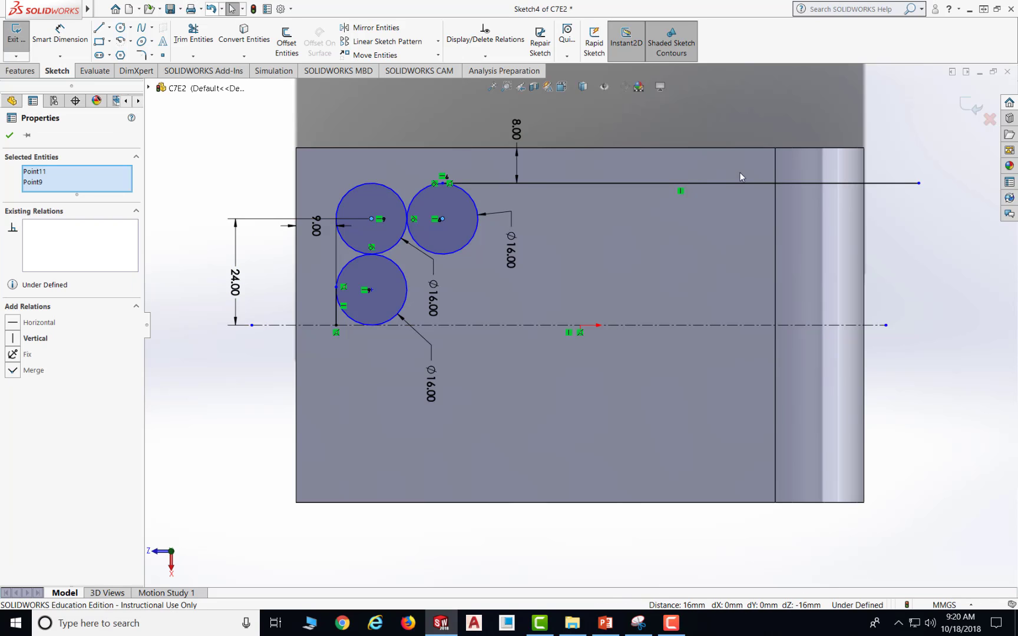
key(Escape)
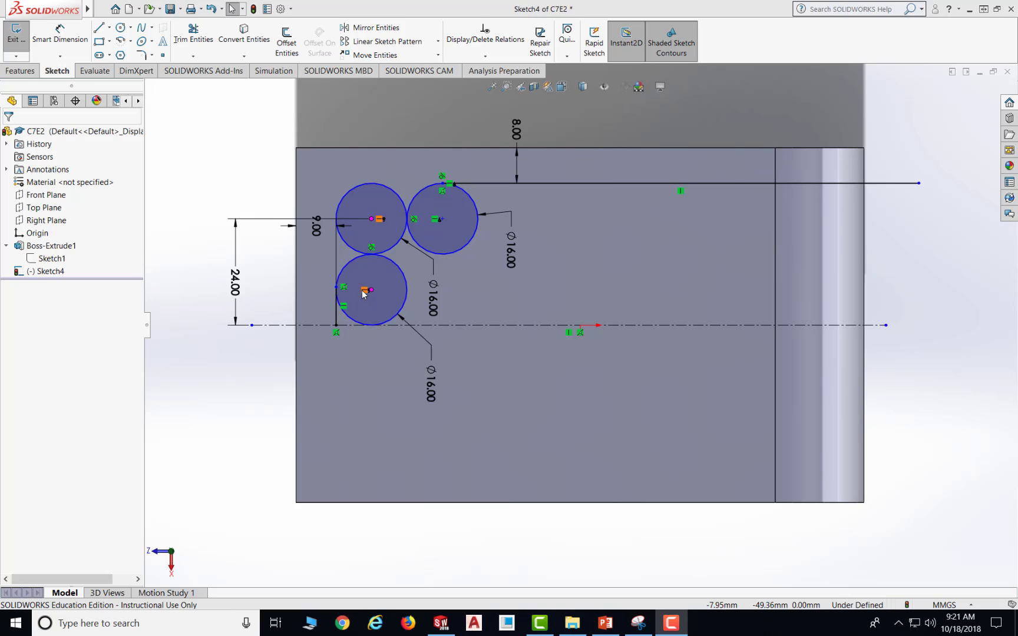
Delete the Horizontal relation between the centers of the middle circle and the circle nearest the centerline.
click(380, 220)
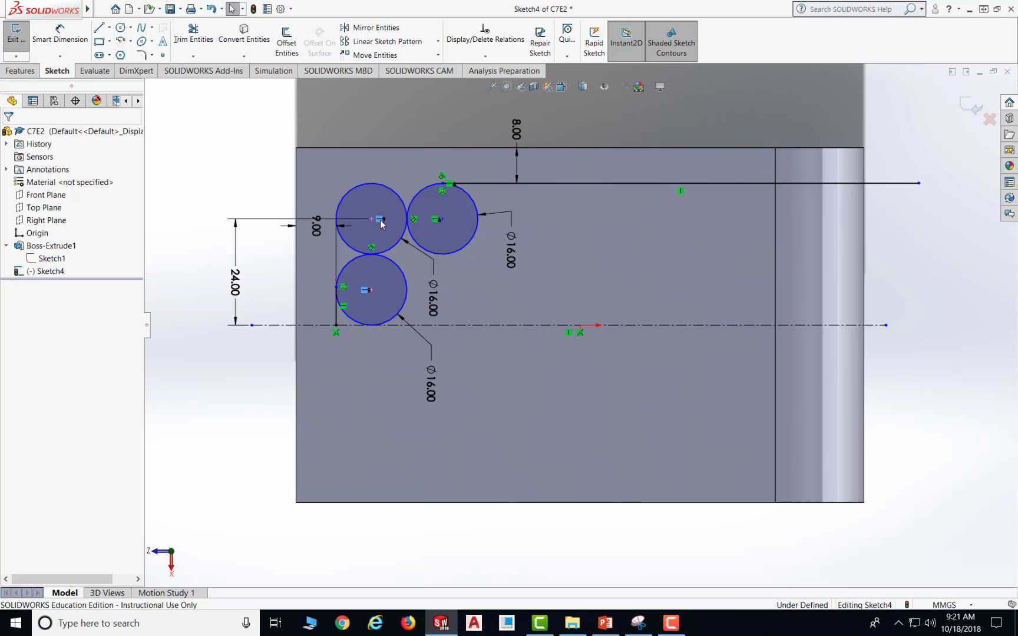
key(Delete)
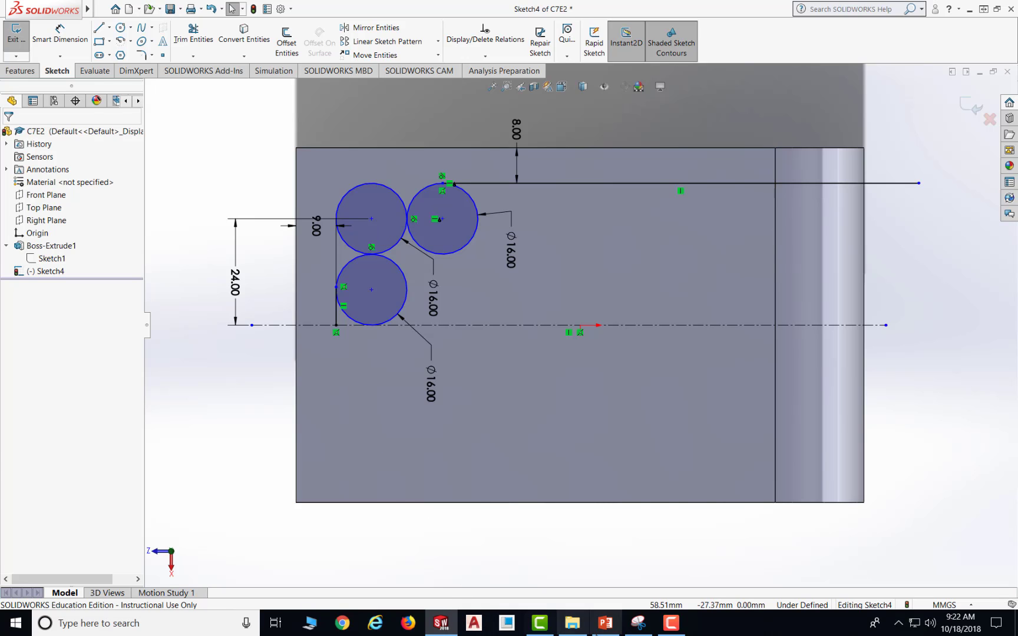
Check the hole position in the PowerPoint drawing, and in SOLIDWORKS dimension the middle circle's center 16 mm from the block's flat end edge.
click(605, 623)
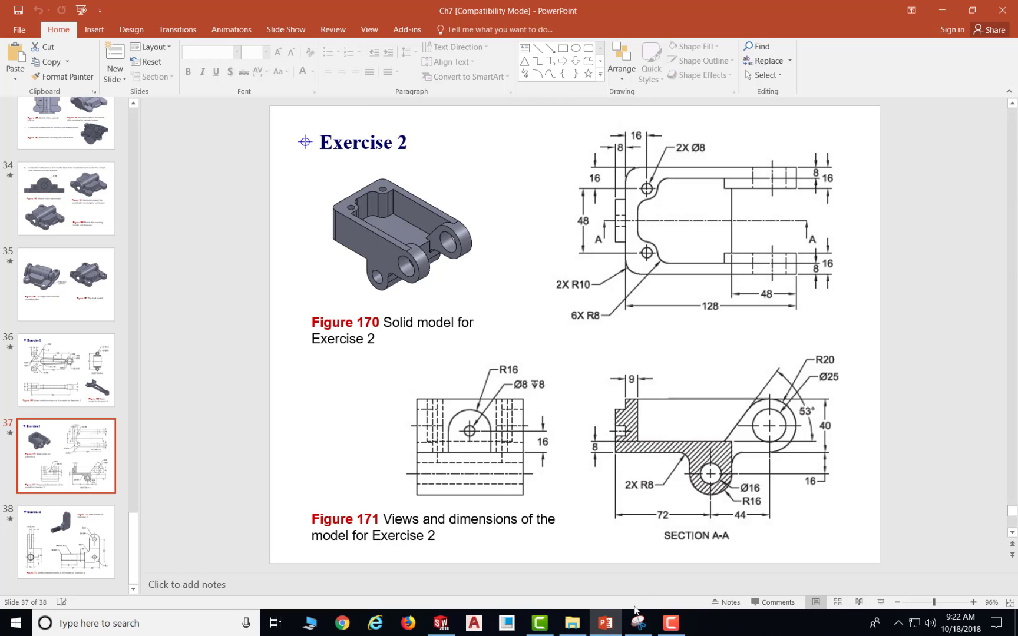
click(441, 623)
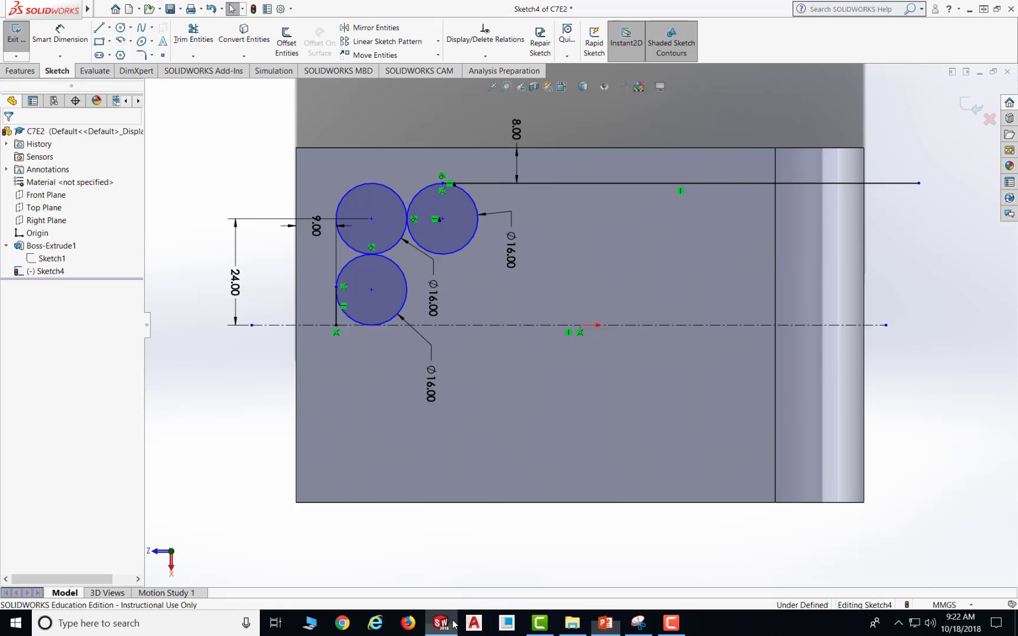
click(60, 34)
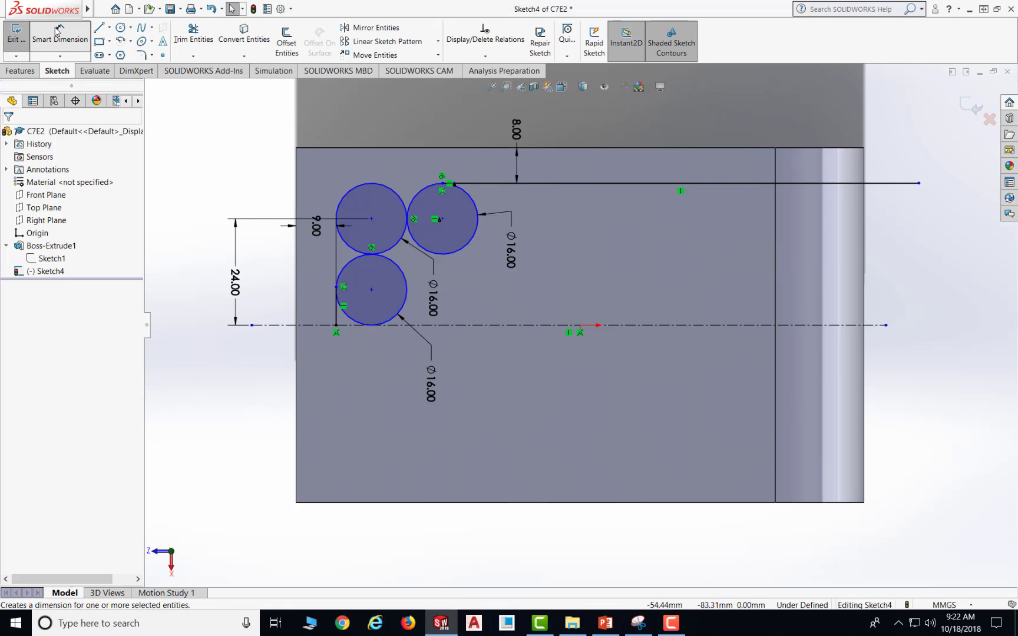
click(297, 204)
click(346, 116)
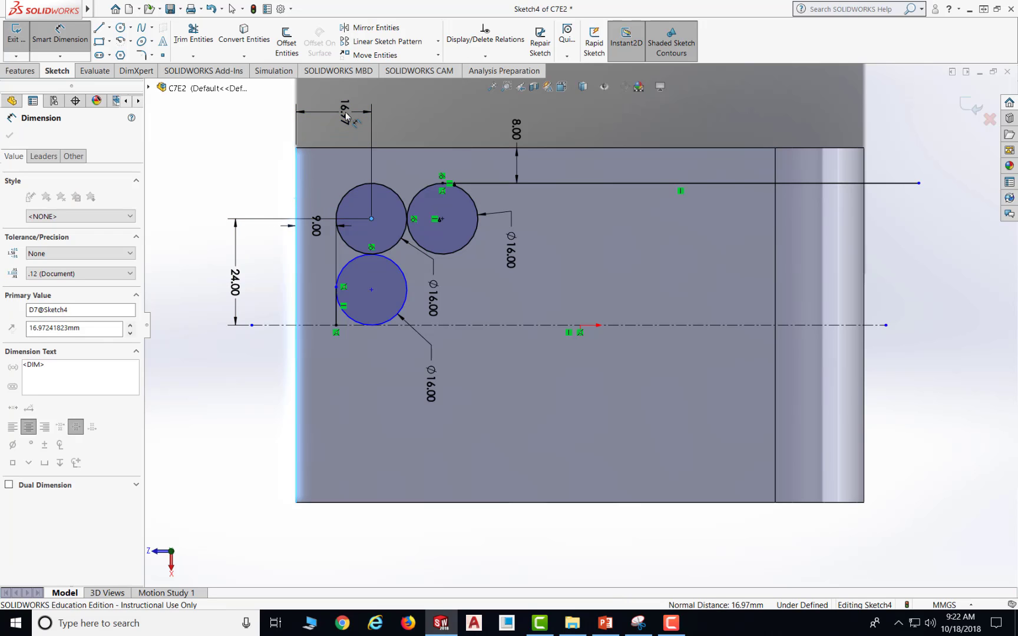
text(16)
key(Return)
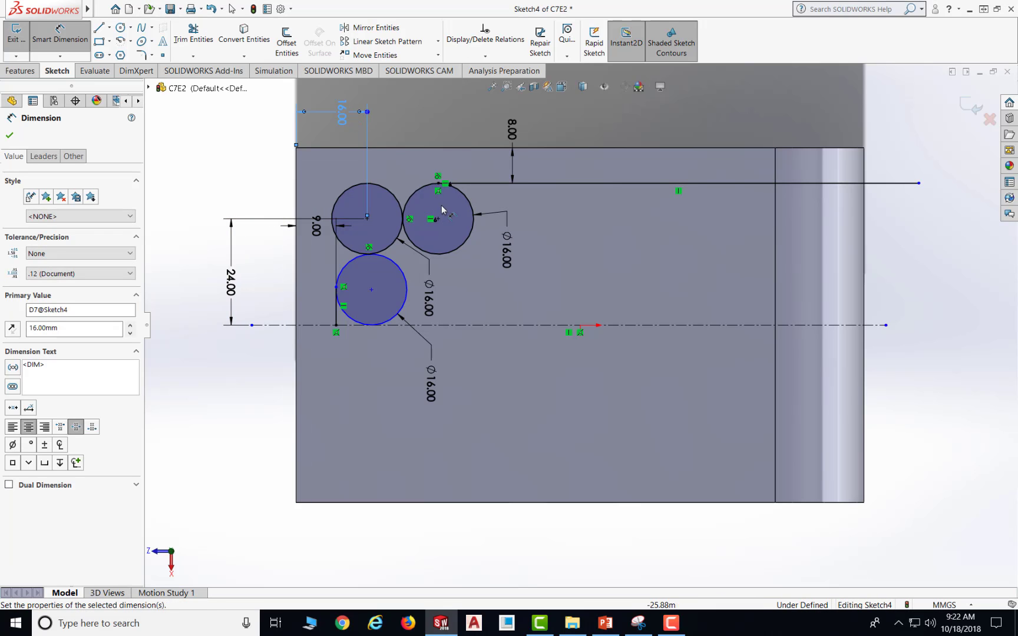
Try to dimension the middle circle's center from the block's adjacent long edge, and dismiss the driven-dimension choice.
click(367, 219)
click(388, 148)
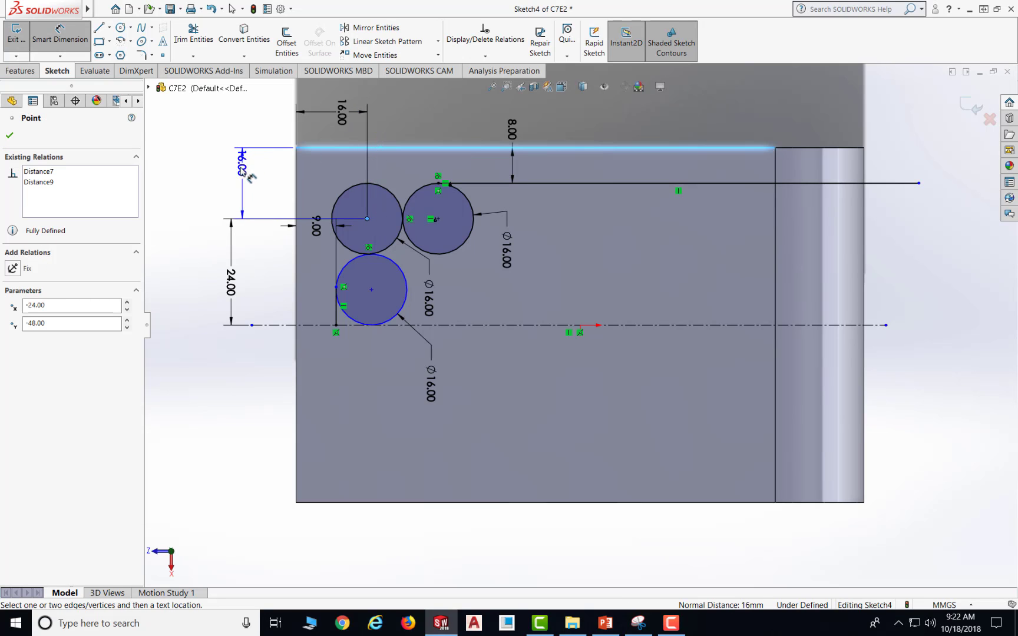
click(239, 172)
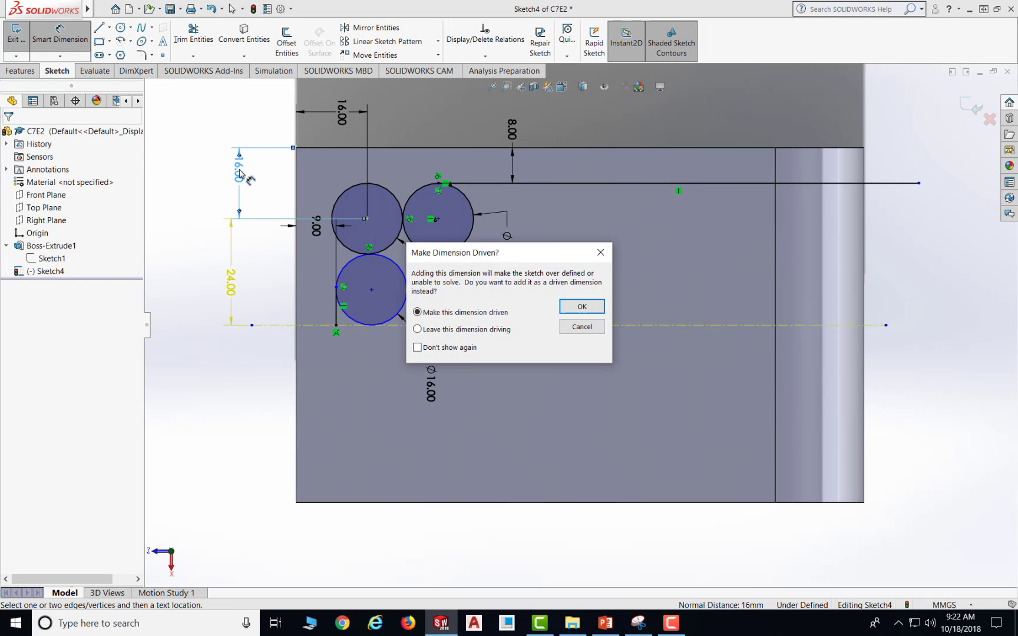
click(600, 252)
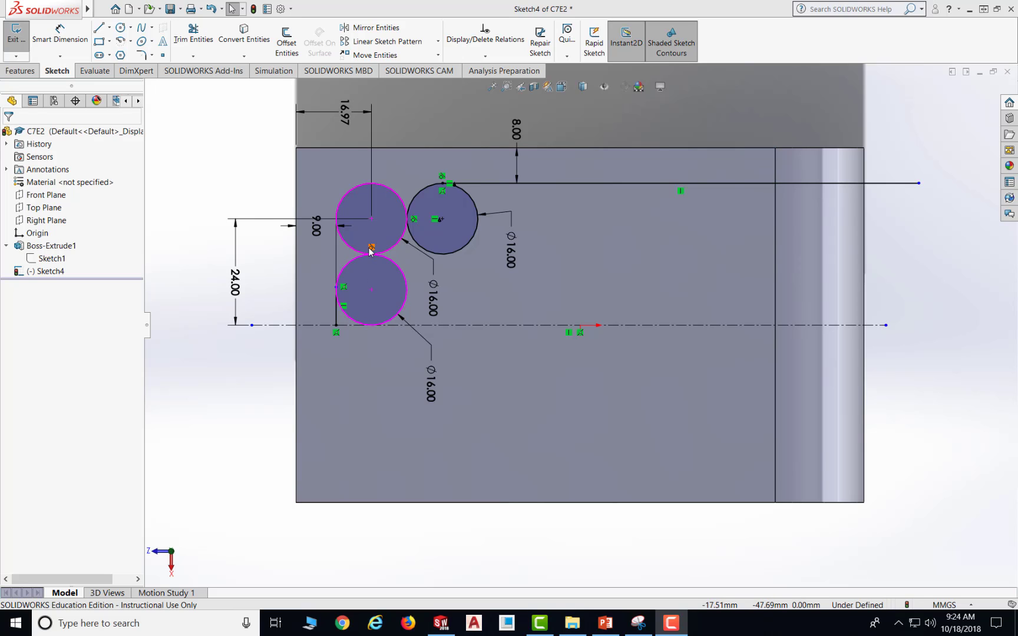
Add a Tangent relation between the circle nearest the centerline and the short line that runs to the centerline.
click(346, 293)
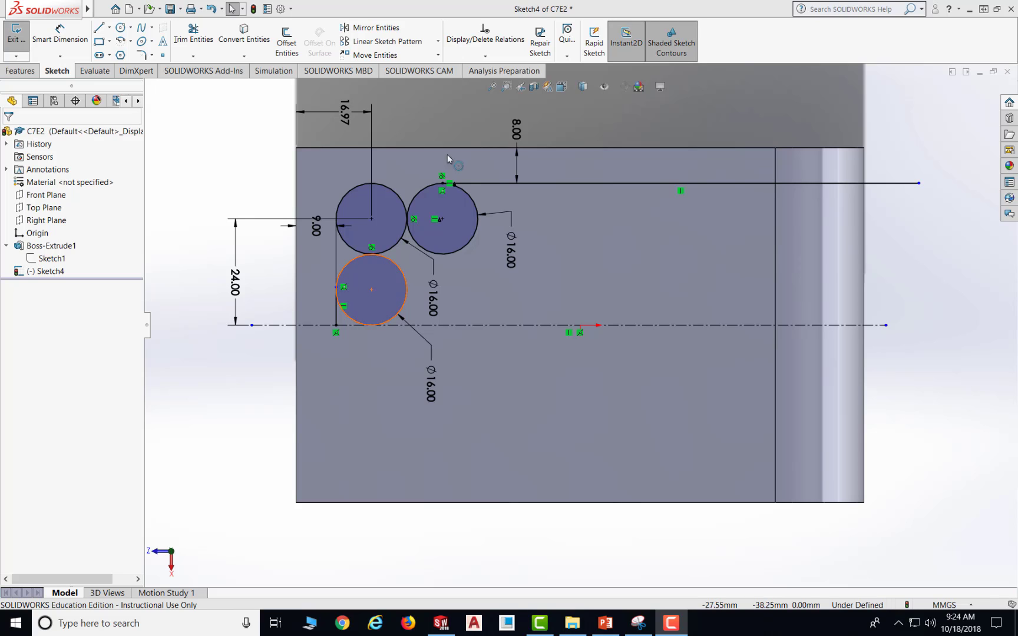
click(484, 57)
click(483, 83)
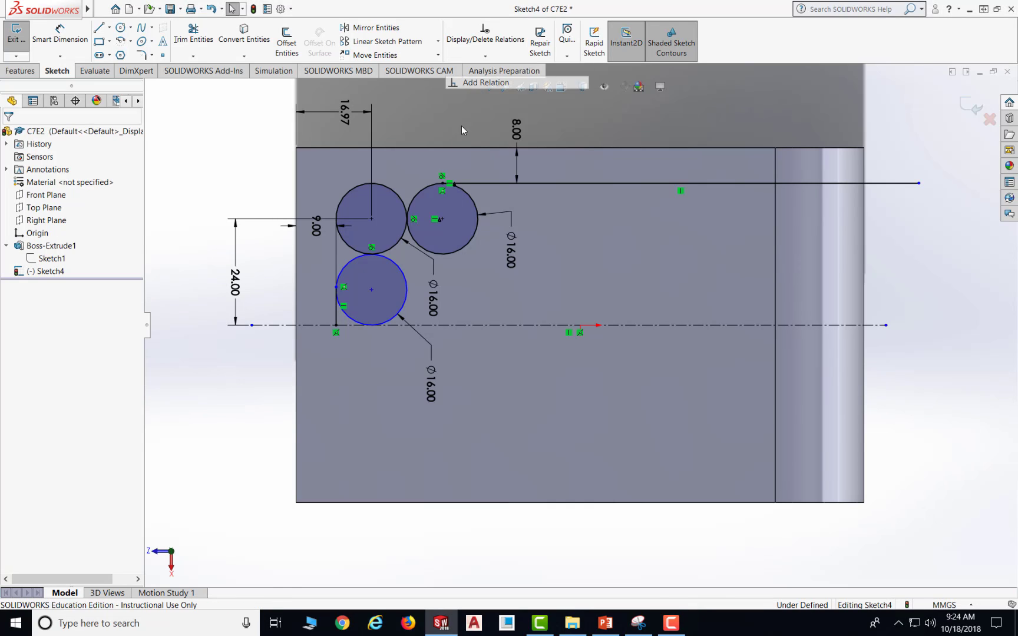
click(345, 273)
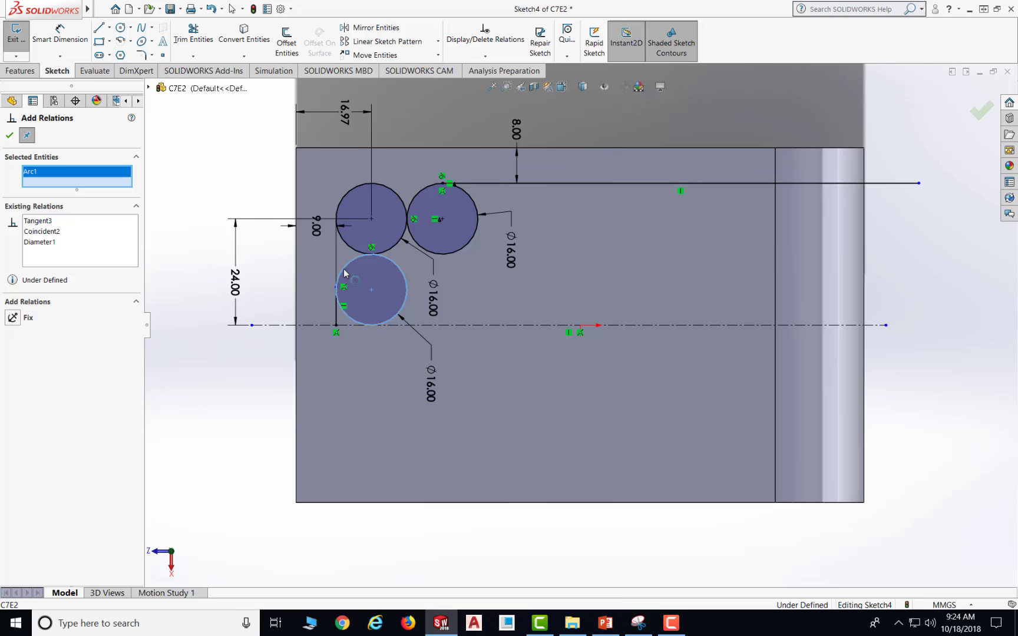
click(336, 314)
click(11, 328)
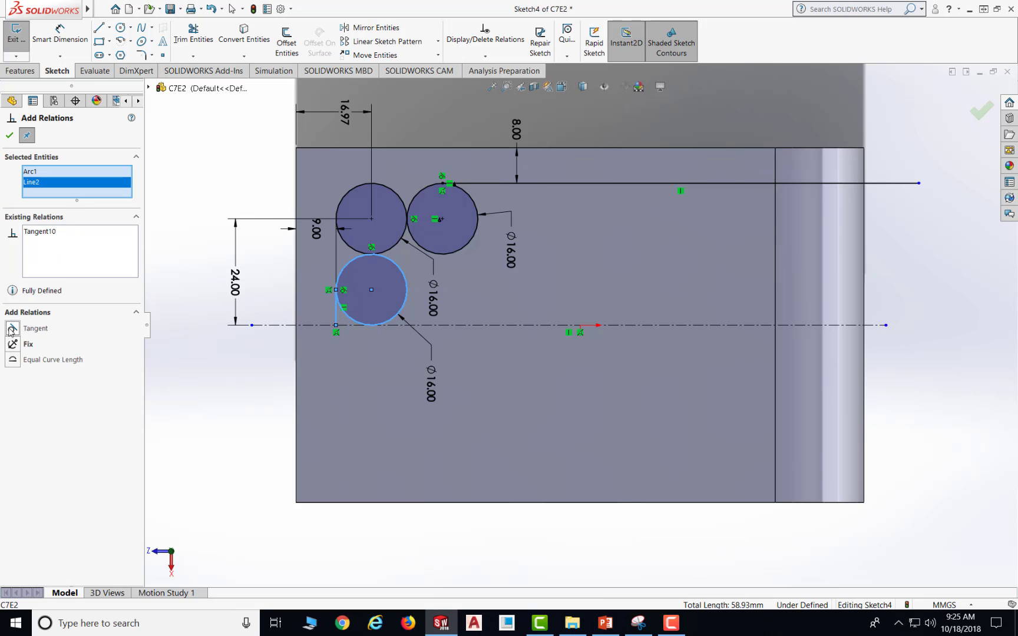
Accept the tangent relation and save the part.
click(8, 137)
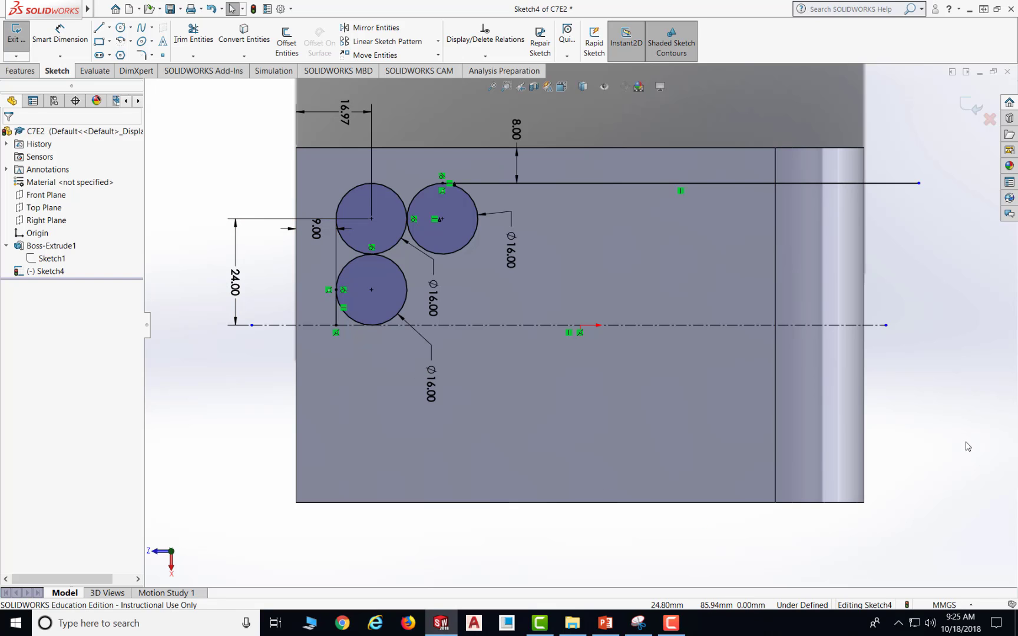
key(ctrl+s)
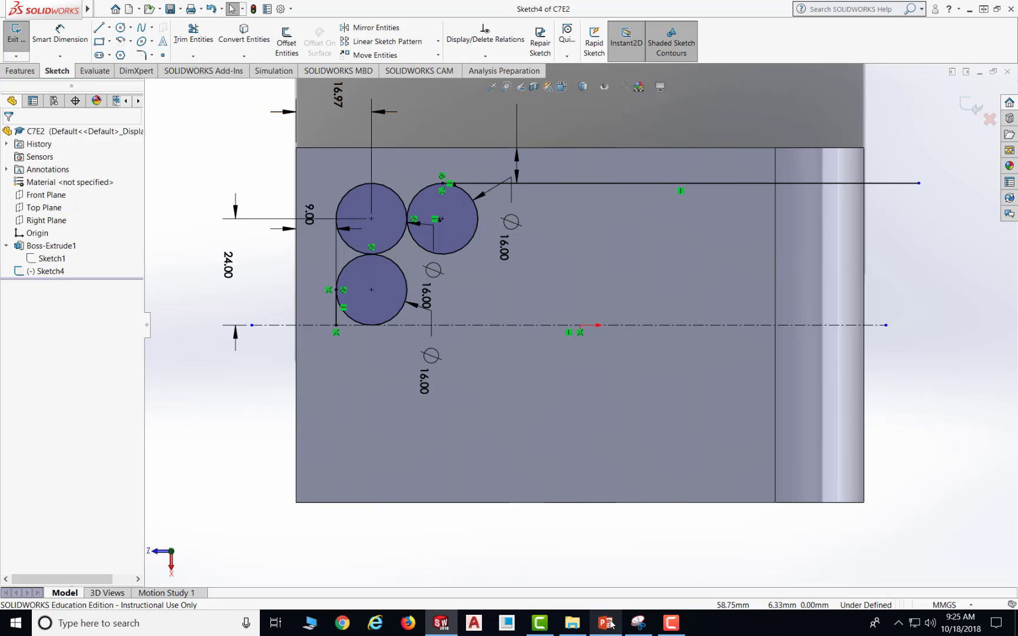
Check the pocket outline in the Exercise 2 drawing in PowerPoint and return to the SOLIDWORKS sketch.
mouse_move(610, 623)
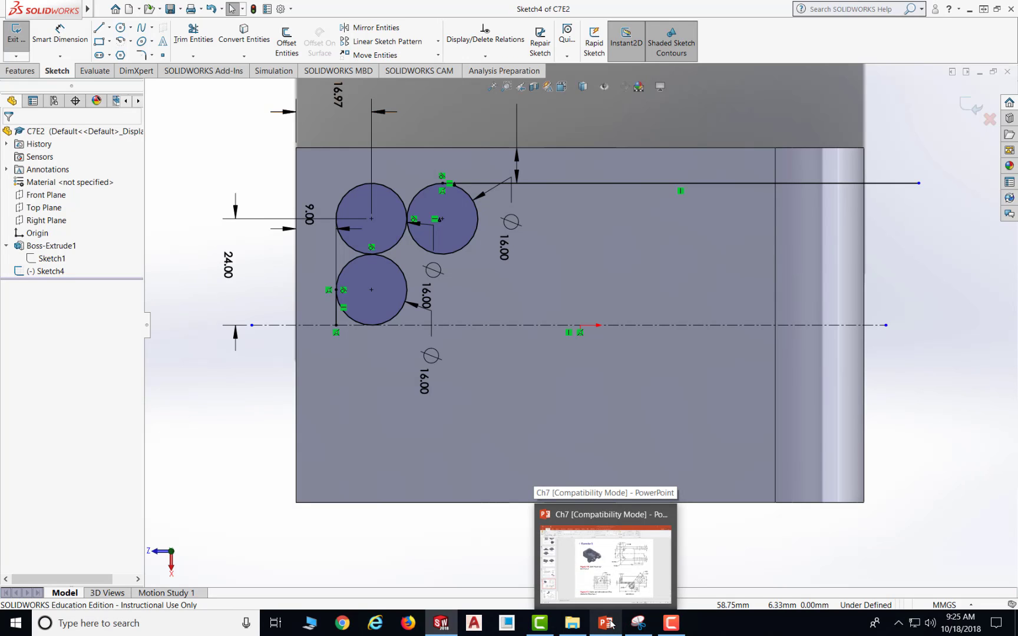
click(610, 623)
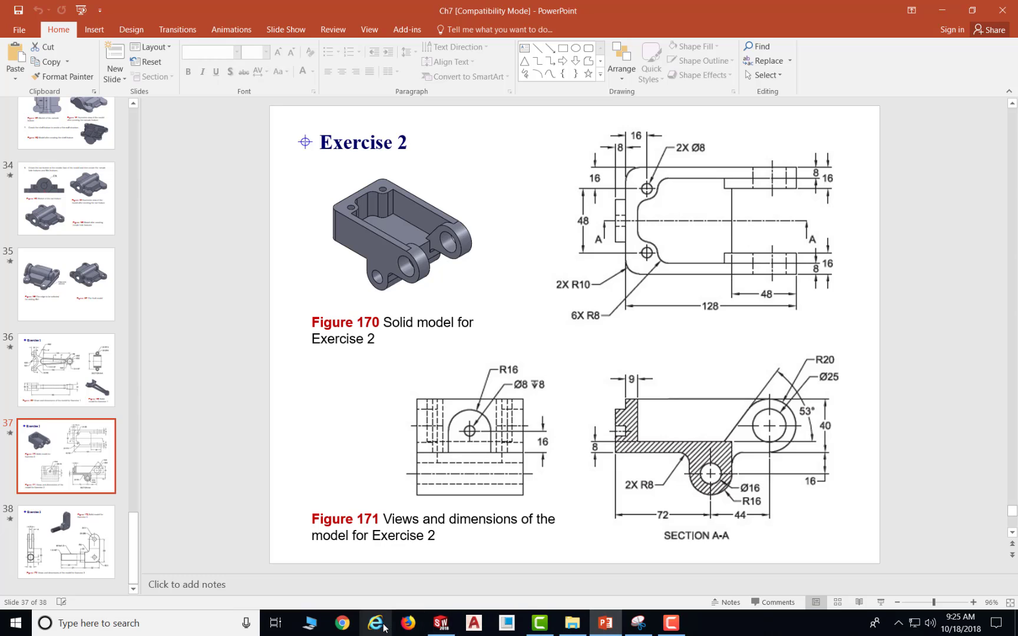
click(450, 627)
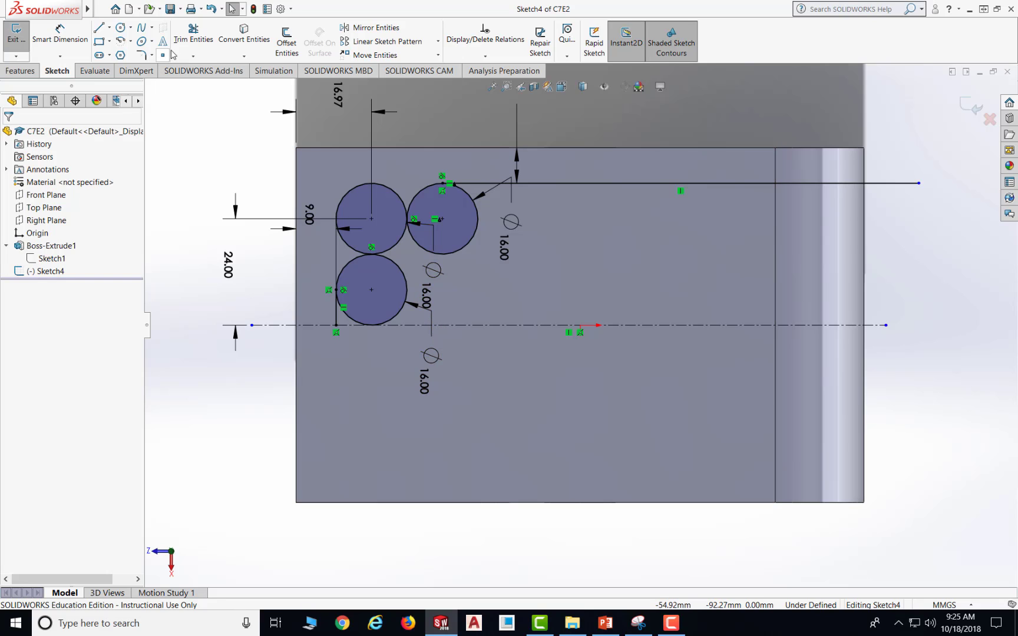
Trim the unneeded portions of the three 16 mm circles, leaving tangent arcs between the short line and the long line.
click(193, 35)
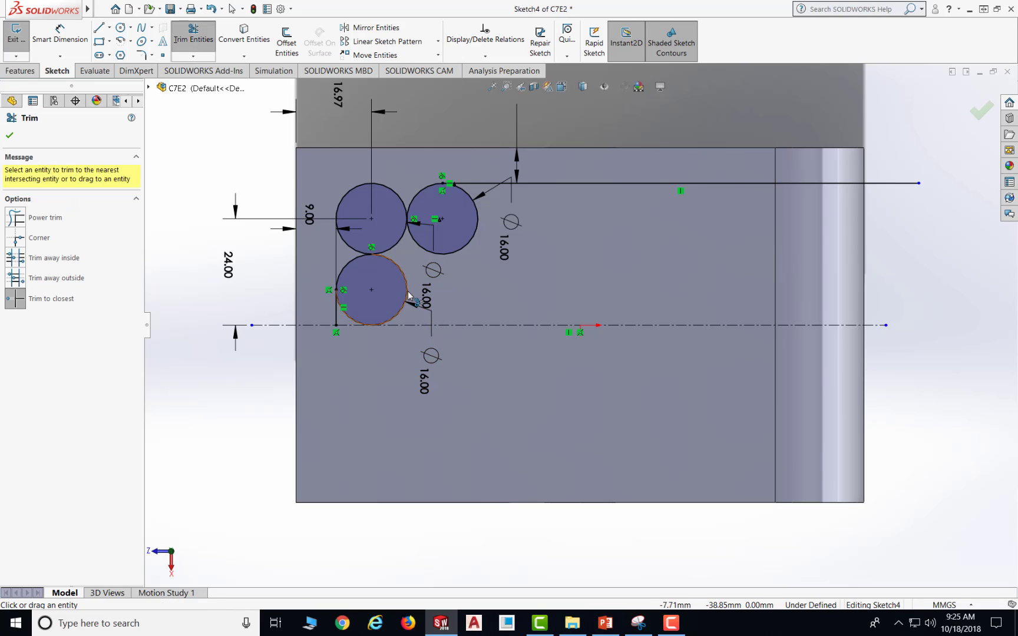
click(408, 295)
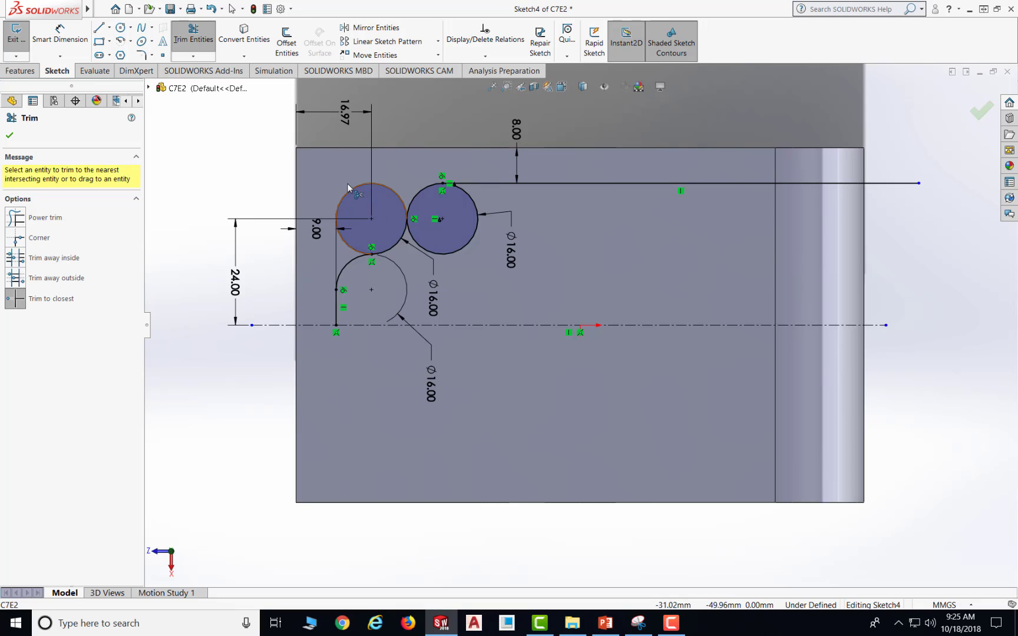
click(352, 188)
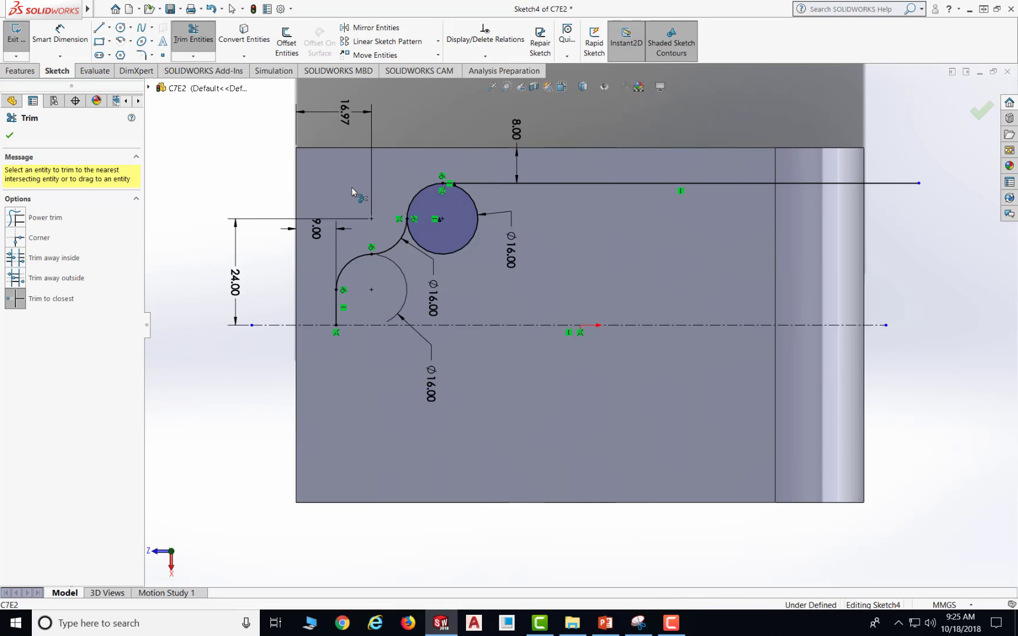
click(473, 240)
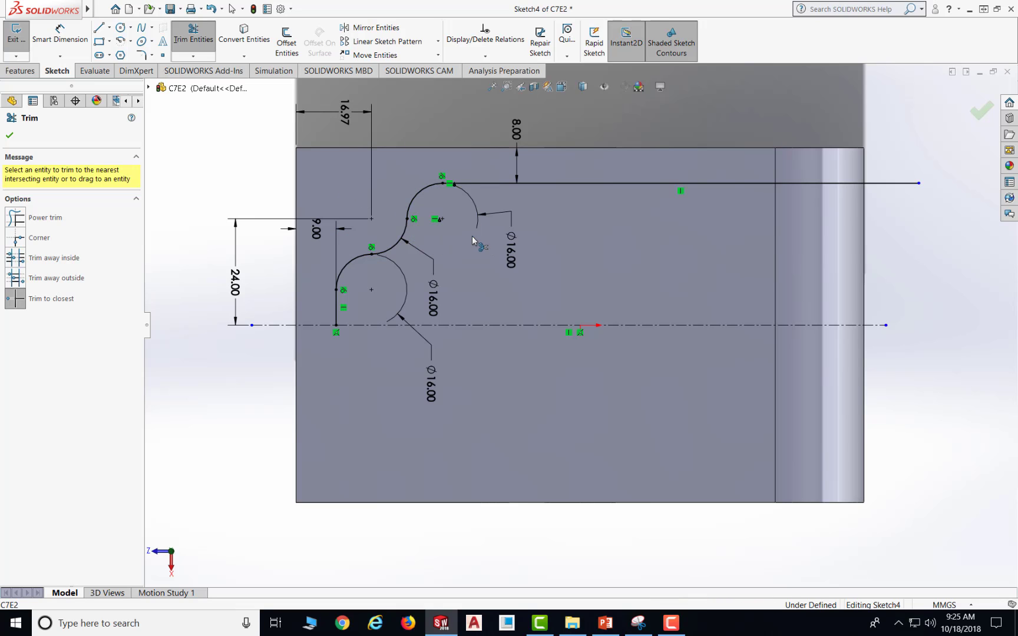
click(4, 136)
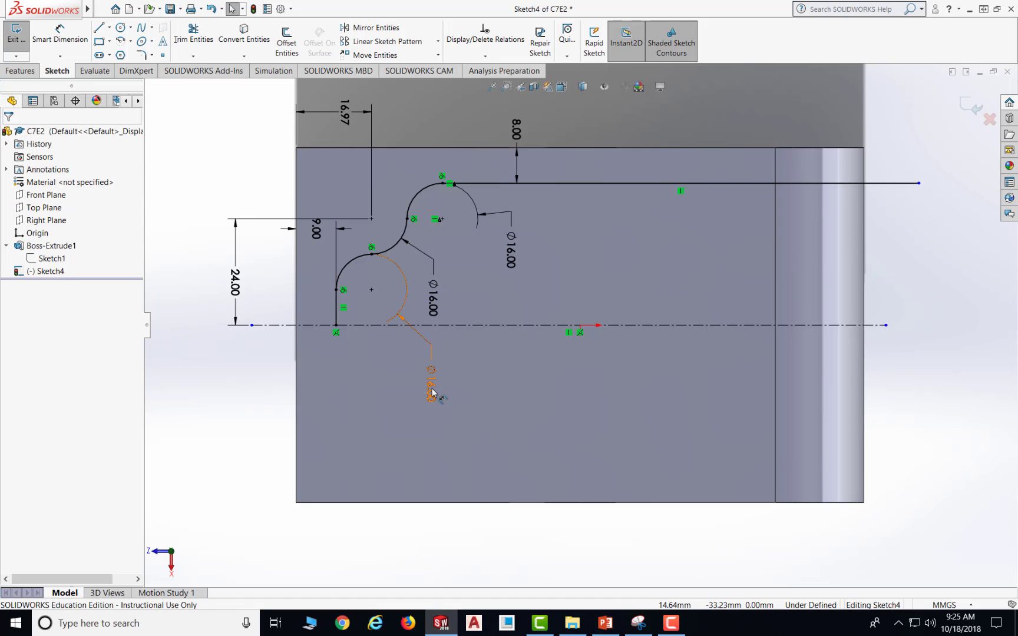
Reposition the diameter dimensions of the two outer arcs outside the pocket outline.
drag(433, 400, 334, 204)
drag(505, 258, 393, 161)
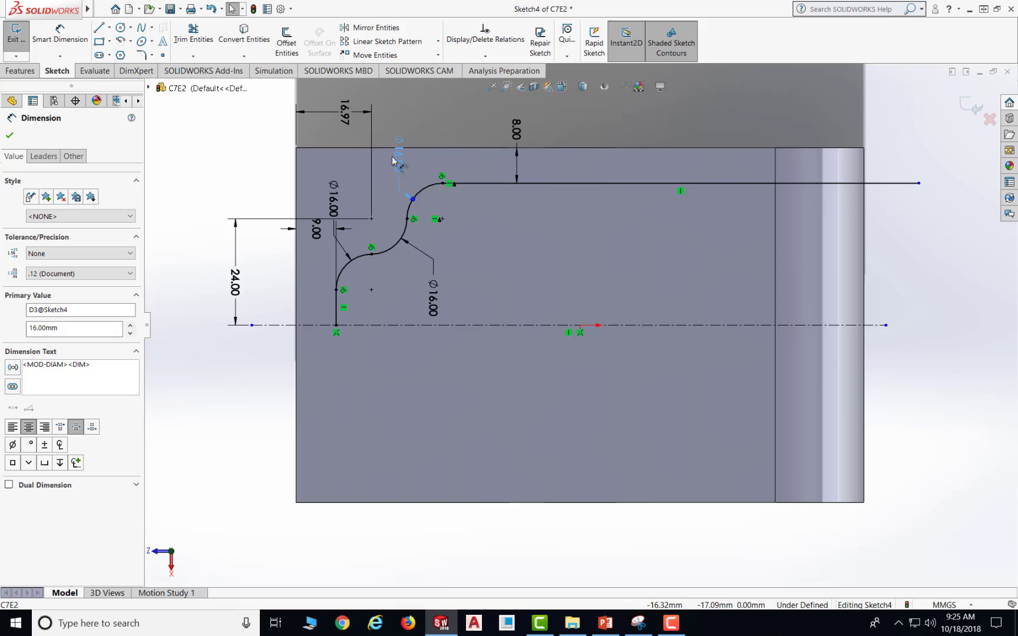
click(637, 131)
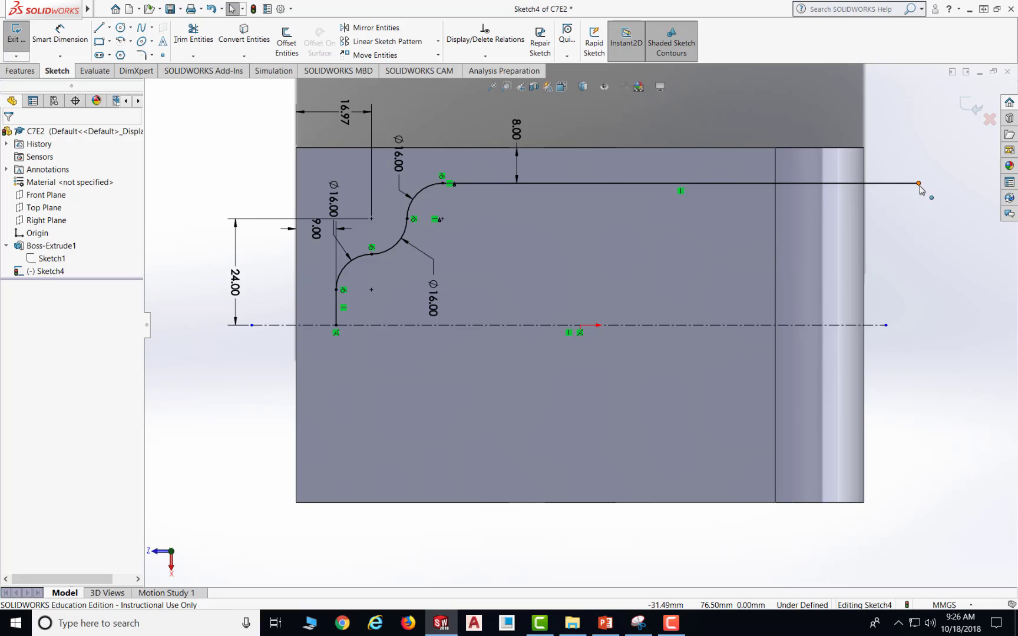
Shorten the long line so its free endpoint is coincident with the block's rounded end edge.
drag(919, 184, 865, 185)
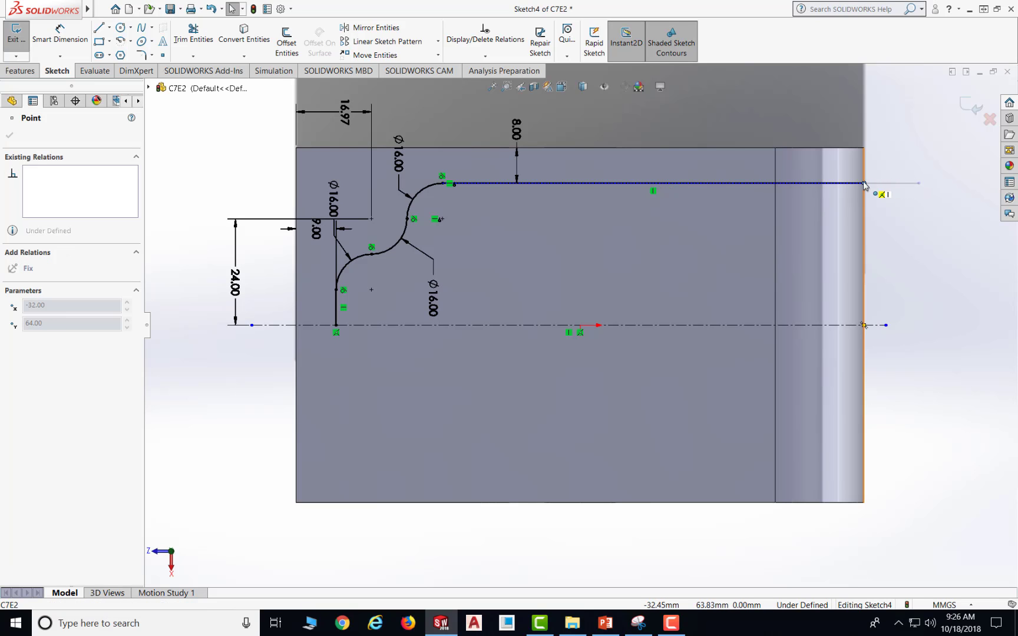
drag(864, 185, 864, 183)
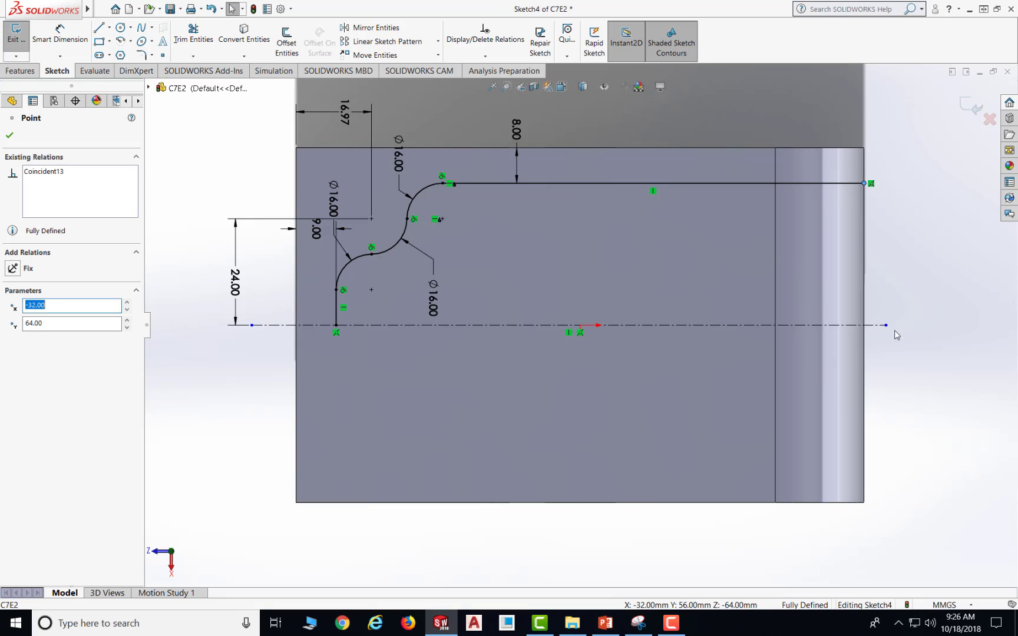
click(912, 248)
Mirror the two lines and three arcs of the half outline about the horizontal centerline.
mouse_move(917, 183)
middle_down()
mouse_move(915, 235)
mouse_move(911, 174)
mouse_move(921, 170)
middle_up()
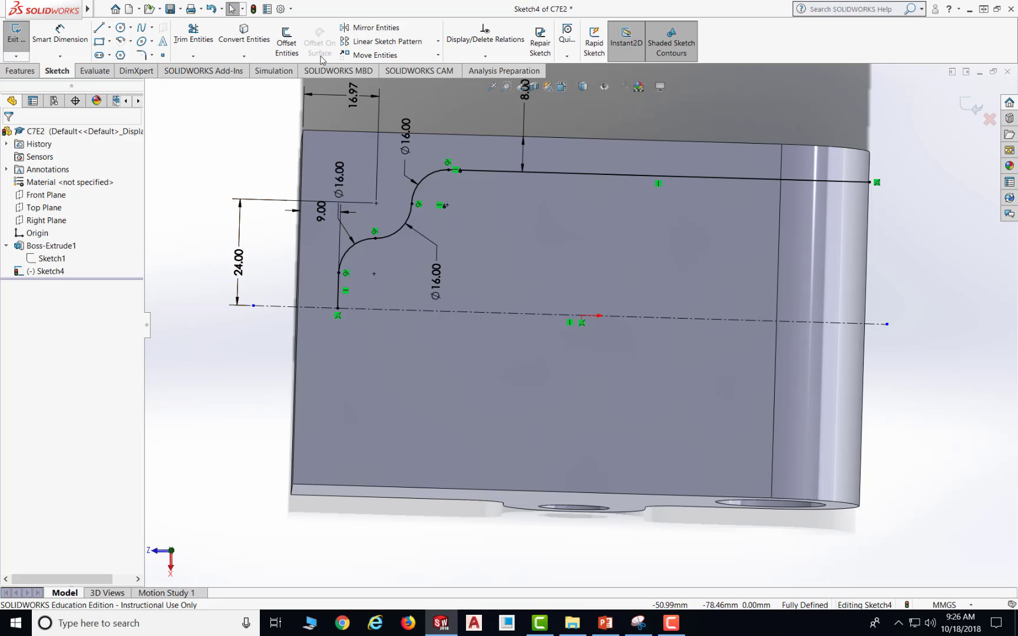
click(389, 33)
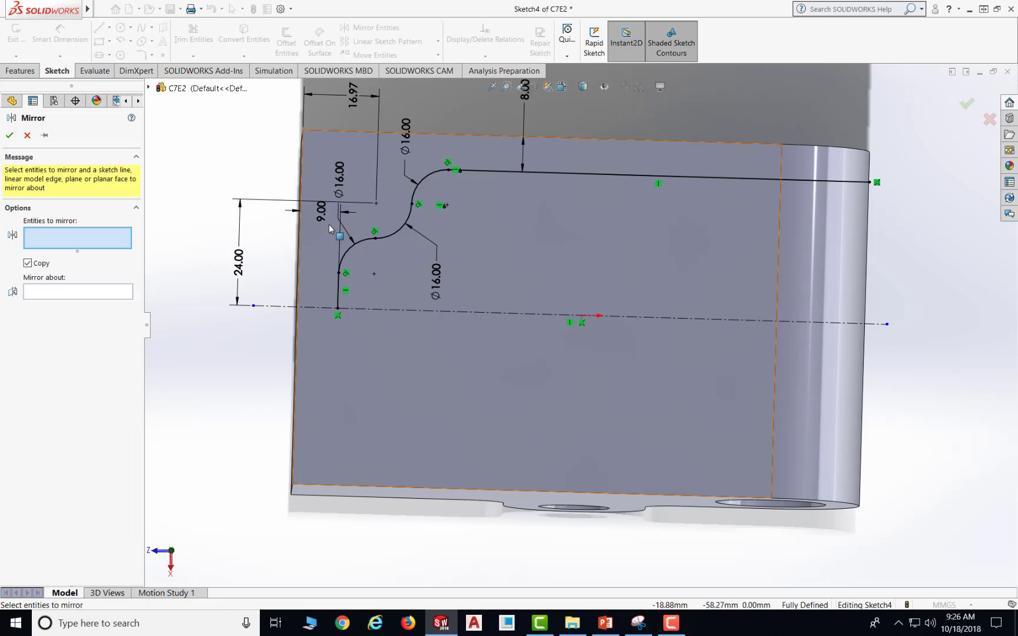
drag(585, 165, 898, 299)
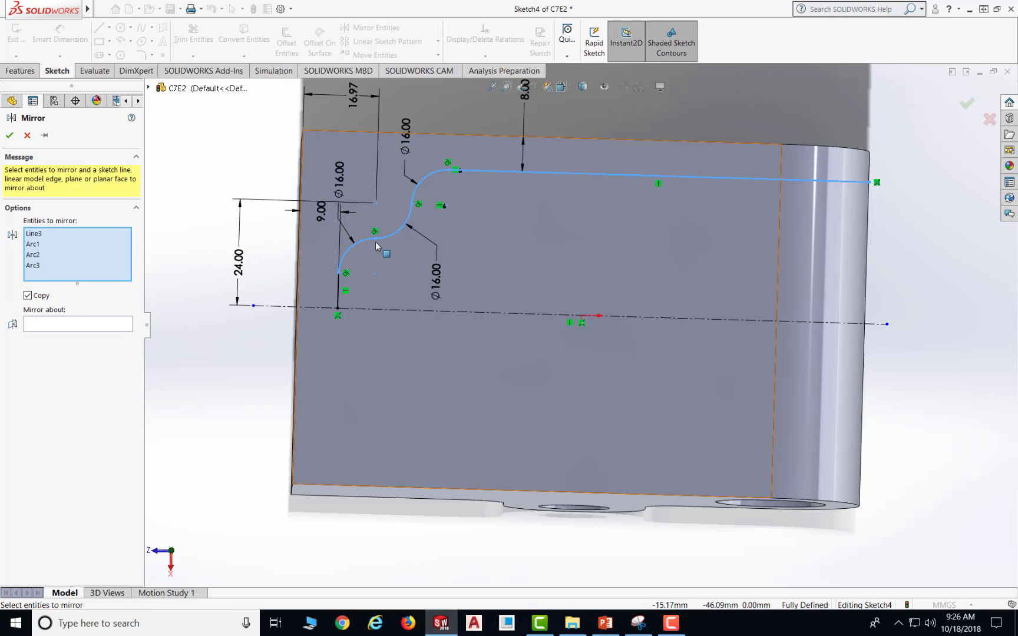
click(340, 289)
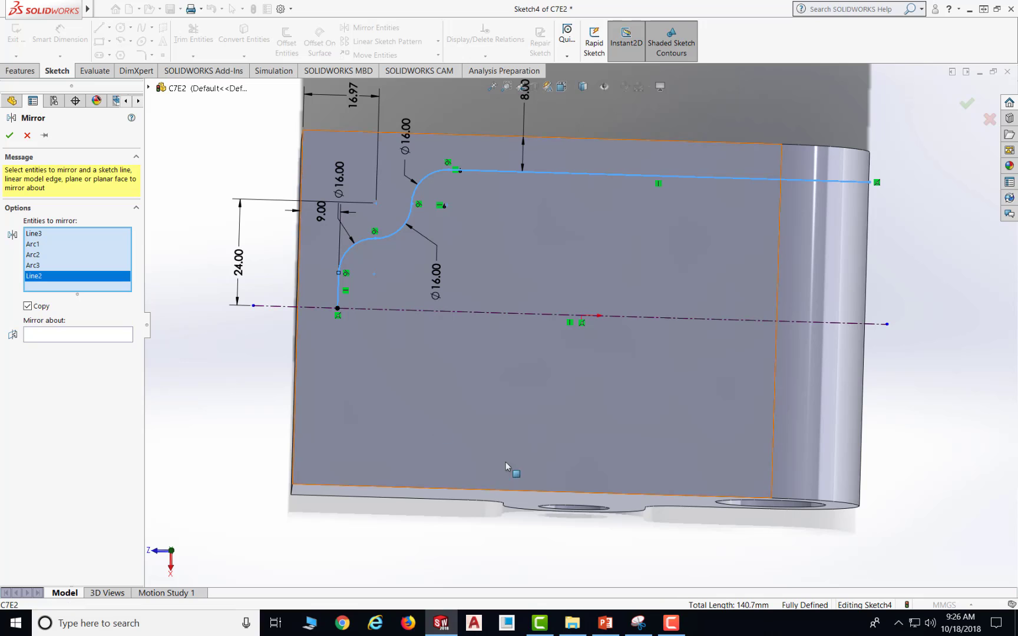
click(73, 336)
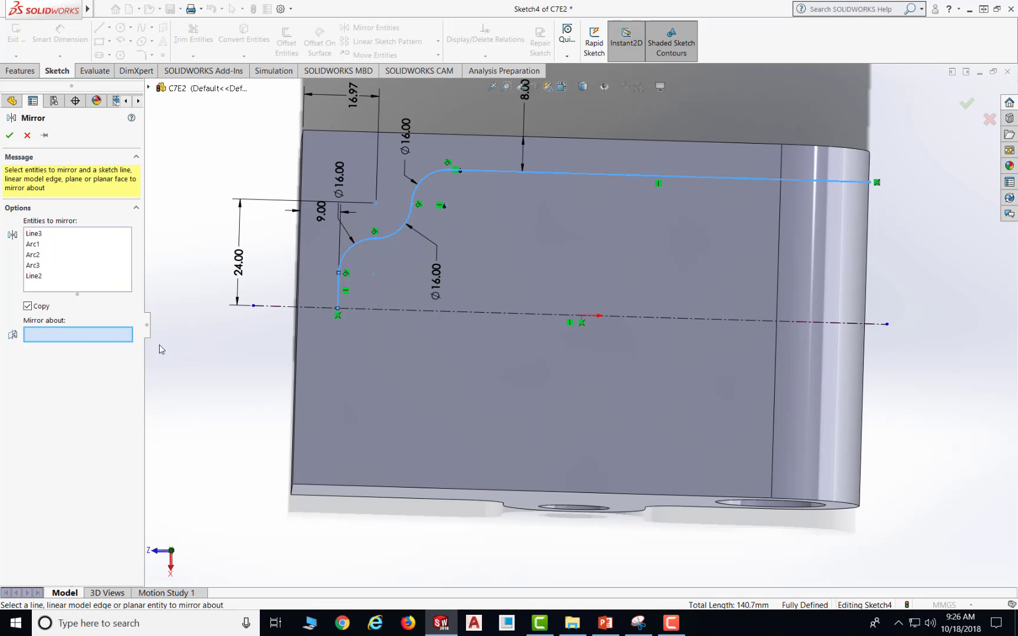
click(389, 312)
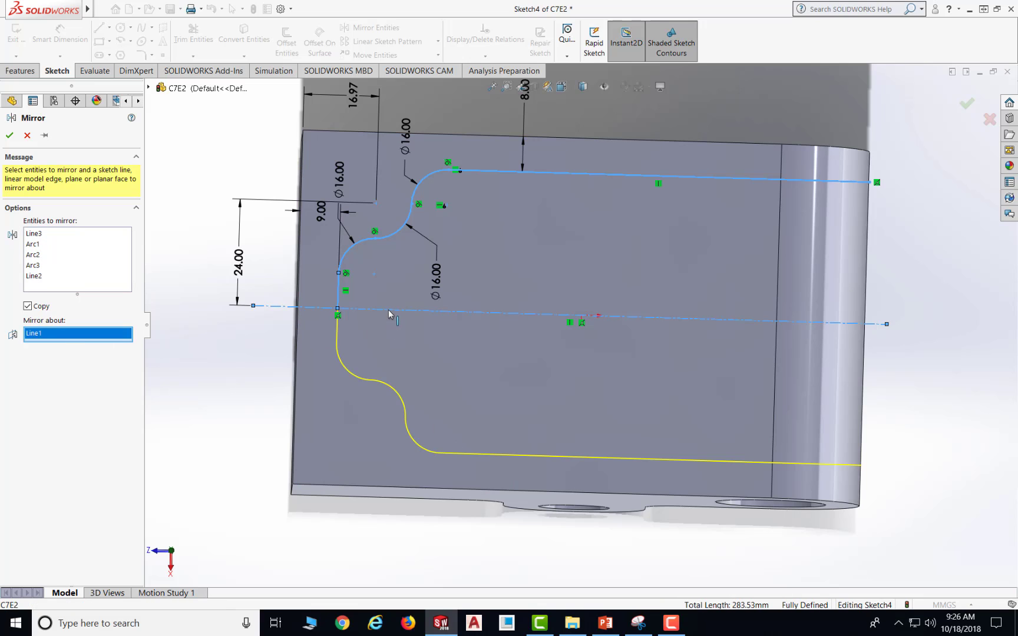
click(9, 136)
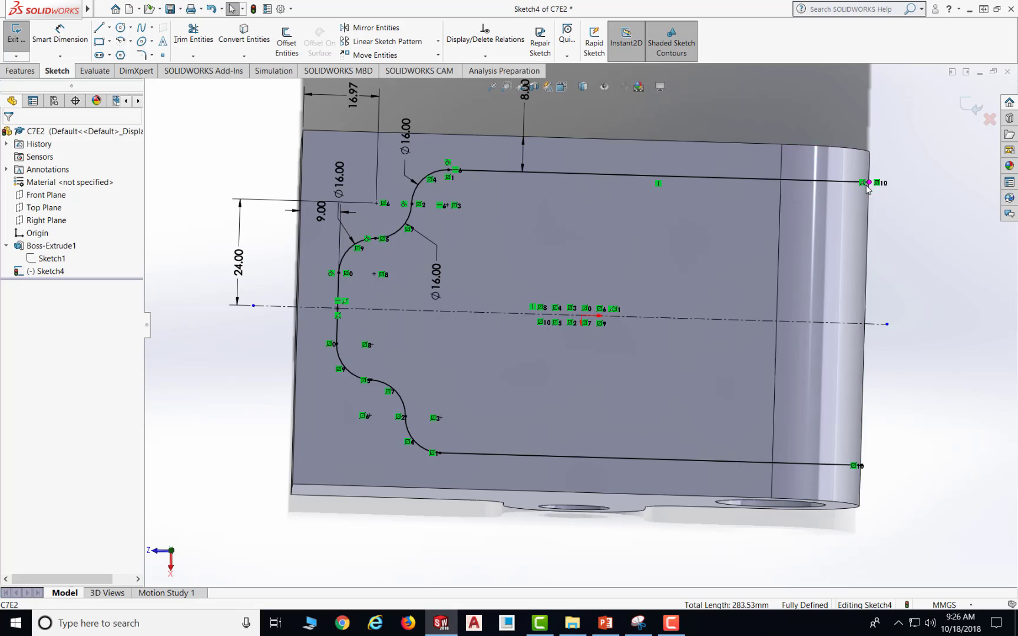
Close the pocket outline with a 64 mm line between its two open ends, and check the exercise drawing in PowerPoint.
click(99, 27)
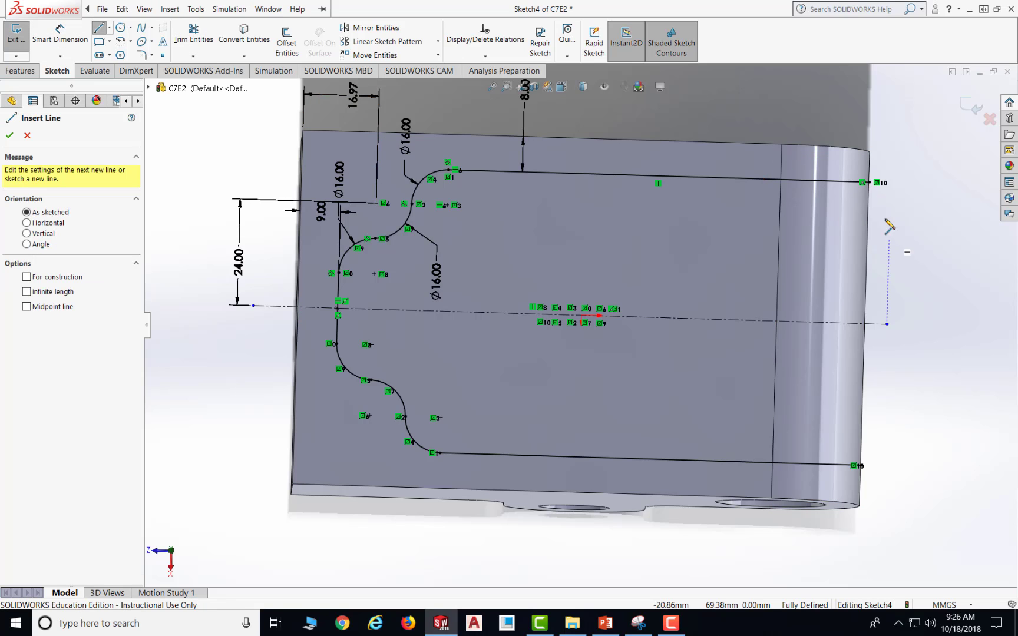
click(869, 183)
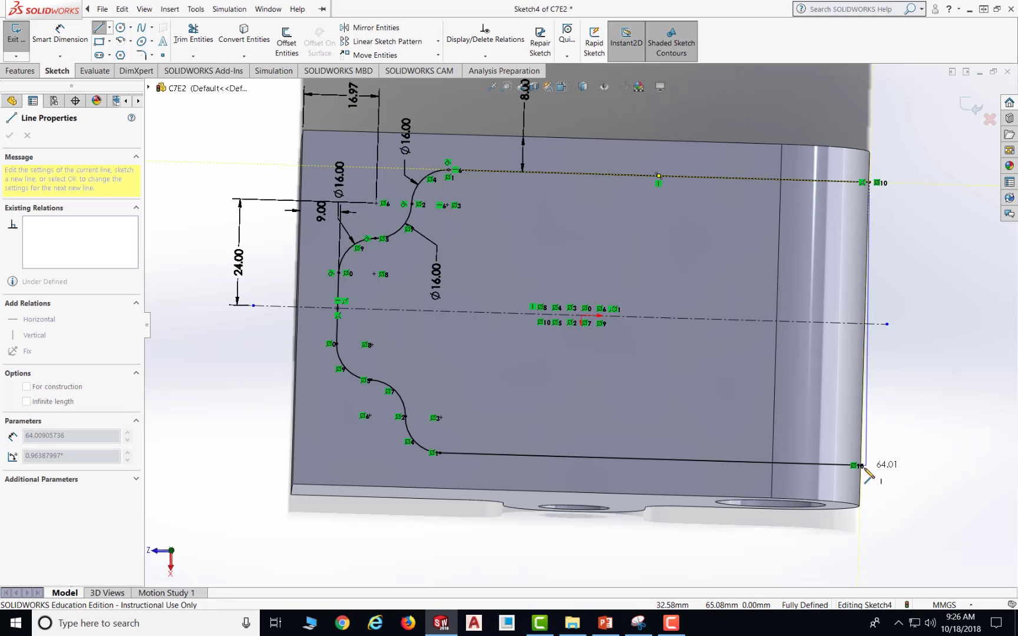
click(861, 466)
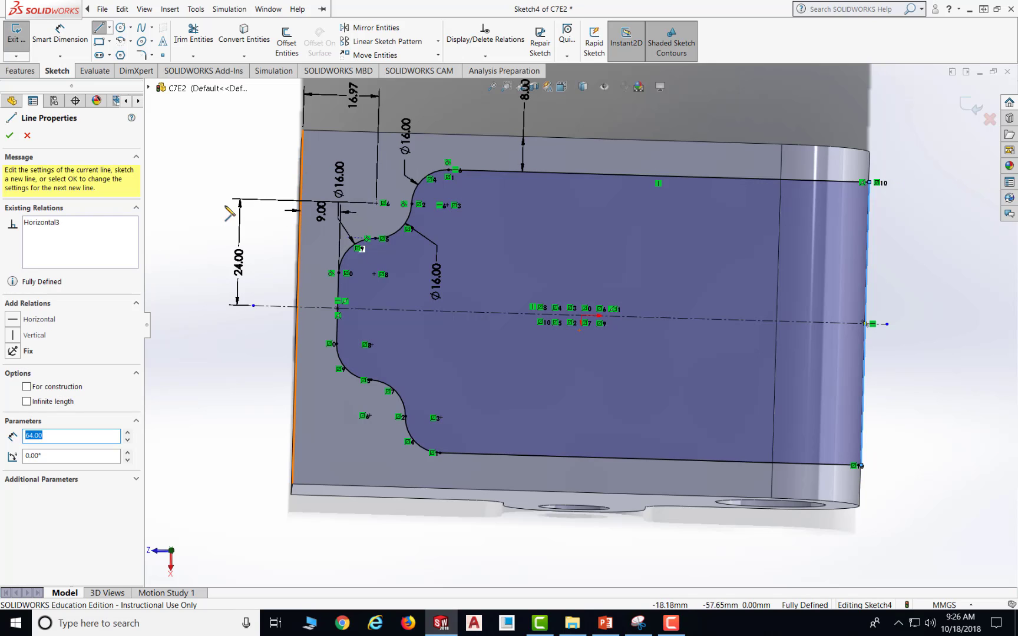
click(9, 136)
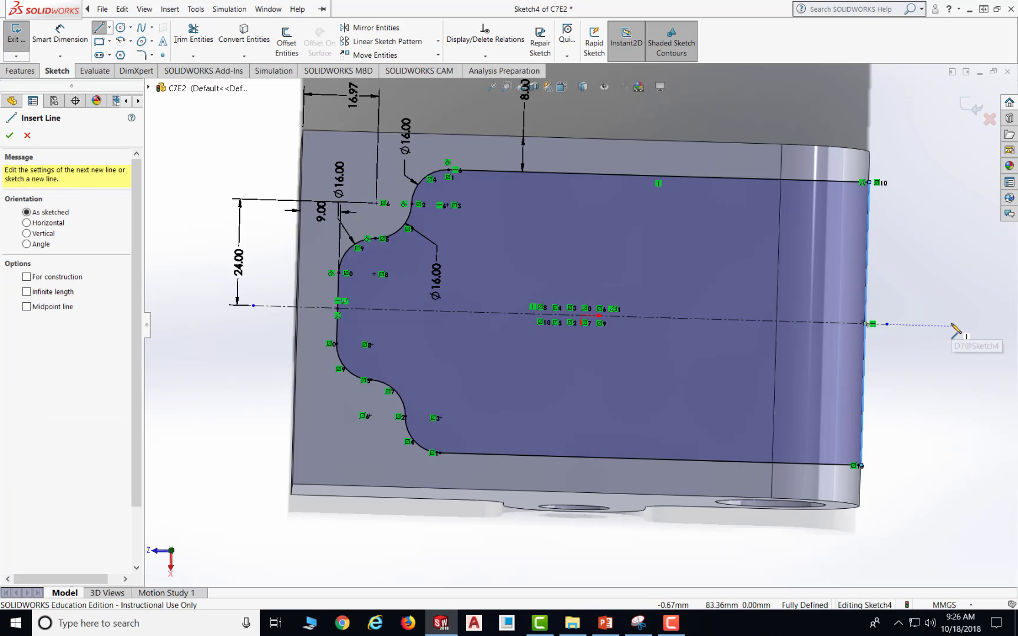
click(10, 136)
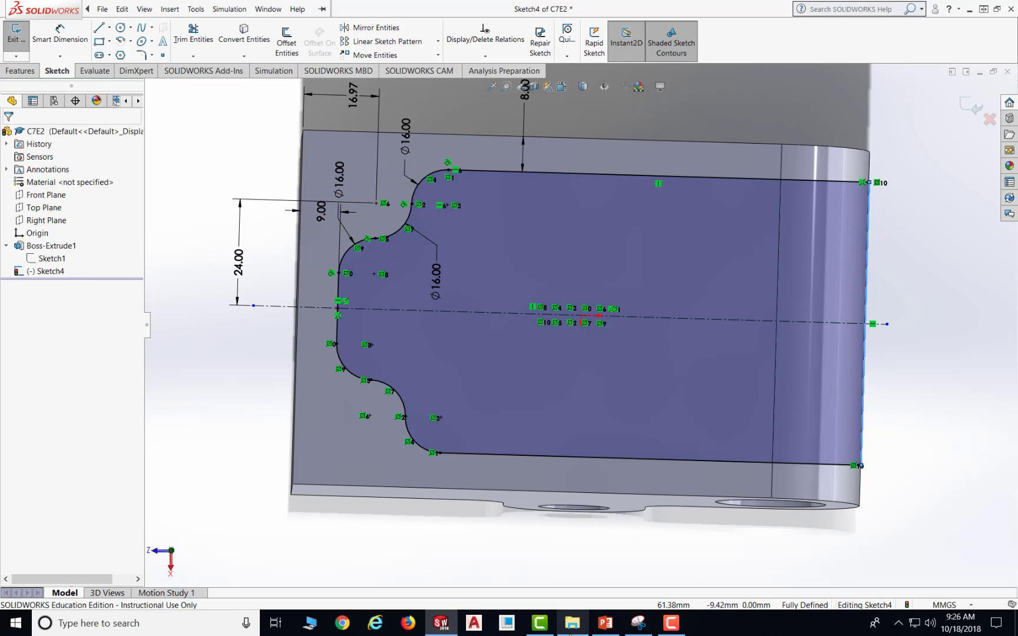
click(618, 626)
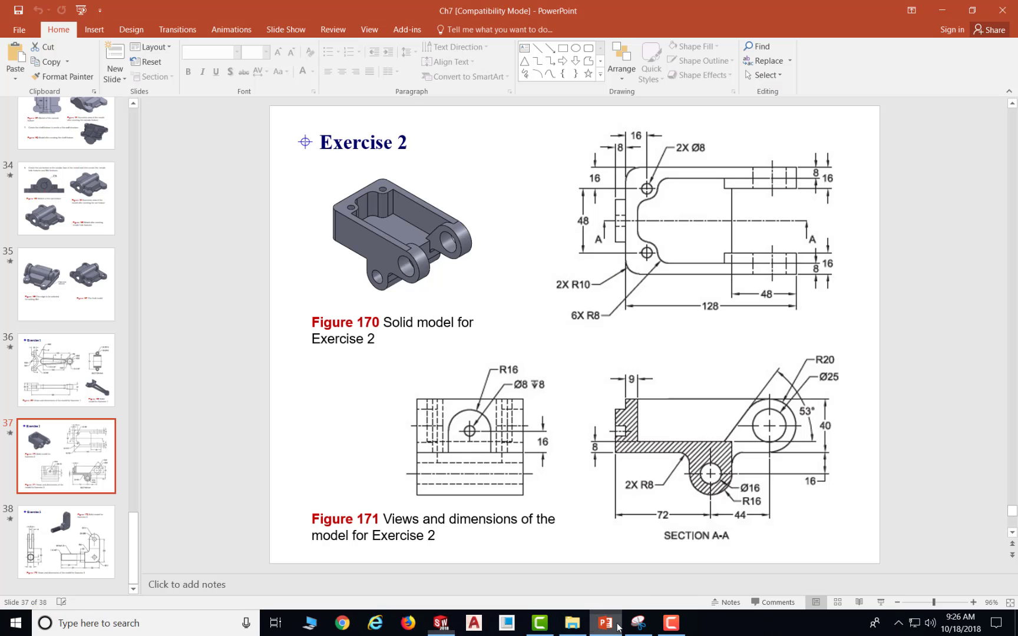
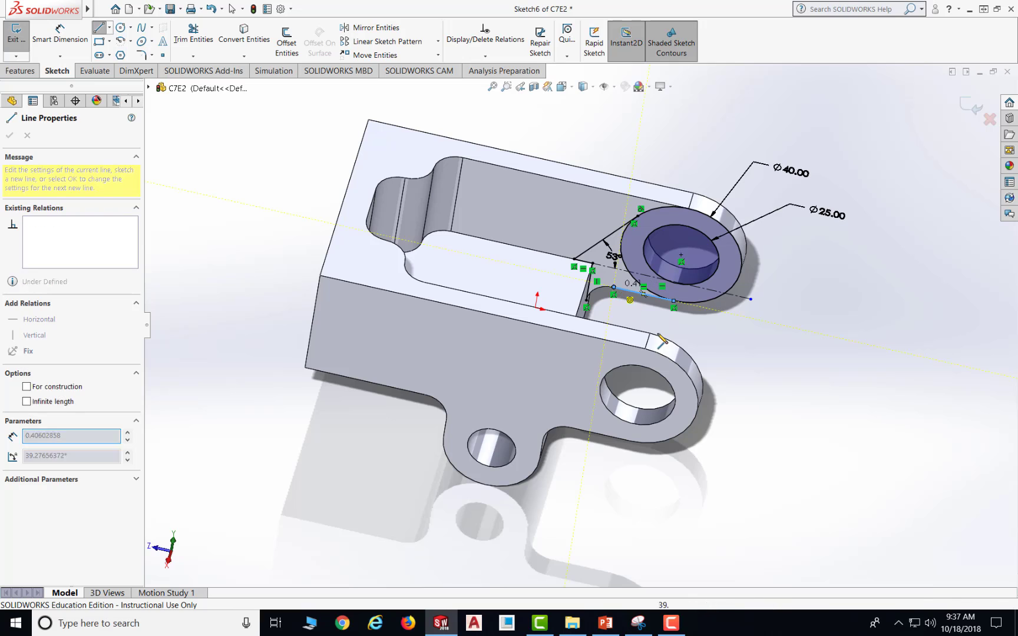
Finish the line at the 40 mm circle and sketch an 8 mm radius circle through the line's other endpoint in the lug sketch.
click(674, 307)
key(Escape)
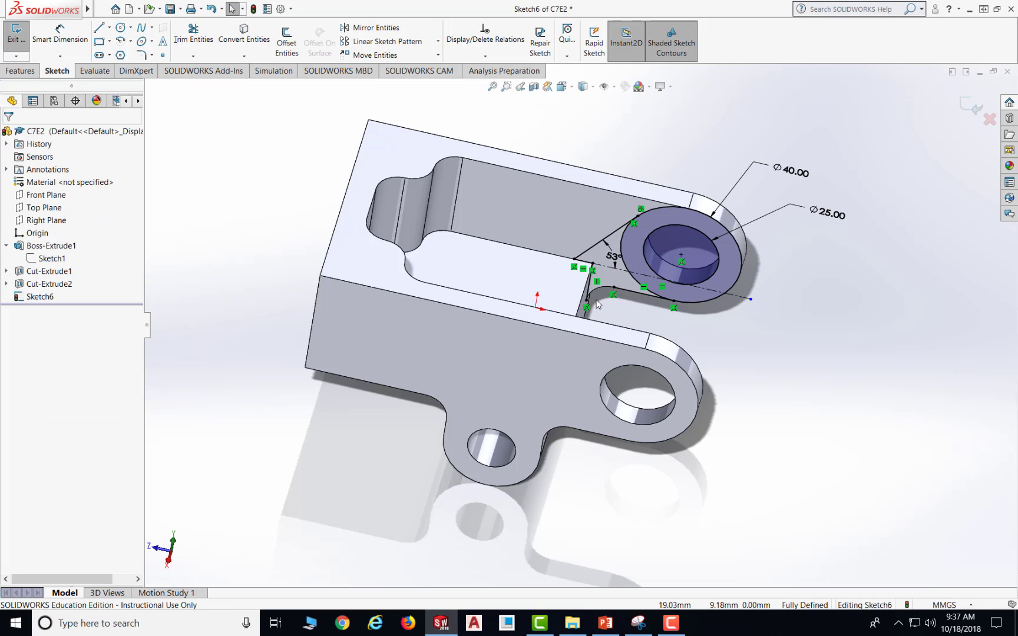
click(121, 28)
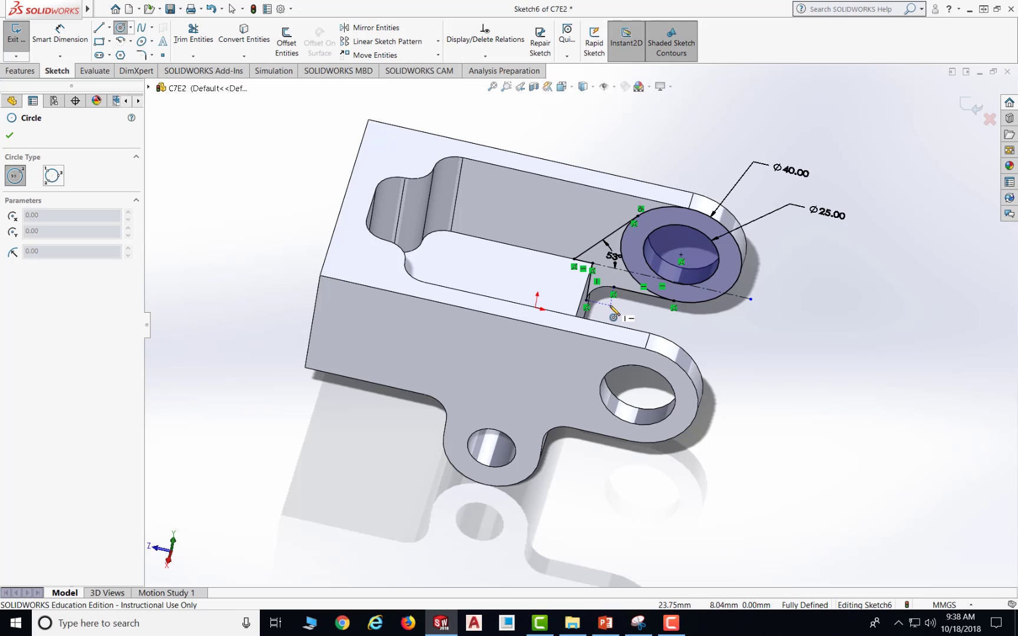
click(611, 306)
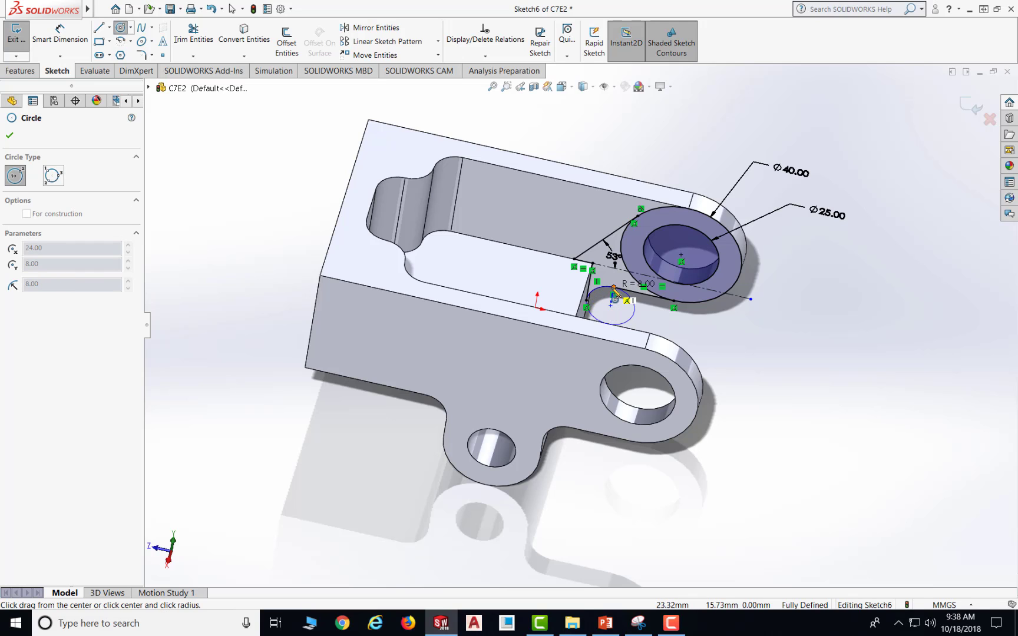
click(614, 291)
key(Escape)
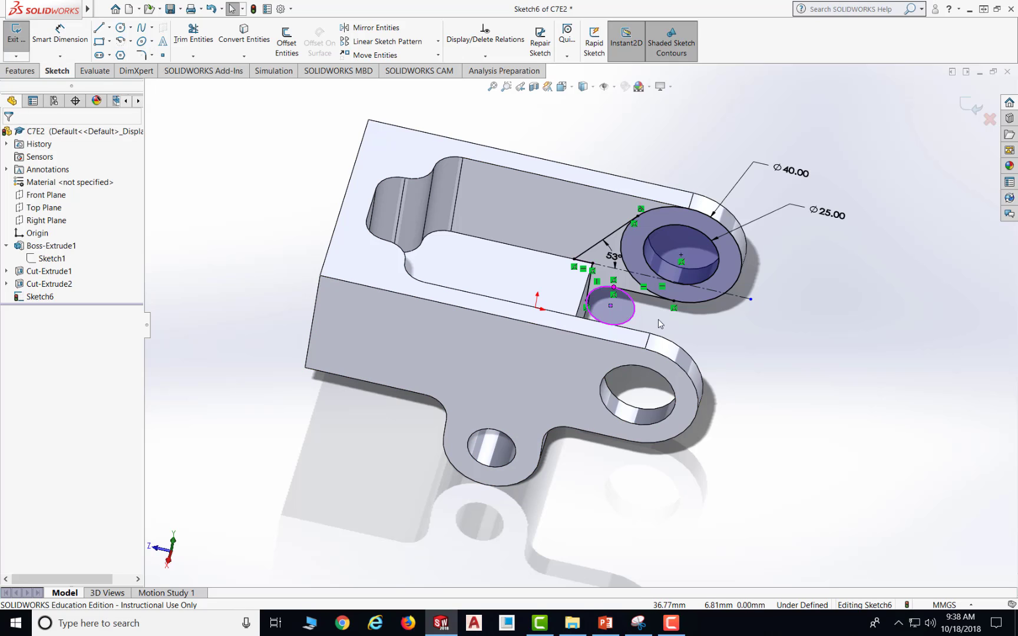
click(723, 334)
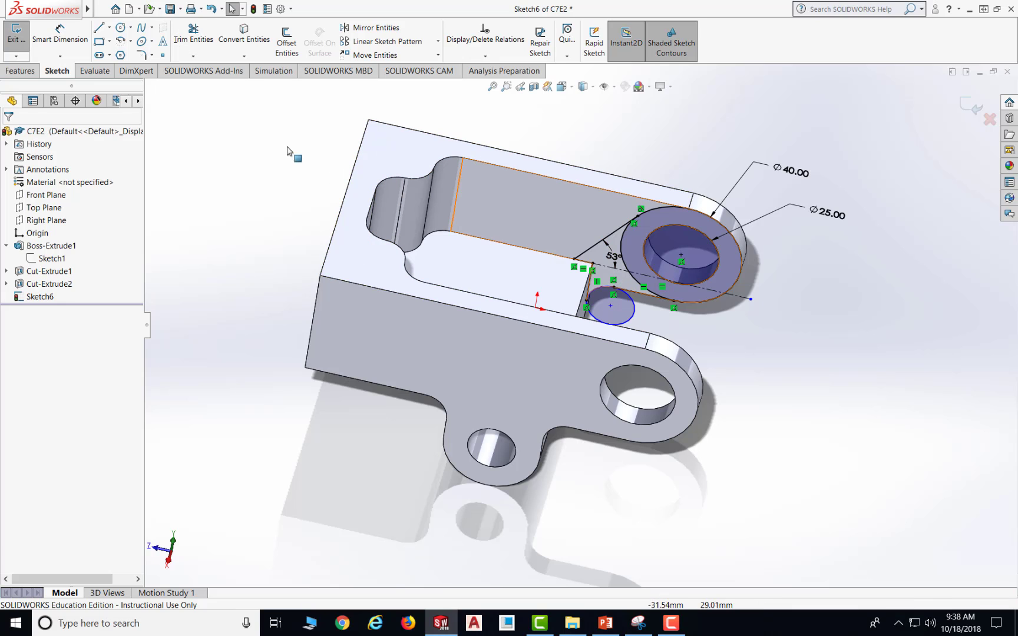
Dimension the small circle at the lug's lower corner with a 16 mm diameter.
click(60, 33)
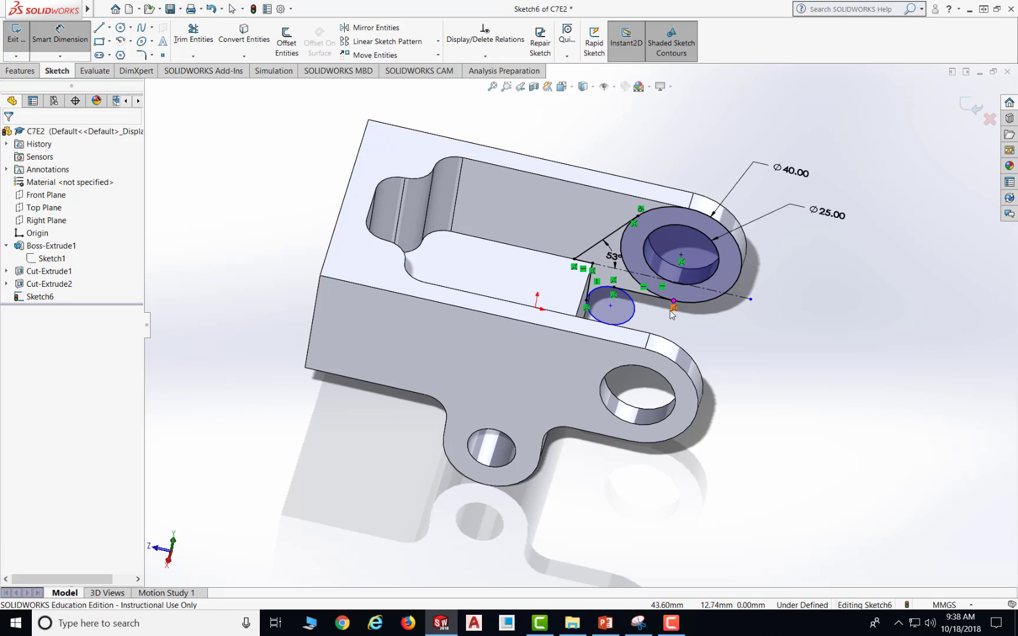
click(632, 319)
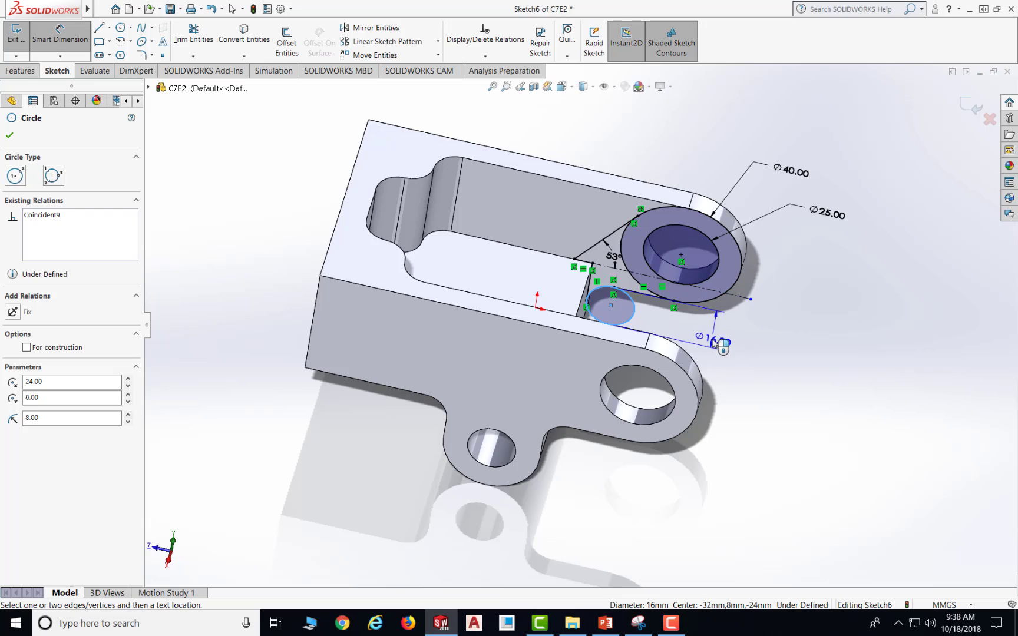
click(731, 337)
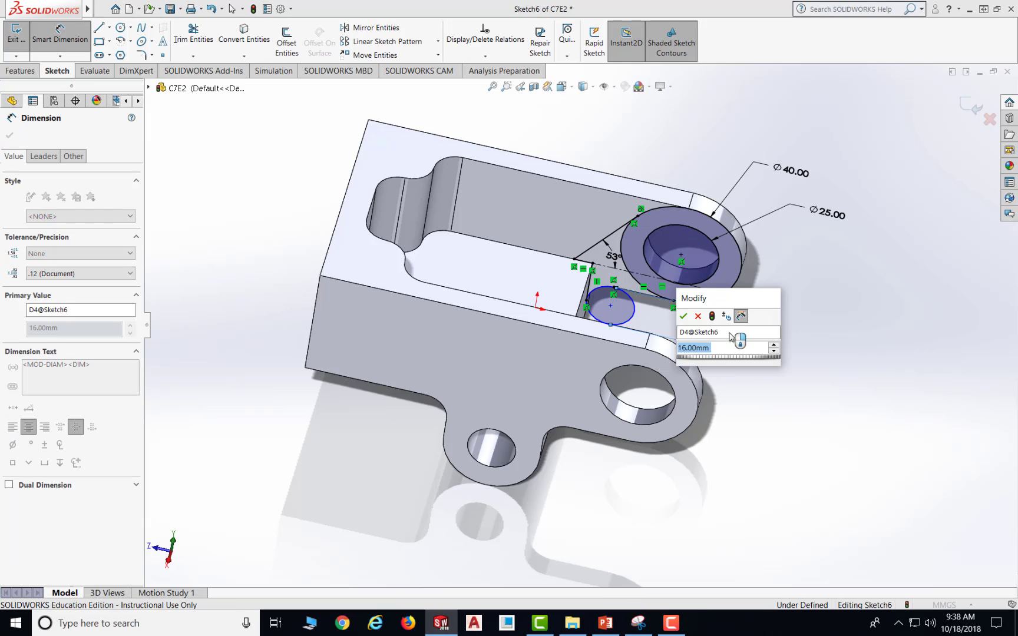
key(Return)
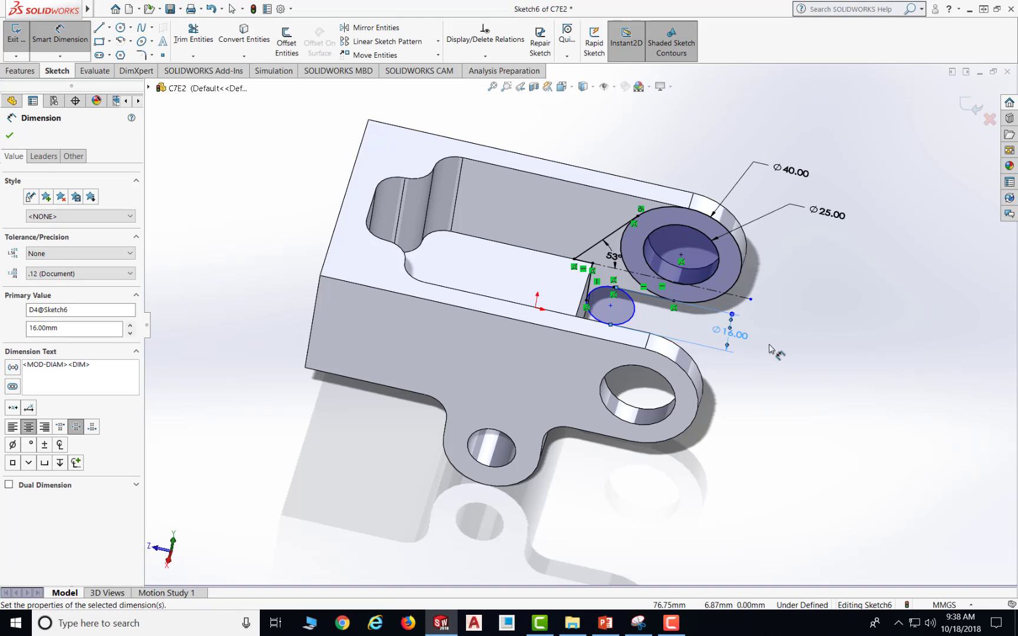
Add a vertical relation between the lower line's endpoint and the center of the 16 mm circle.
click(614, 287)
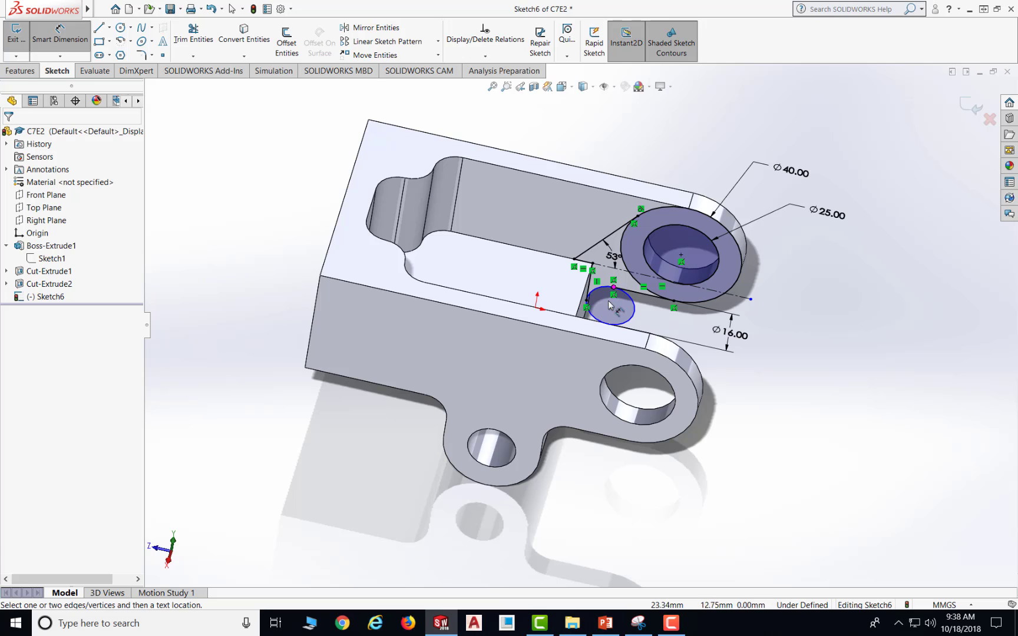
click(487, 56)
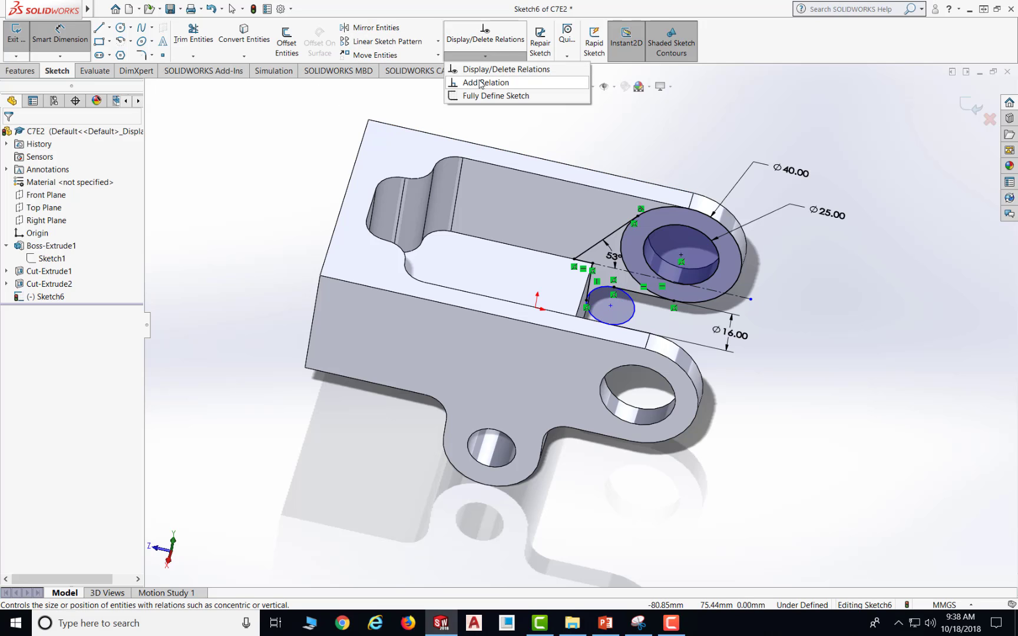
click(480, 83)
click(611, 307)
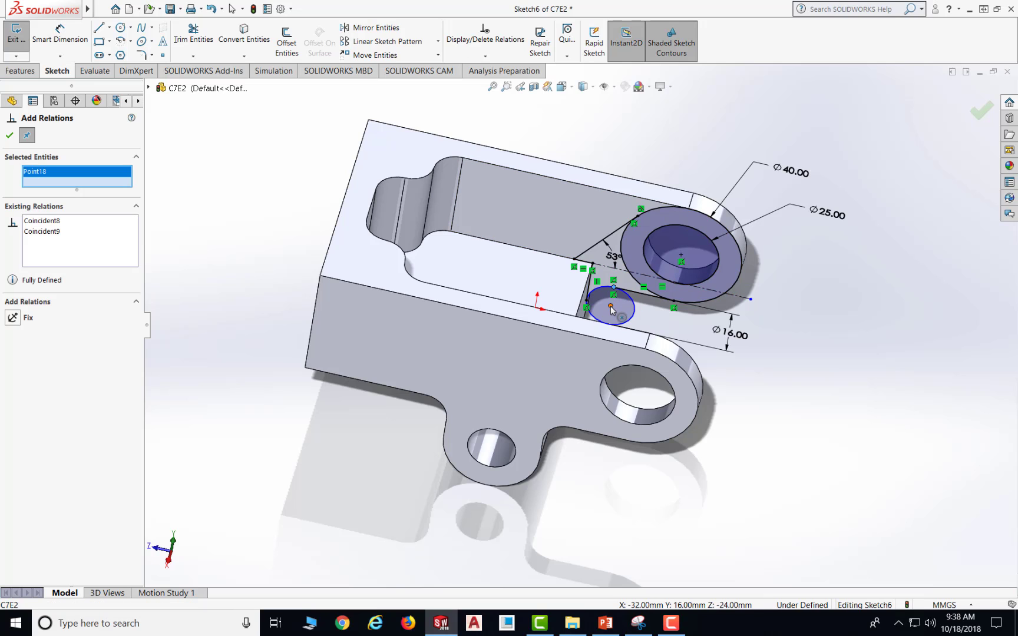
click(611, 307)
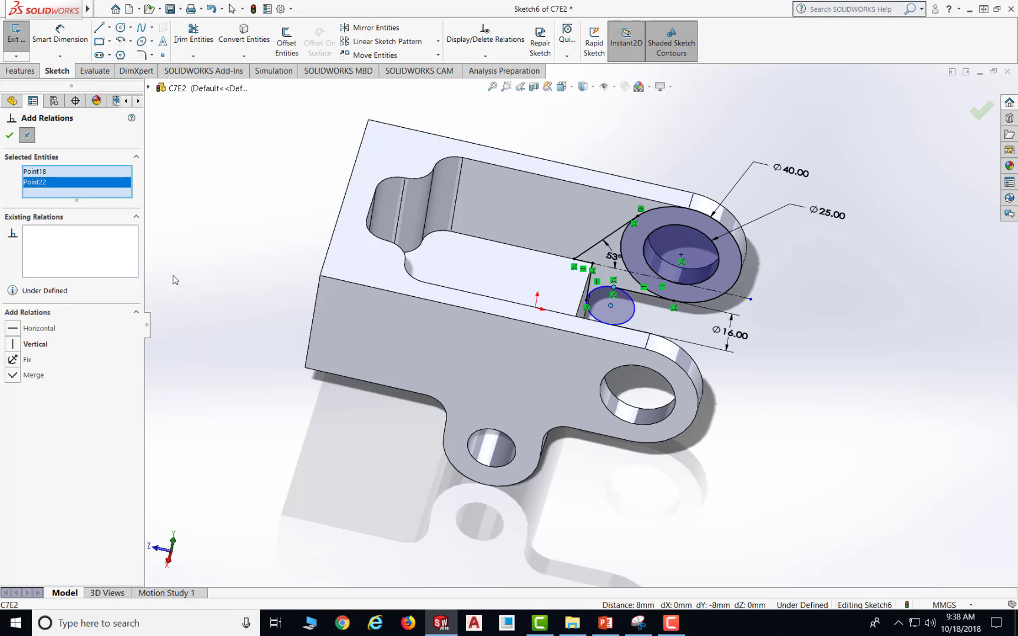
click(14, 345)
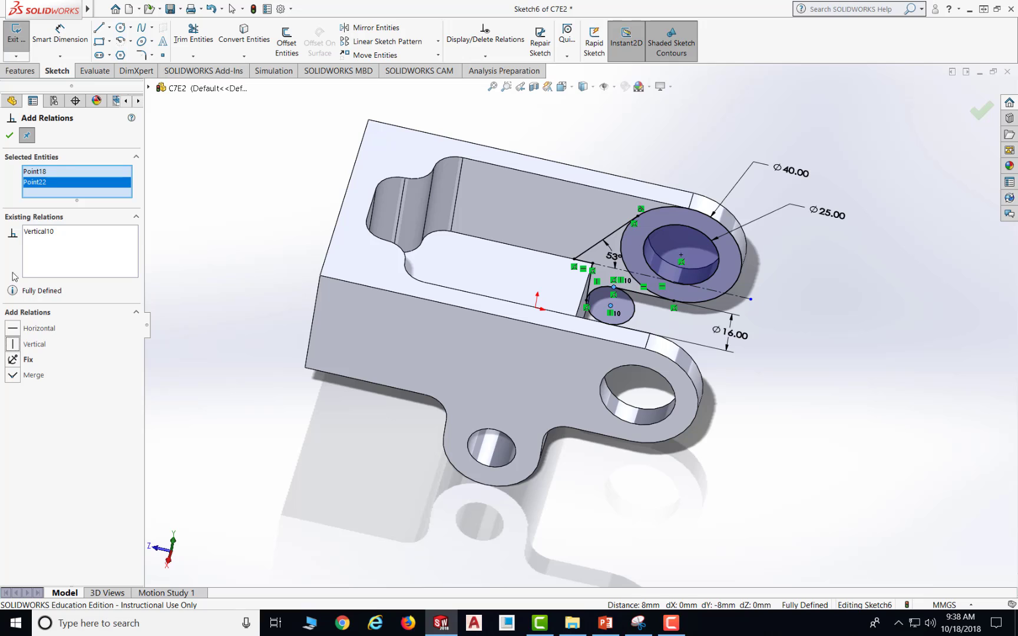
click(9, 137)
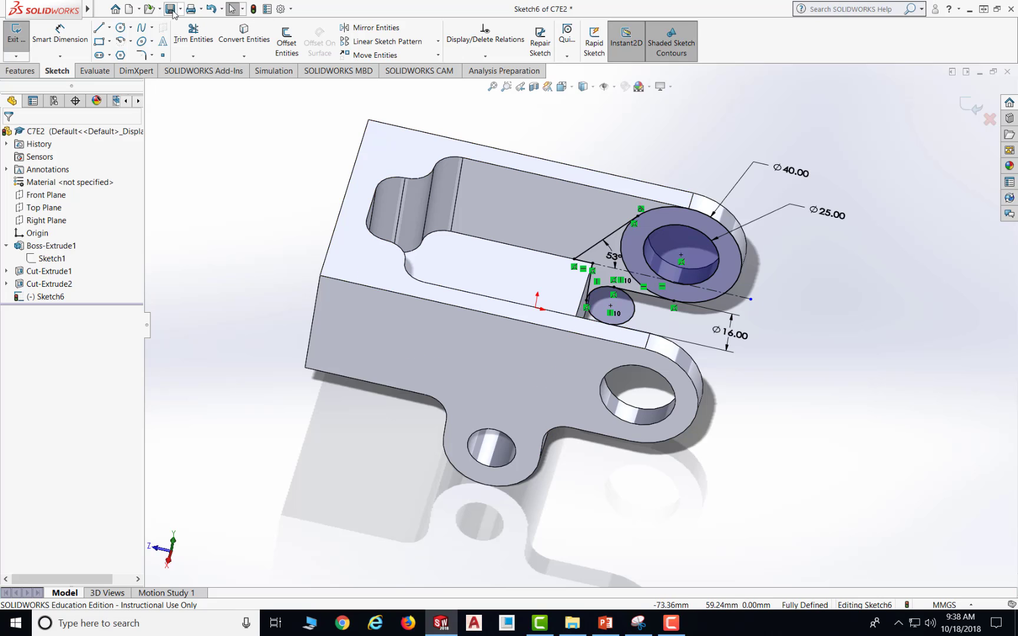
Try to trim the 16 mm circle down to its corner arc, and undo the trim.
click(192, 35)
click(629, 292)
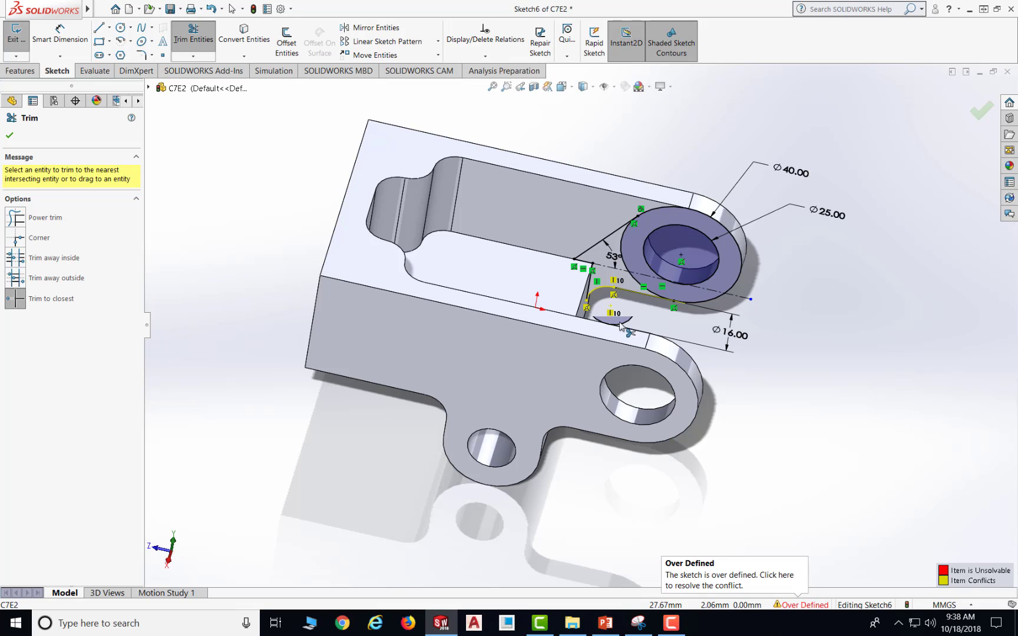
click(9, 137)
click(211, 9)
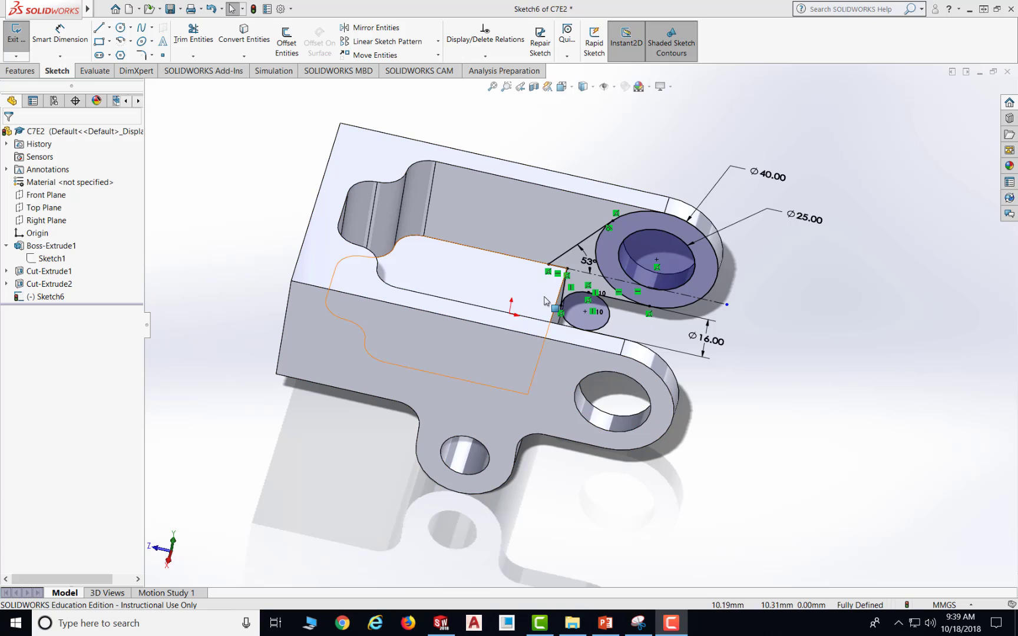
Delete the vertical relation at the 16 mm circle's center and trim the circle down to the corner arc joining the two lines.
click(592, 313)
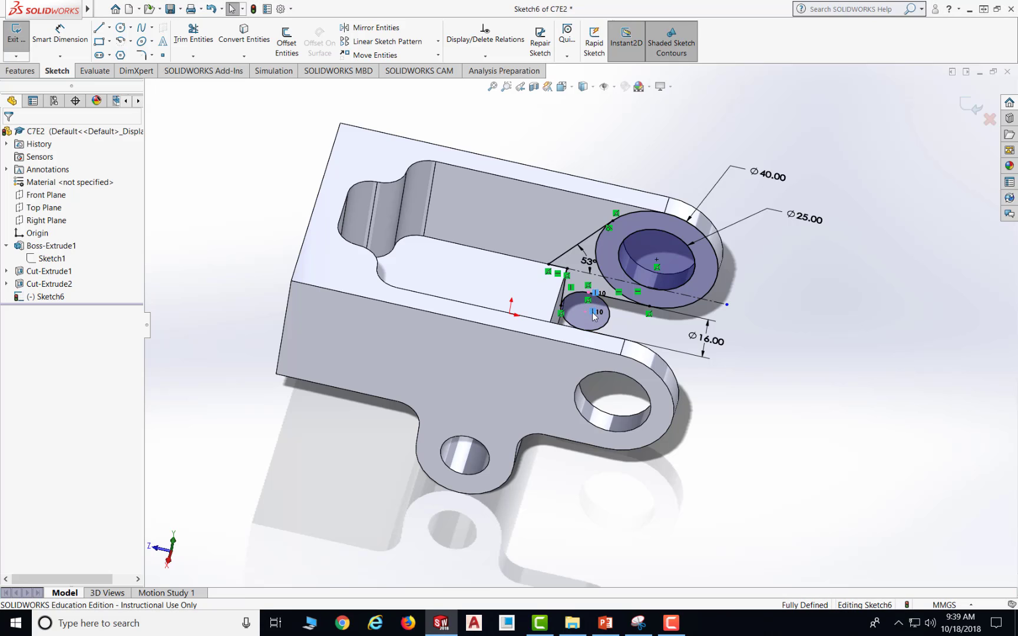
key(Delete)
click(194, 34)
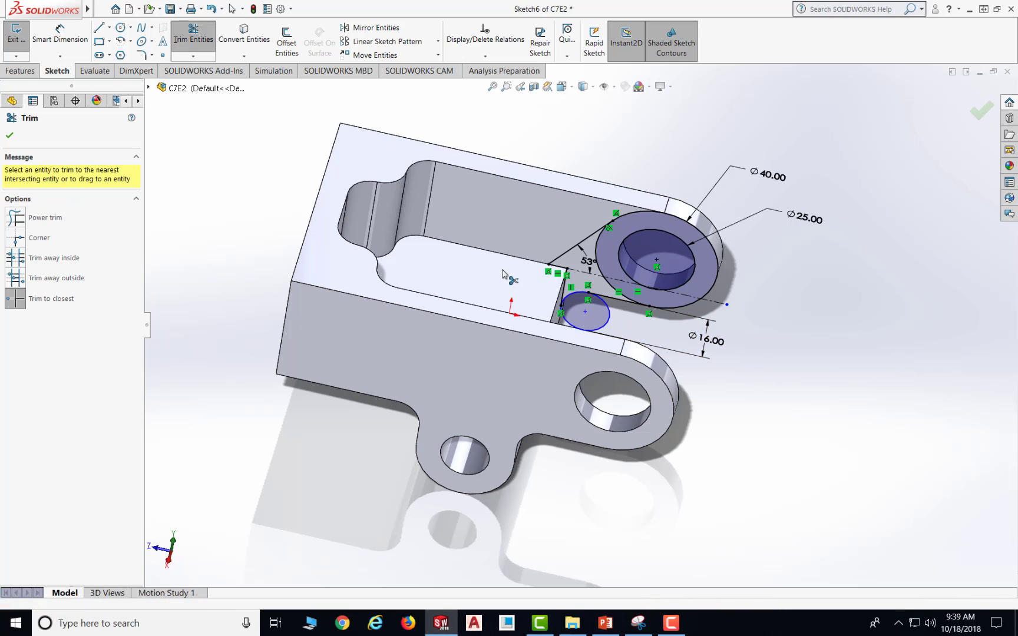
click(581, 313)
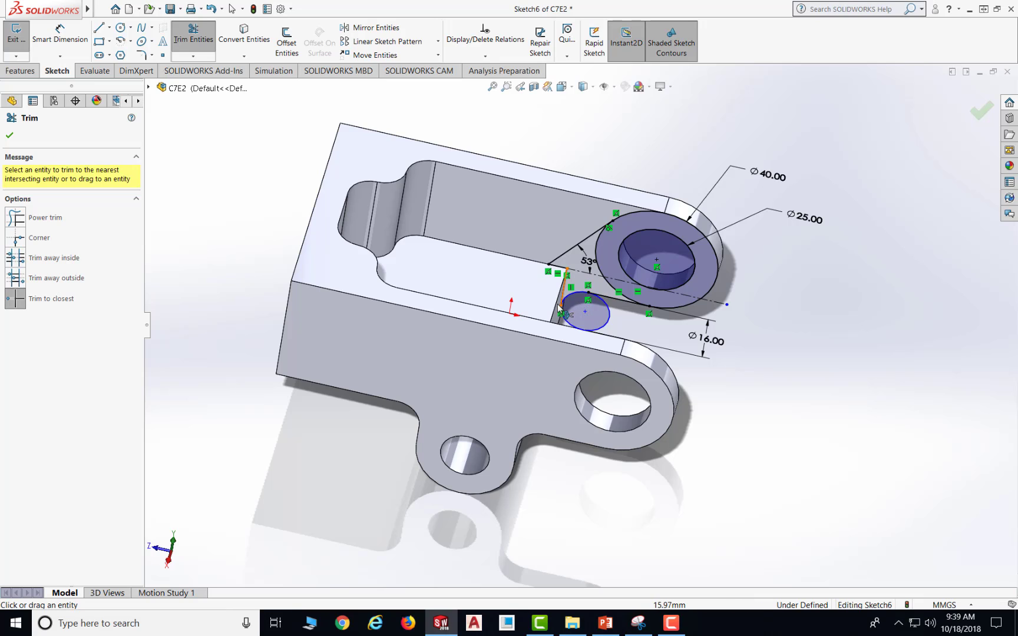
click(607, 319)
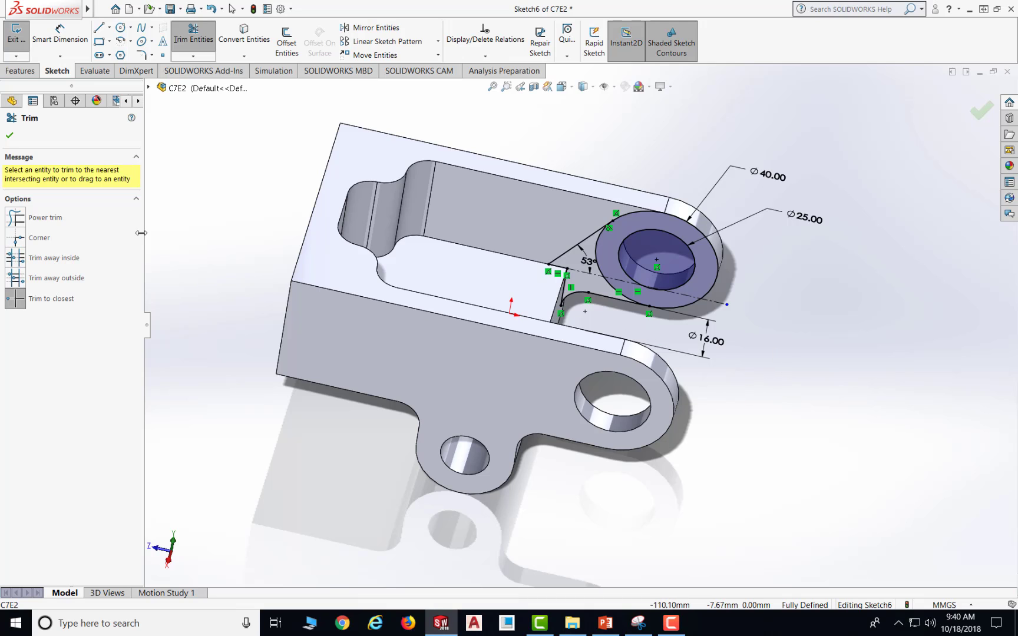
key(Escape)
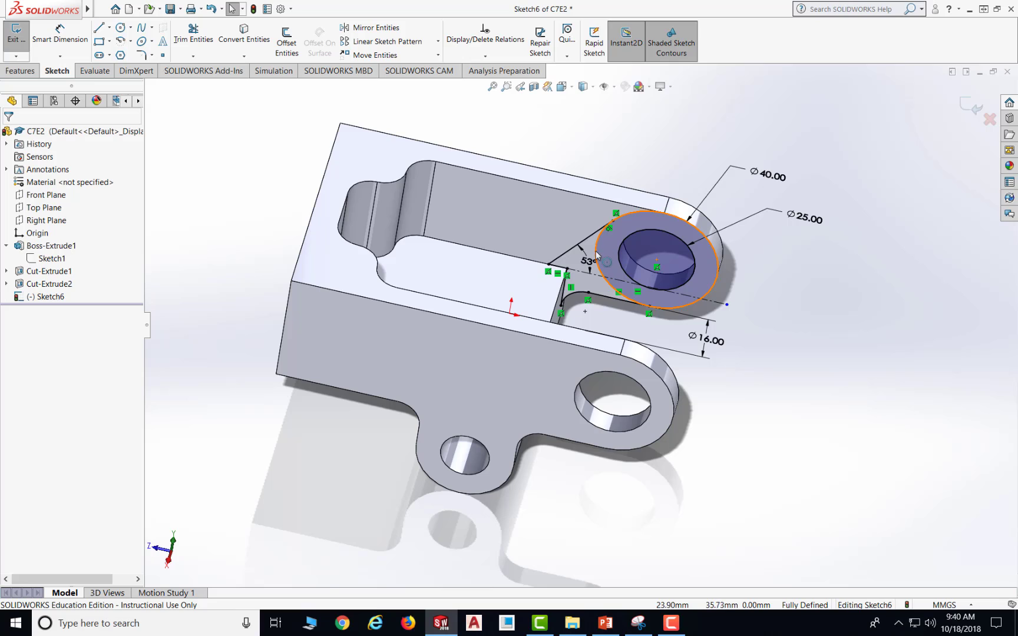
Trim the 40 mm circle's two inner segments between the tangent lines and delete its conflicting diameter dimension.
click(199, 29)
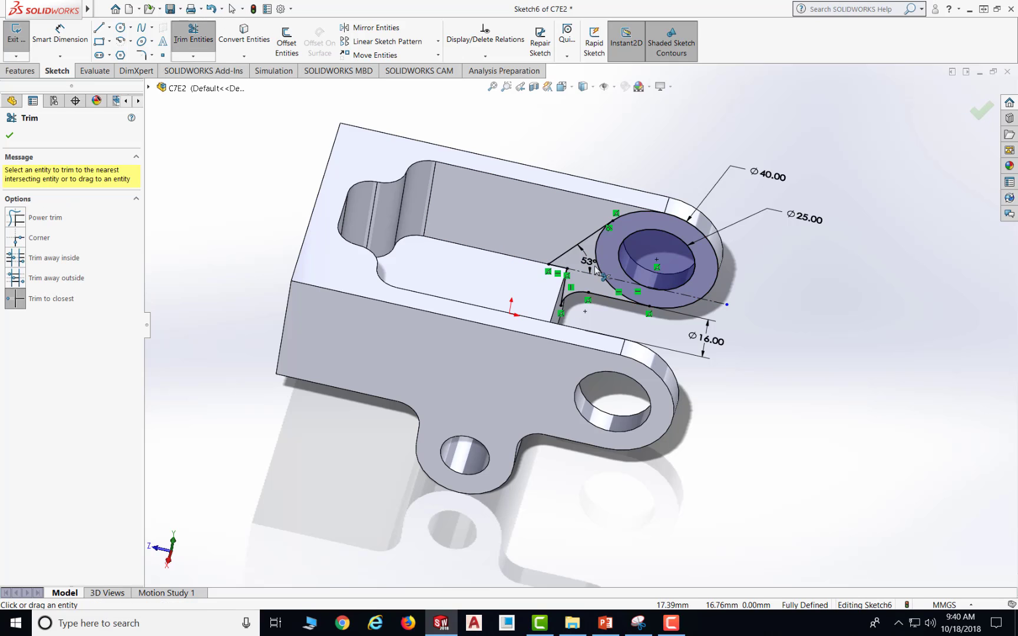
click(598, 250)
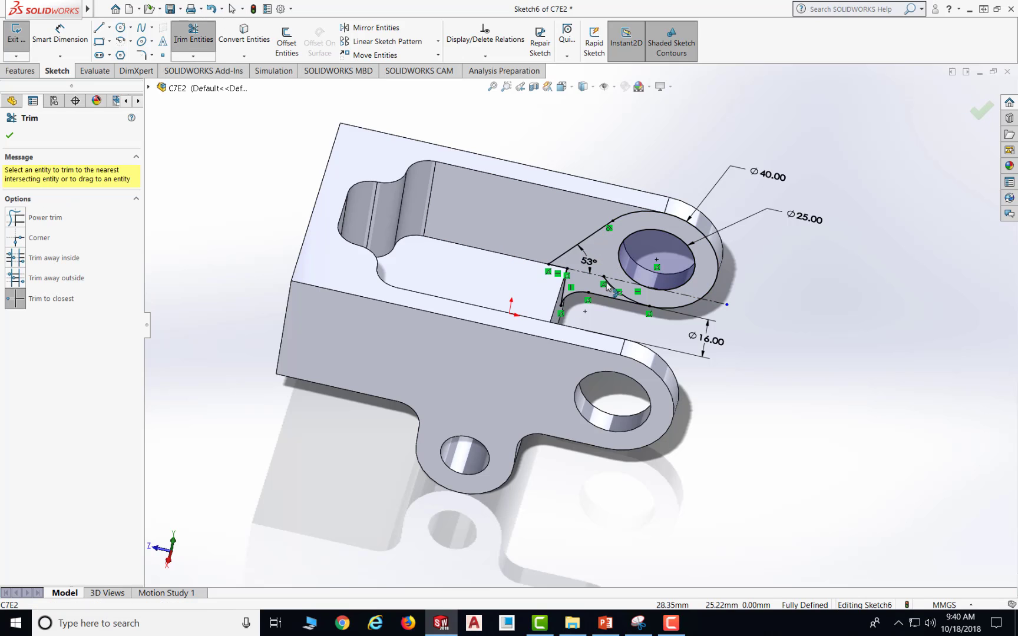
click(613, 288)
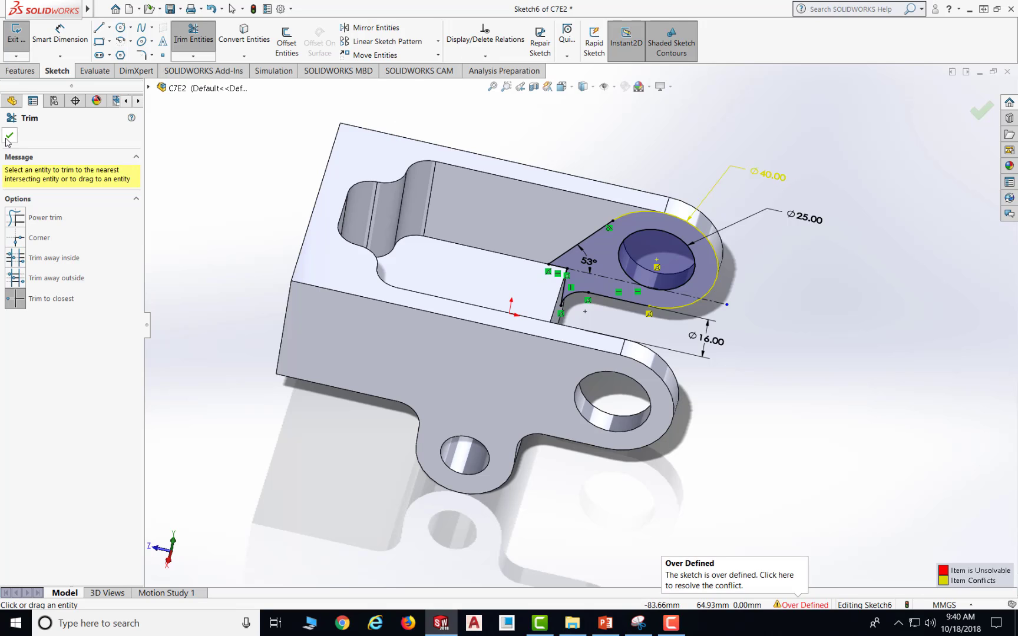
key(Escape)
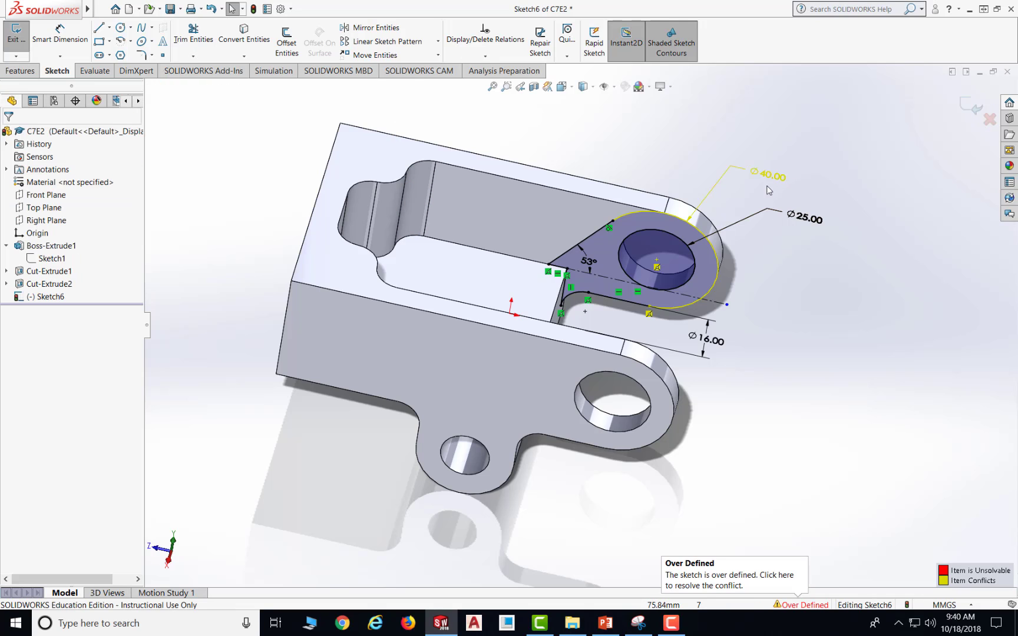
click(728, 177)
key(Delete)
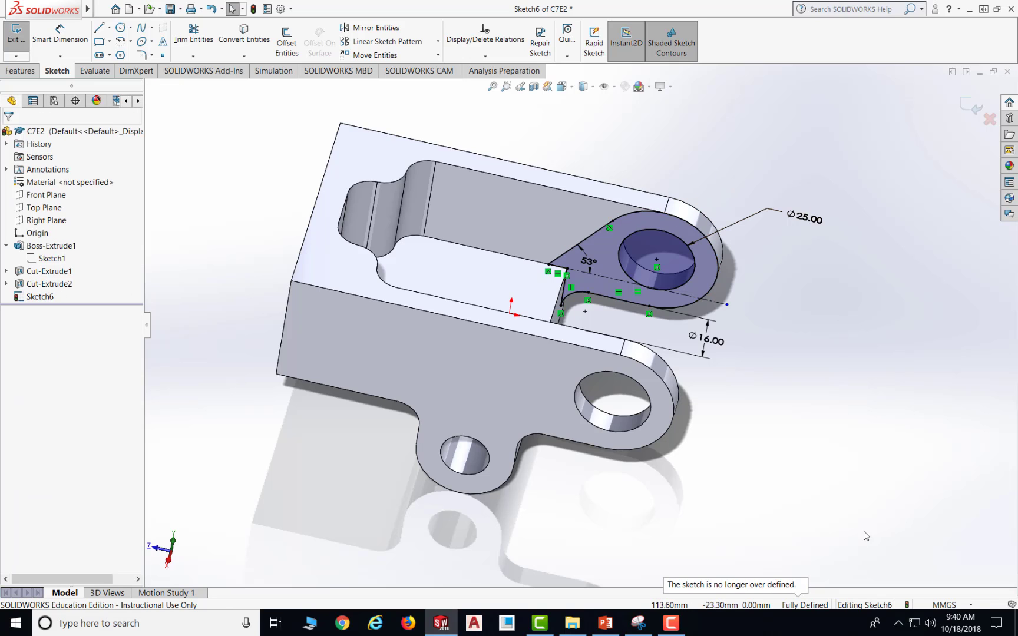
Extrude Sketch6 as a merged 8 mm blind boss, checking the depth on the exercise drawing in PowerPoint, and save the part.
click(170, 9)
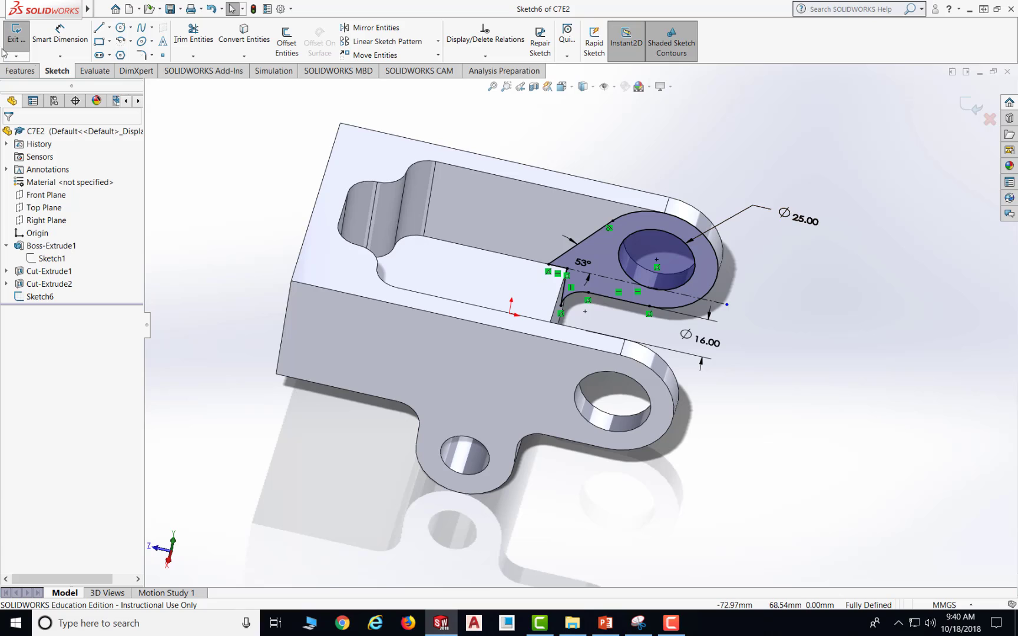
click(41, 297)
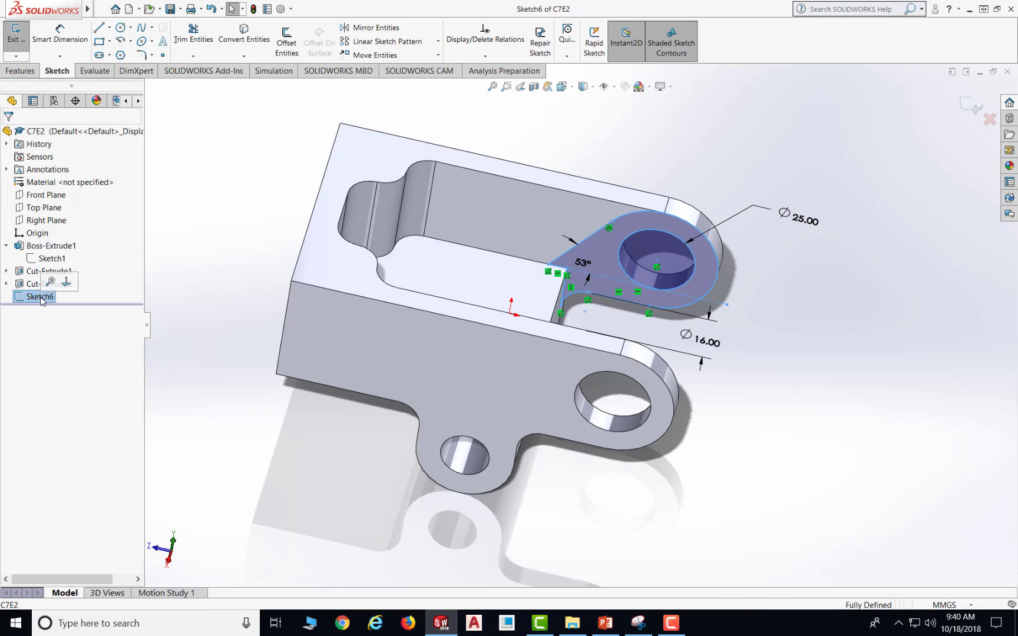
click(20, 71)
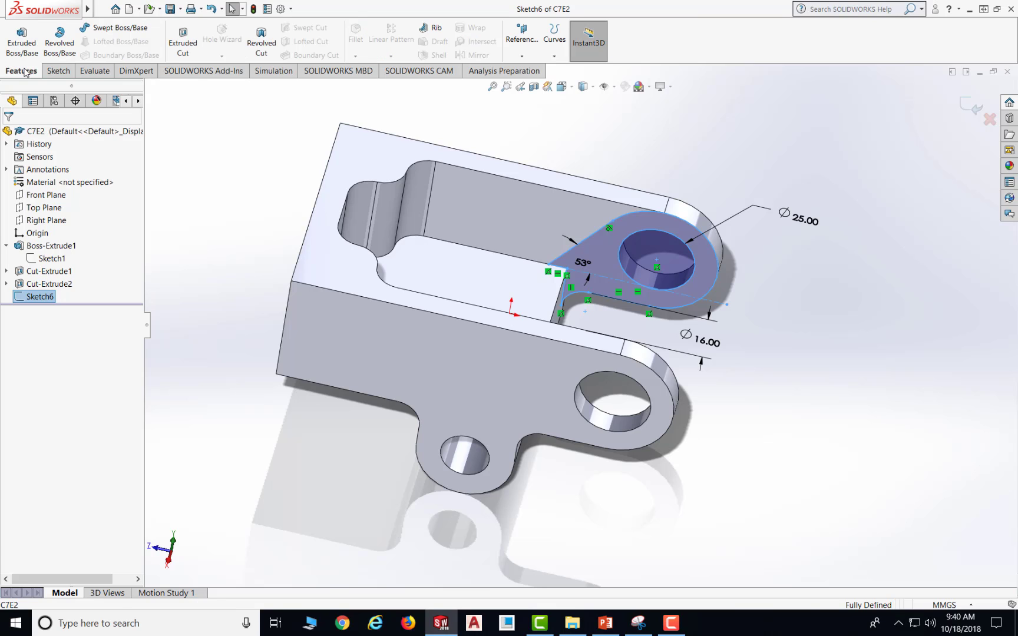
click(23, 47)
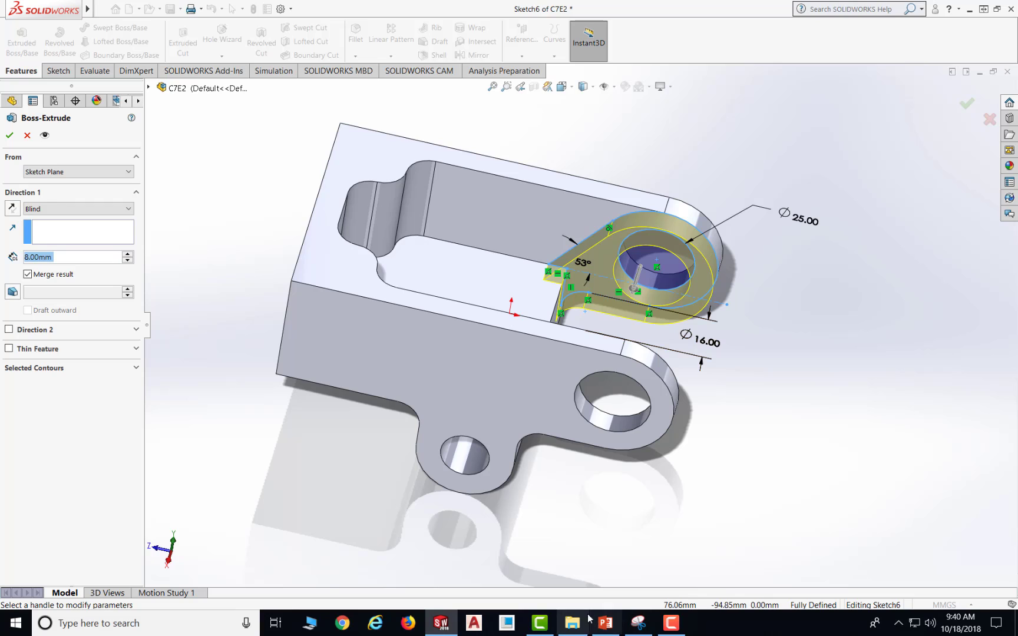
click(607, 626)
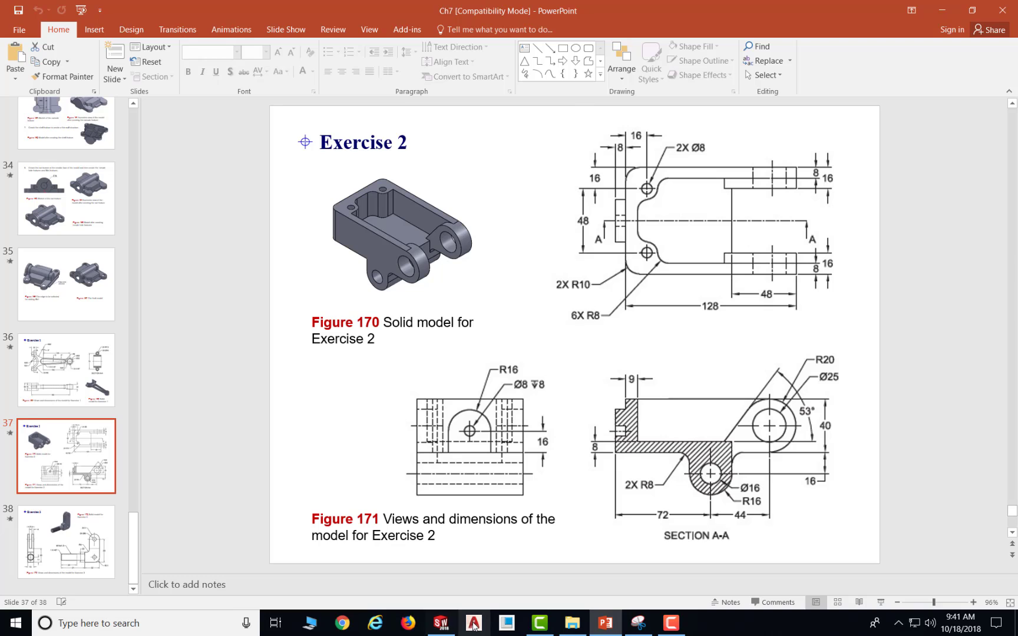
click(441, 625)
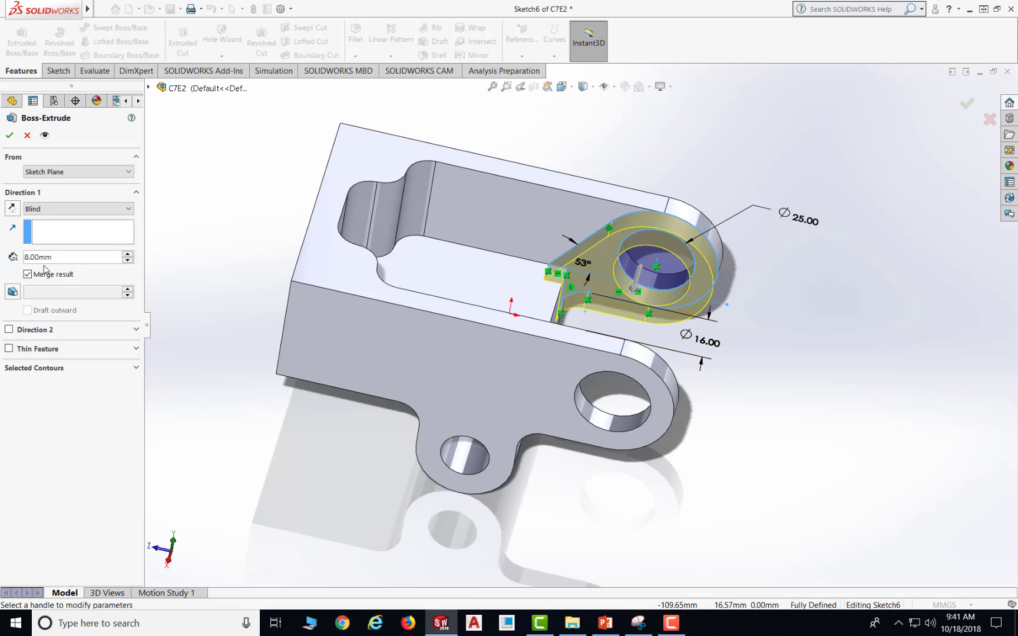
click(9, 136)
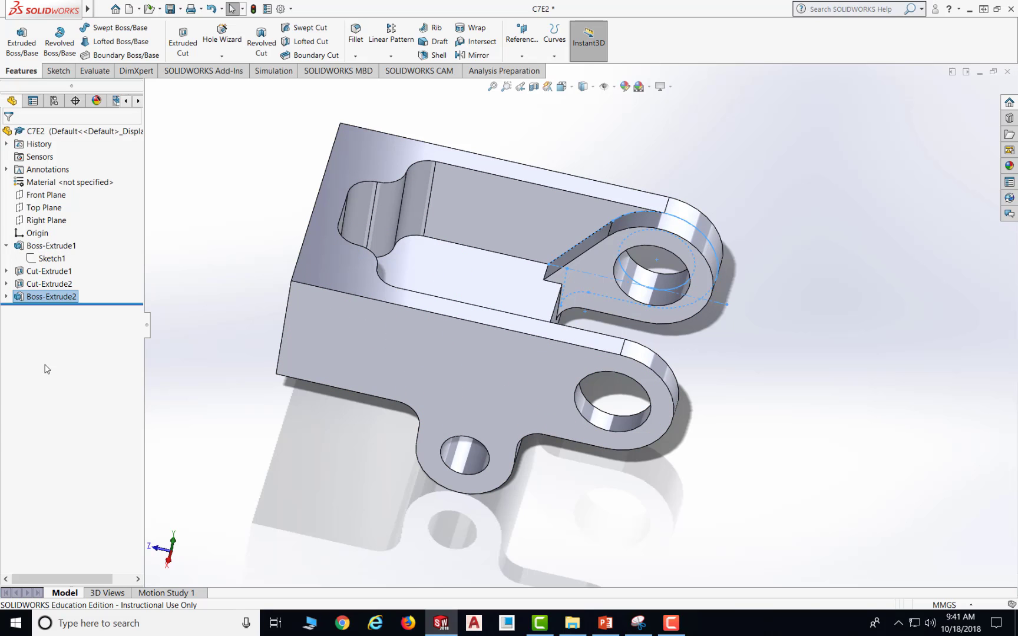
click(171, 9)
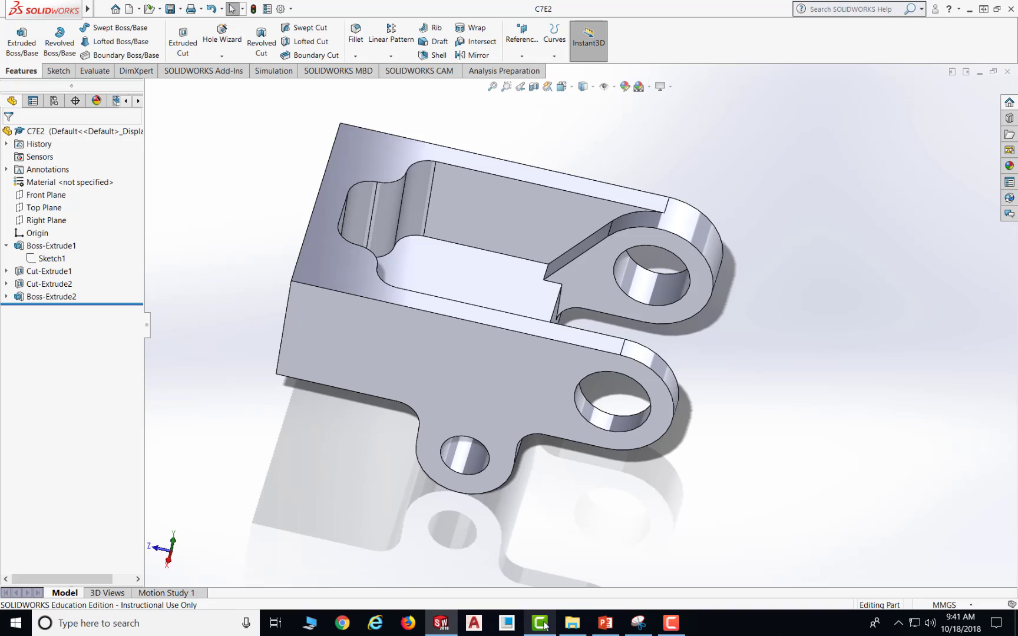
Mirror the extruded inner lug about the Right Plane after checking the exercise drawing in PowerPoint, and save the part.
click(610, 630)
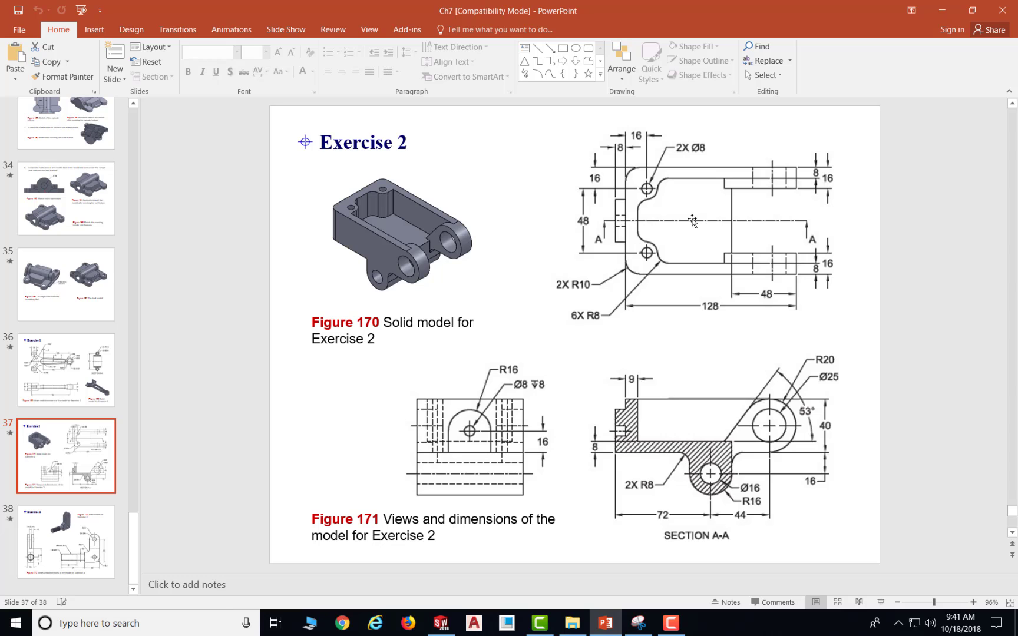
click(443, 625)
middle_drag(857, 375, 804, 442)
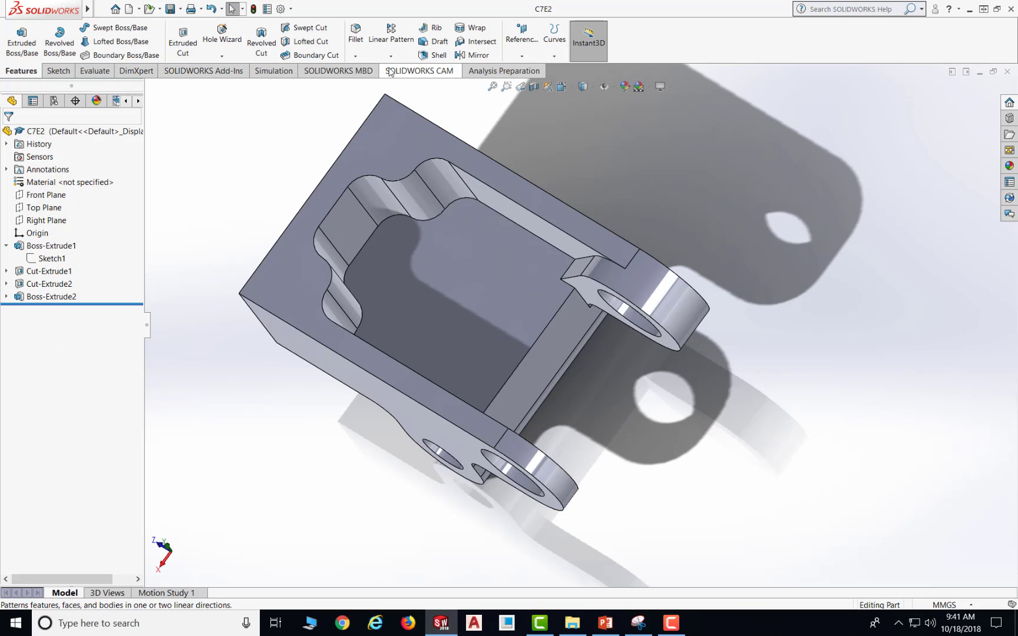
click(478, 54)
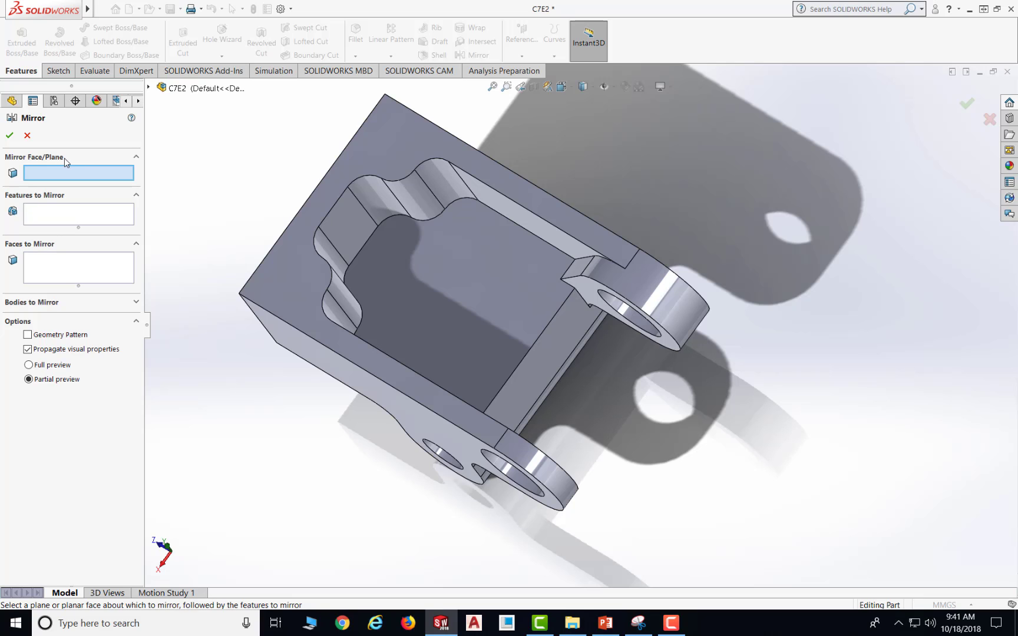
click(149, 88)
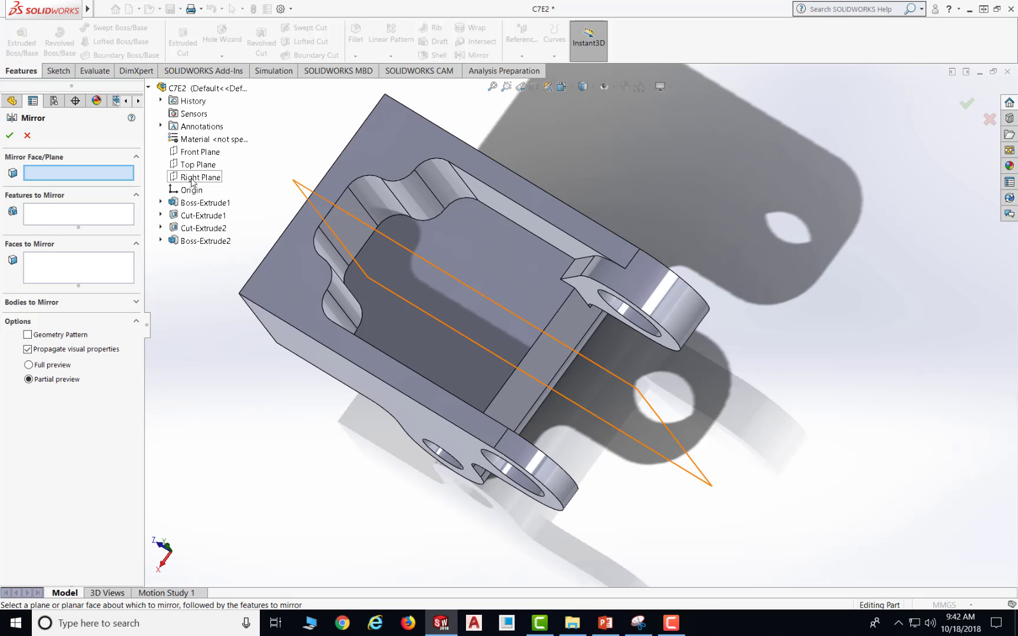
click(199, 178)
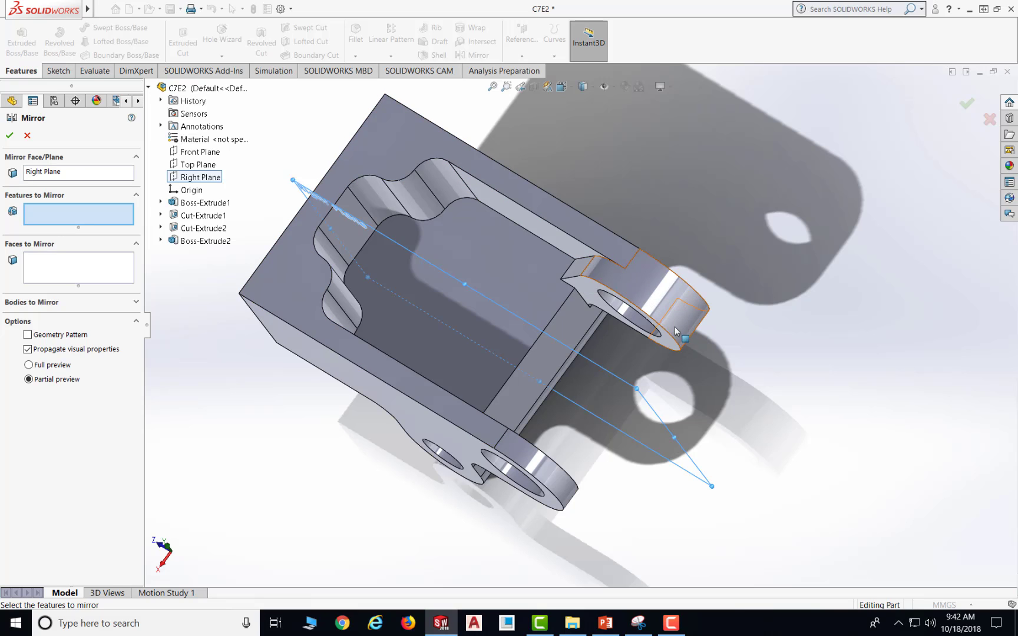
click(577, 272)
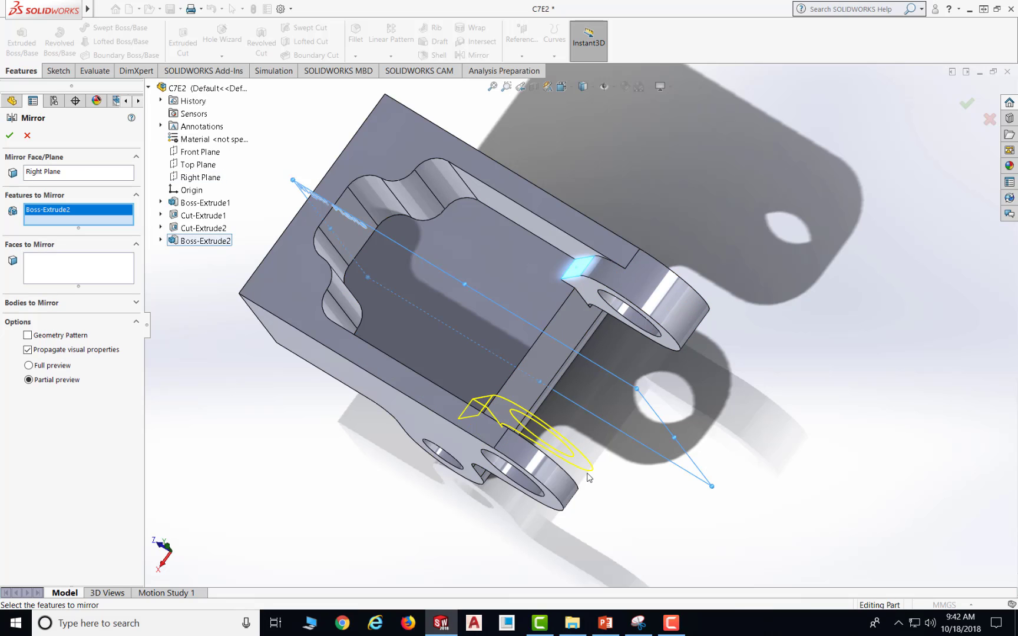
click(10, 135)
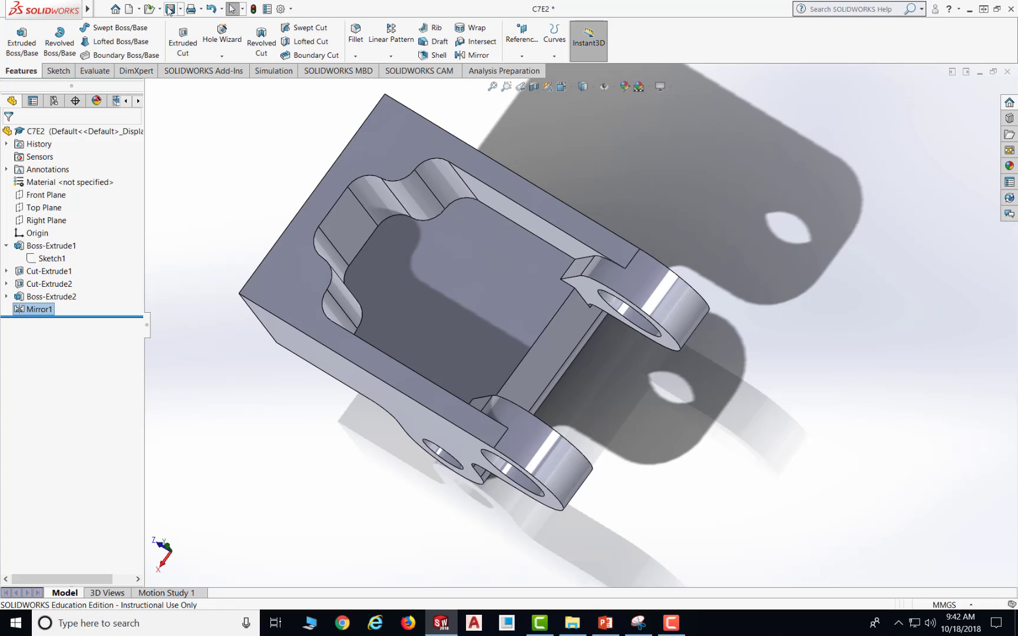
click(170, 8)
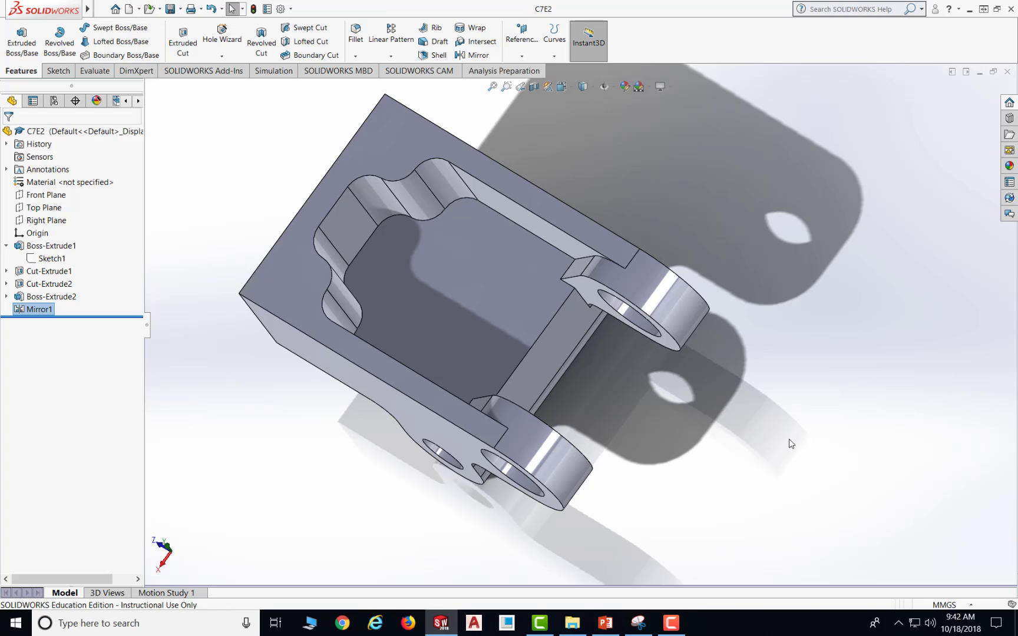
key(F10)
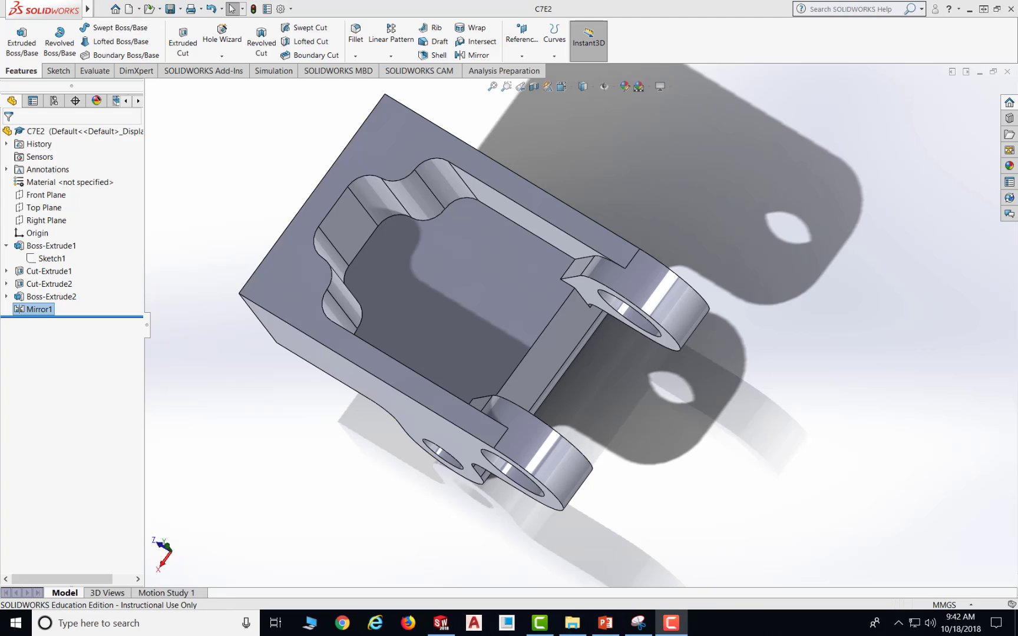
Check the hole callouts on the exercise drawing in PowerPoint and set the ANSI Metric dowel hole size to Ø8.0, Through All.
click(617, 623)
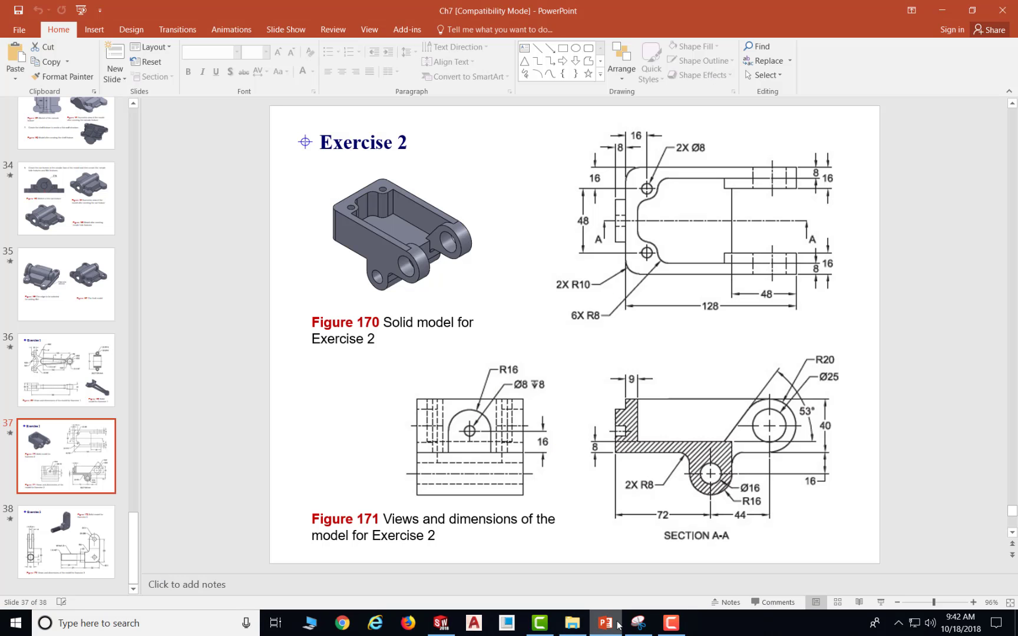
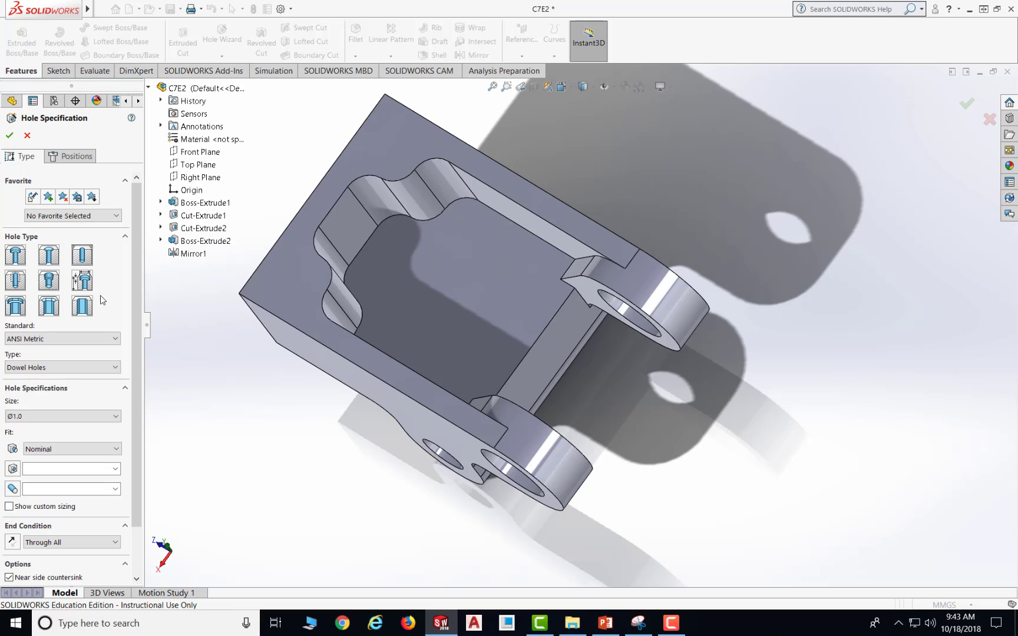
click(54, 416)
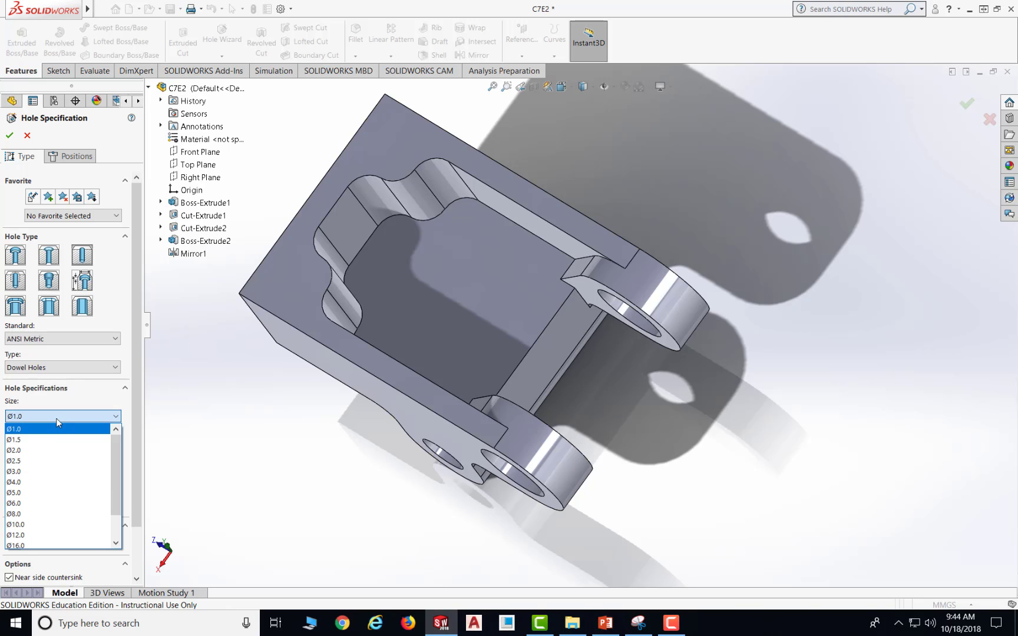
click(32, 513)
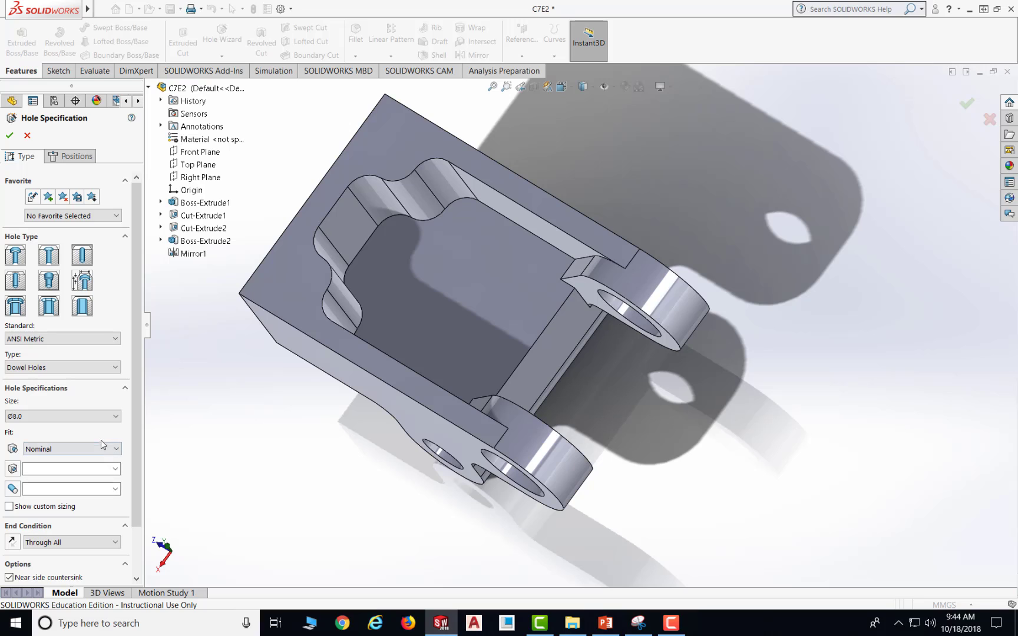
drag(140, 514, 146, 569)
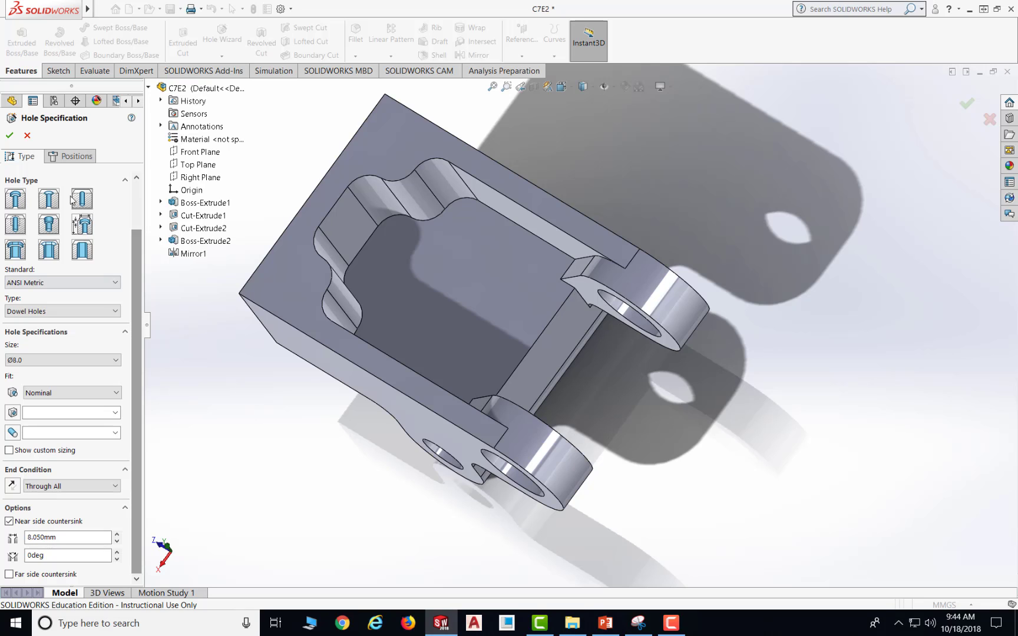
Place two hole positions on the bracket's upper rim face, one near each corner of the closed end.
click(76, 156)
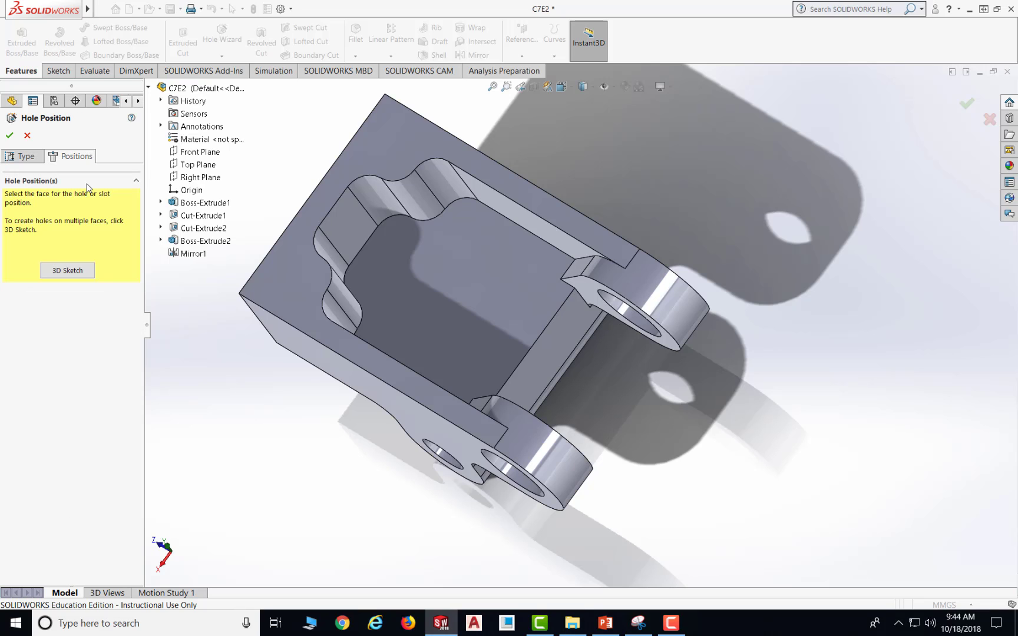
click(383, 145)
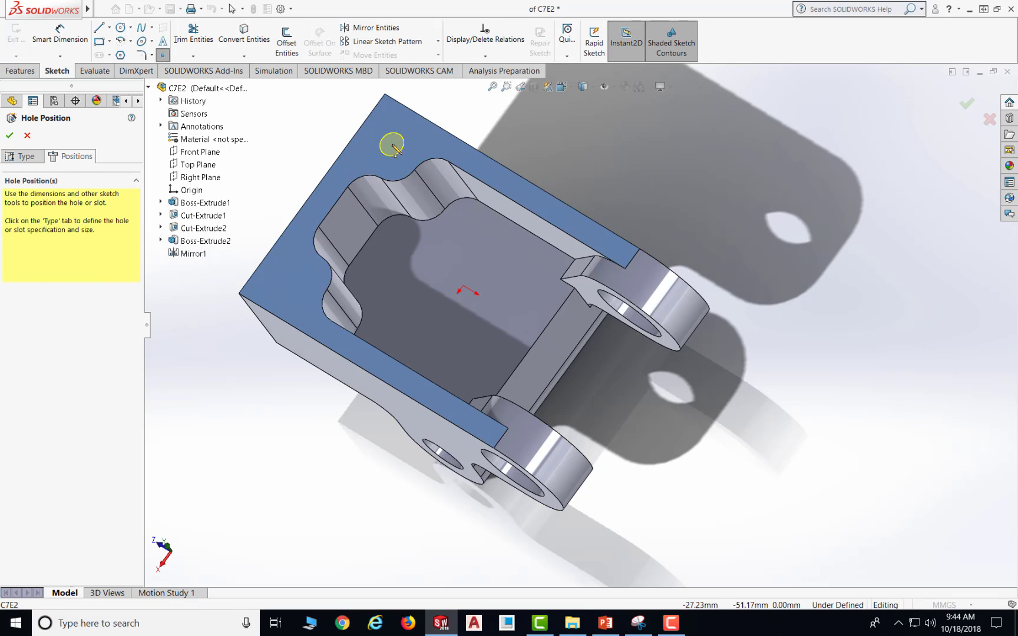
click(395, 146)
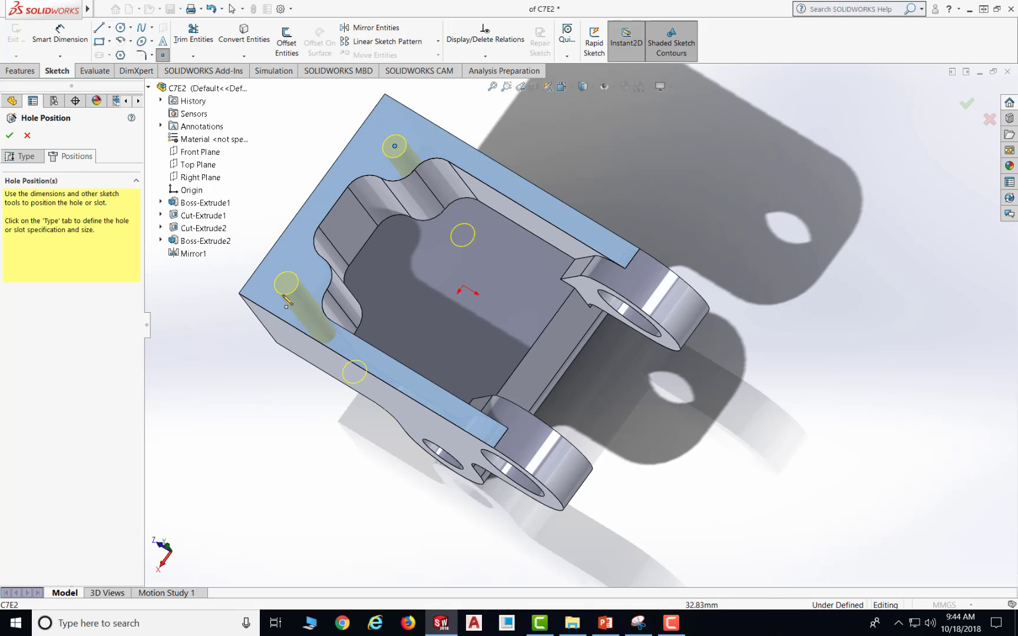
click(293, 285)
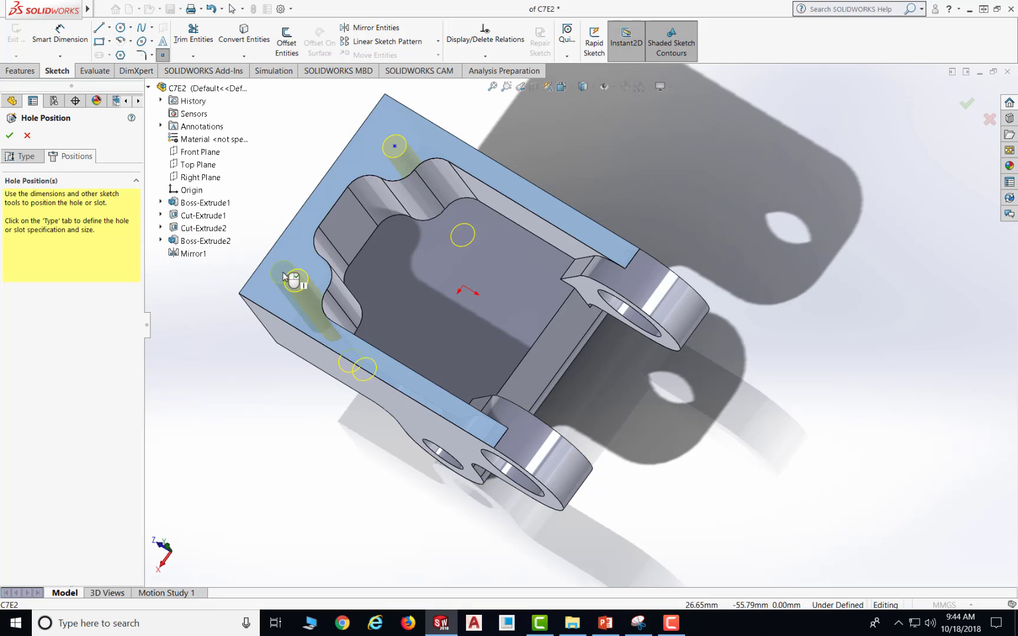
Dimension both hole centers 16 mm from the outer edge of the bracket's closed end.
click(51, 37)
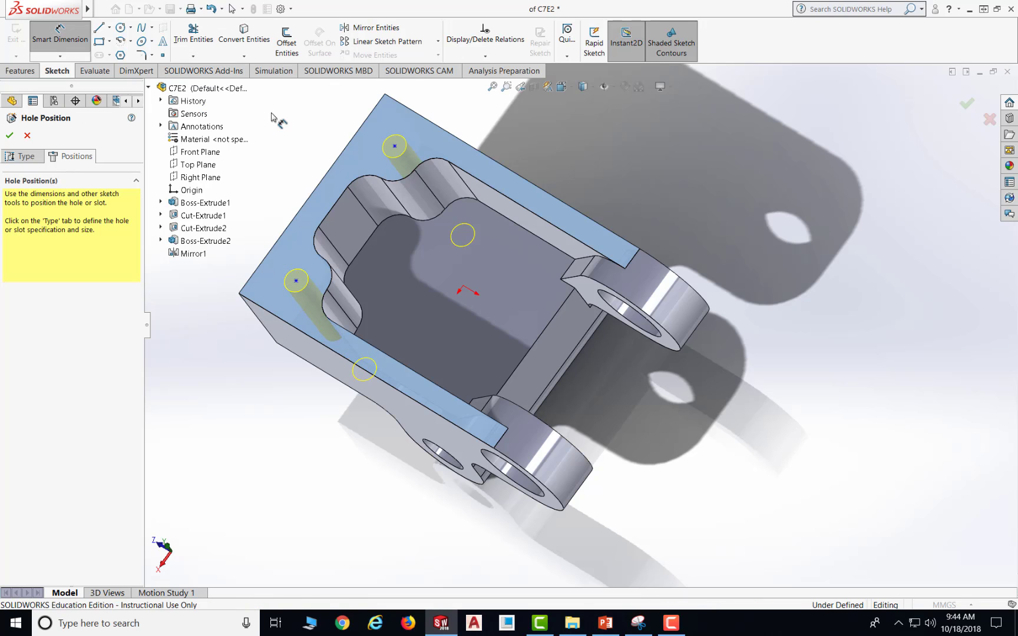
click(394, 146)
click(372, 112)
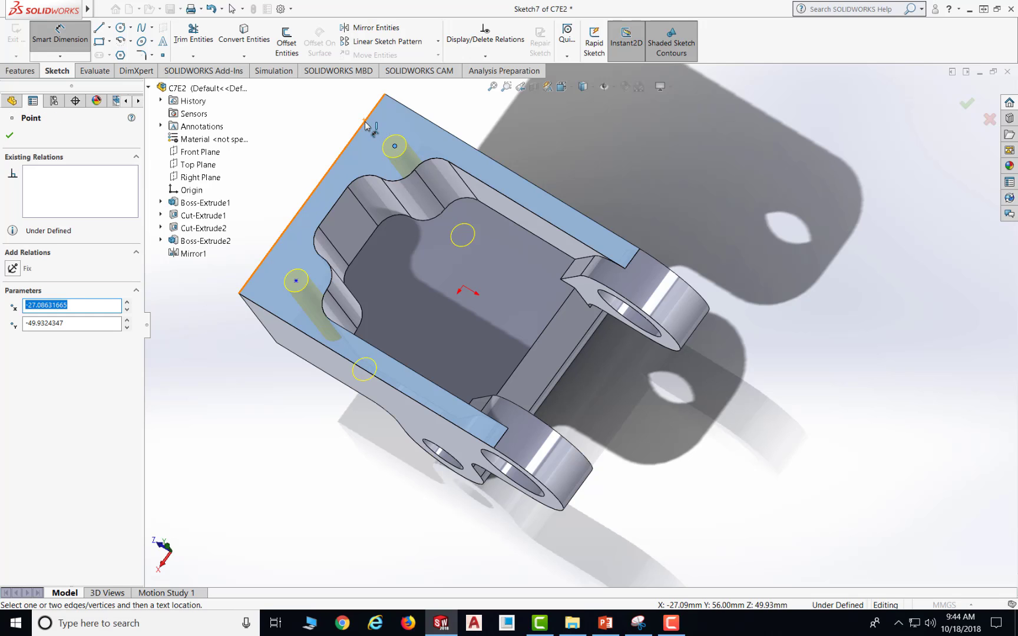
click(424, 99)
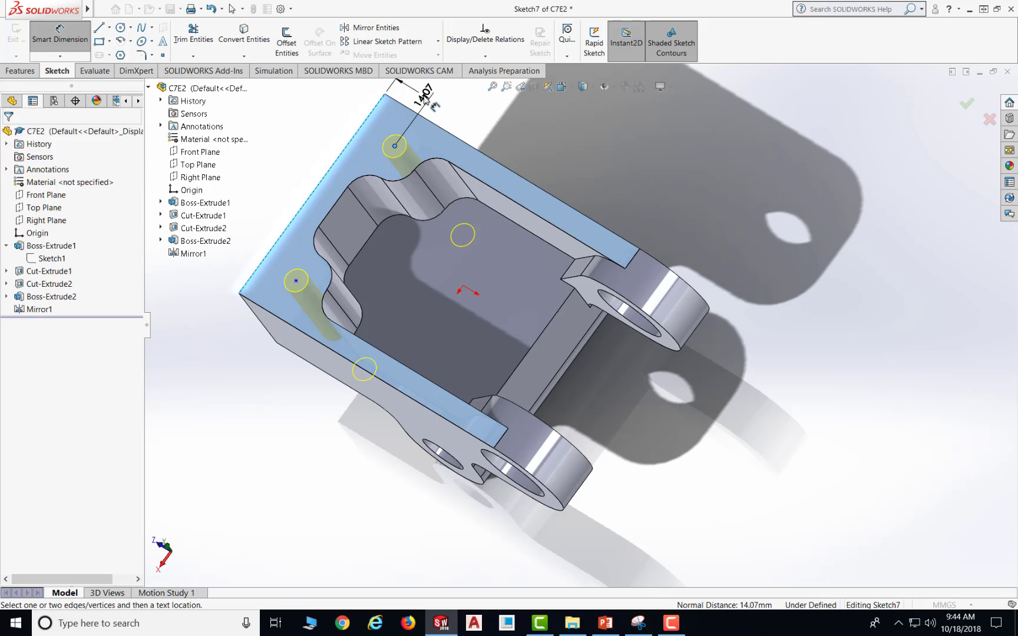
key(Escape)
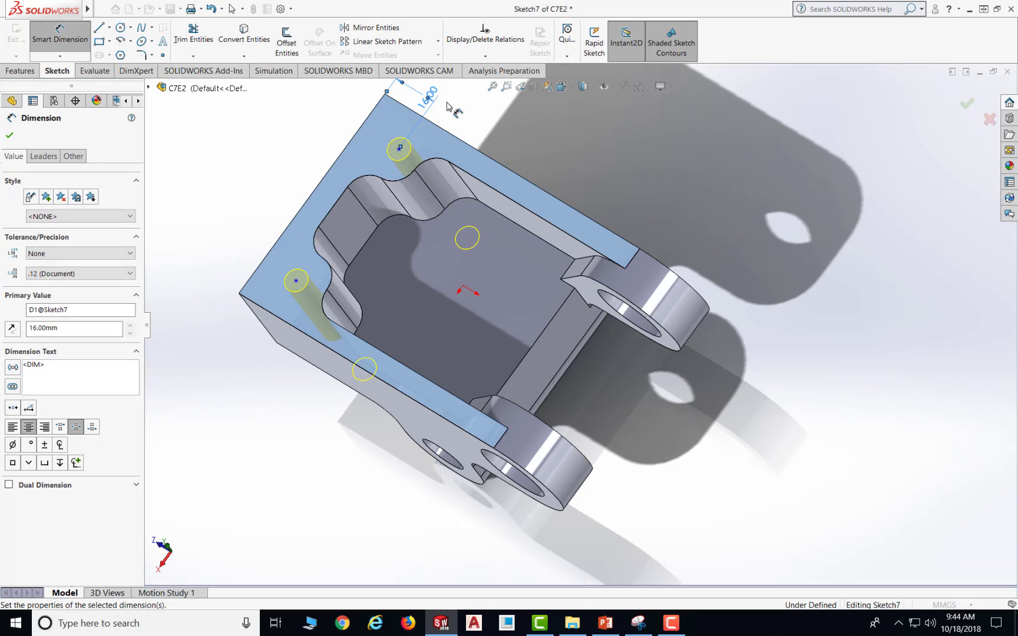
click(296, 282)
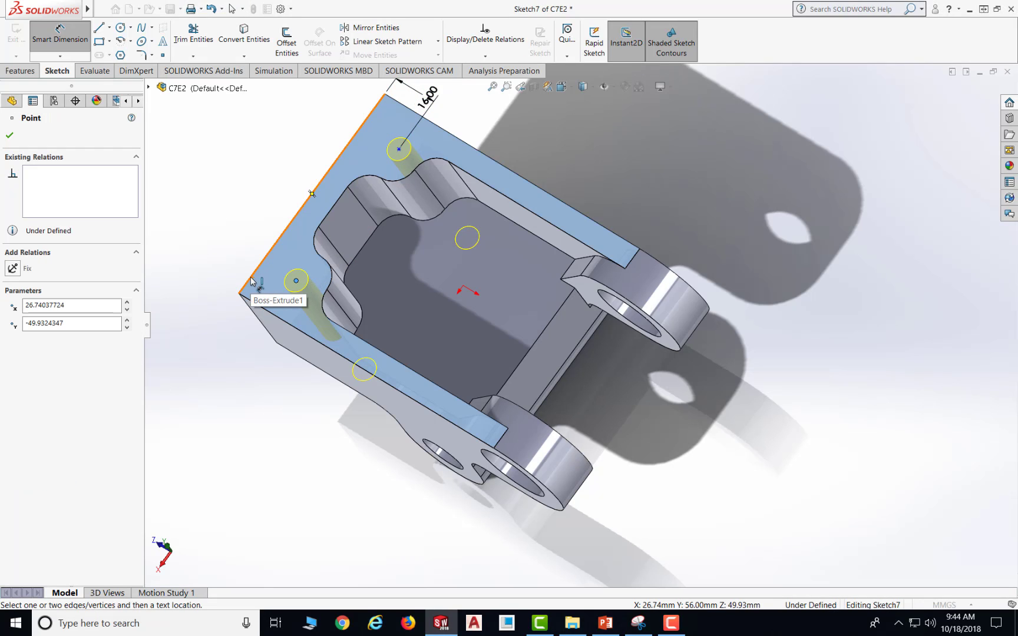
click(251, 281)
click(231, 352)
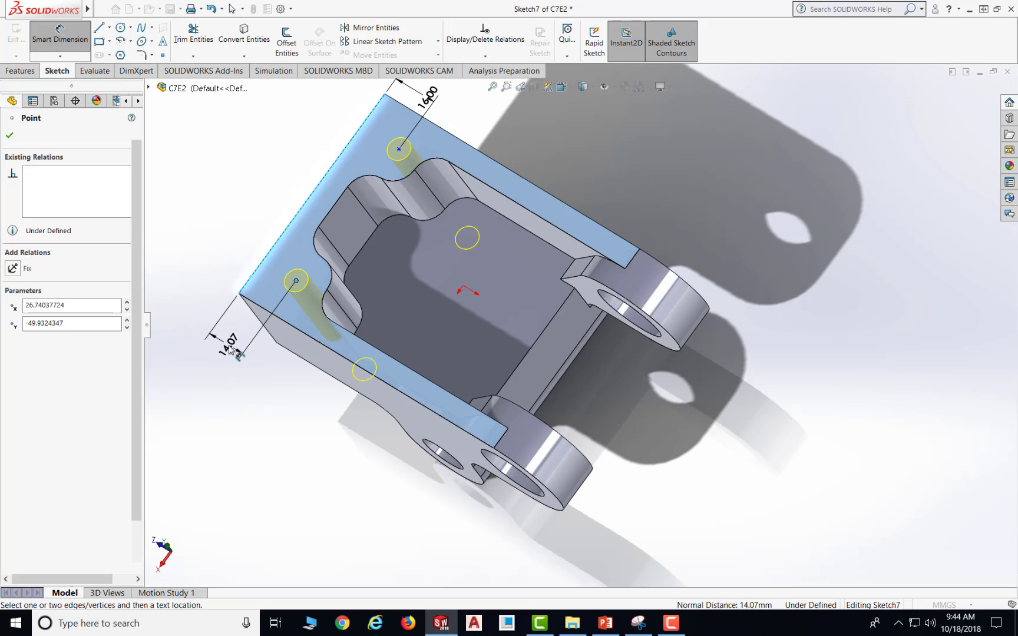
text(16)
key(Return)
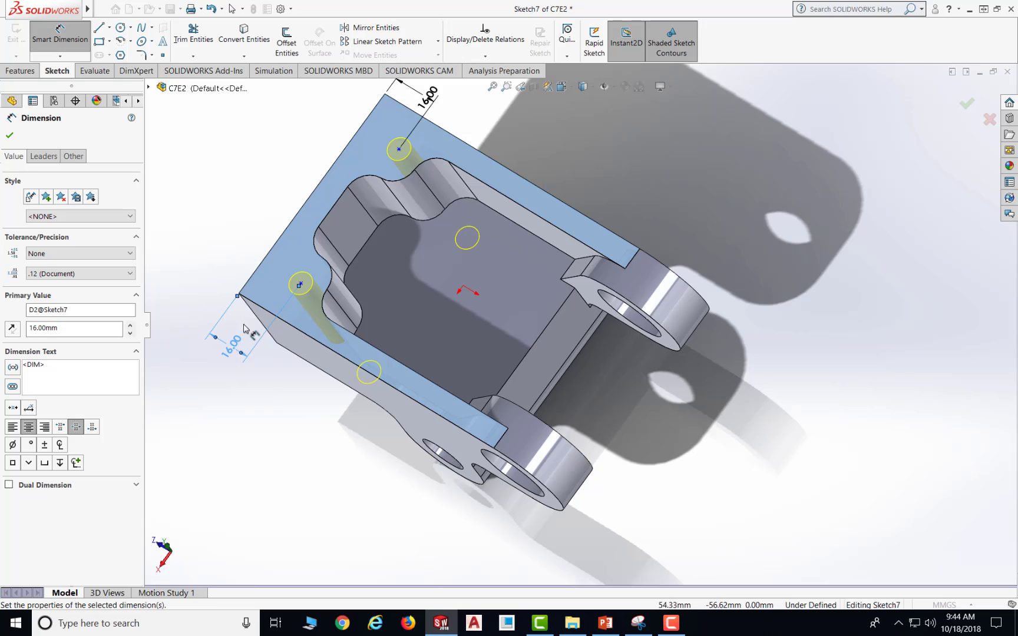
Try adding a second distance dimension from the first hole's center to the closed-end edge, and delete the redundant dimension.
click(399, 152)
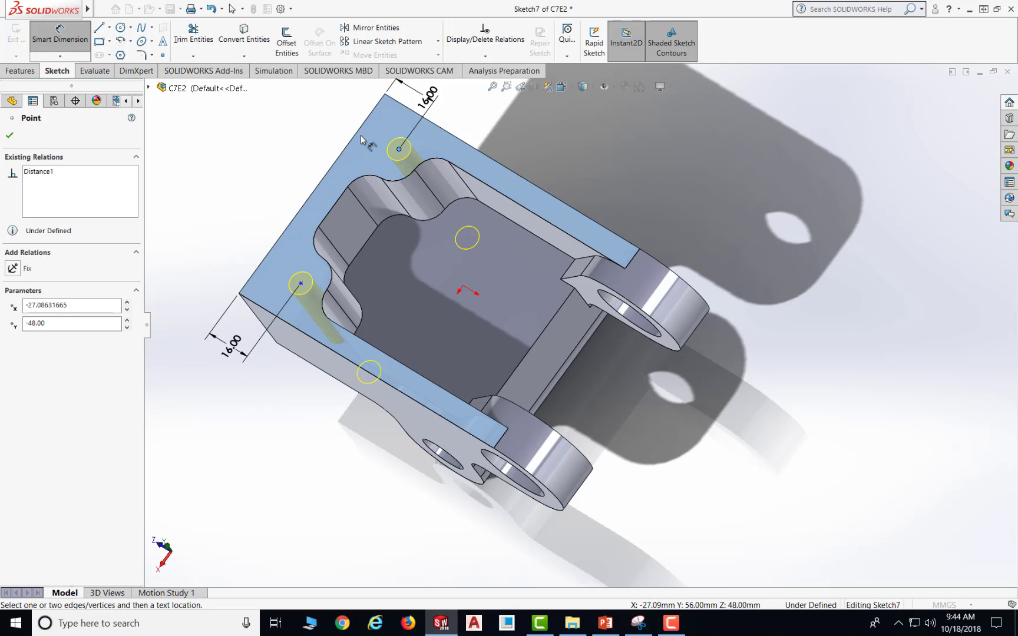
click(347, 147)
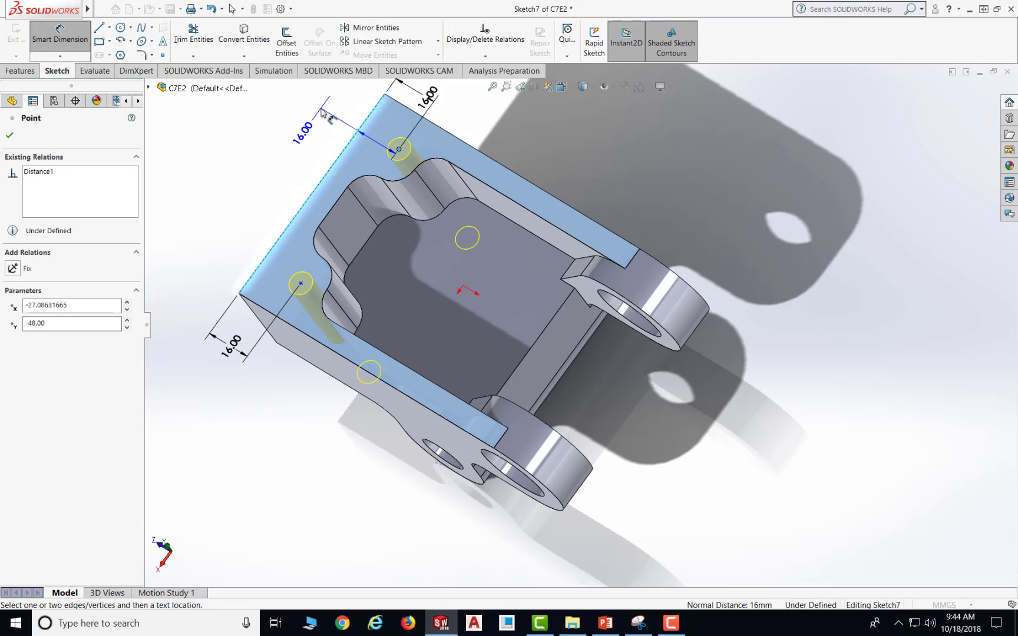
click(323, 113)
key(Return)
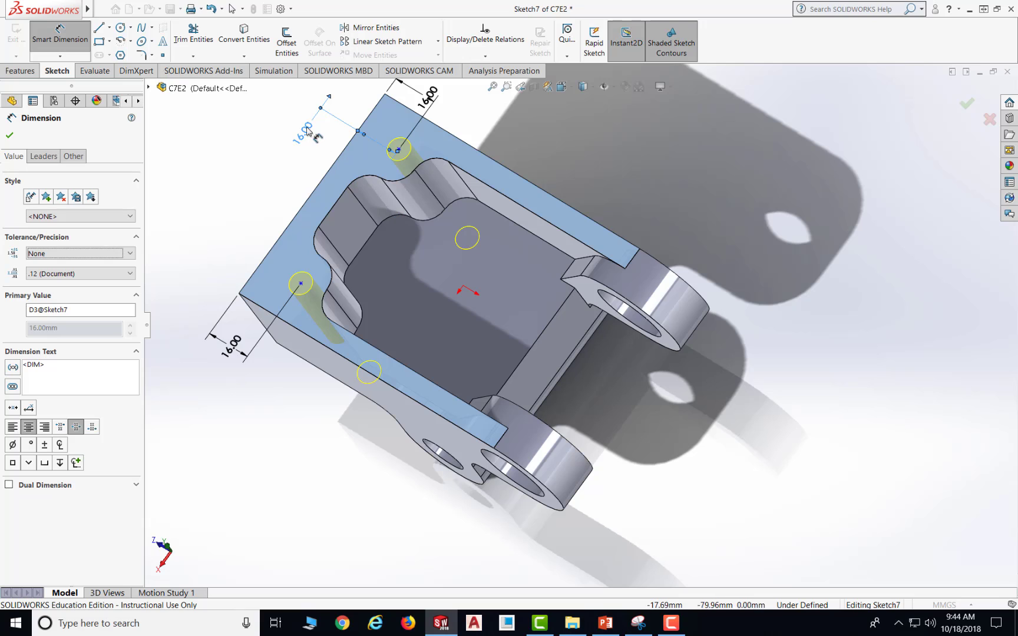
click(258, 192)
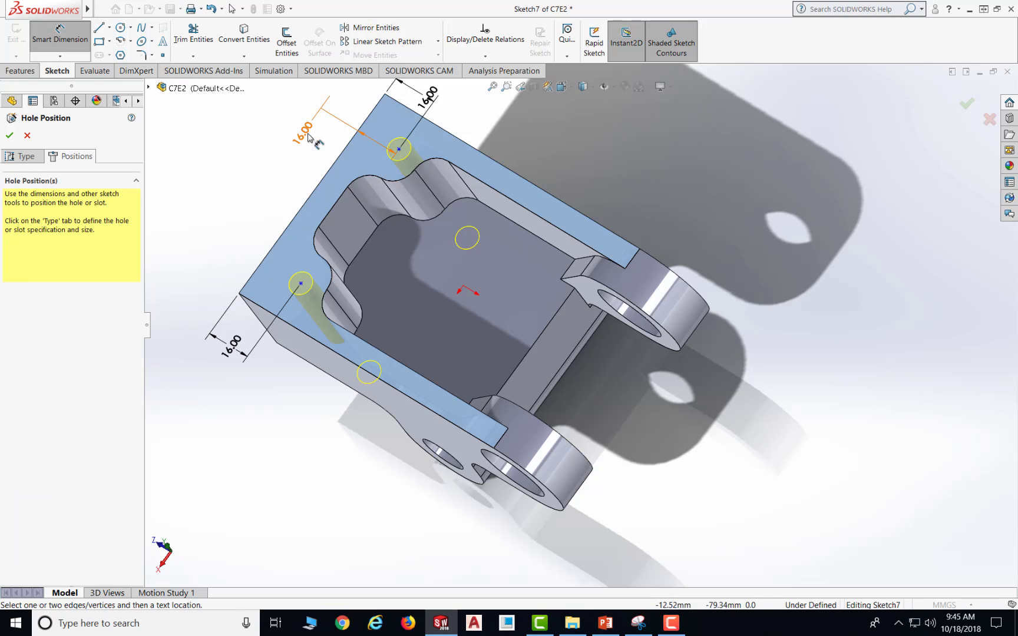
click(332, 118)
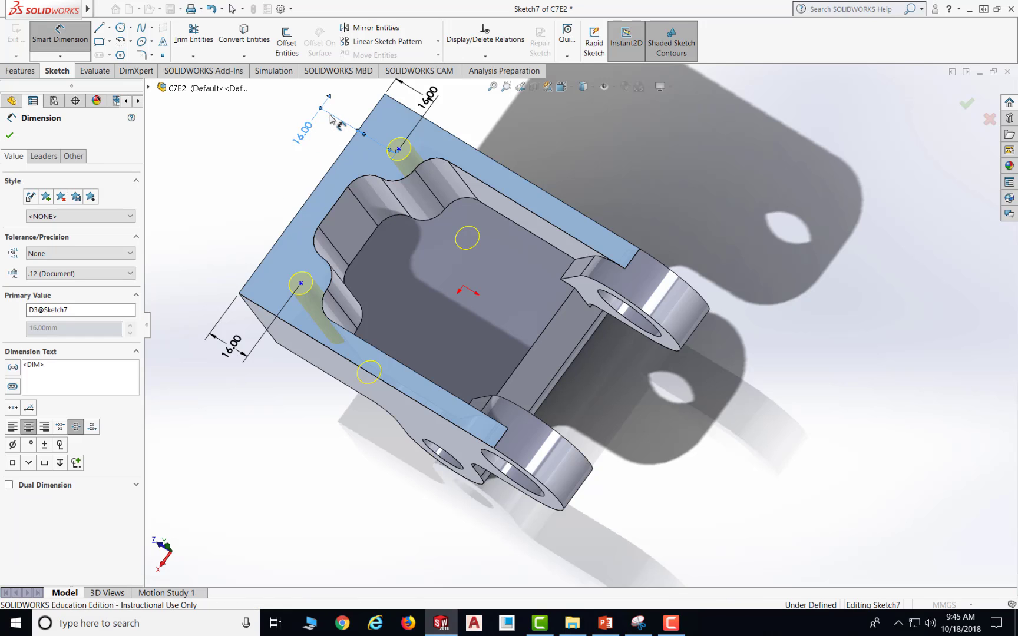
key(Delete)
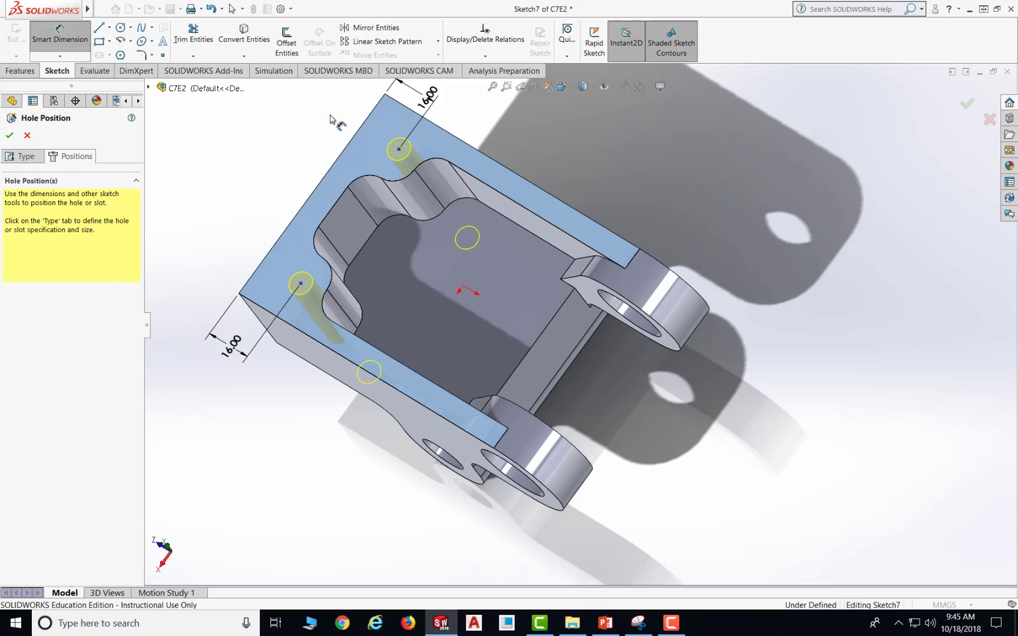
Dimension the spacing between the two hole centers as 48 mm.
click(400, 149)
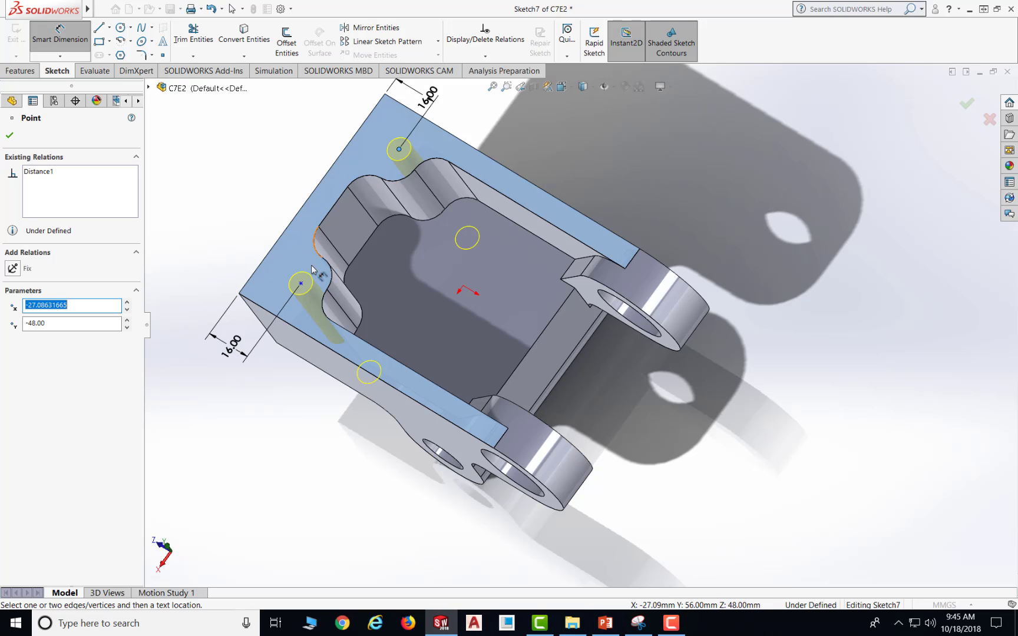
click(300, 283)
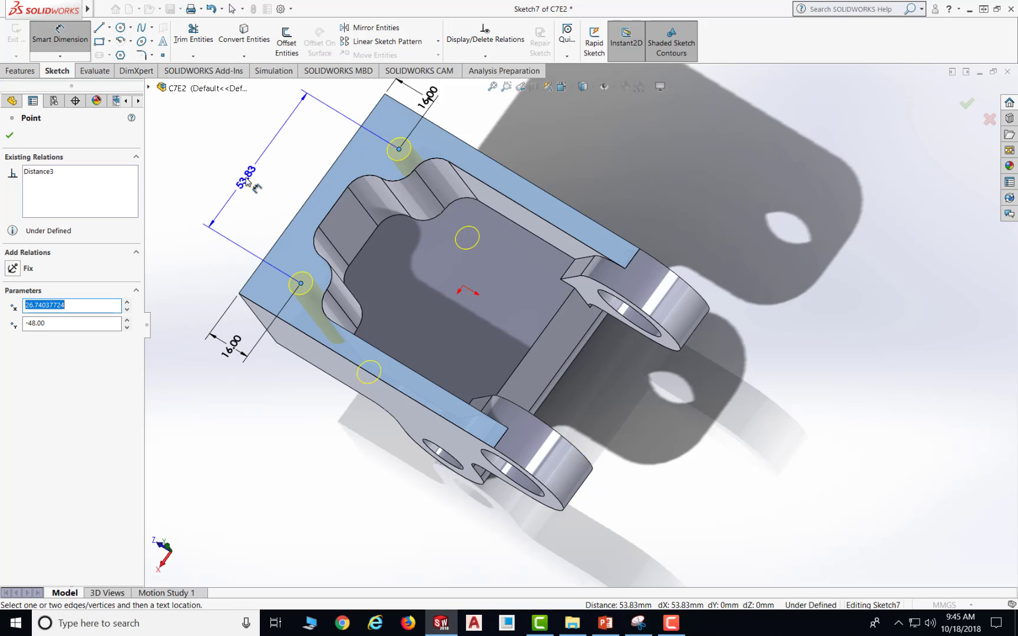
click(243, 190)
text(48)
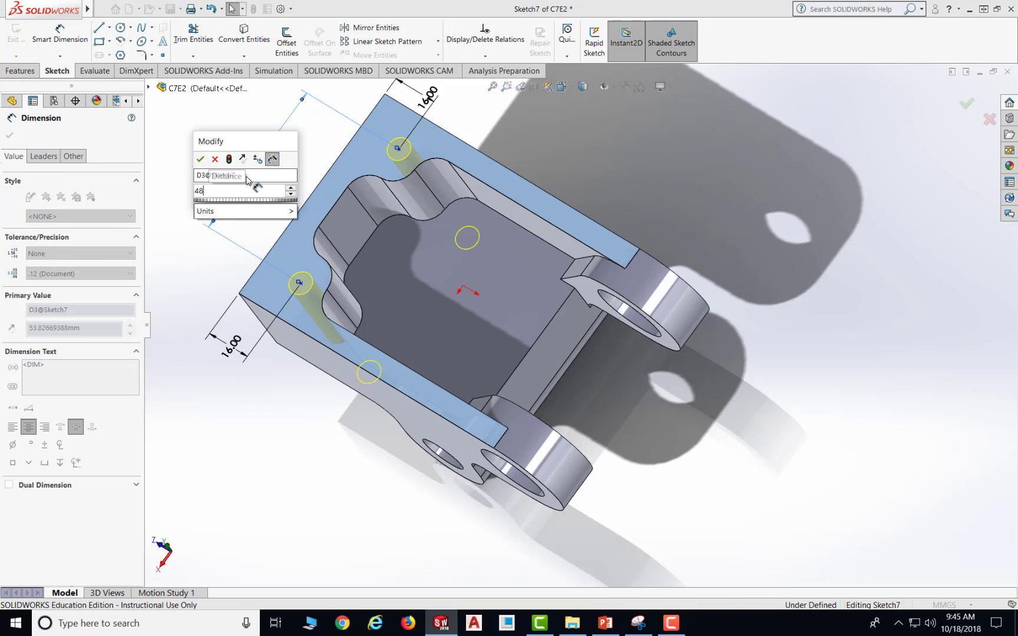
key(Return)
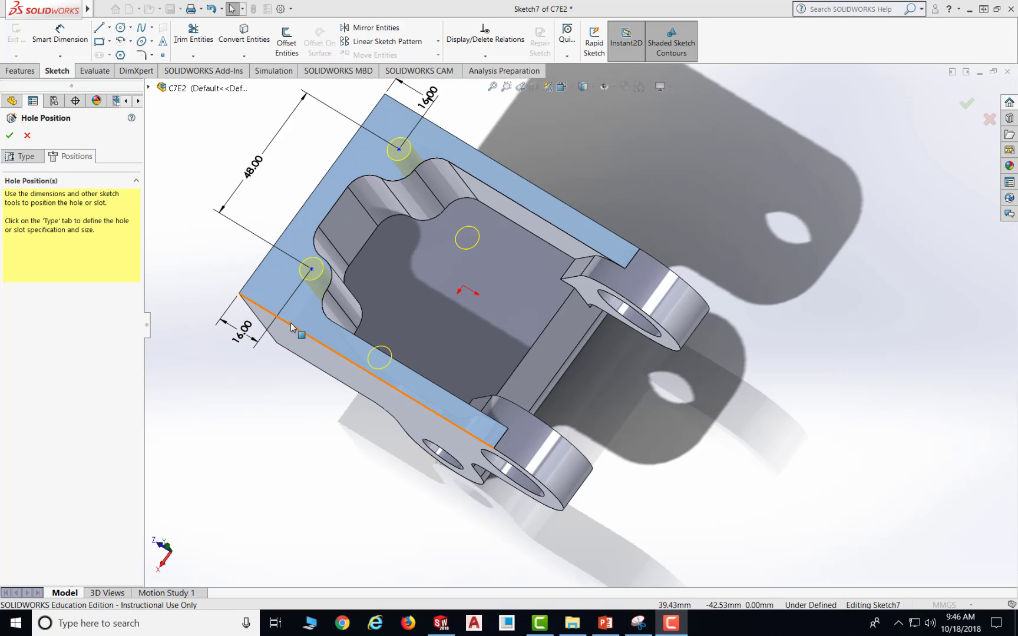
Dimension the hole center nearest the bracket's long outer side edge 16 mm from that edge and finish the Hole Wizard feature.
click(60, 34)
click(290, 330)
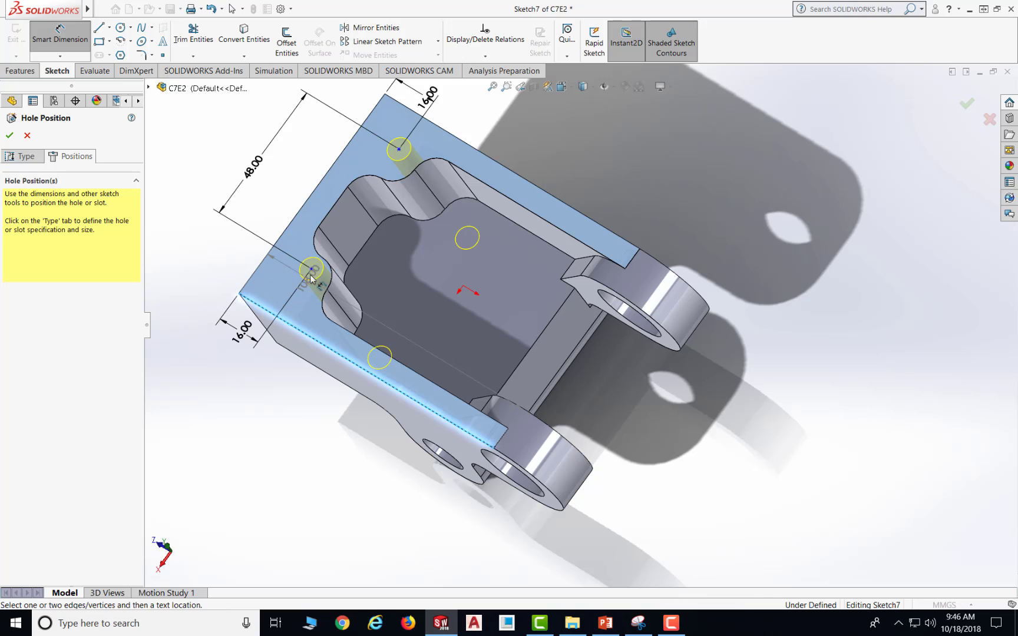
click(312, 270)
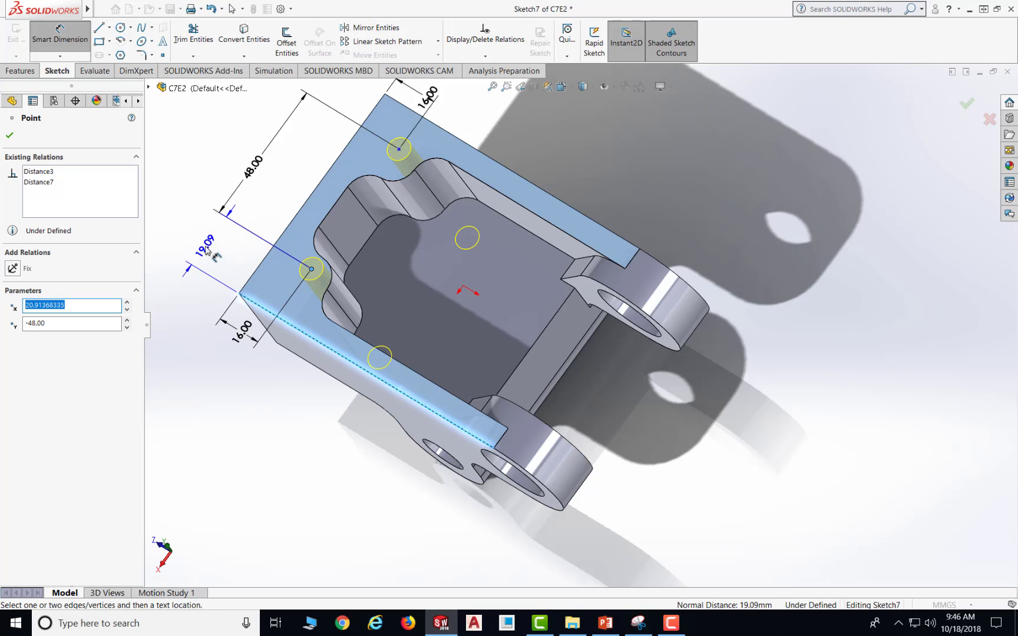
click(205, 253)
text(16)
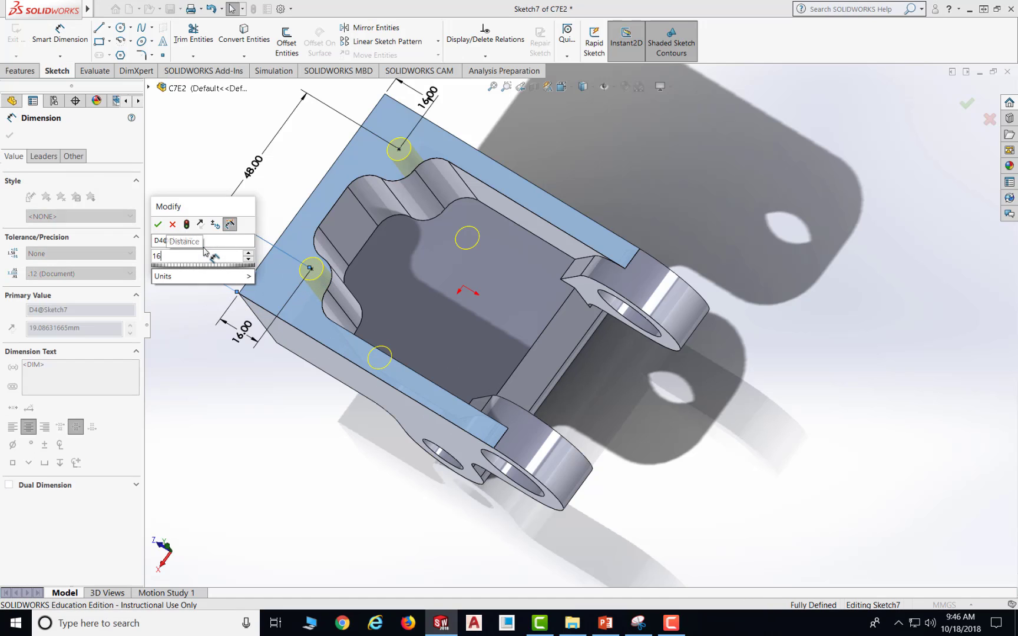
key(Return)
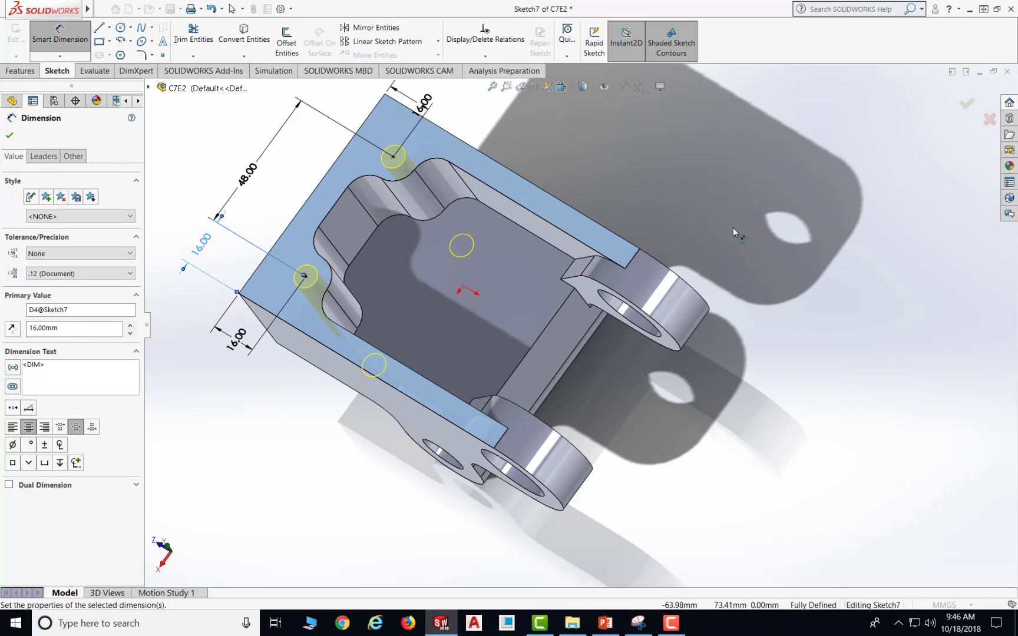
click(670, 194)
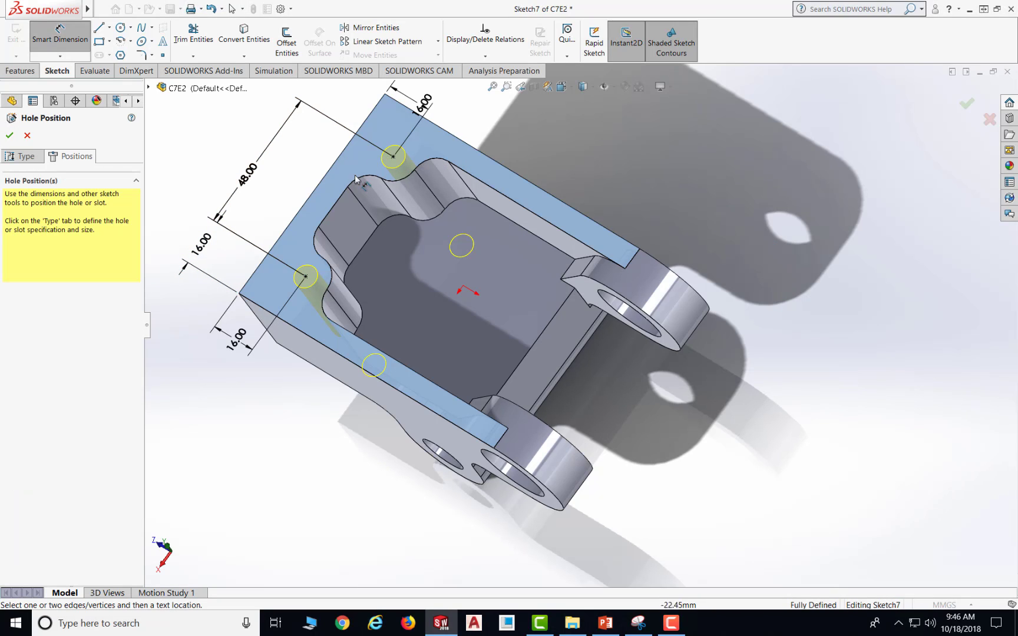
click(10, 137)
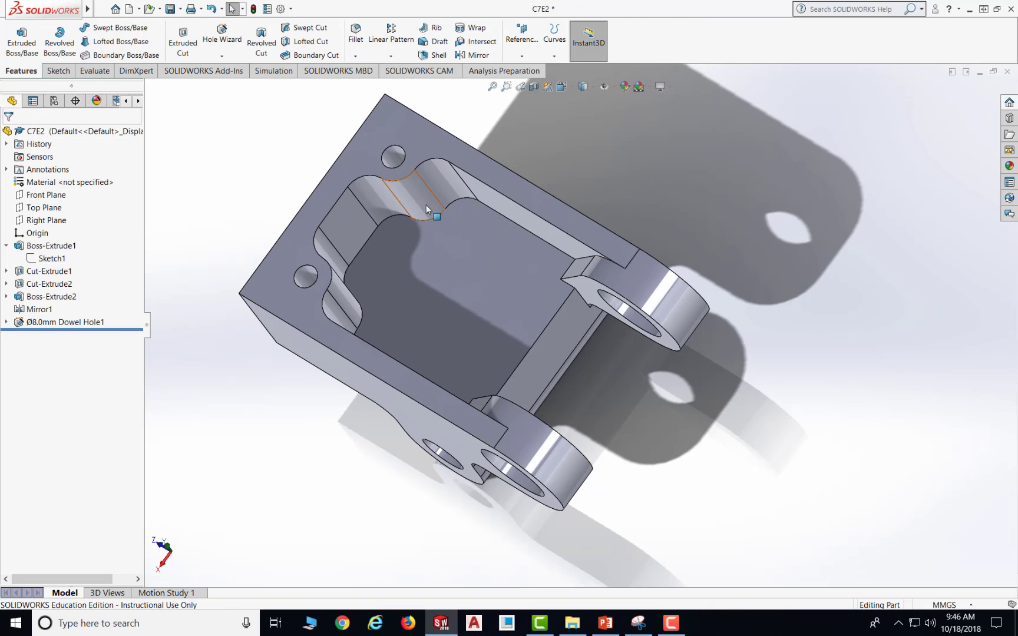
Inspect the finished rim holes and check the Exercise 2 drawing in PowerPoint for the boss on the closed end.
click(5, 323)
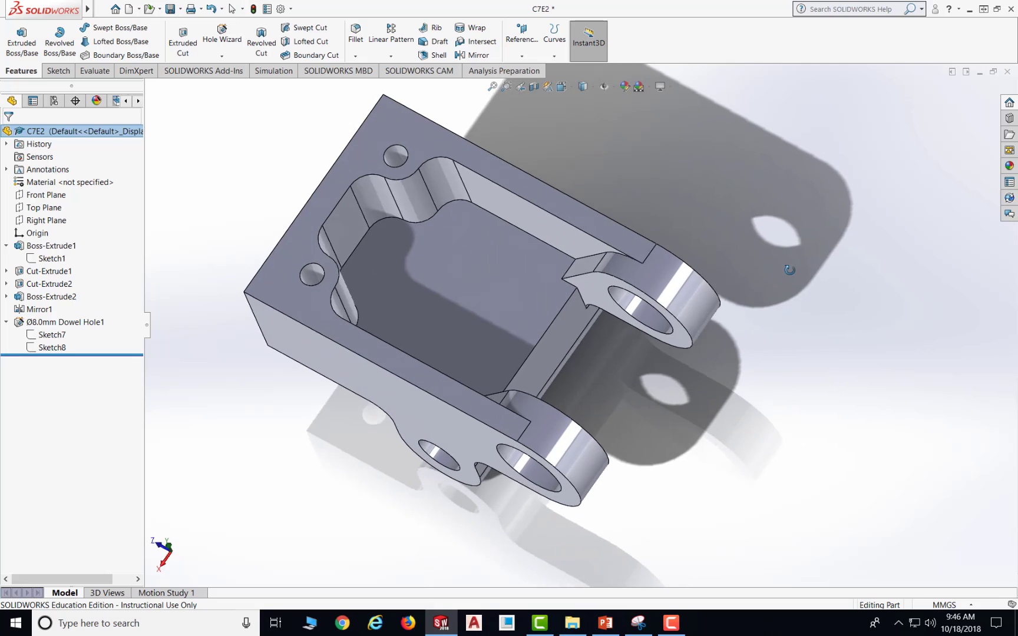
middle_drag(777, 279, 867, 325)
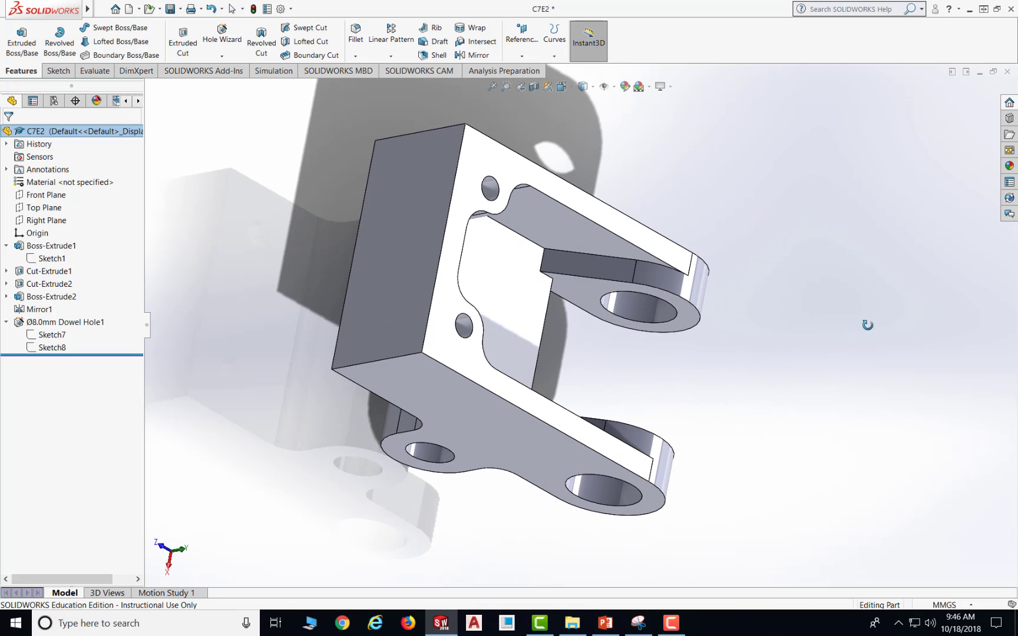
click(605, 622)
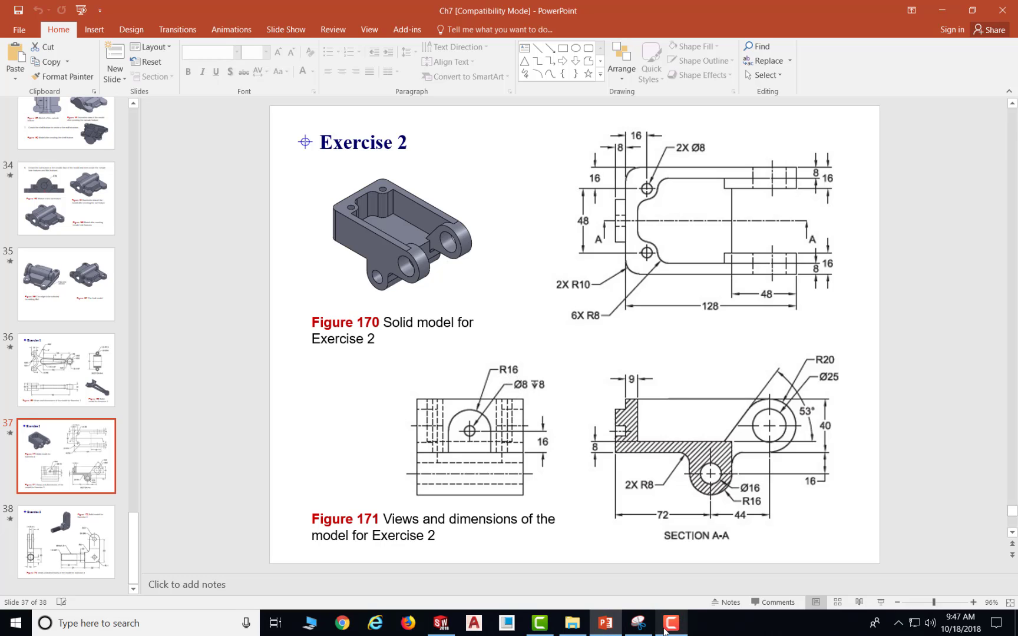
click(432, 630)
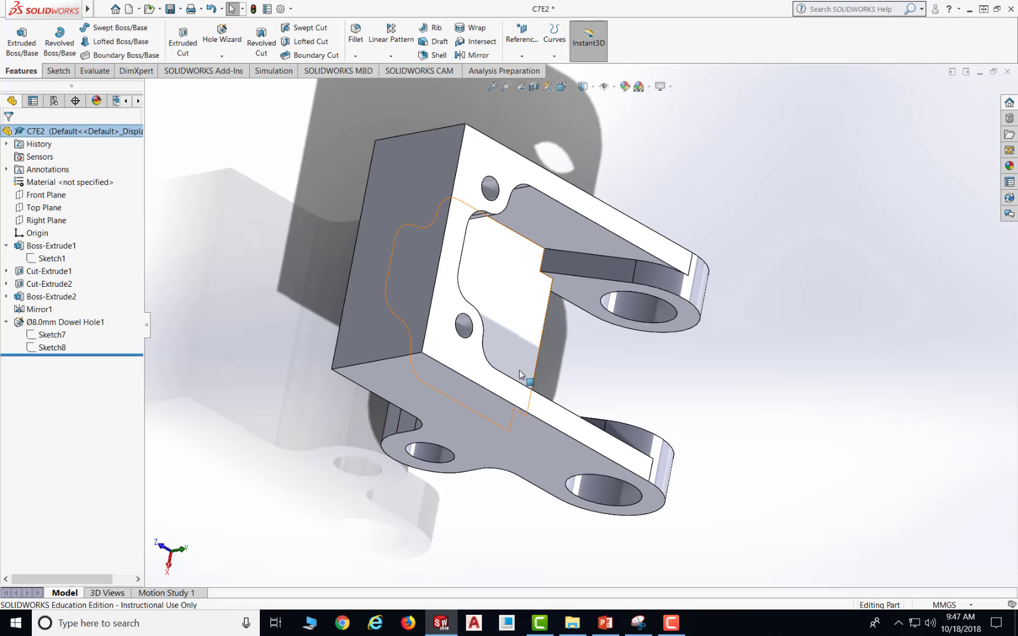
Orient the model to the Front view and start a sketch on the closed end's flat outer face.
click(569, 87)
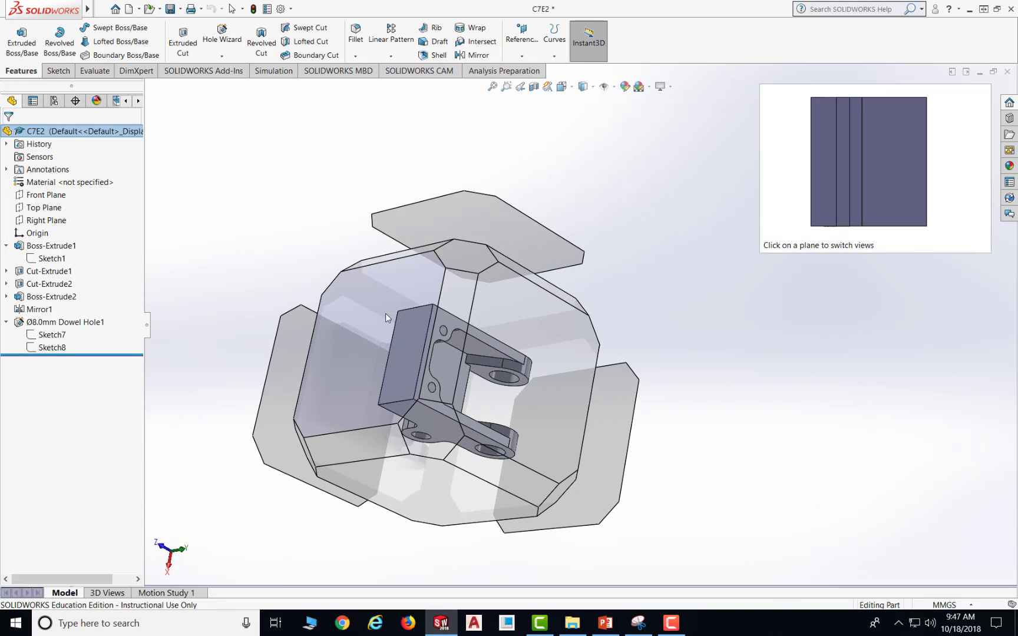
click(385, 313)
middle_drag(780, 316, 843, 361)
mouse_move(447, 325)
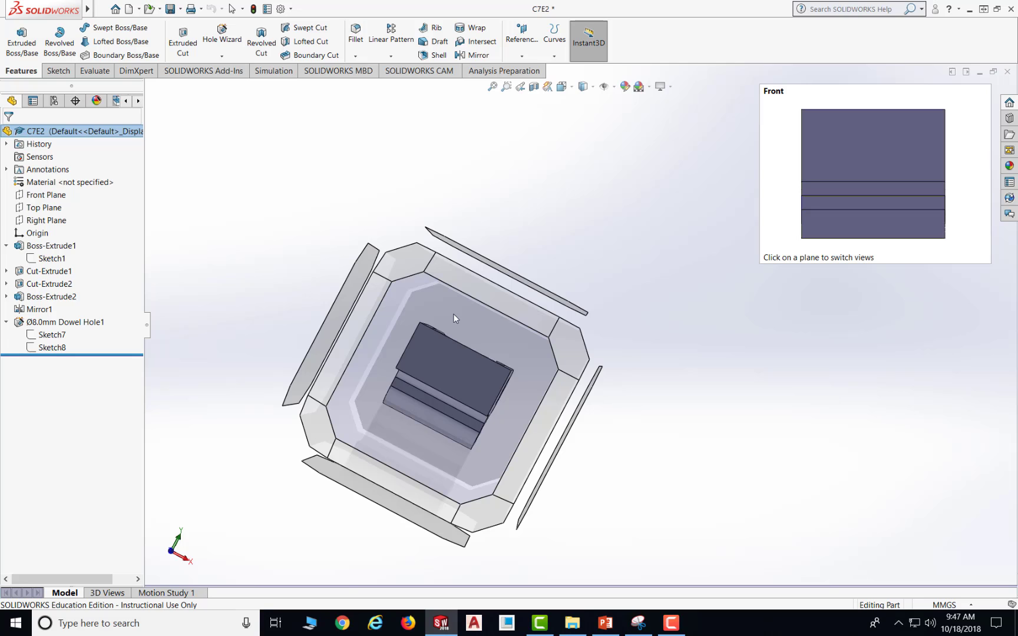
click(454, 313)
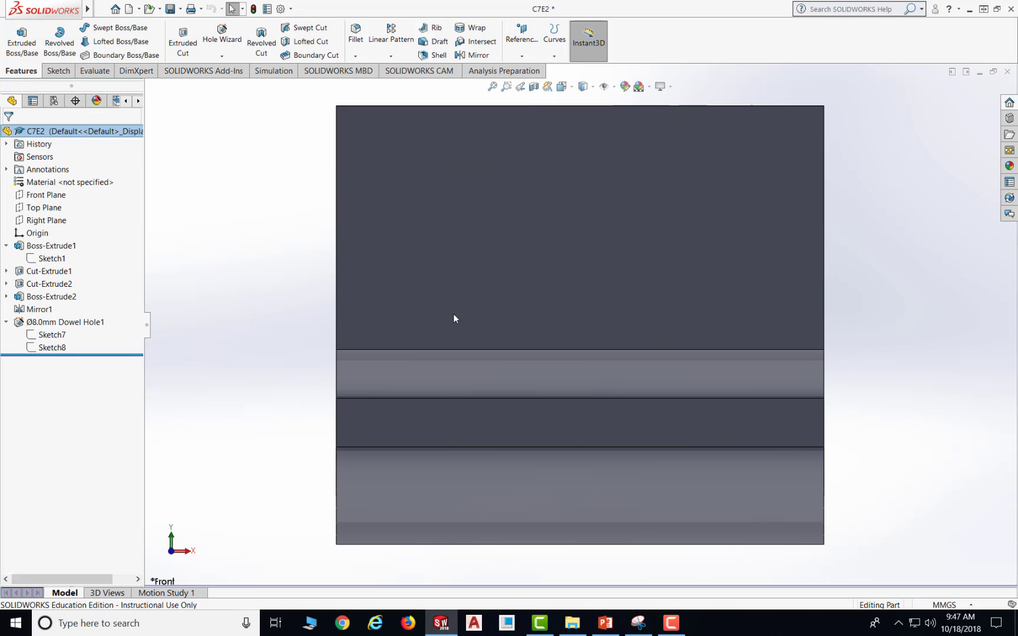
click(216, 234)
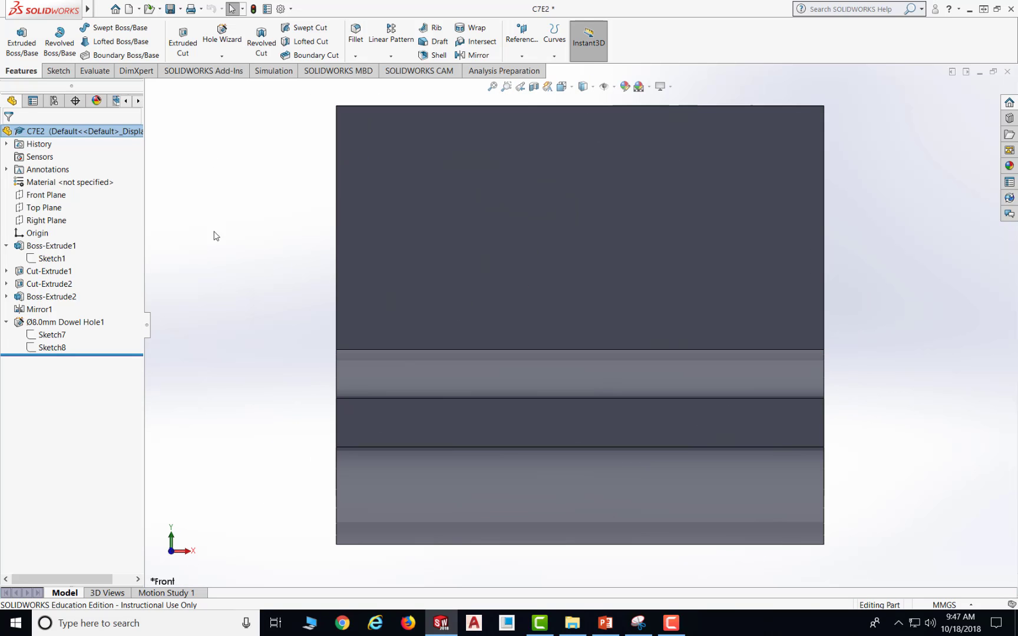
click(58, 71)
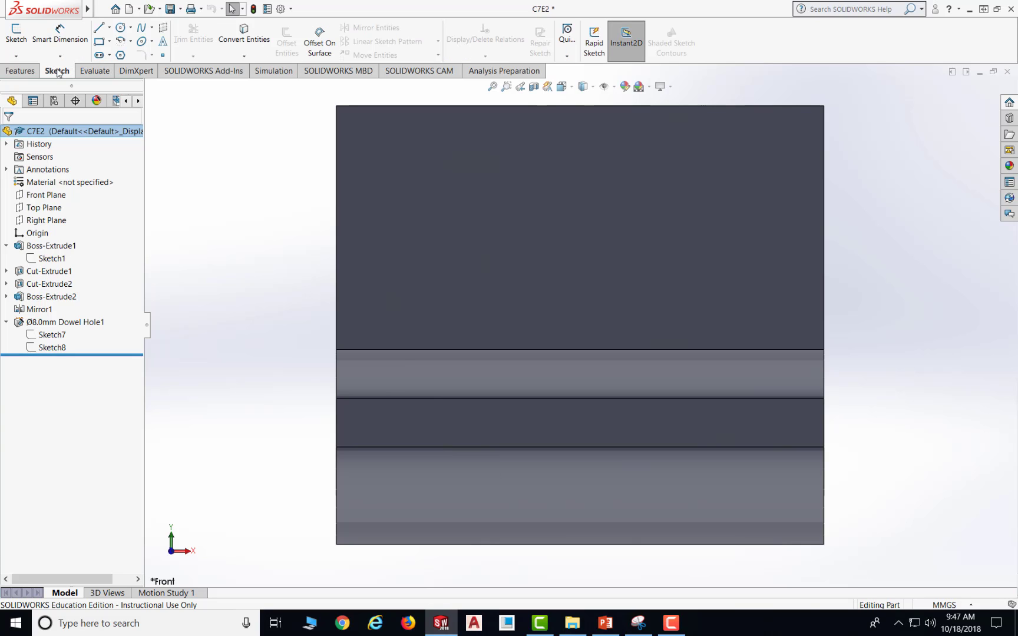
click(16, 32)
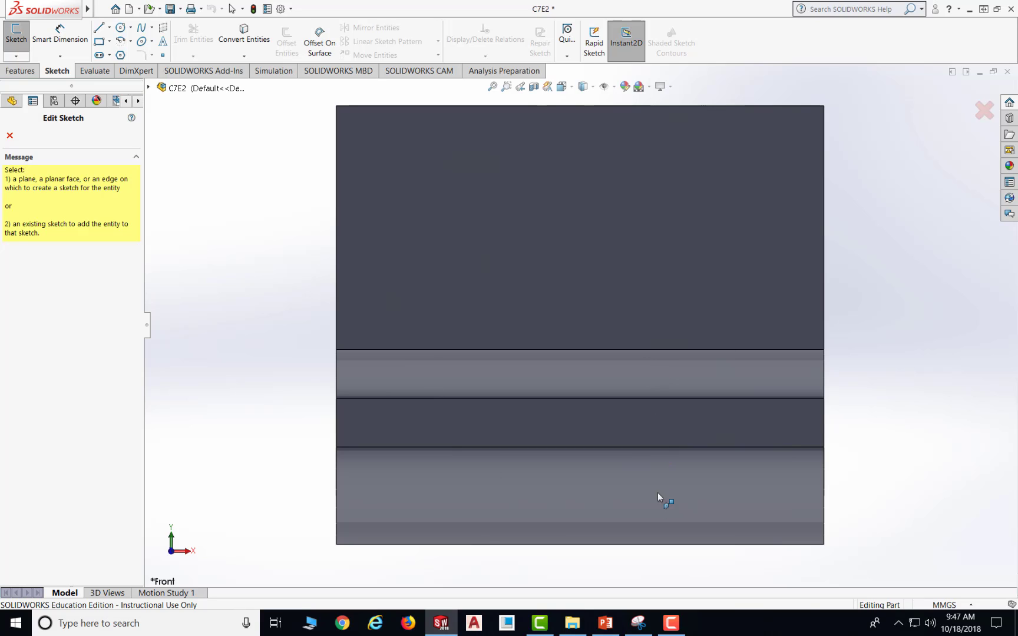
click(621, 254)
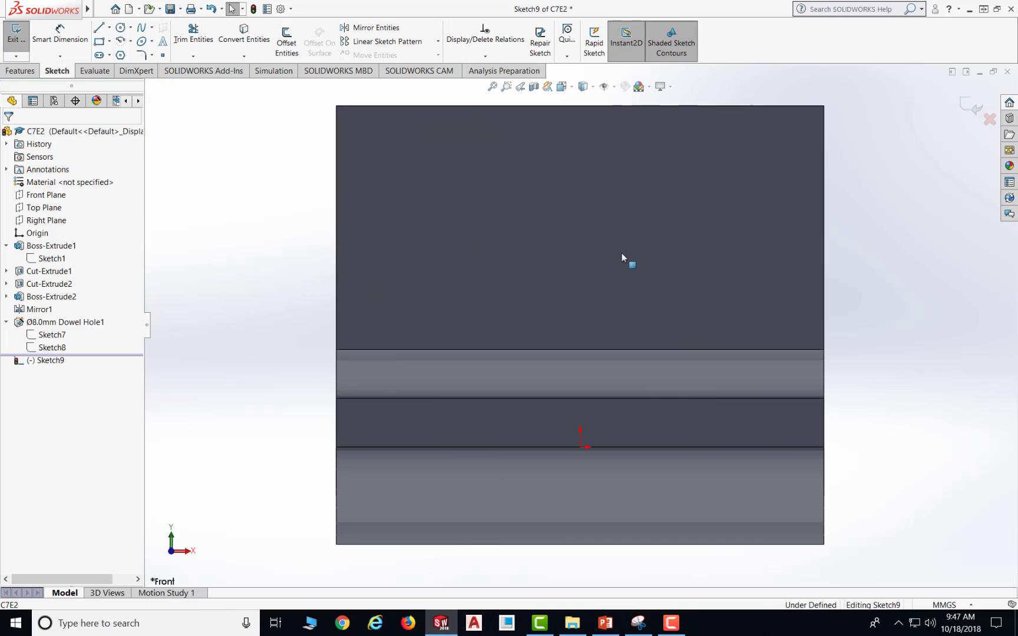
Sketch a circle about 19 mm in diameter on the end face, centered vertically above the origin.
click(122, 29)
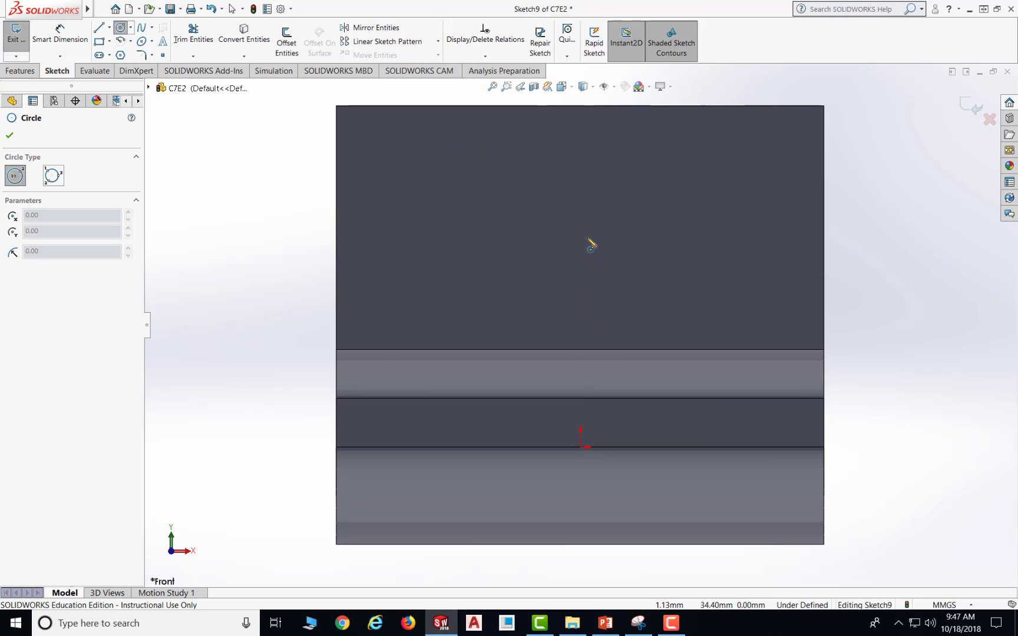
click(580, 220)
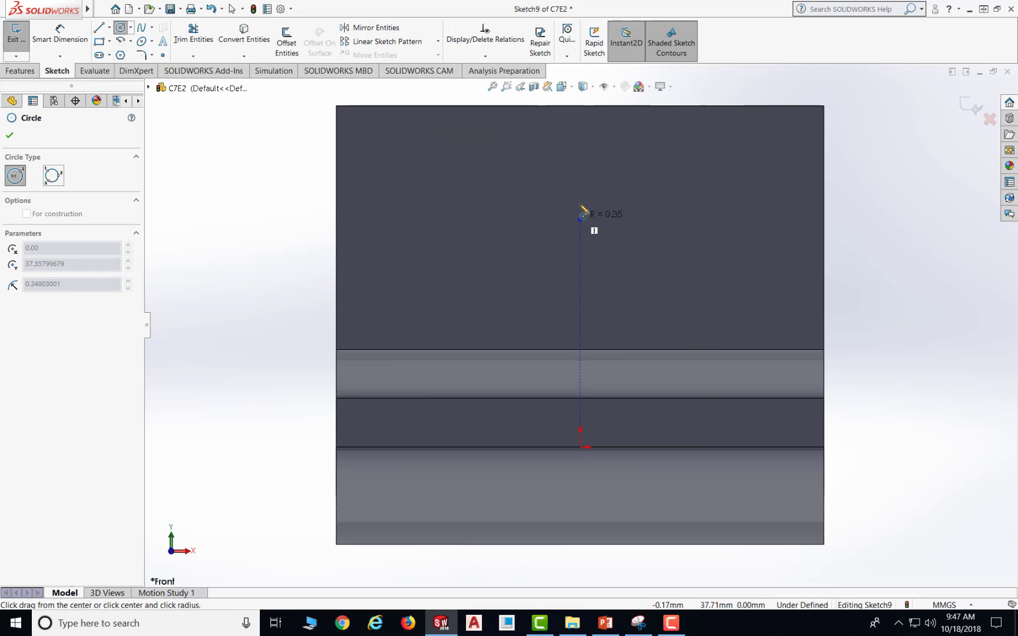
click(585, 165)
key(Escape)
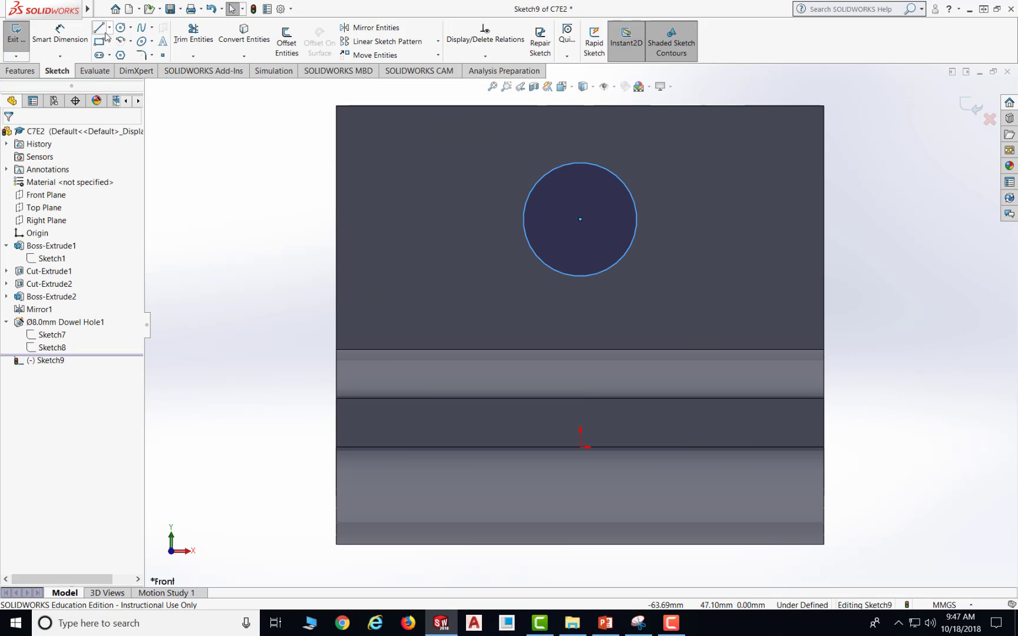
Sketch two vertical lines about 21 mm long from the circle's side quadrants to the face's lower edge, joined by a horizontal line along it.
click(100, 28)
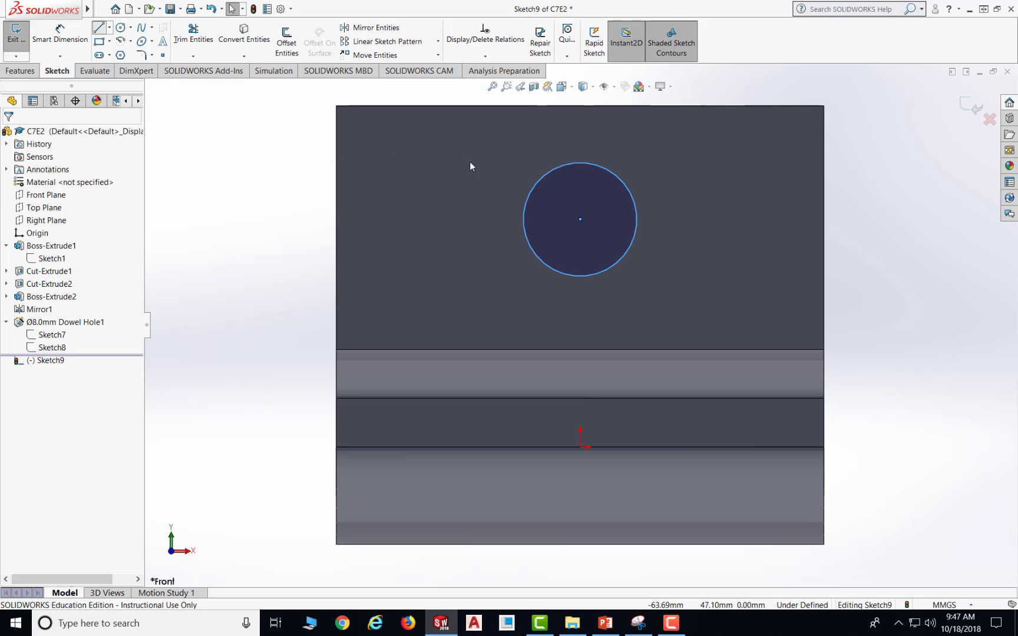
click(524, 220)
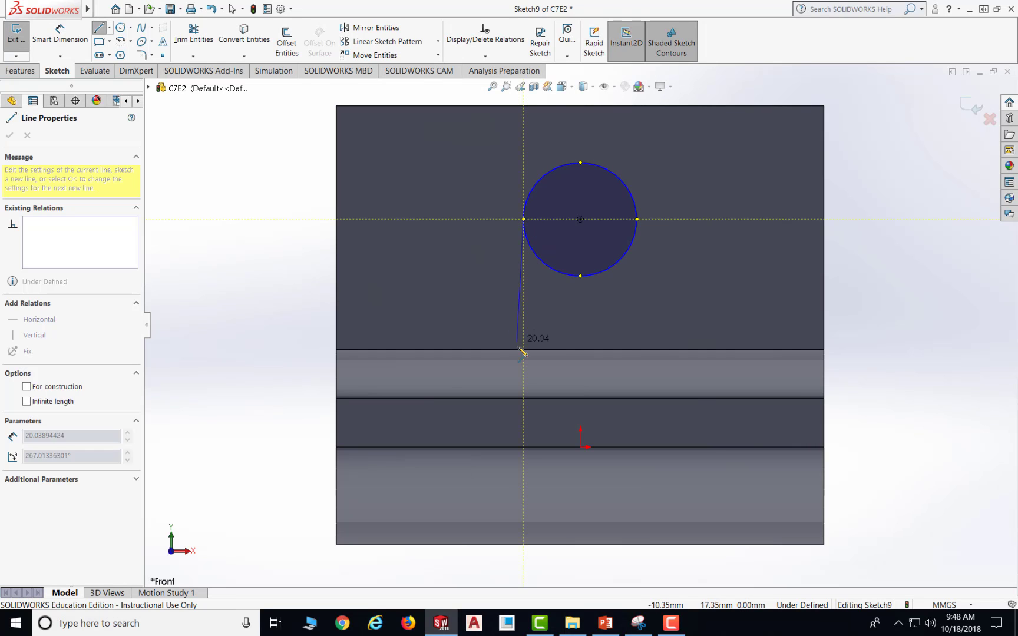
click(524, 350)
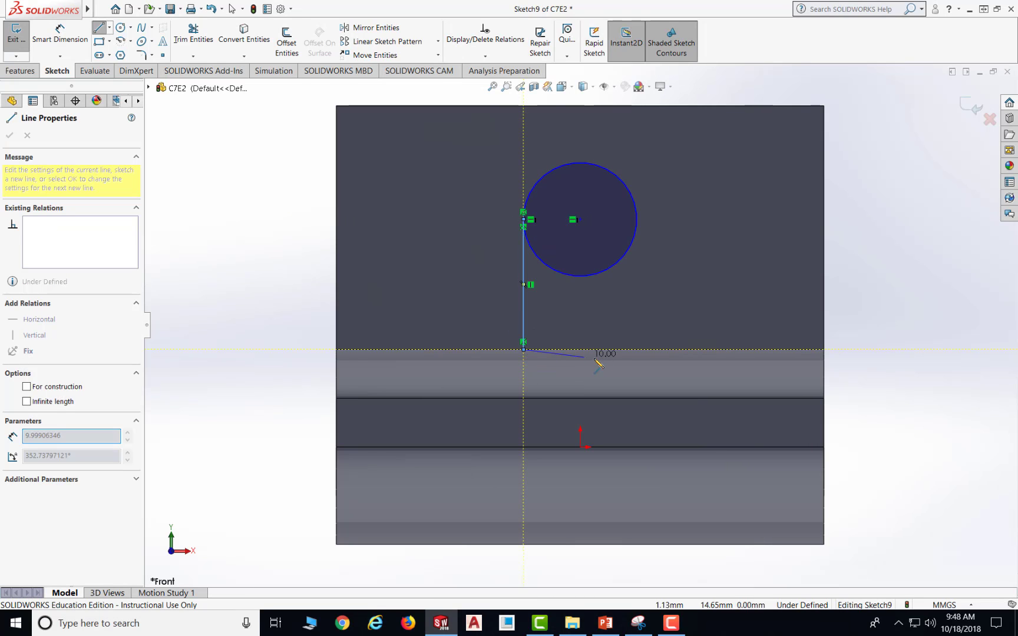
click(637, 350)
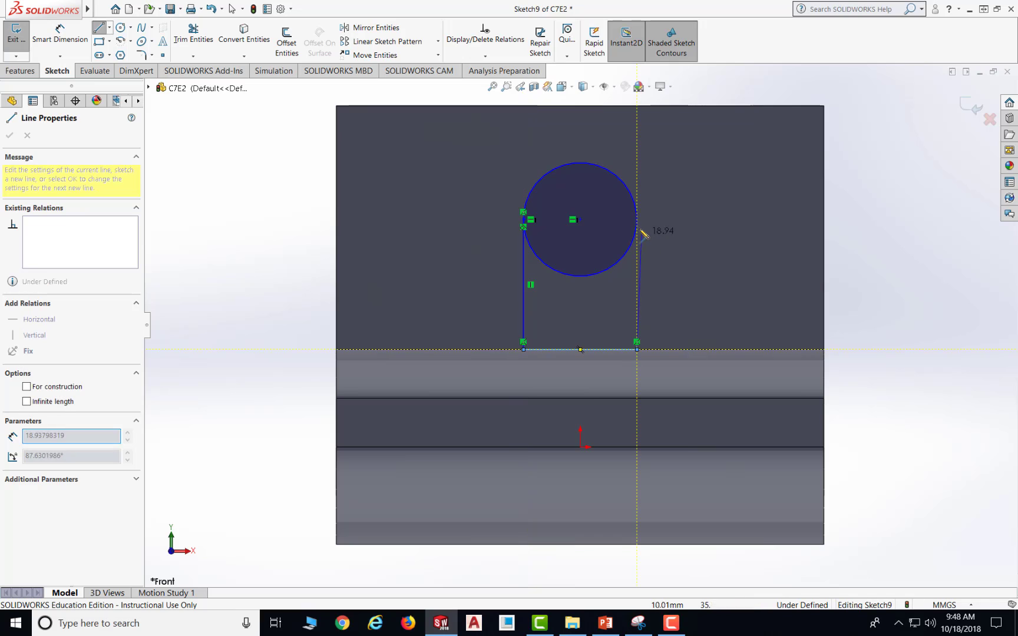
click(637, 219)
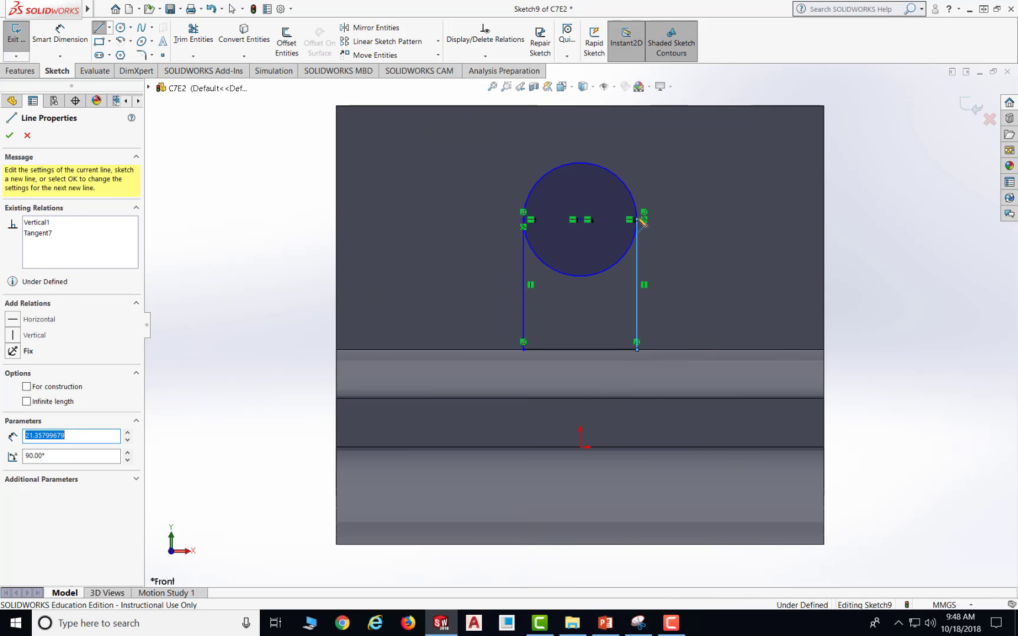
key(Escape)
Sketch a concentric inner circle about 4 mm in diameter at the center of the existing circle.
click(120, 28)
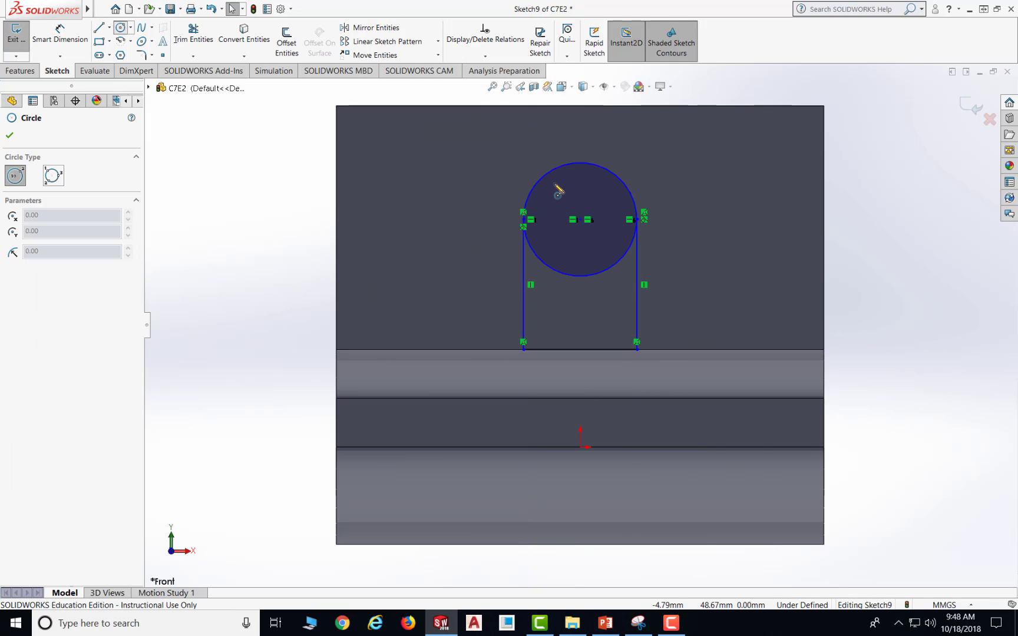
click(580, 220)
click(592, 219)
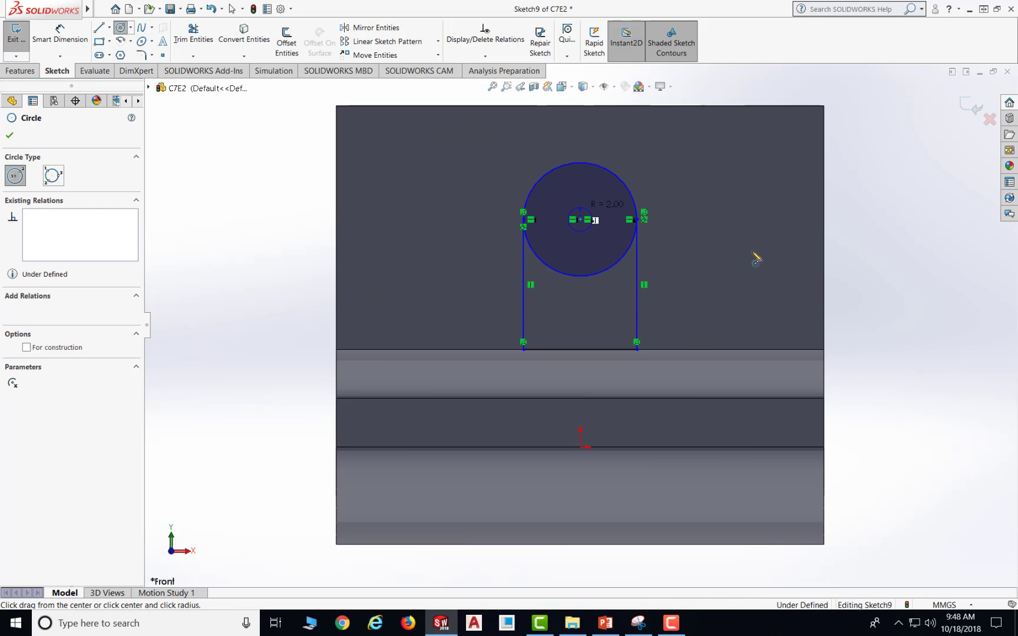
key(Escape)
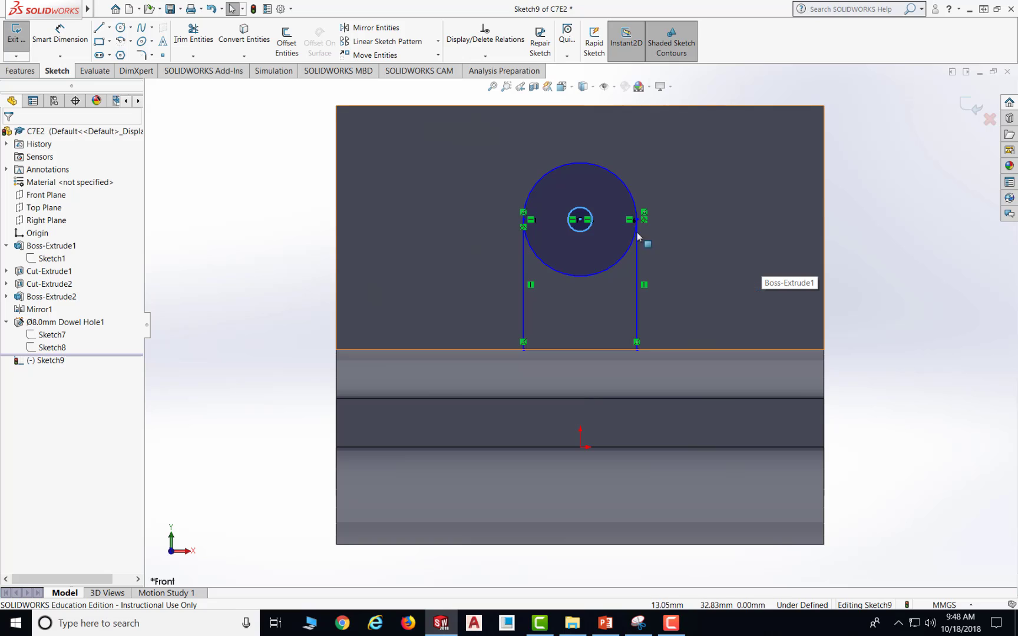
Dimension the inner circle's diameter as 8 mm.
click(587, 213)
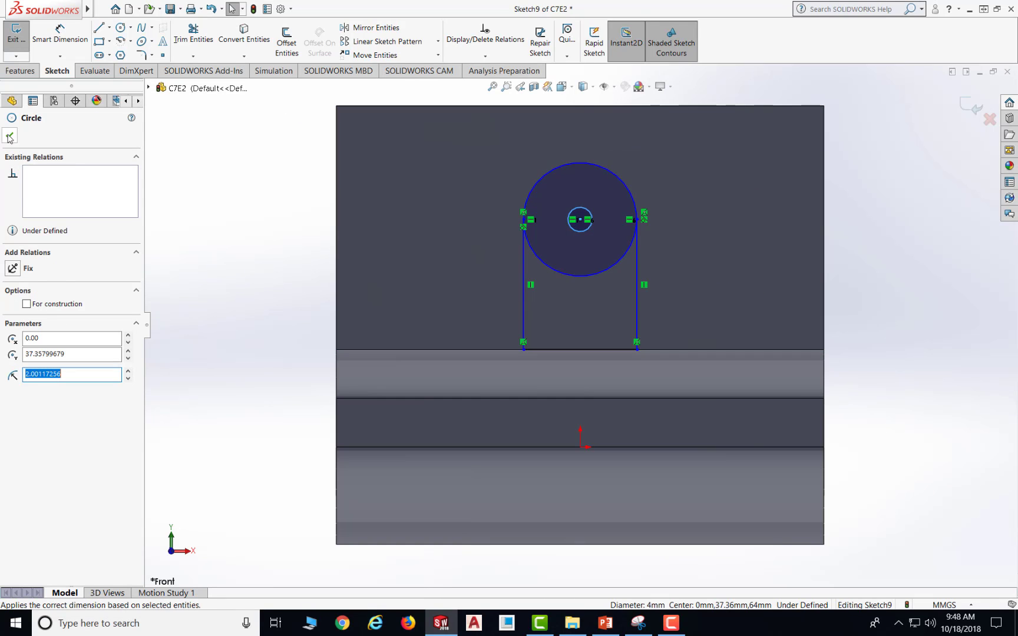
click(54, 35)
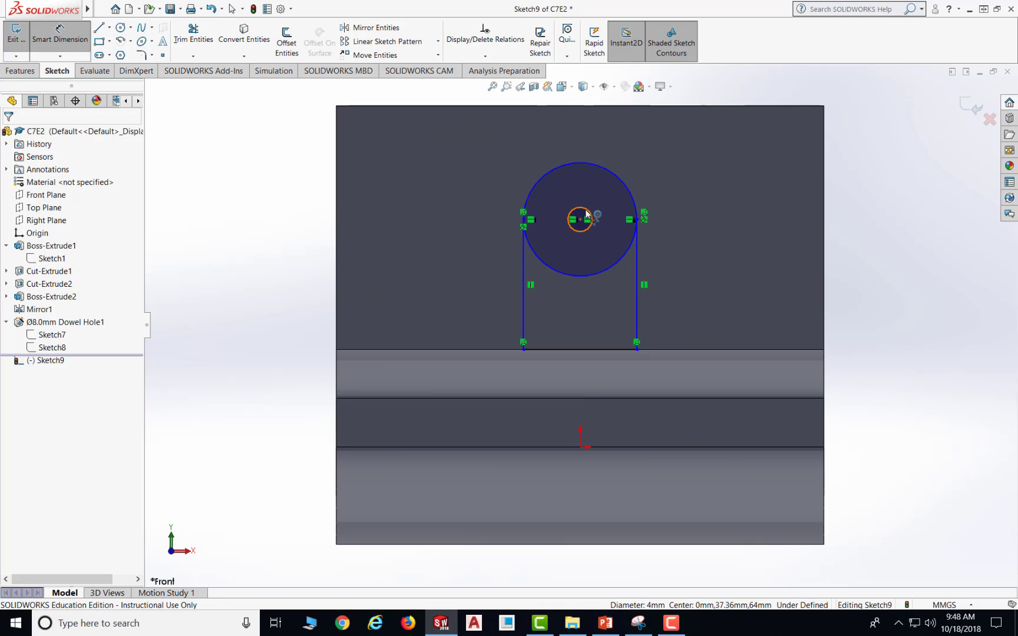
click(659, 170)
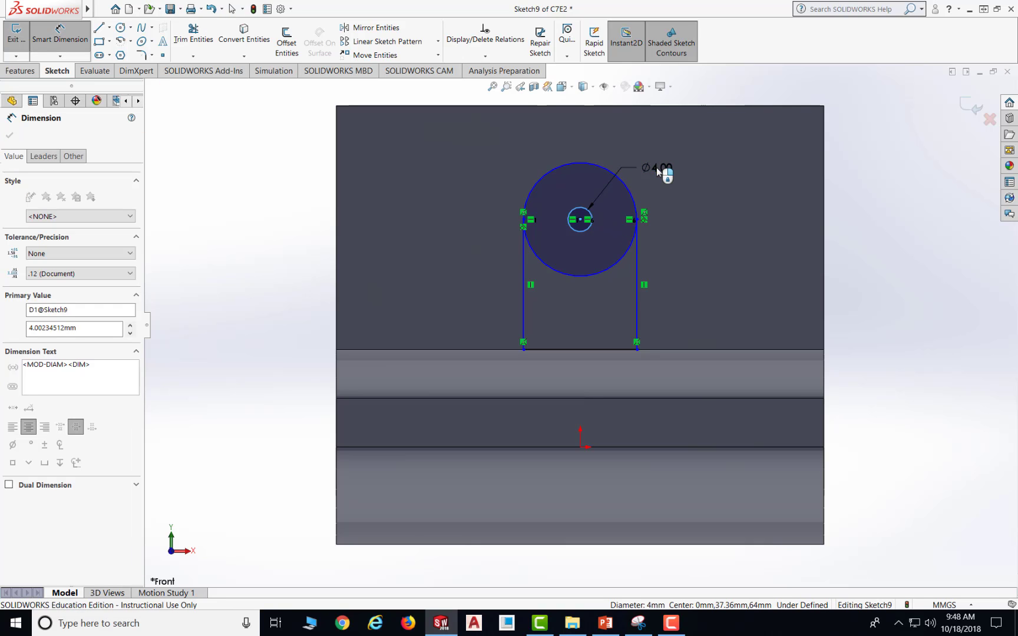
text(8)
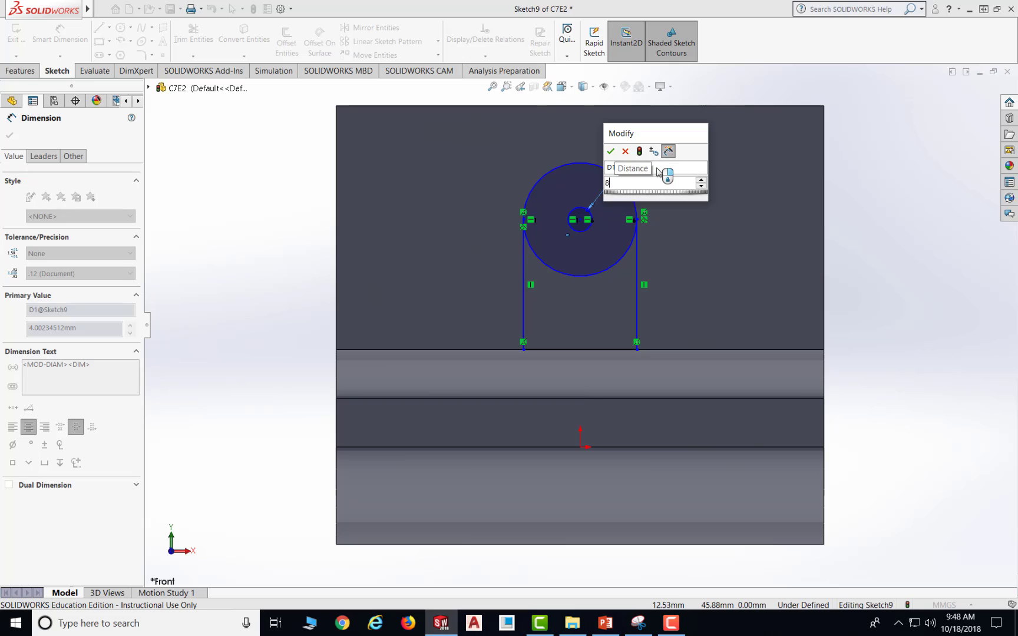
click(611, 152)
Dimension the outer circle's diameter as 32 mm.
click(602, 169)
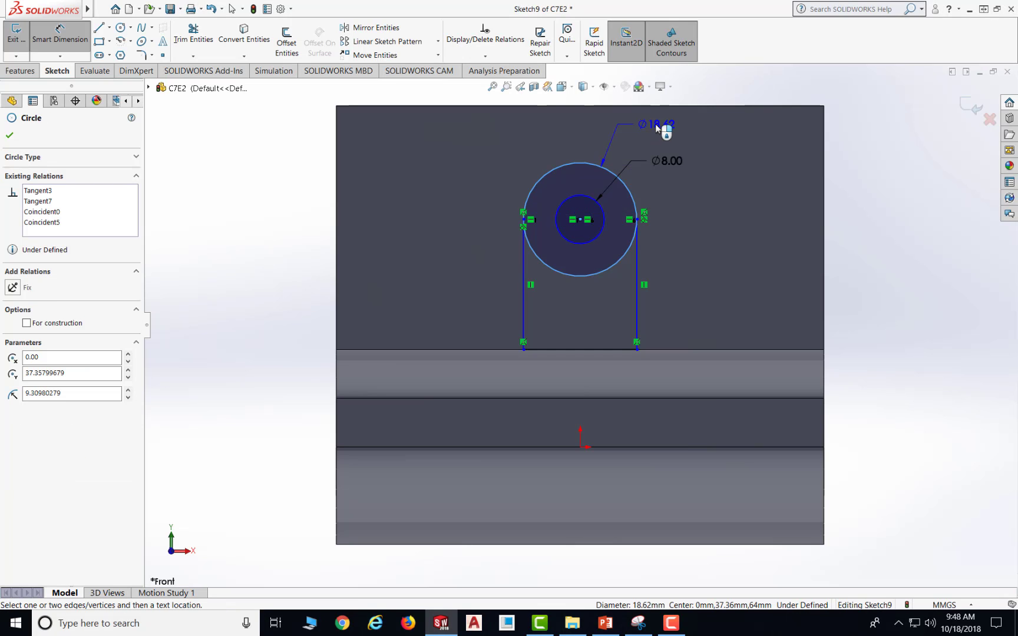
click(655, 124)
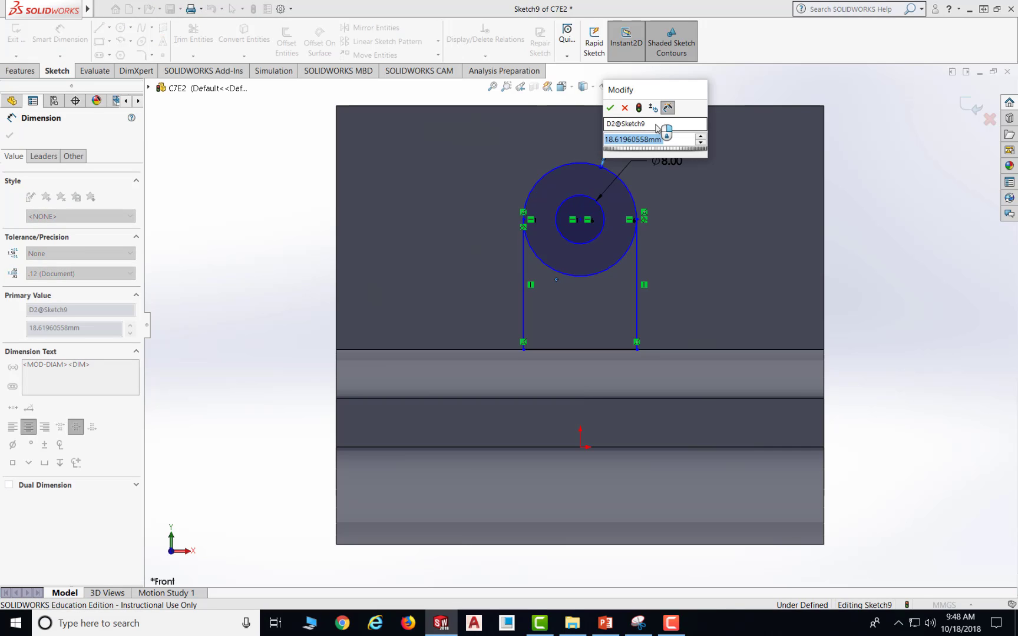
text(32)
key(Return)
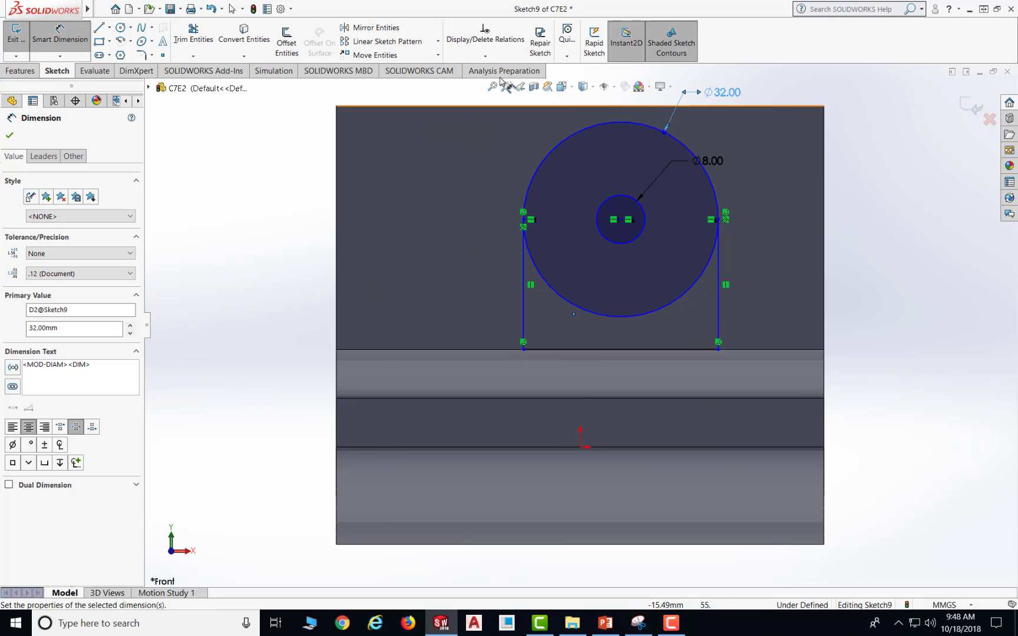
Add a Vertical relation between the concentric circles' center point and the origin.
click(485, 56)
click(487, 83)
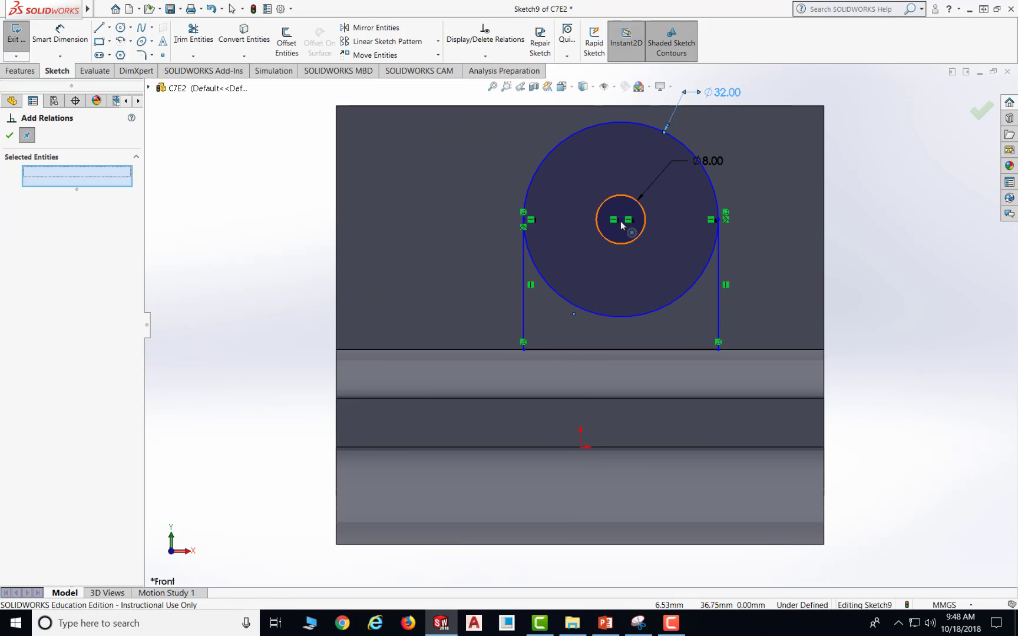
click(621, 220)
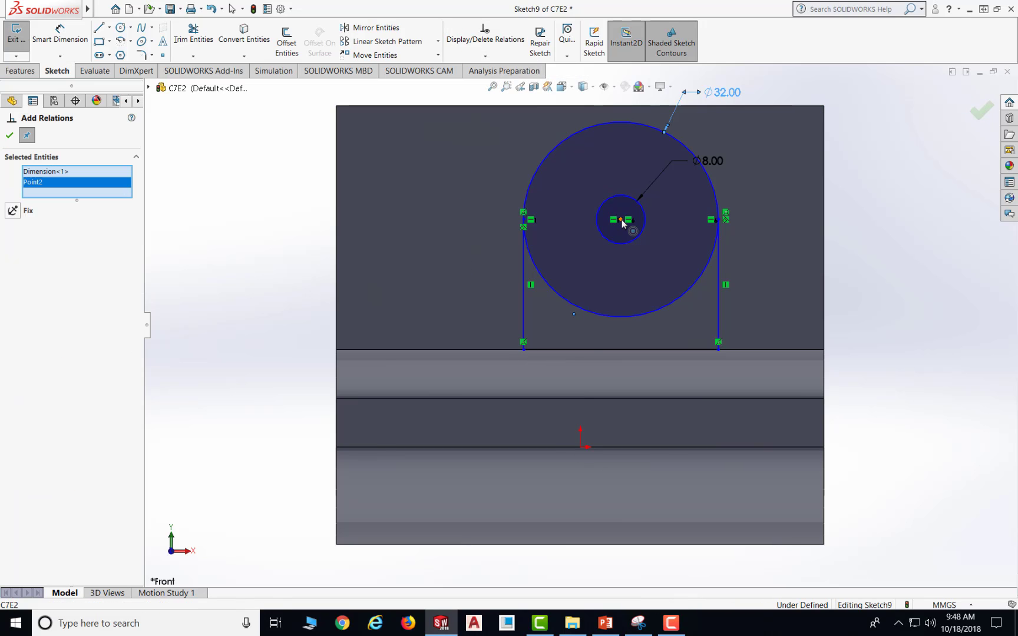
click(580, 448)
click(13, 354)
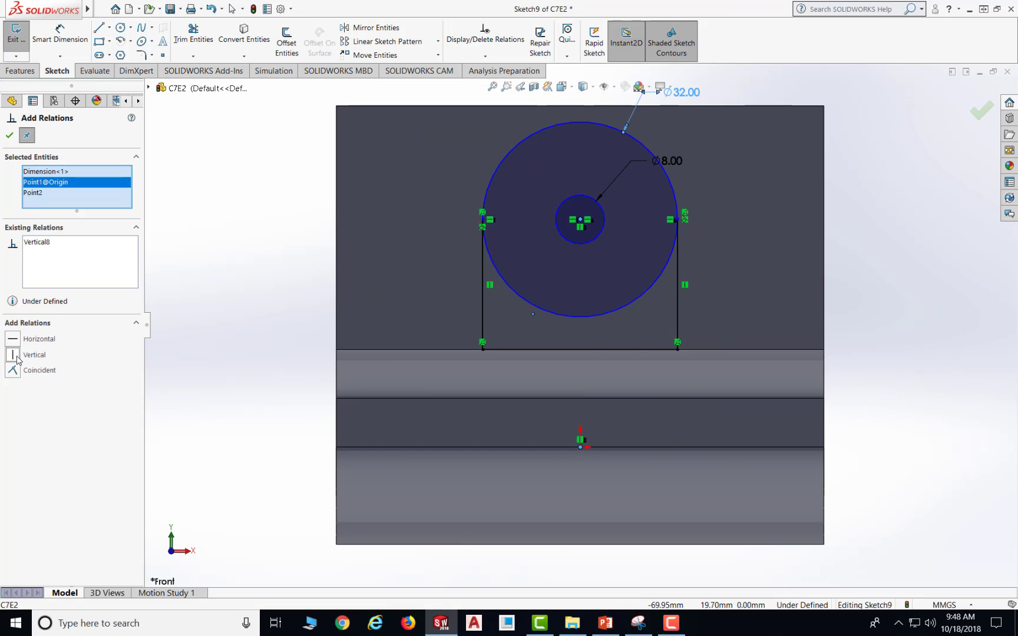
click(10, 135)
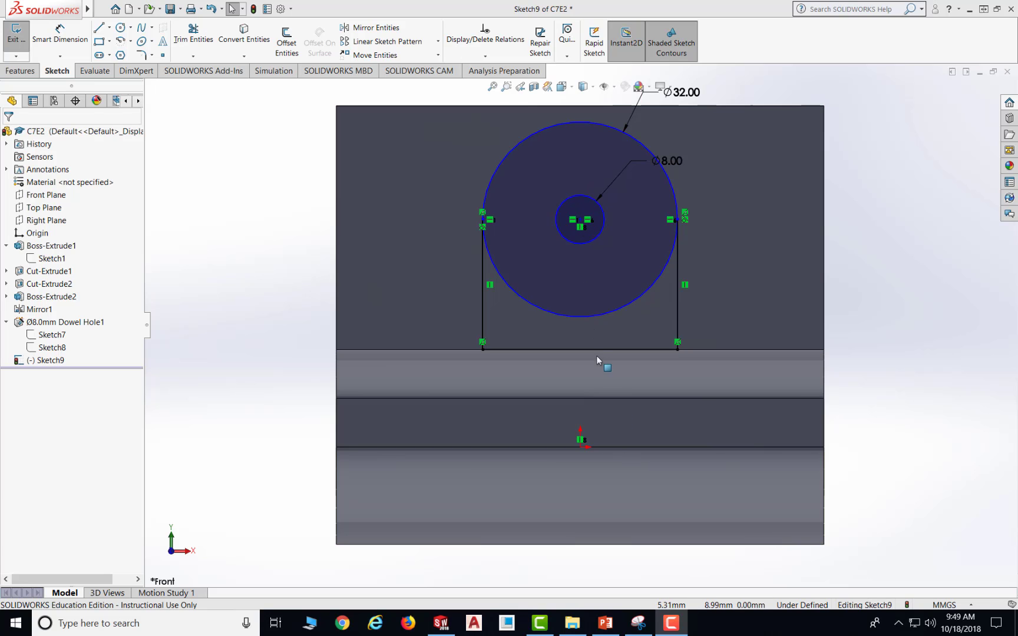
Dimension the height from the profile's bottom line to the circles' center as 16 mm, per the Exercise 2 drawing, and save the part.
click(606, 626)
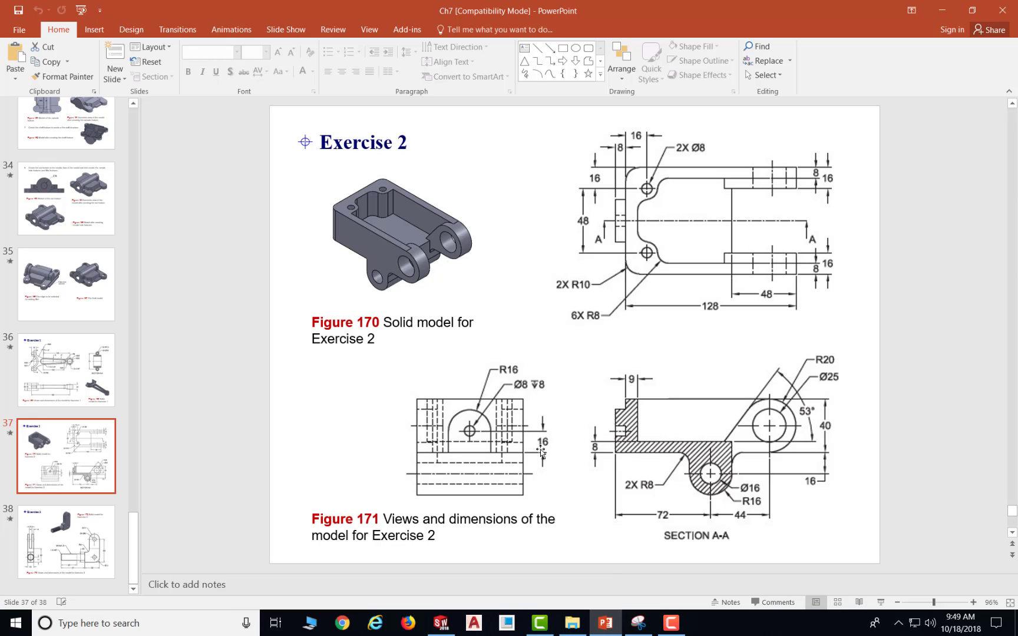
click(441, 622)
click(60, 32)
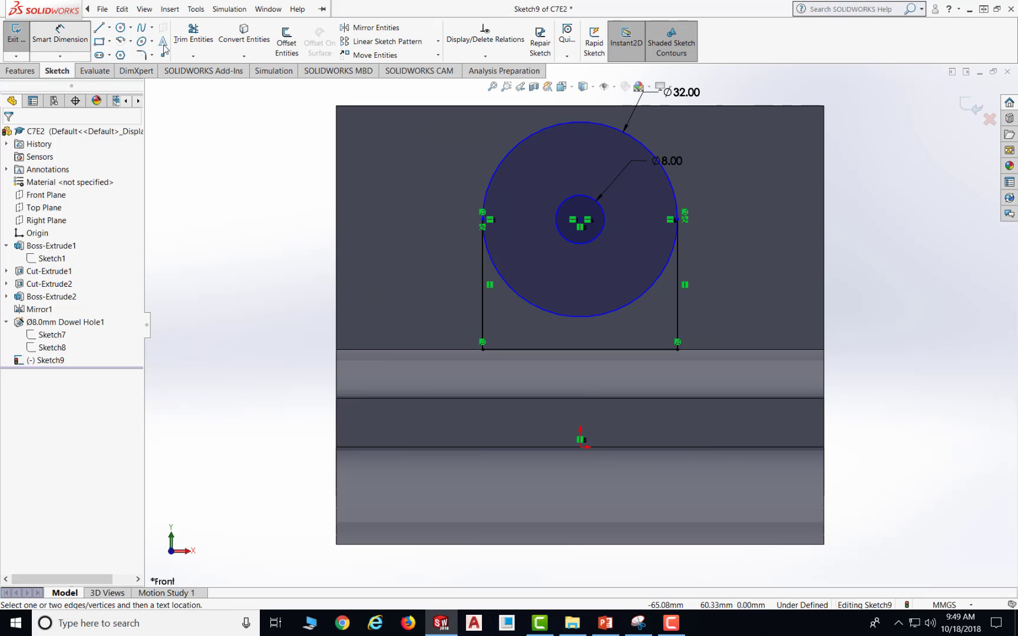
click(579, 221)
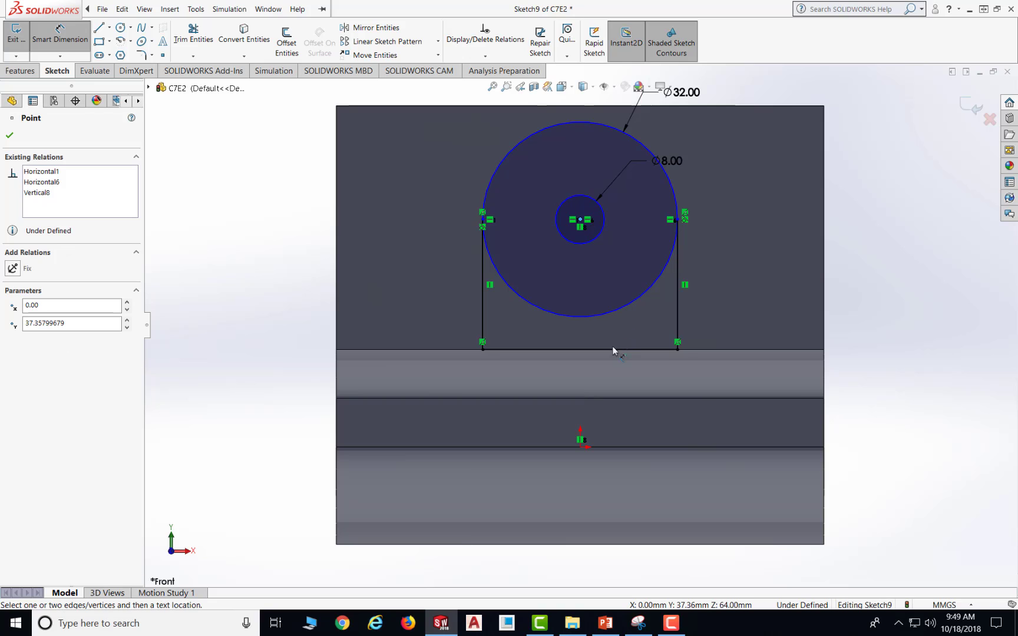
click(668, 353)
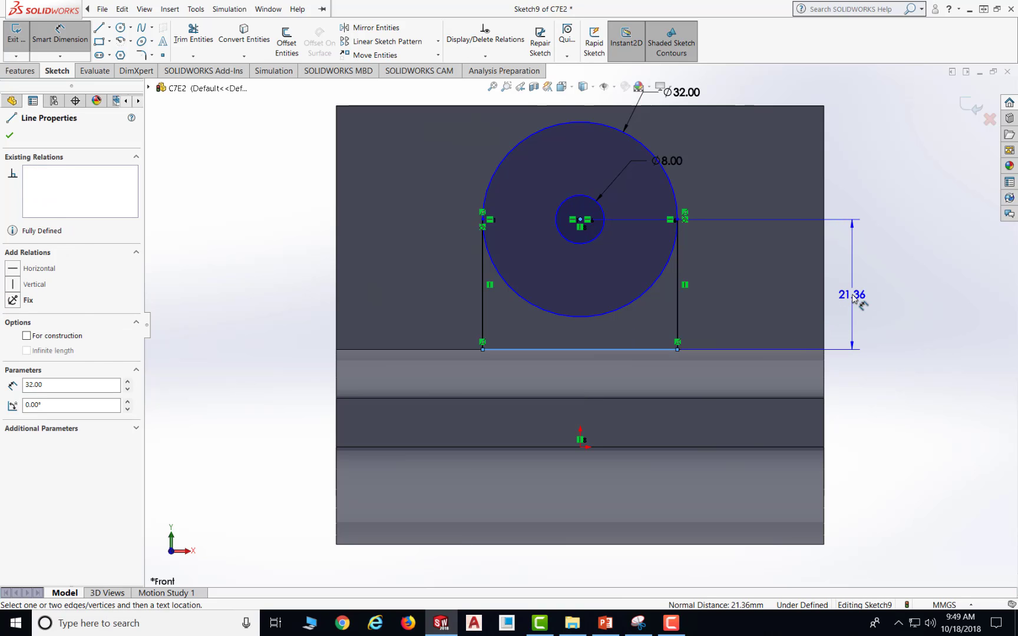
click(852, 300)
text(16)
key(Return)
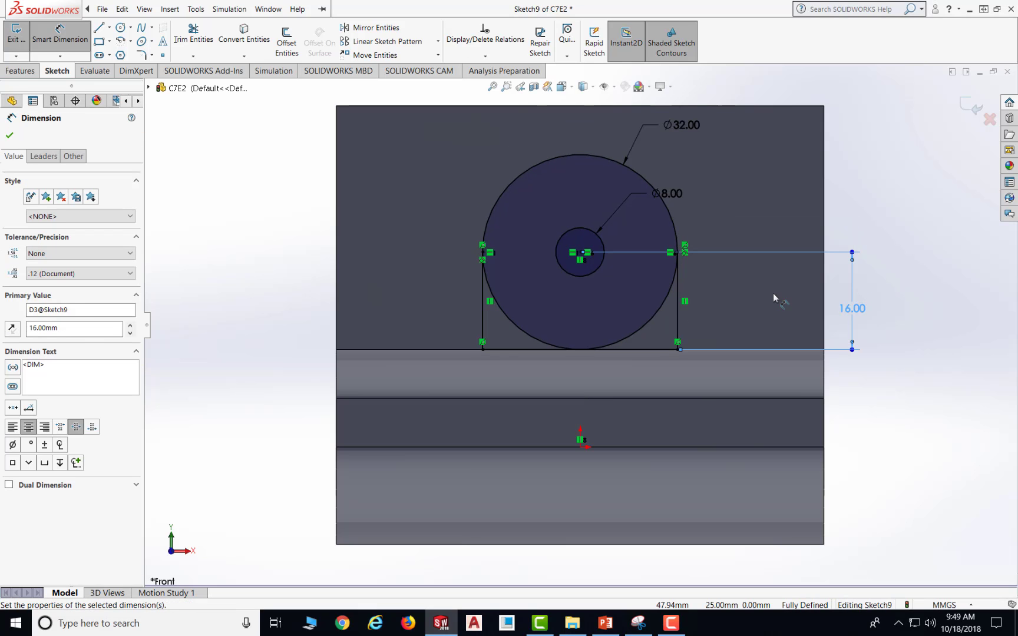
click(9, 134)
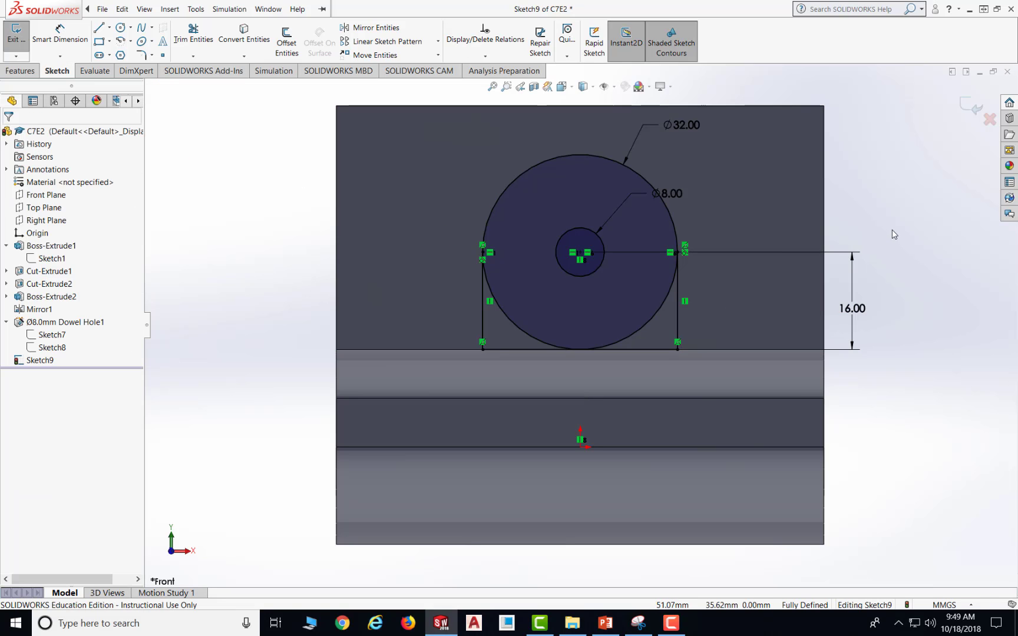
click(122, 9)
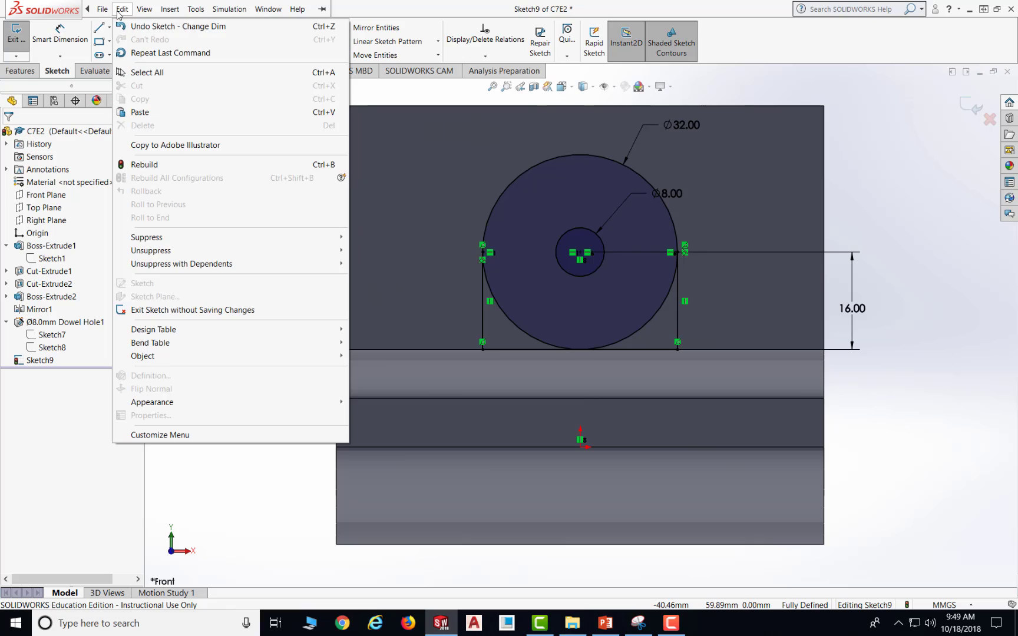
mouse_move(100, 9)
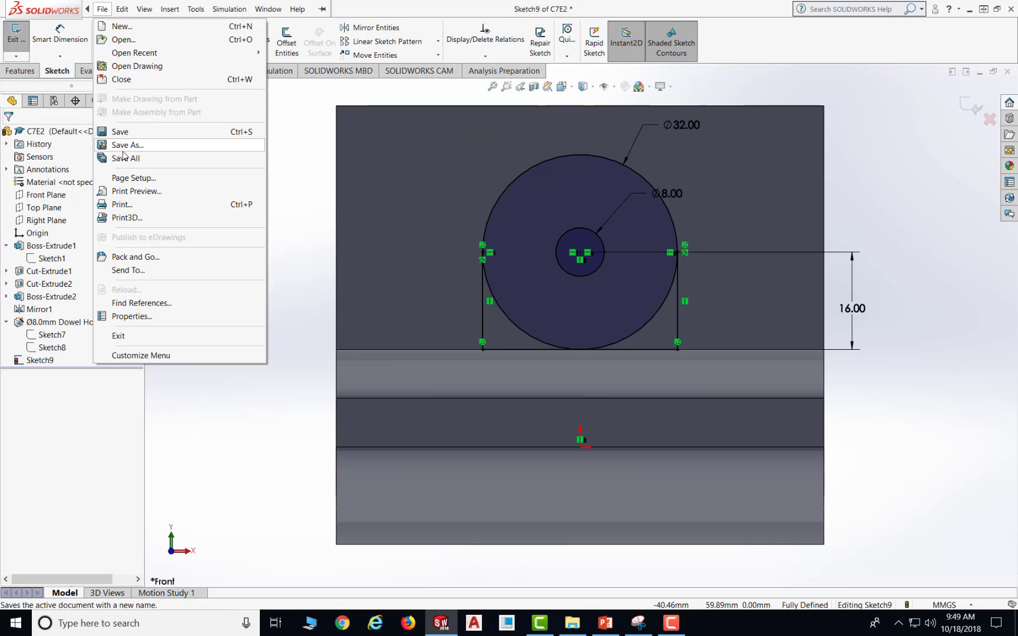
click(121, 131)
Trim away the two lower arcs of the 32 mm circle inside the arched profile and save the part.
click(194, 36)
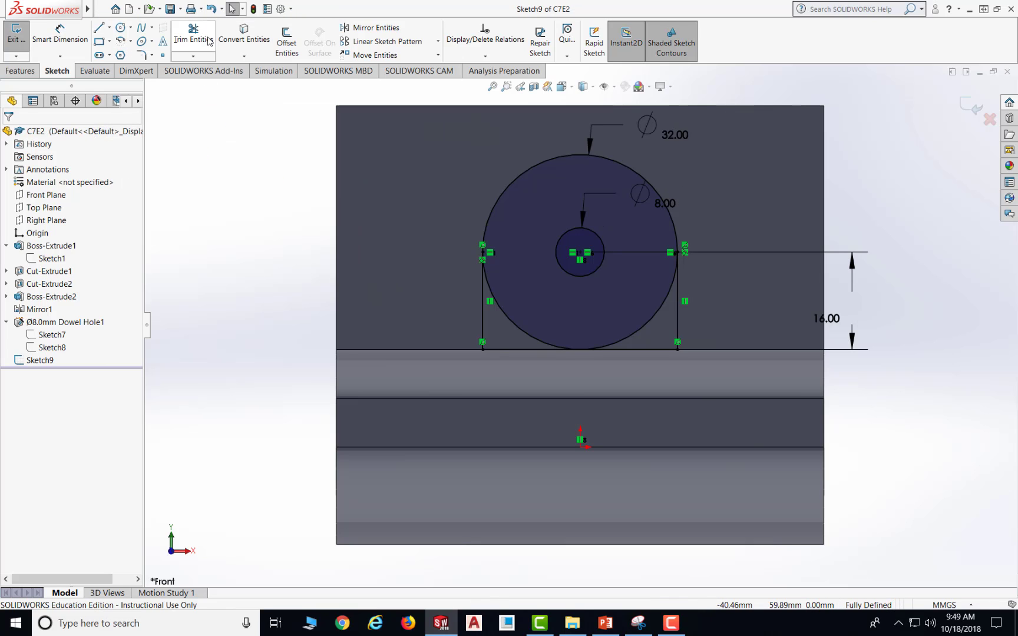
click(509, 325)
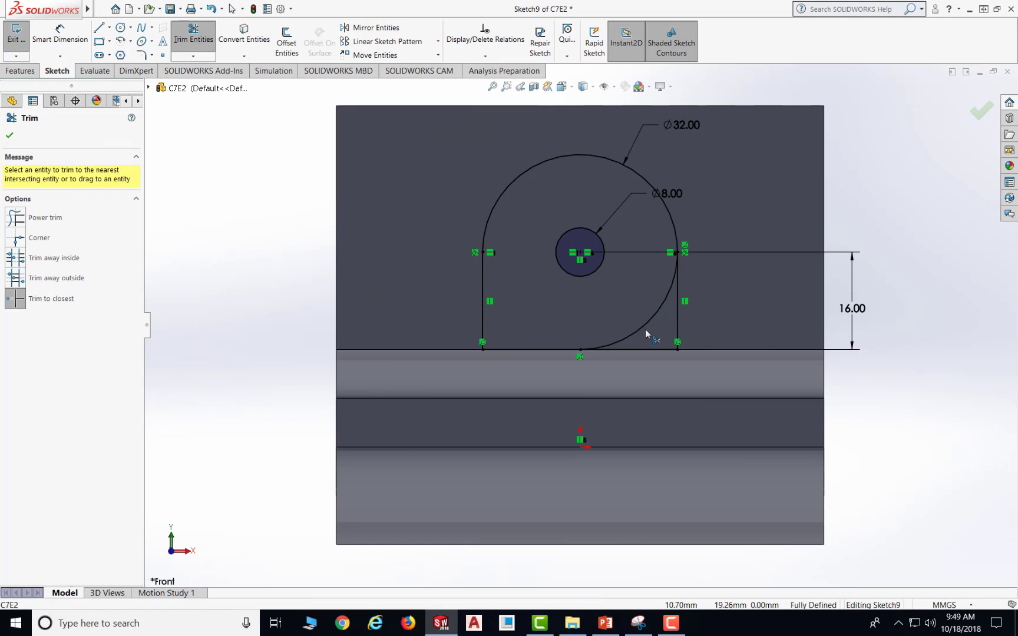
click(645, 325)
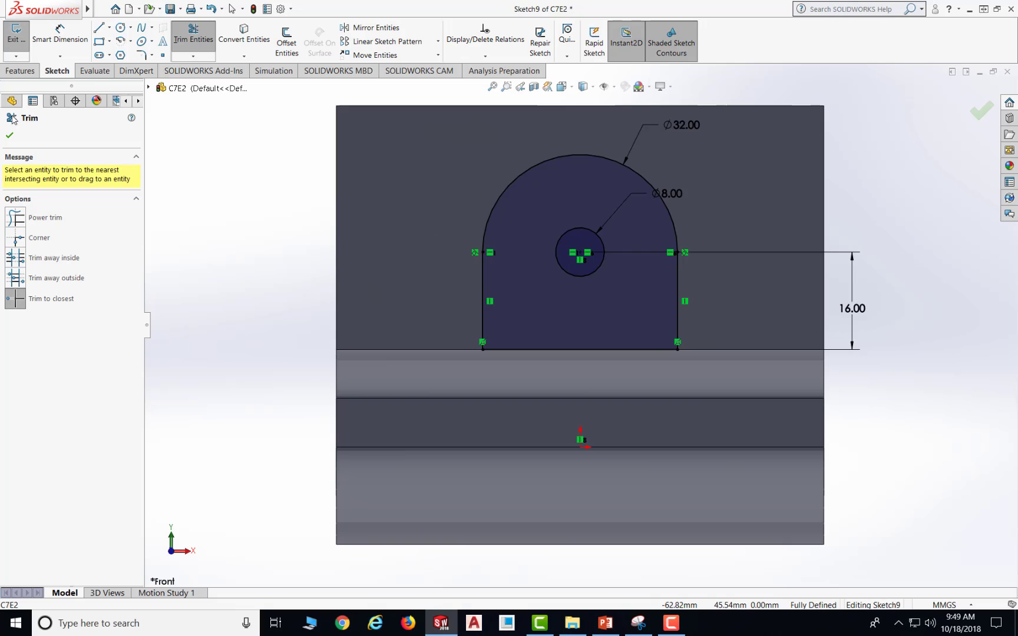
key(Escape)
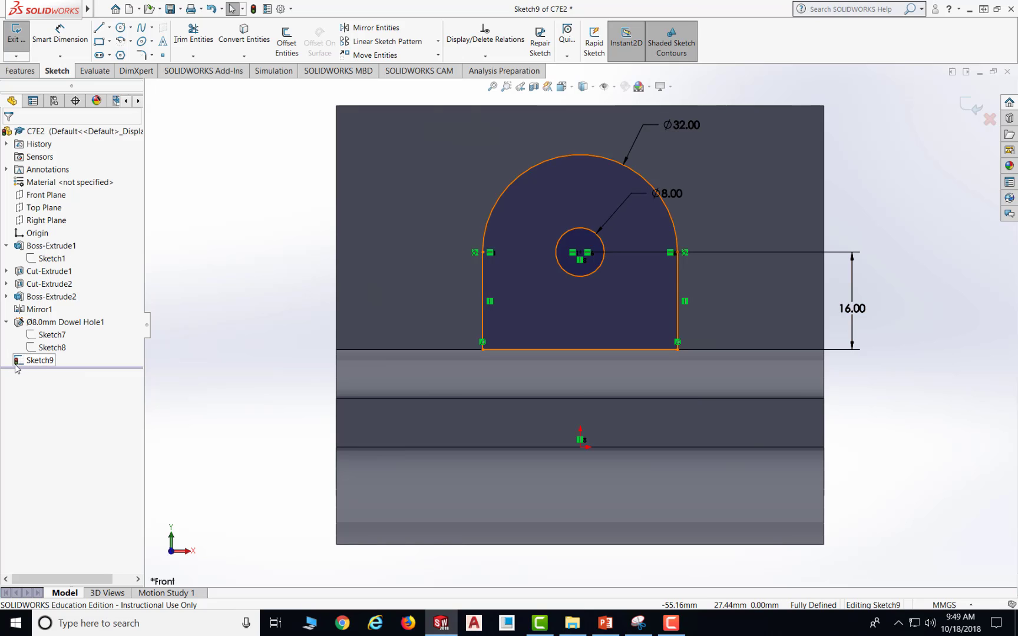
click(169, 10)
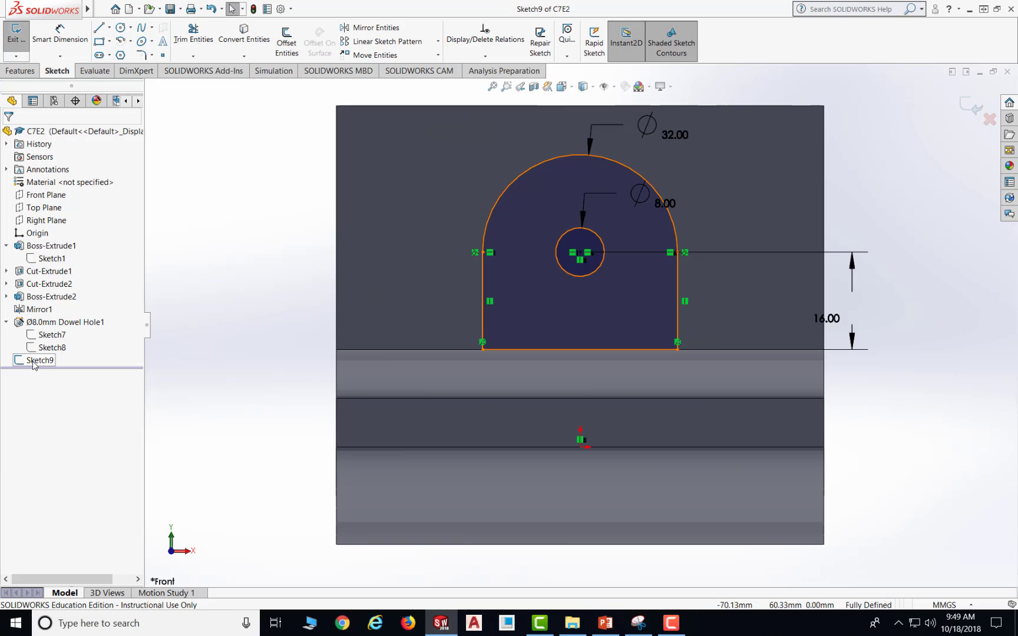
Extrude the arched profile with its hole as a blind 8 mm boss outward from the closed end, checking the depth against the drawing.
click(33, 363)
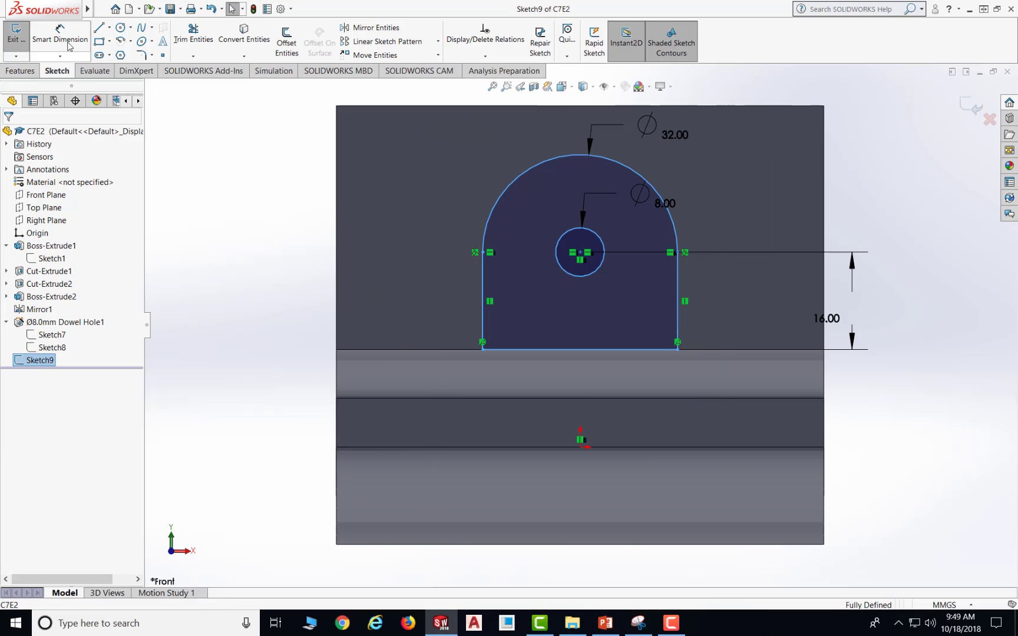
click(31, 66)
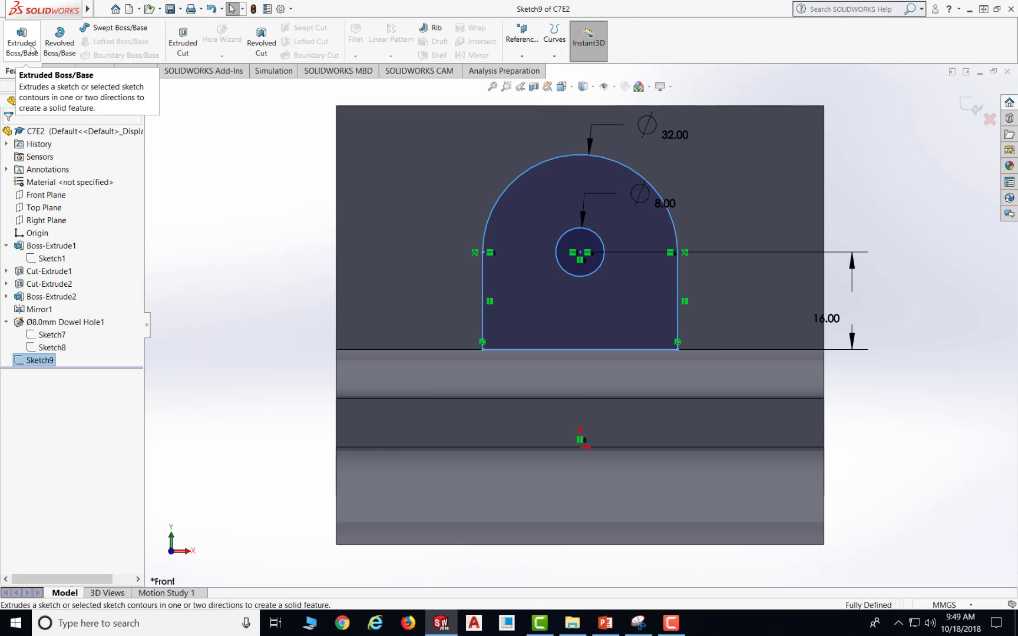
click(32, 50)
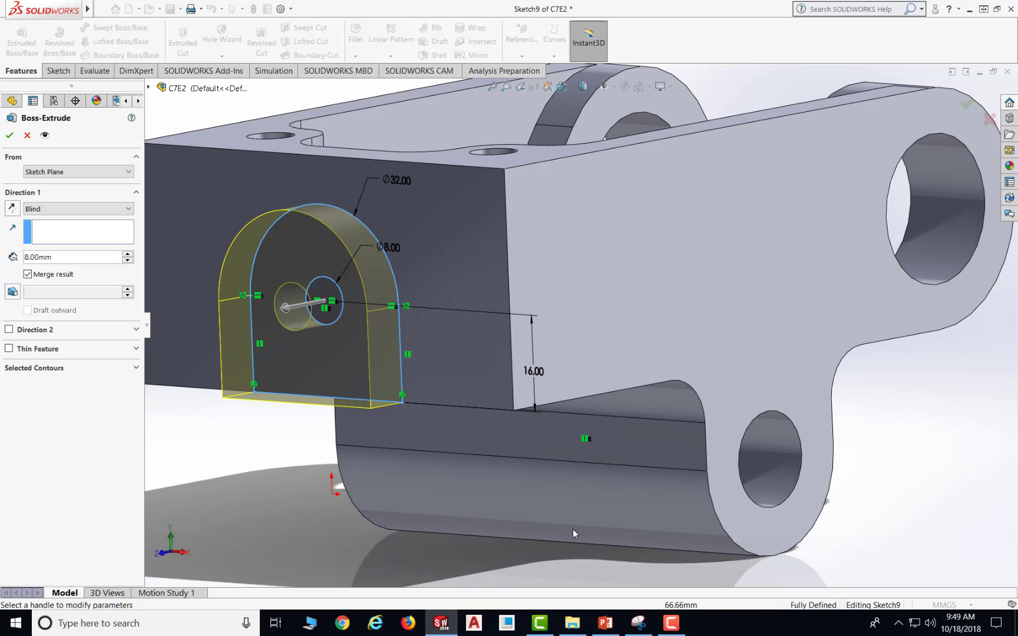
click(606, 623)
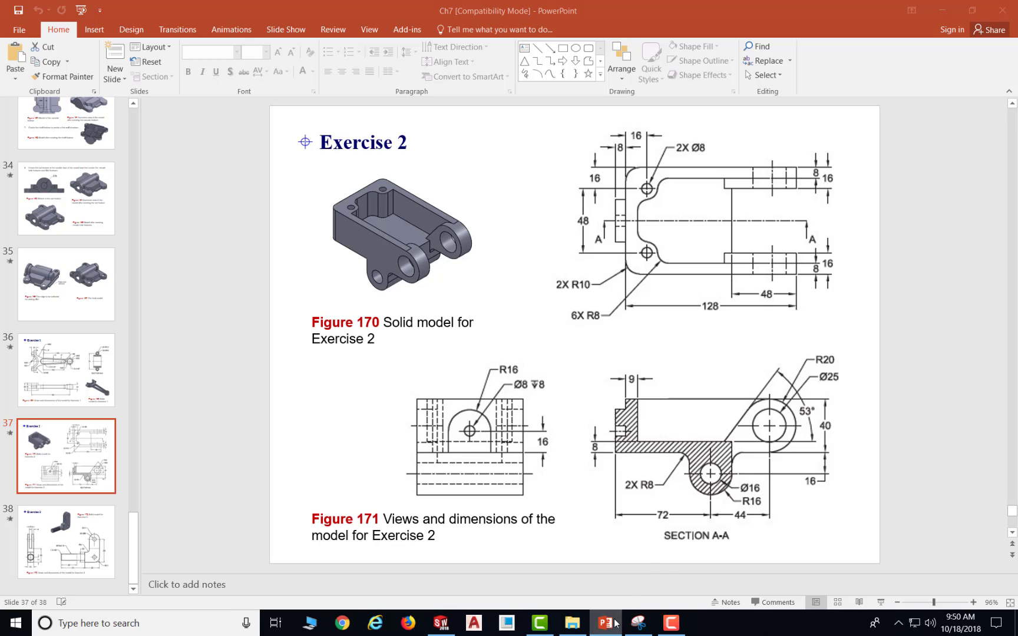
click(441, 623)
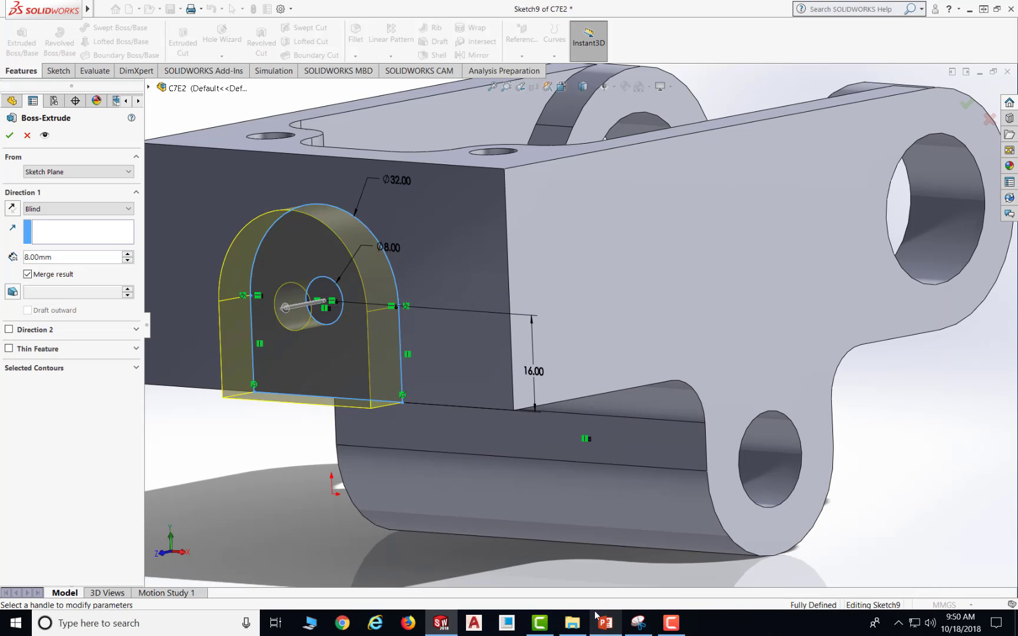
click(11, 137)
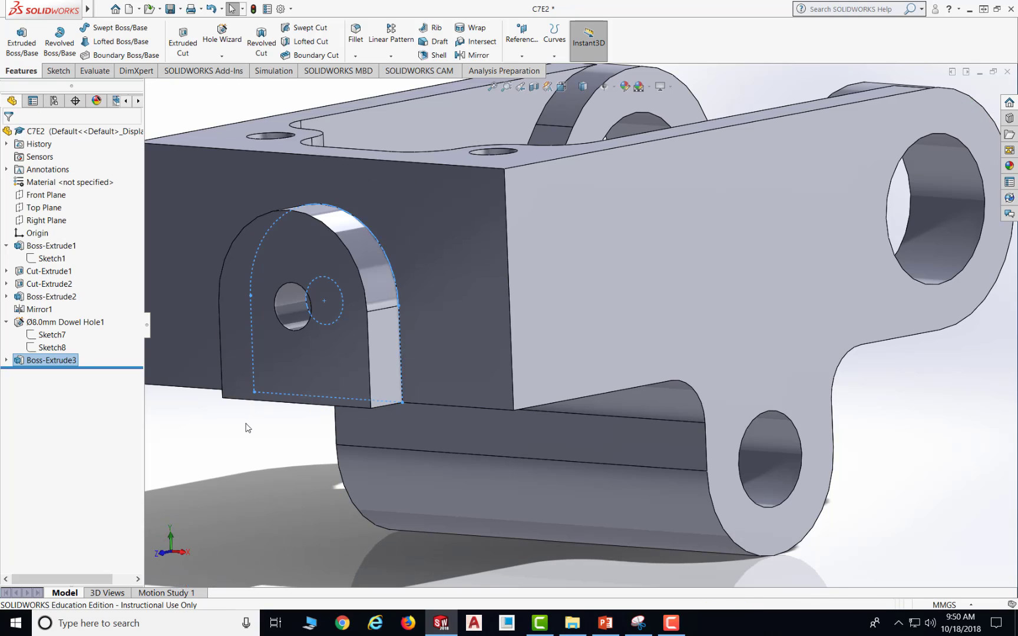
Check the Exercise 2 drawing in PowerPoint for the closed end's outer corner radii, and save the part.
click(252, 458)
middle_drag(857, 457, 840, 508)
key(Escape)
click(601, 628)
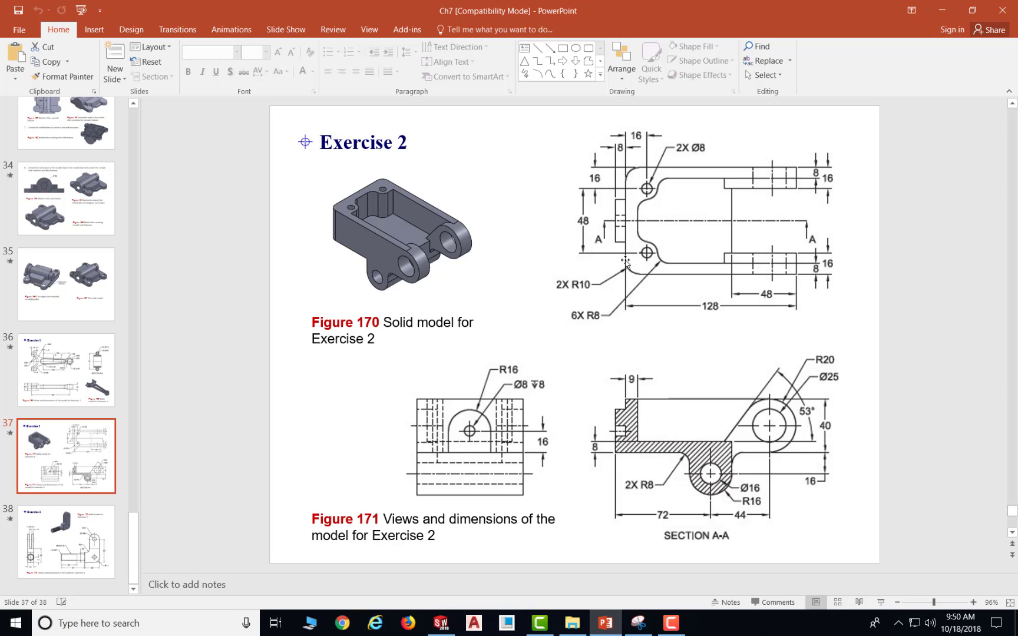
click(606, 632)
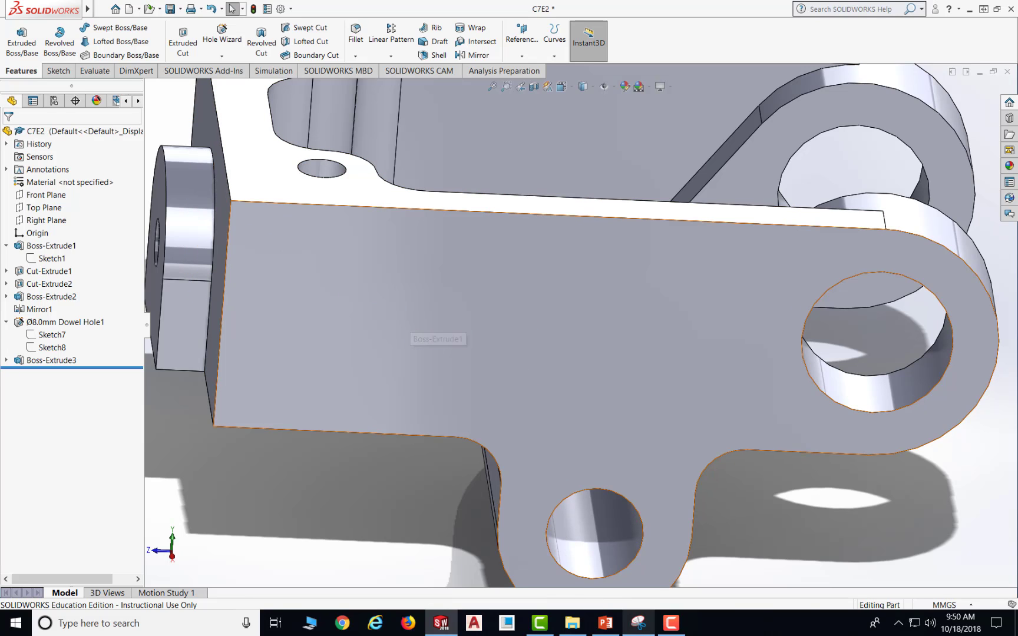
click(606, 629)
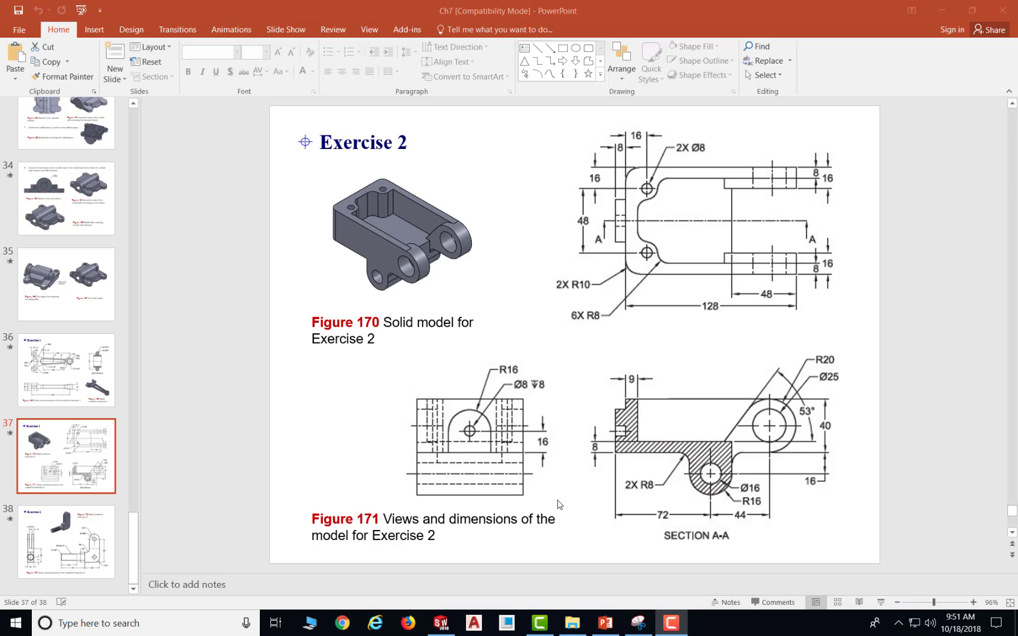
click(441, 623)
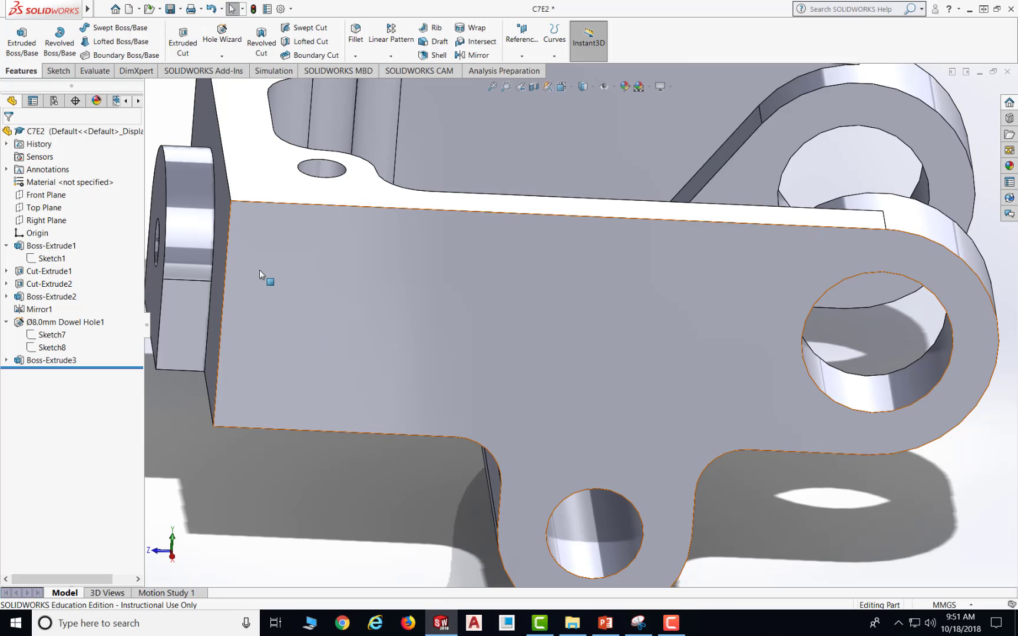
scroll(259, 270, up, 5)
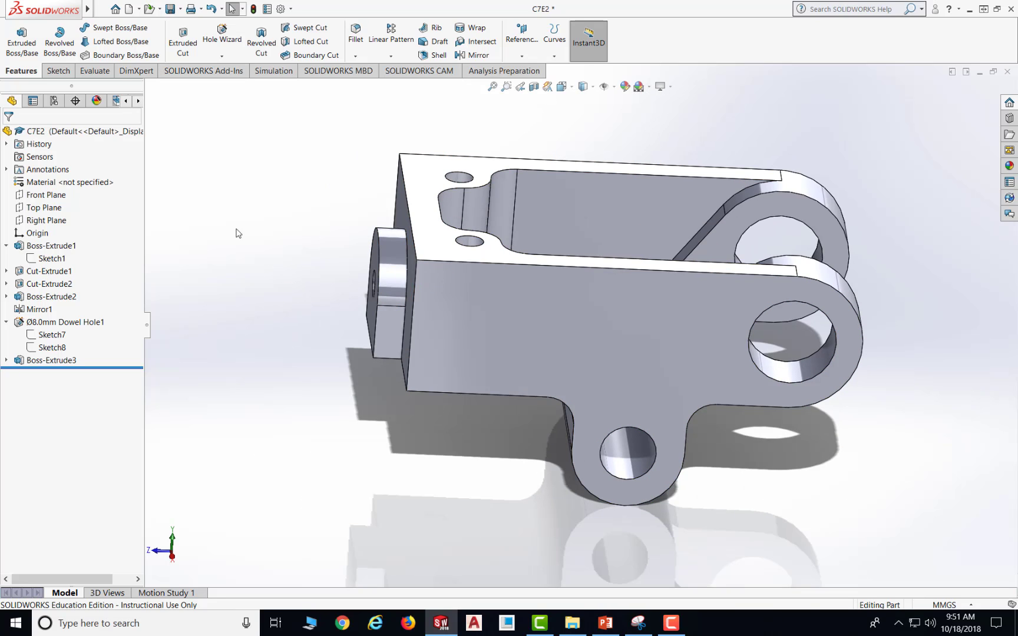
click(169, 10)
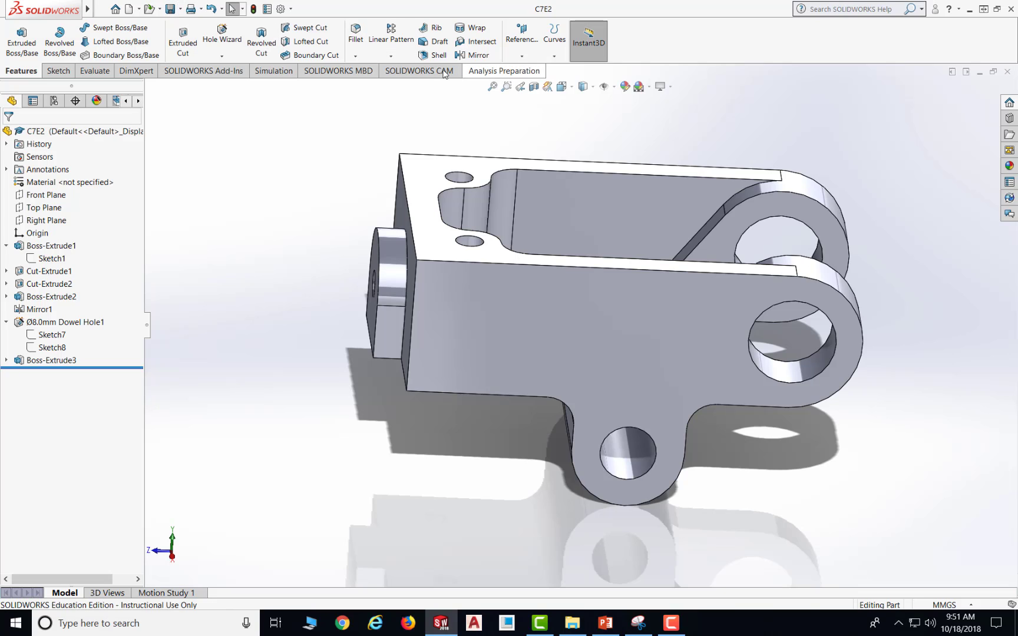
Round the closed end's two outer vertical edges with a manual constant-size 10 mm fillet, checking the radius against the Exercise 2 drawing in PowerPoint.
click(355, 56)
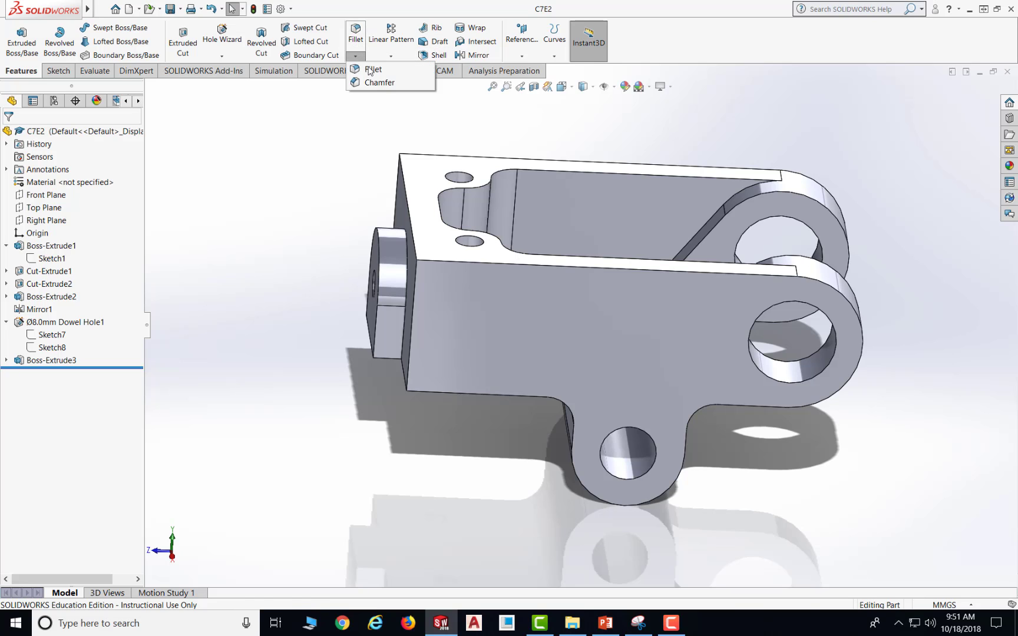
click(361, 68)
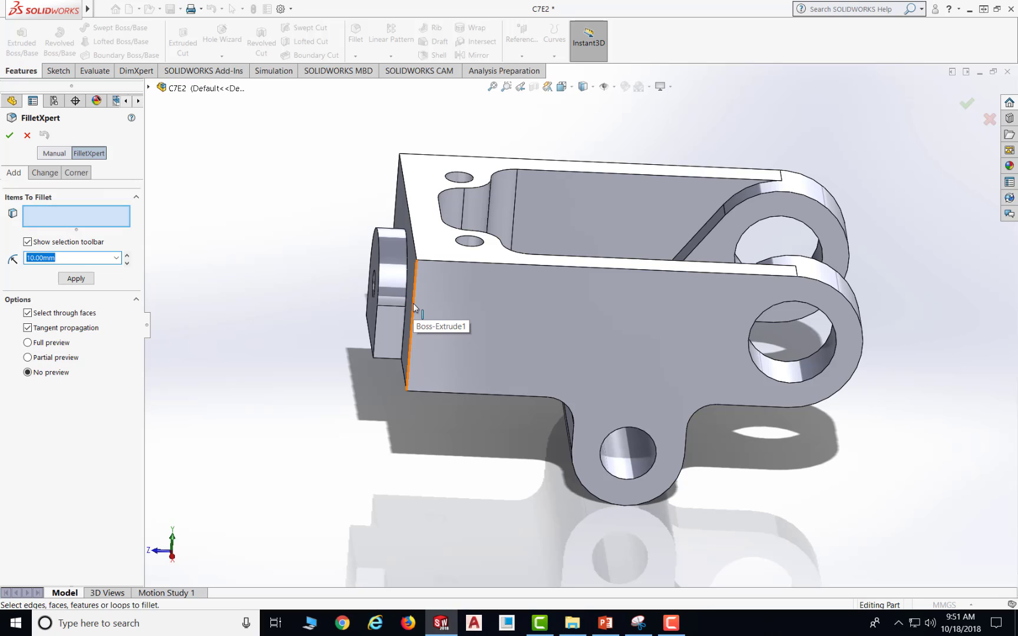
click(413, 303)
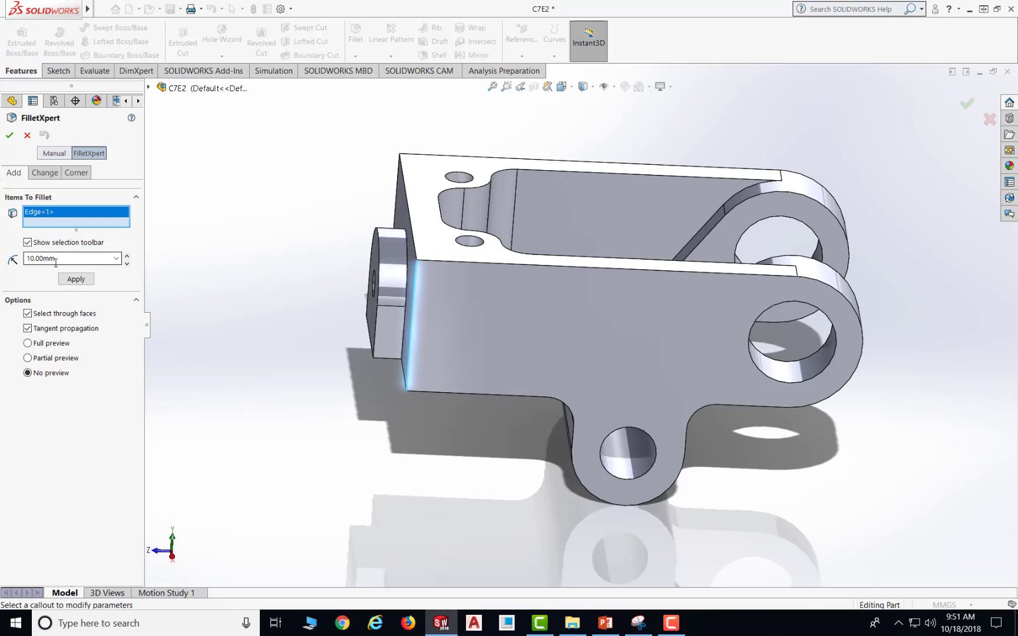
click(54, 154)
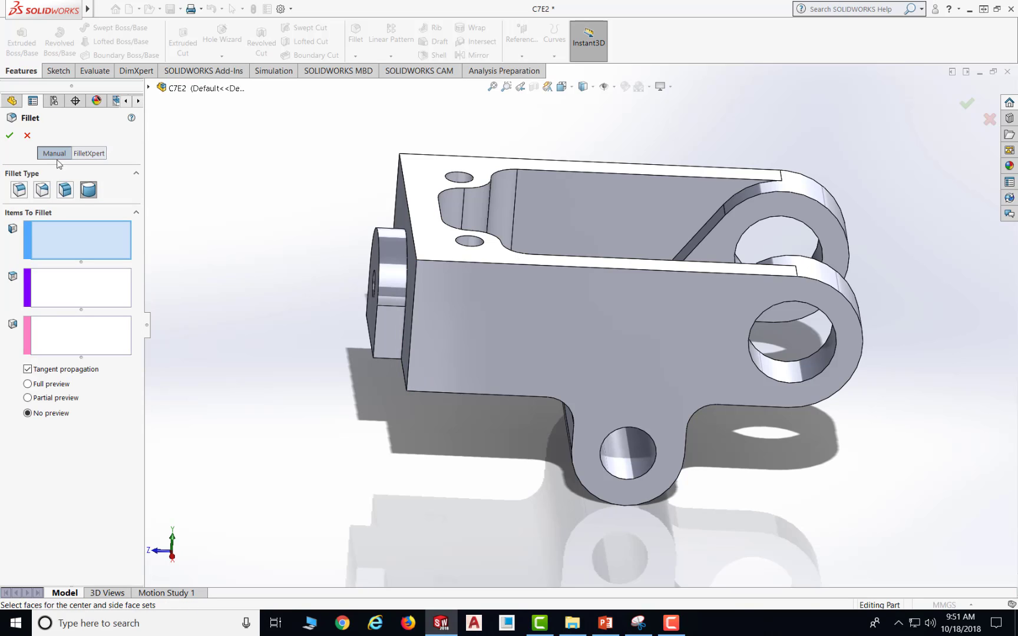
click(18, 190)
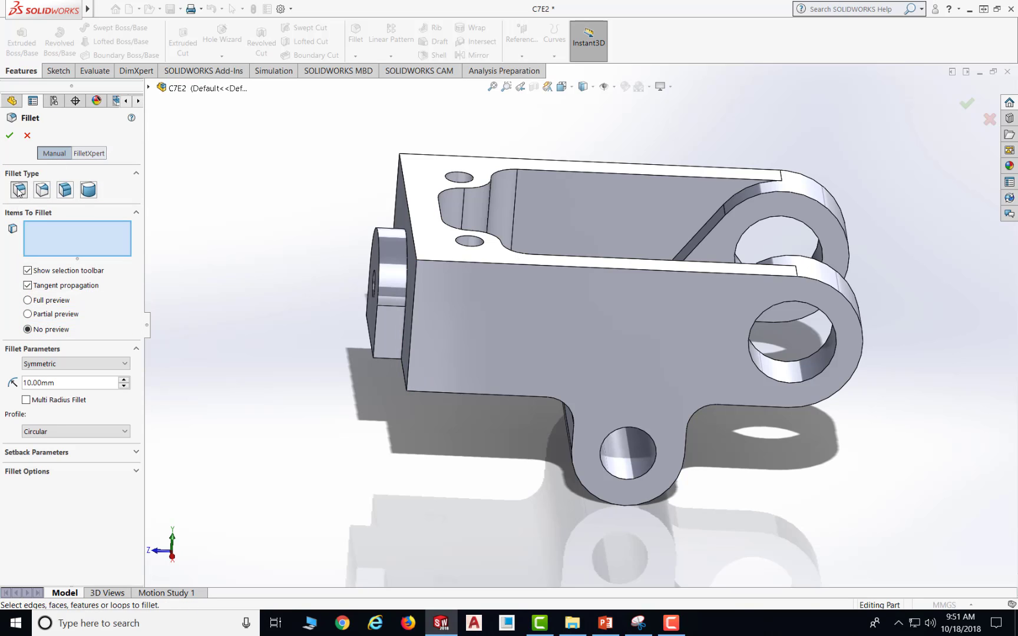
click(413, 298)
middle_drag(491, 286, 596, 322)
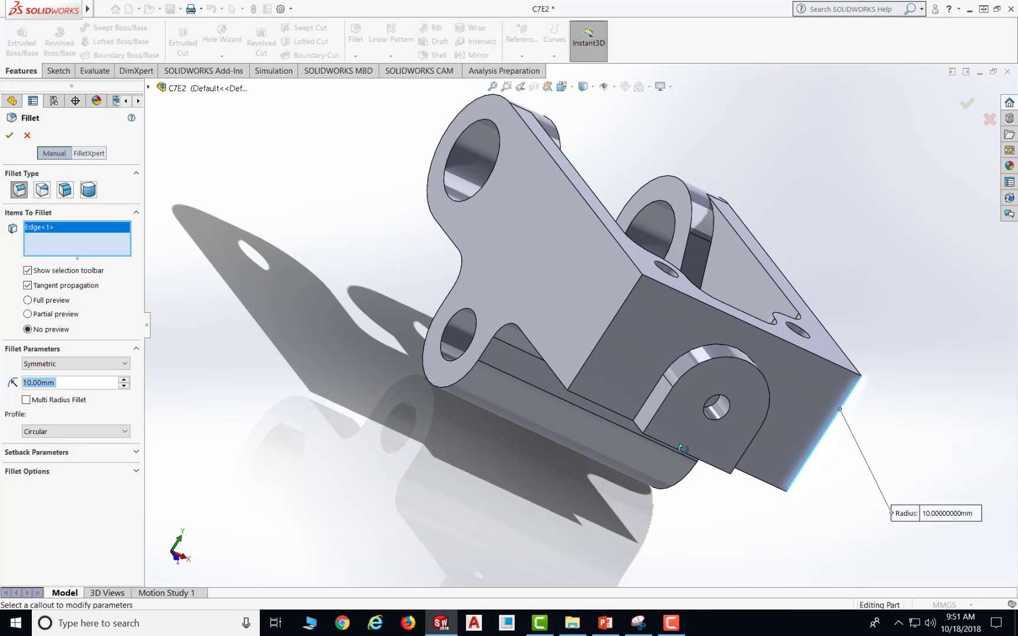
click(626, 299)
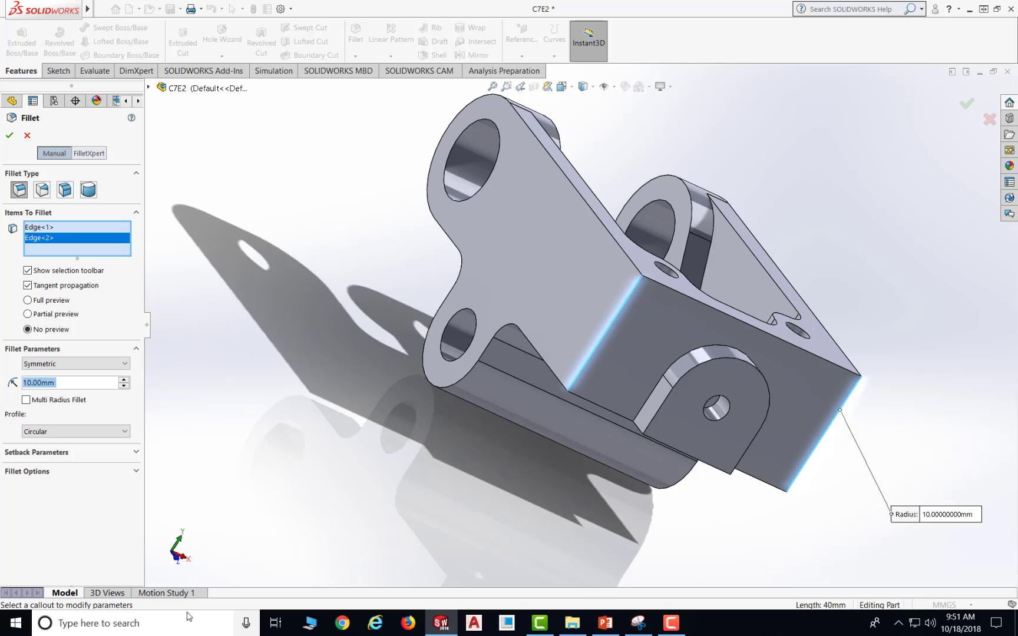
click(606, 623)
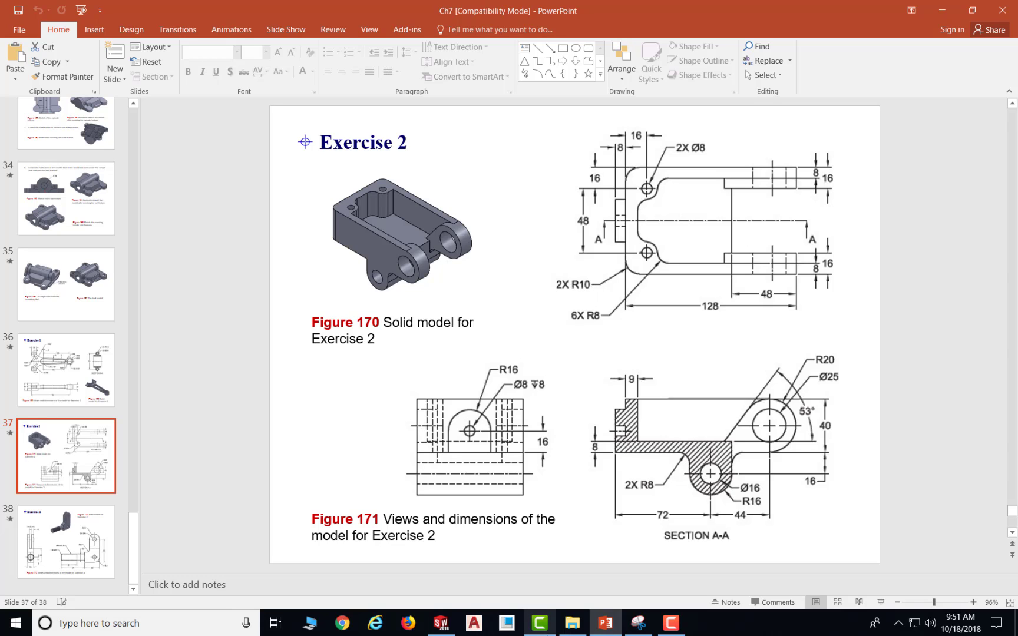
click(441, 623)
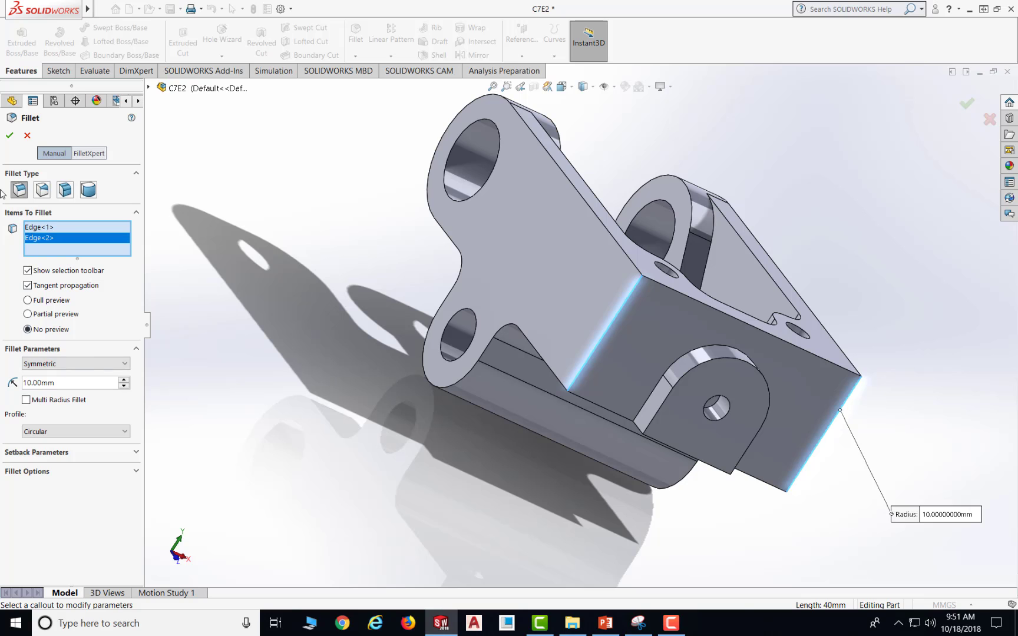
click(8, 137)
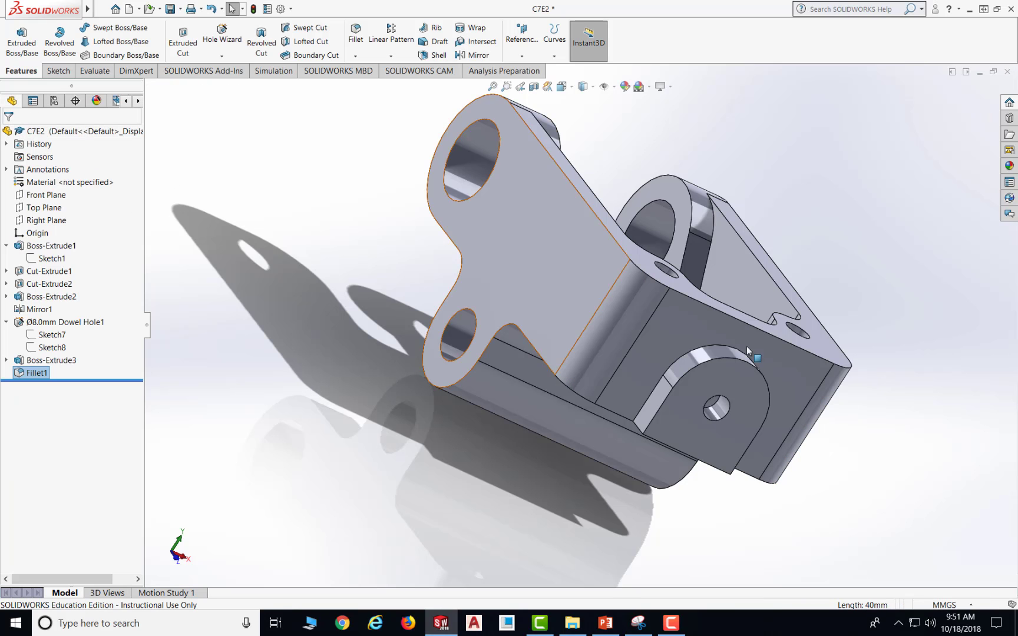
Inspect the filleted bracket from several sides and save the part.
middle_drag(898, 427, 777, 432)
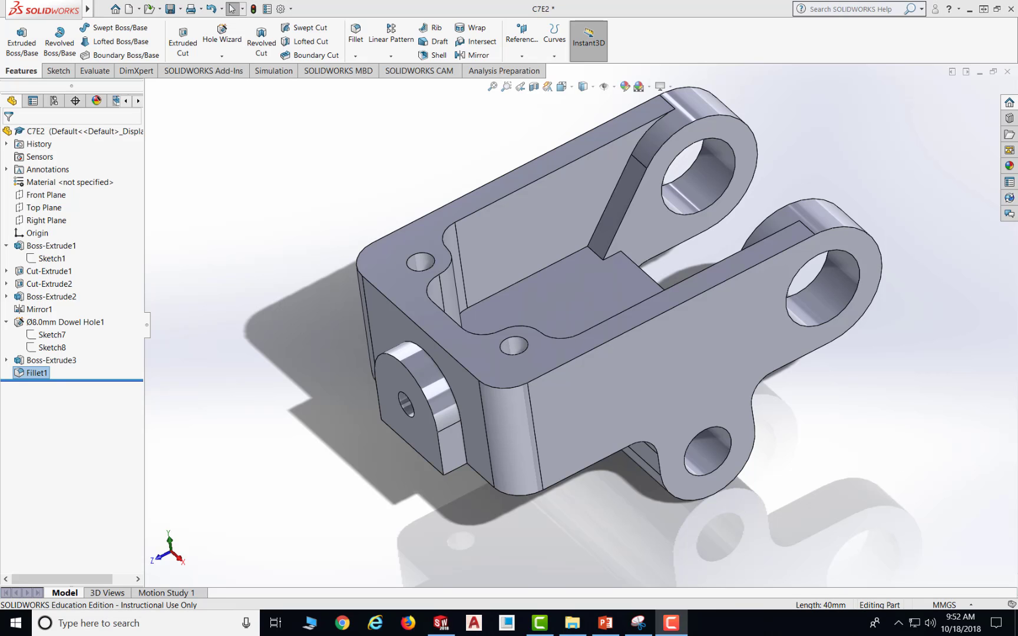
middle_drag(705, 477, 967, 408)
middle_drag(755, 314, 679, 281)
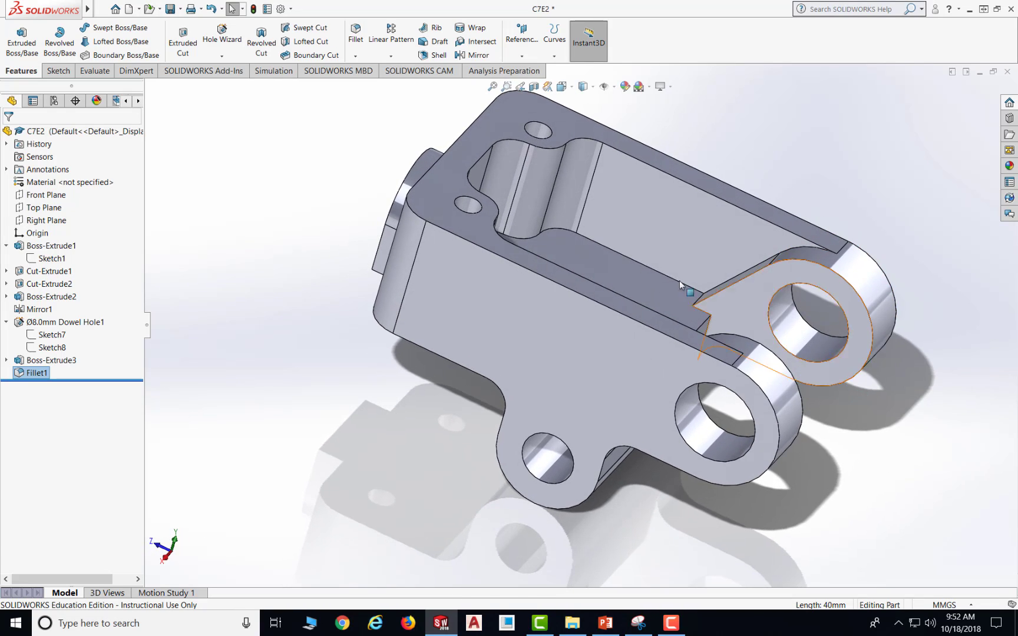
click(493, 86)
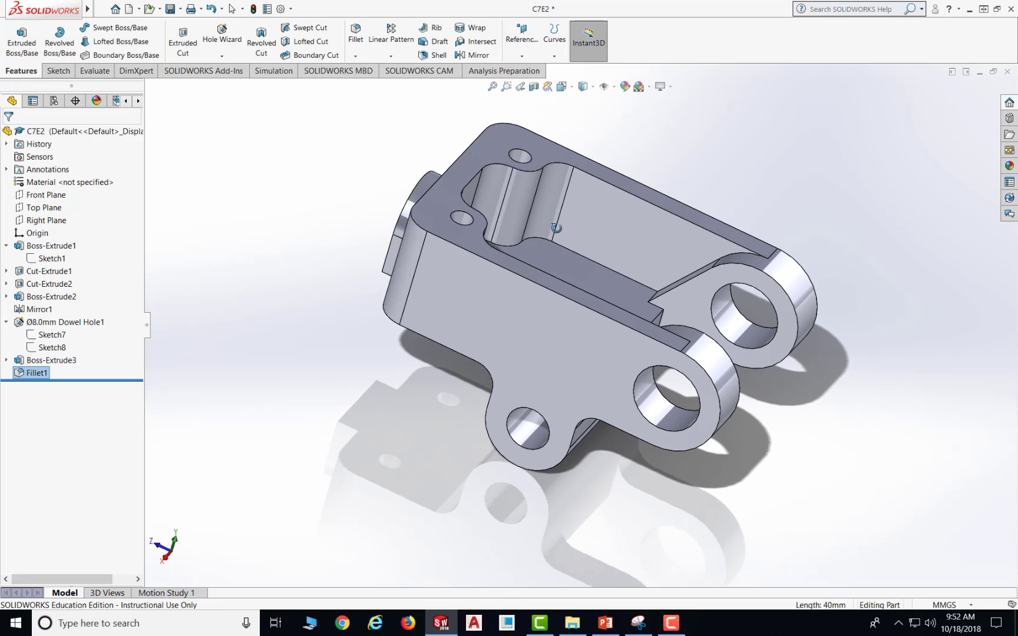
middle_drag(546, 240, 548, 252)
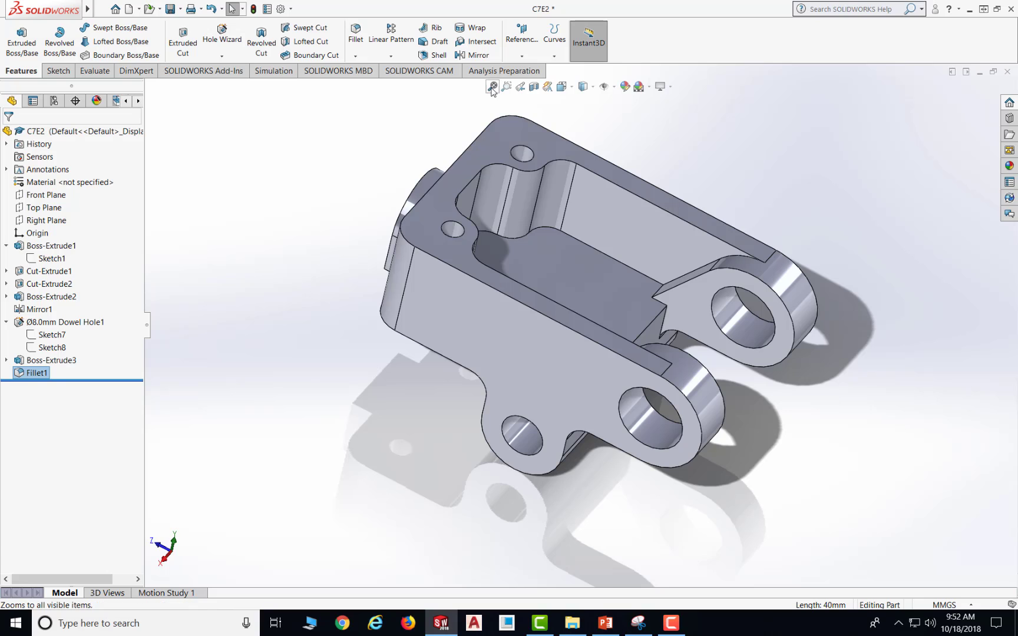
mouse_move(87, 20)
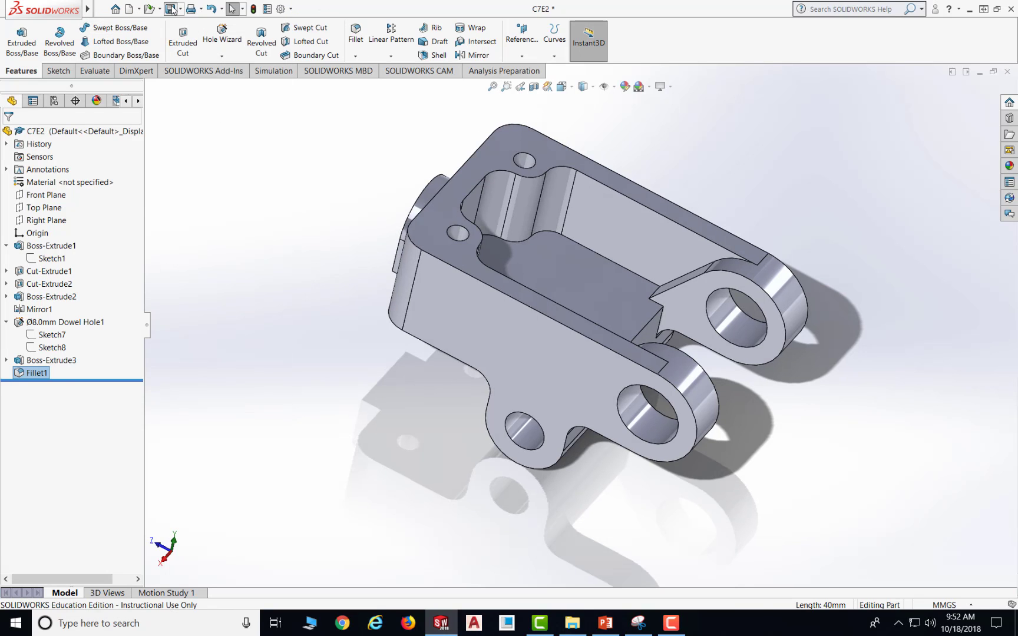
click(171, 9)
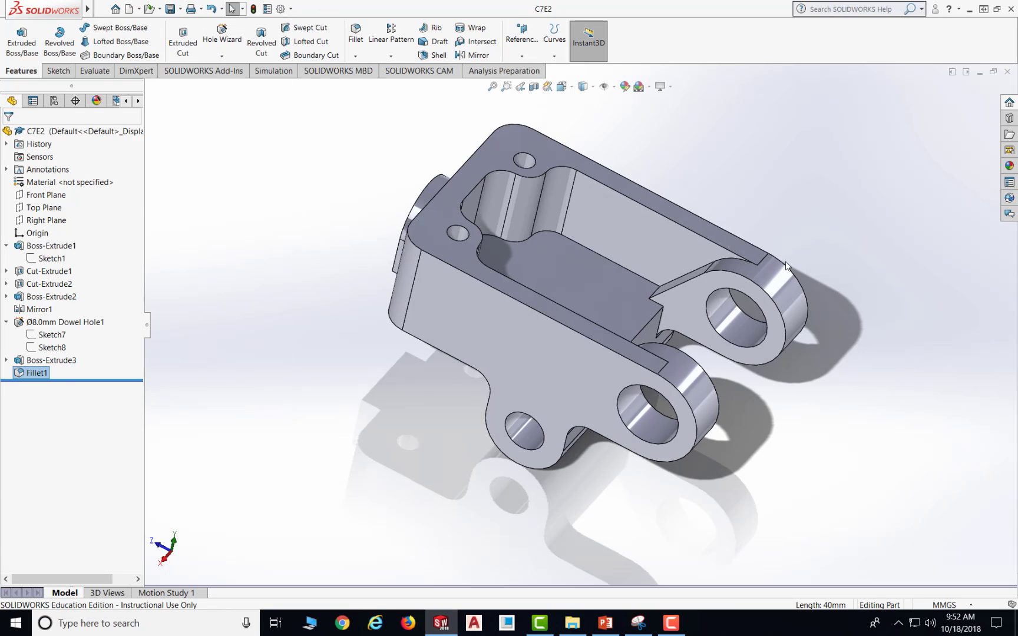